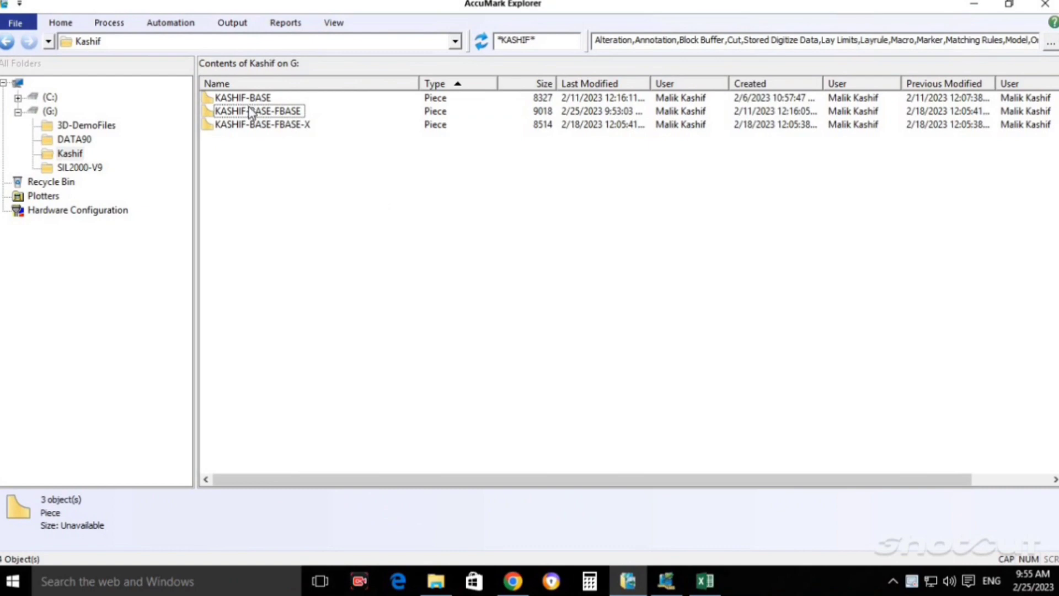
Step: Clear the Explorer piece selection and switch to Pattern Design with the trouser pieces
{"action": "left_click", "coordinate": [420, 320]}
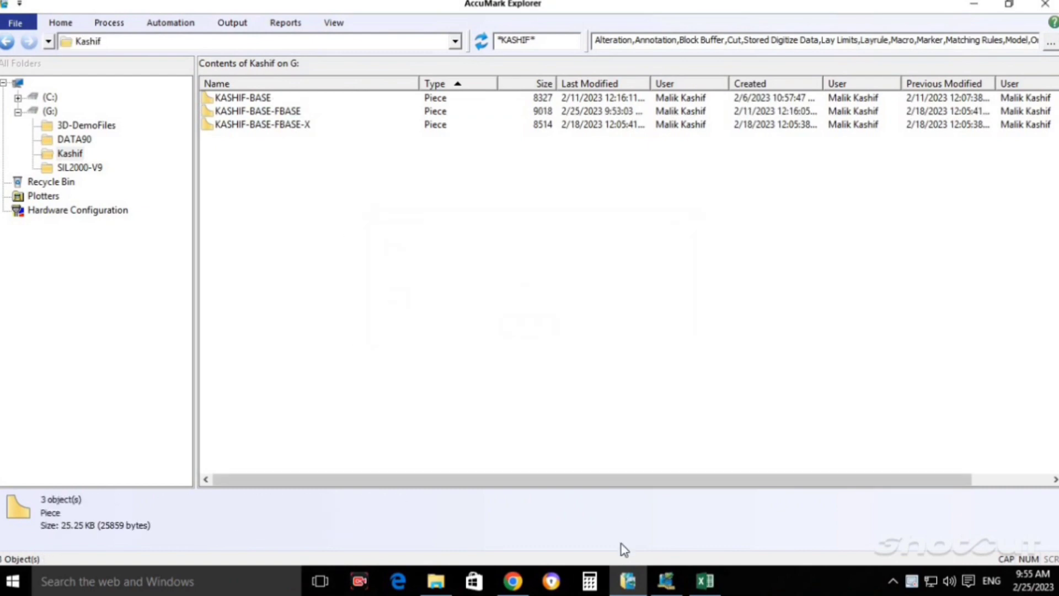
{"action": "left_click", "coordinate": [656, 581]}
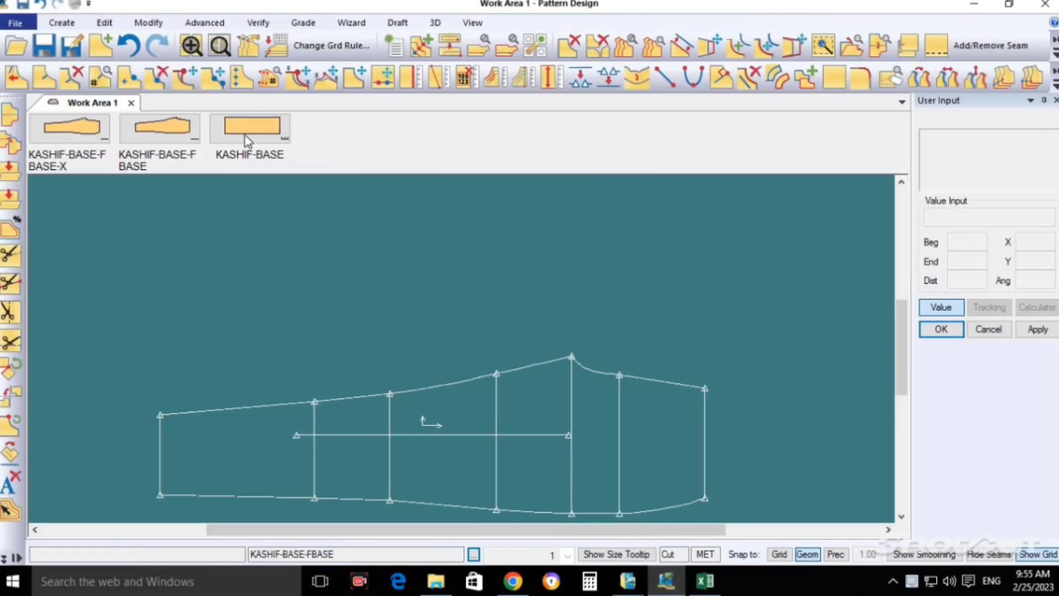
Step: Bring KASHIF-BASE into the work area and align it directly above KASHIF-BASE-FBASE
{"action": "left_click_drag", "start_coordinate": [252, 128], "coordinate": [283, 241]}
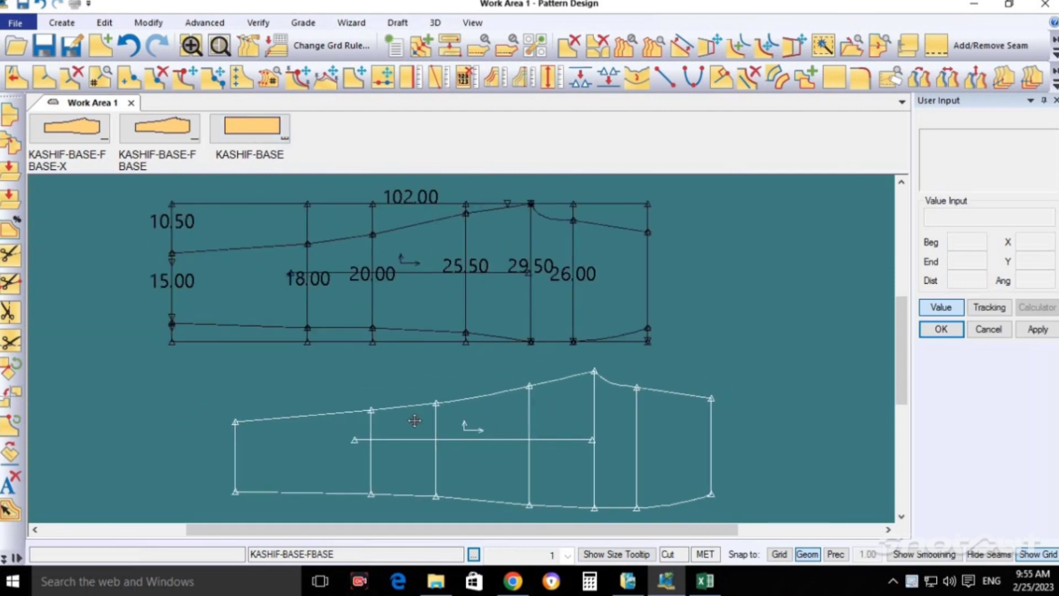
{"action": "left_click_drag", "start_coordinate": [520, 422], "coordinate": [382, 424]}
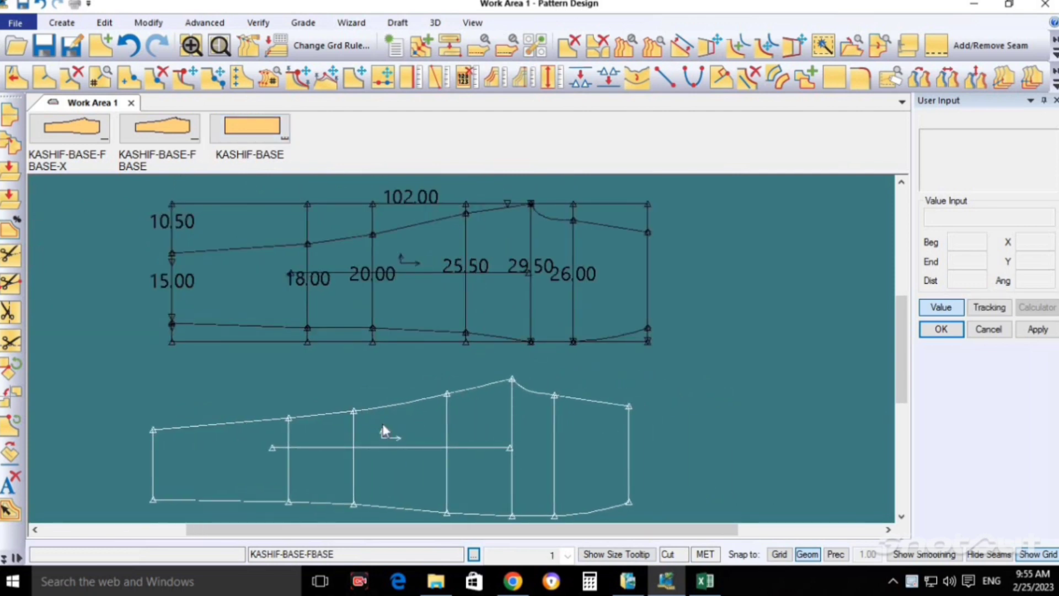
{"action": "left_click_drag", "start_coordinate": [467, 310], "coordinate": [451, 329]}
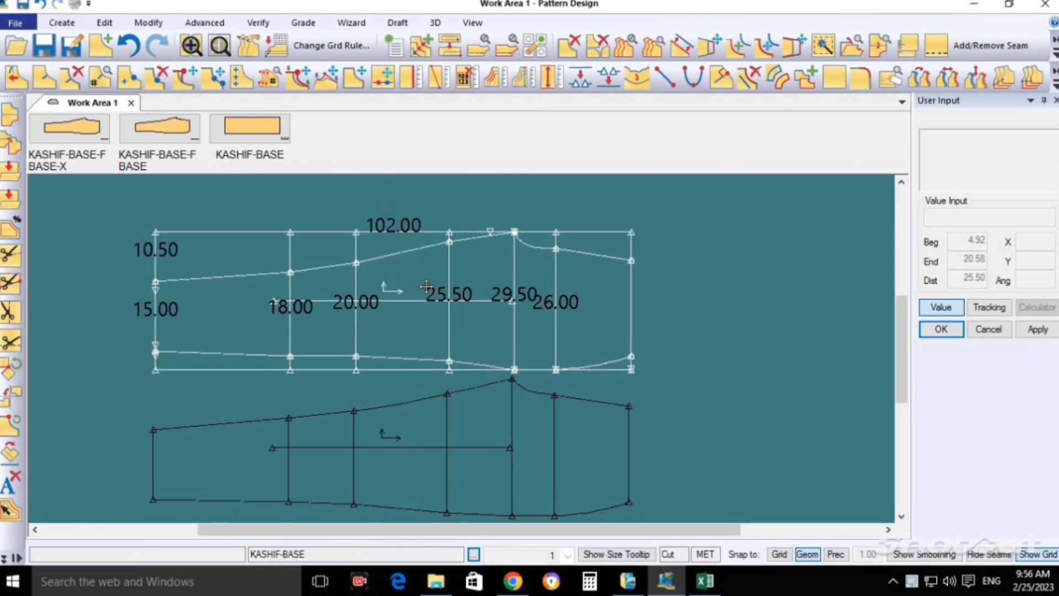
{"action": "left_click_drag", "start_coordinate": [538, 271], "coordinate": [430, 281]}
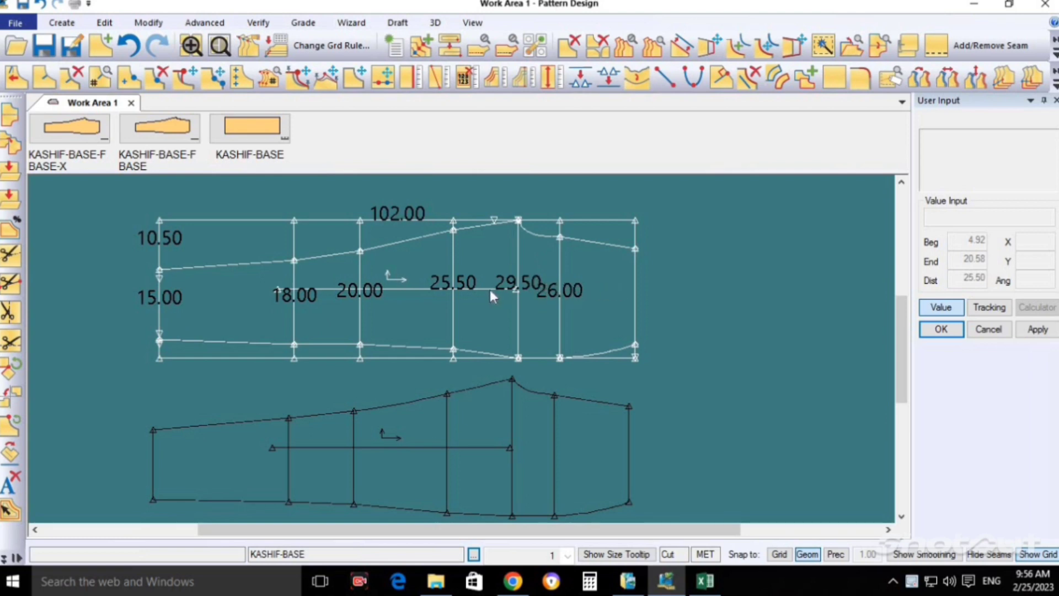
Step: Delete the measured KASHIF-BASE piece from the work area
{"action": "left_click", "coordinate": [568, 46]}
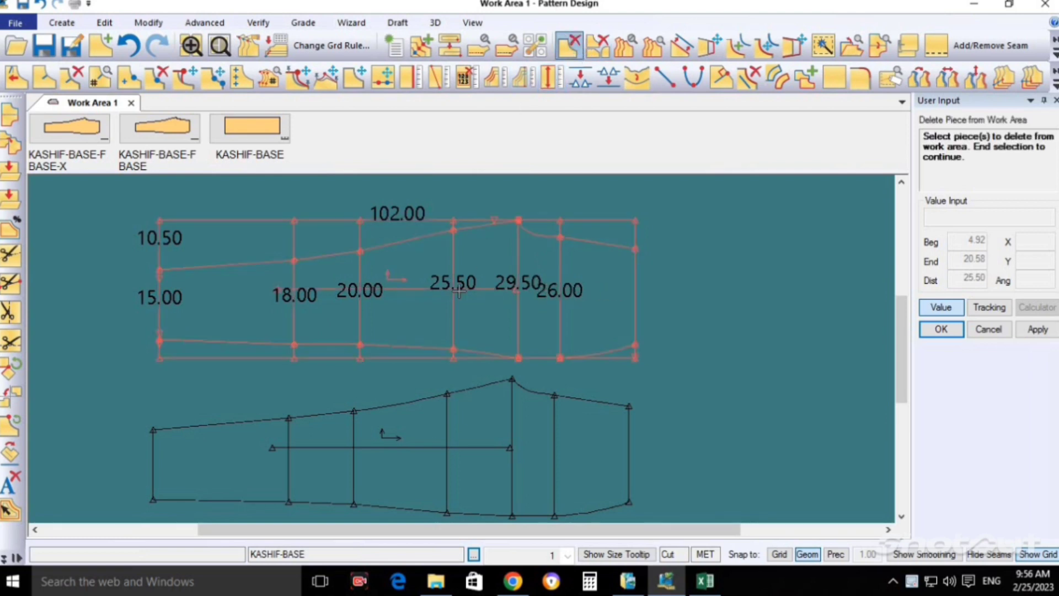
{"action": "left_click", "coordinate": [459, 293]}
{"action": "right_click", "coordinate": [459, 292]}
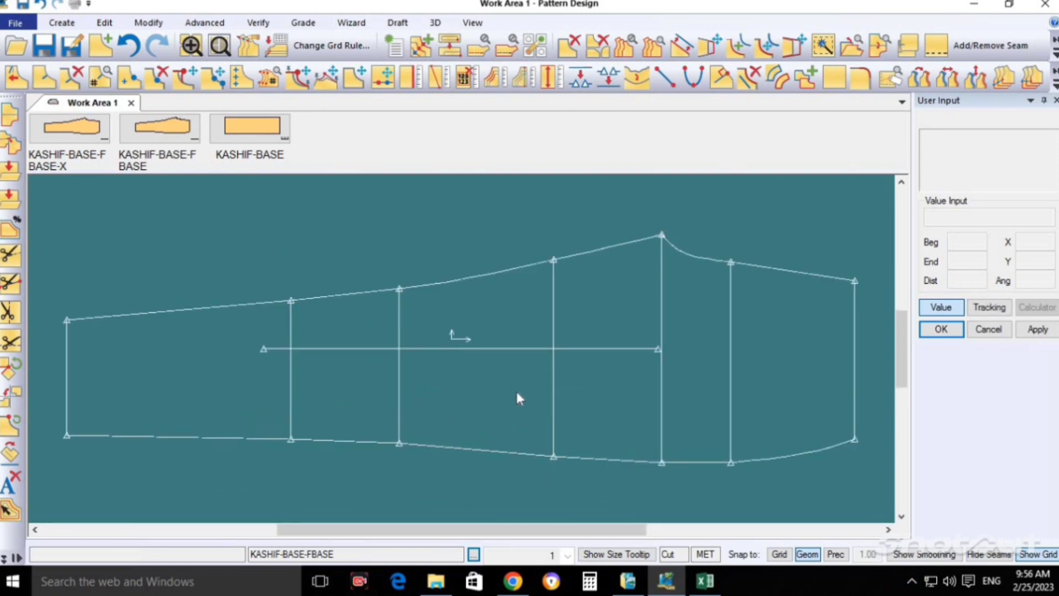
Step: Smooth the top edge of the KASHIF-BASE-FBASE piece
{"action": "left_click", "coordinate": [521, 272]}
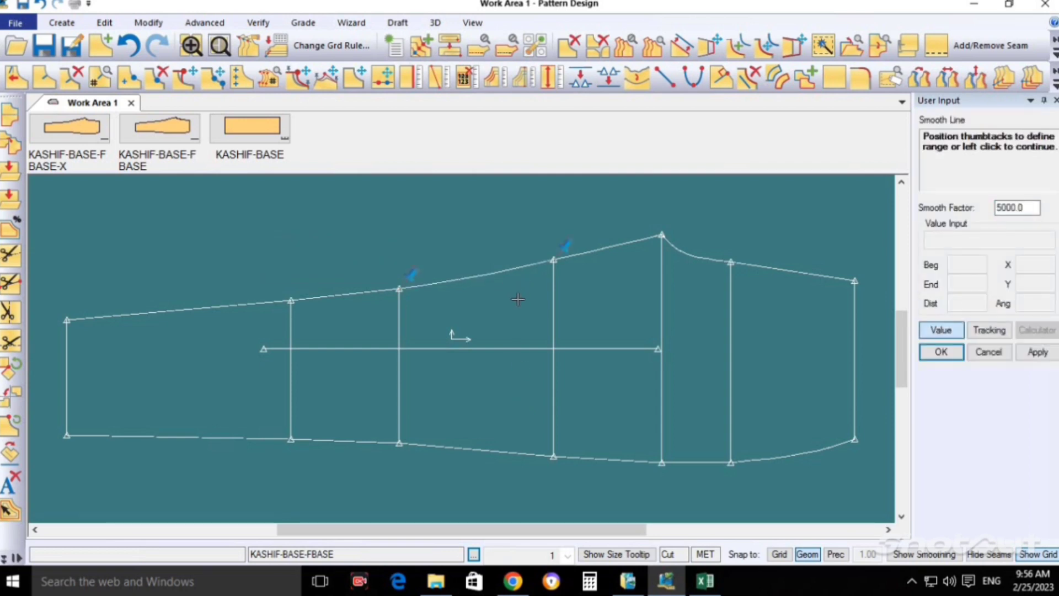
{"action": "left_click", "coordinate": [525, 329]}
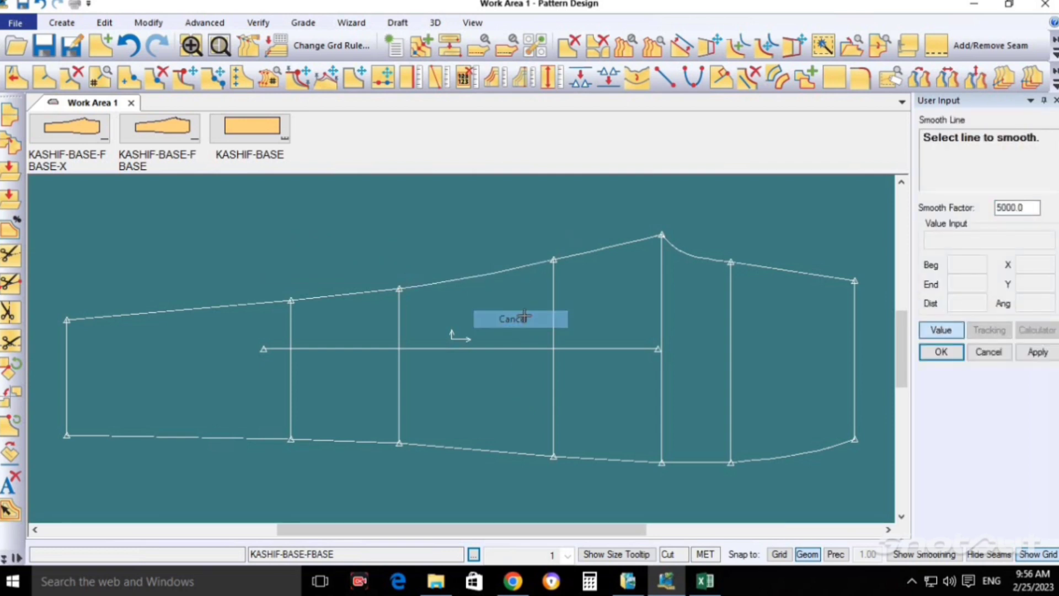
{"action": "left_click", "coordinate": [554, 336]}
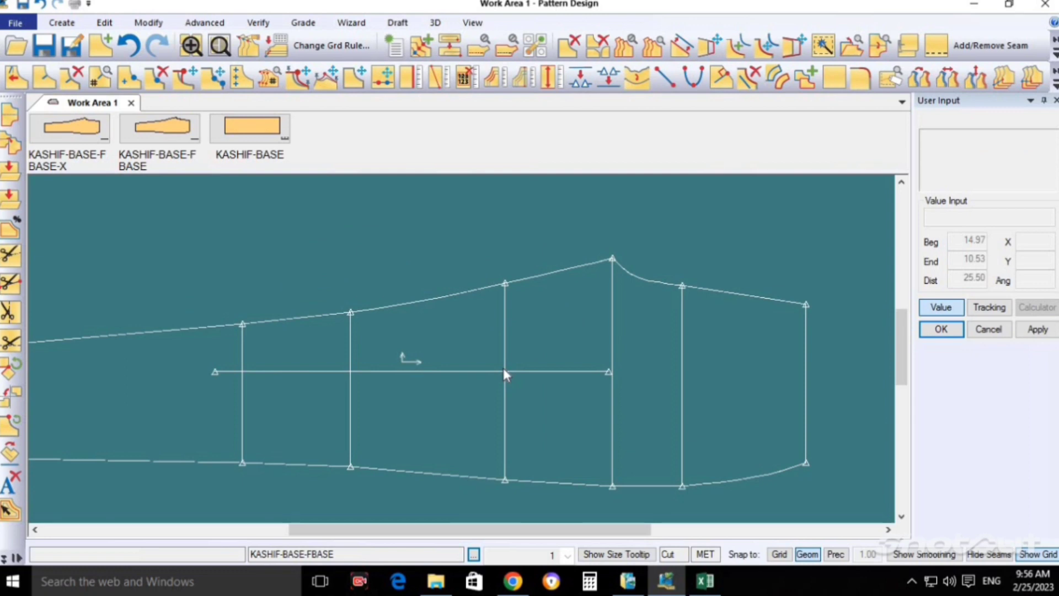
Step: Pan the view right and bring up the Create ribbon tools
{"action": "scroll", "coordinate": [568, 395], "scroll_direction": "down", "scroll_amount": 1}
{"action": "scroll", "coordinate": [568, 402], "scroll_direction": "down", "scroll_amount": 1}
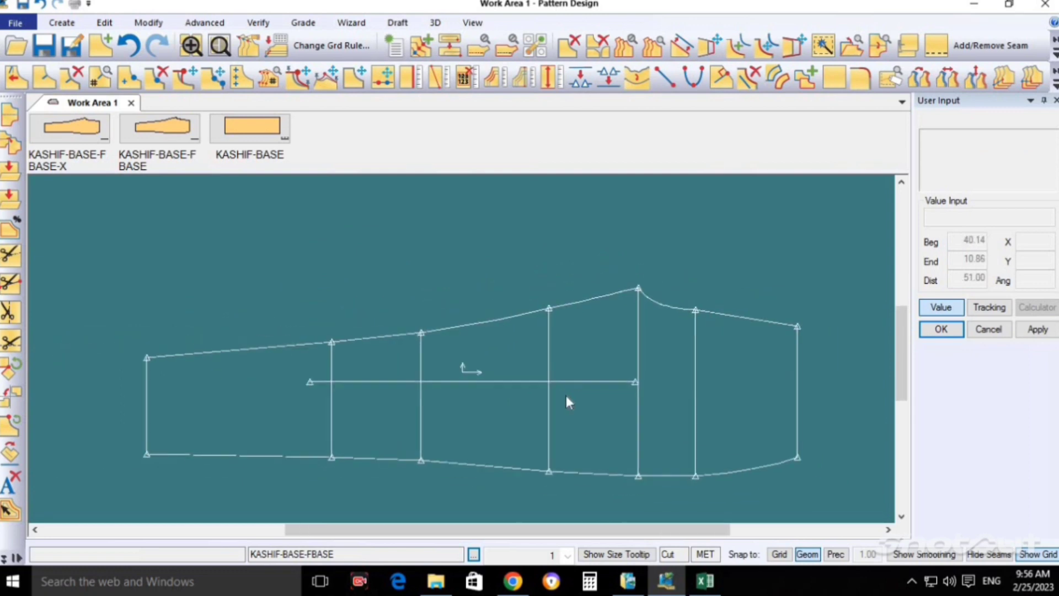
{"action": "middle_click_drag", "start_coordinate": [554, 387], "coordinate": [519, 418]}
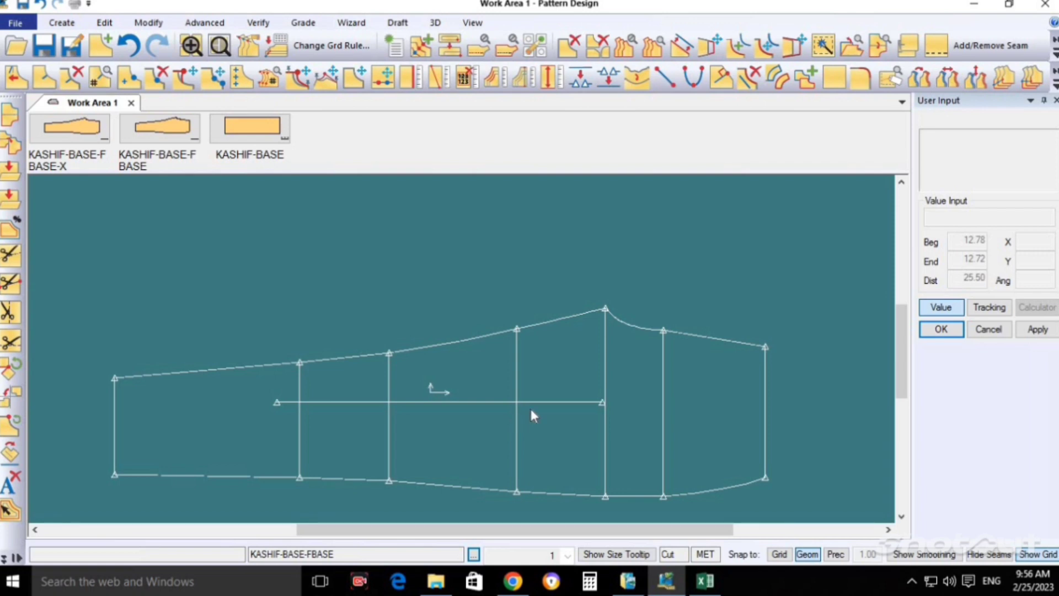
{"action": "middle_click_drag", "start_coordinate": [553, 396], "coordinate": [518, 414]}
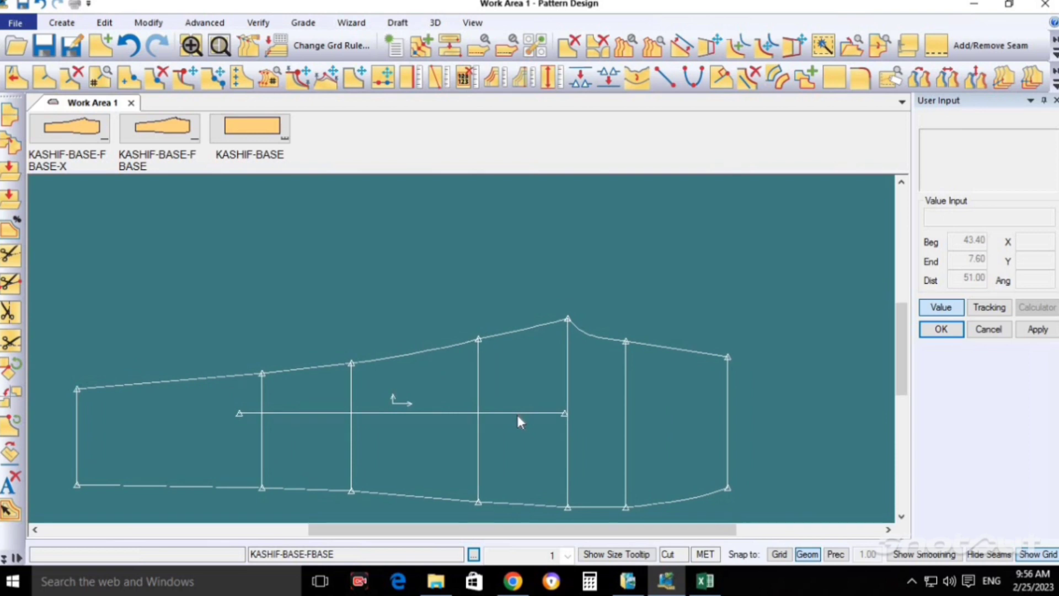
{"action": "middle_click_drag", "start_coordinate": [517, 416], "coordinate": [546, 412]}
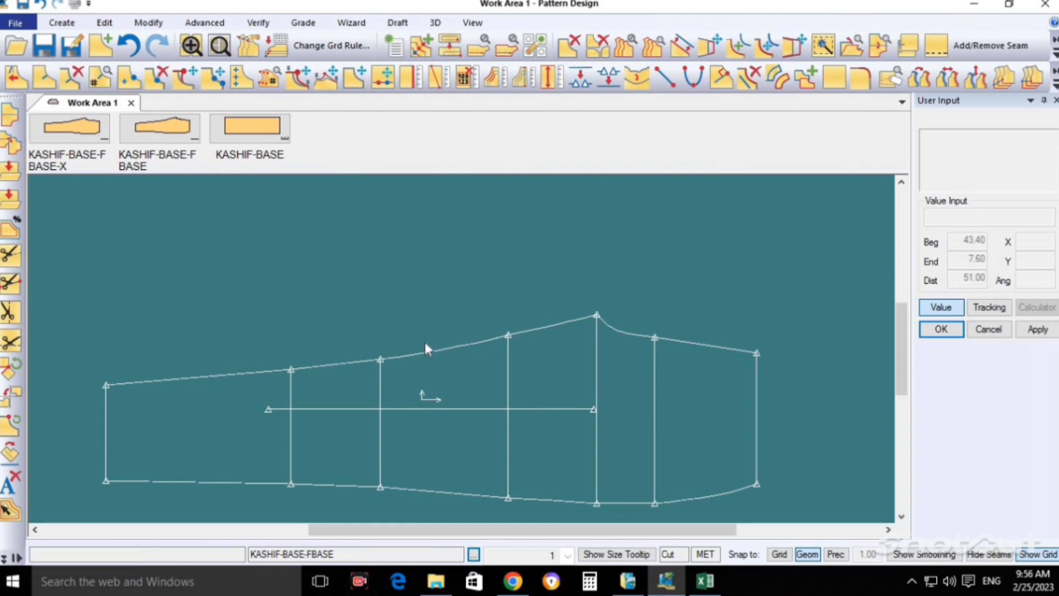
{"action": "left_click", "coordinate": [61, 22]}
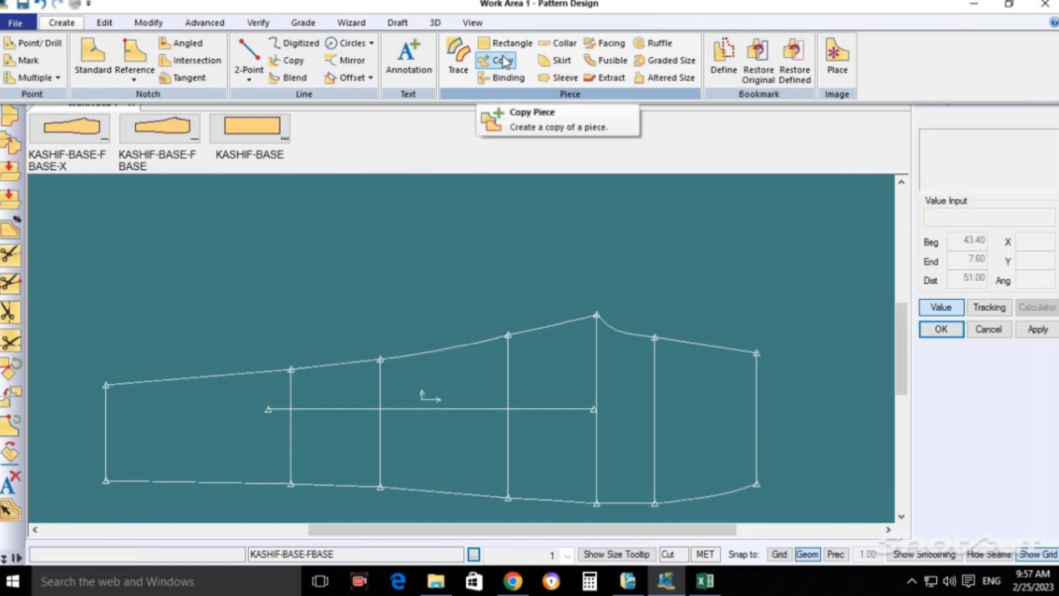
Step: Copy the trouser piece and name the copy KASHIF-BASE-BBASE
{"action": "key", "text": "super+plus"}
{"action": "key", "text": "super+plus"}
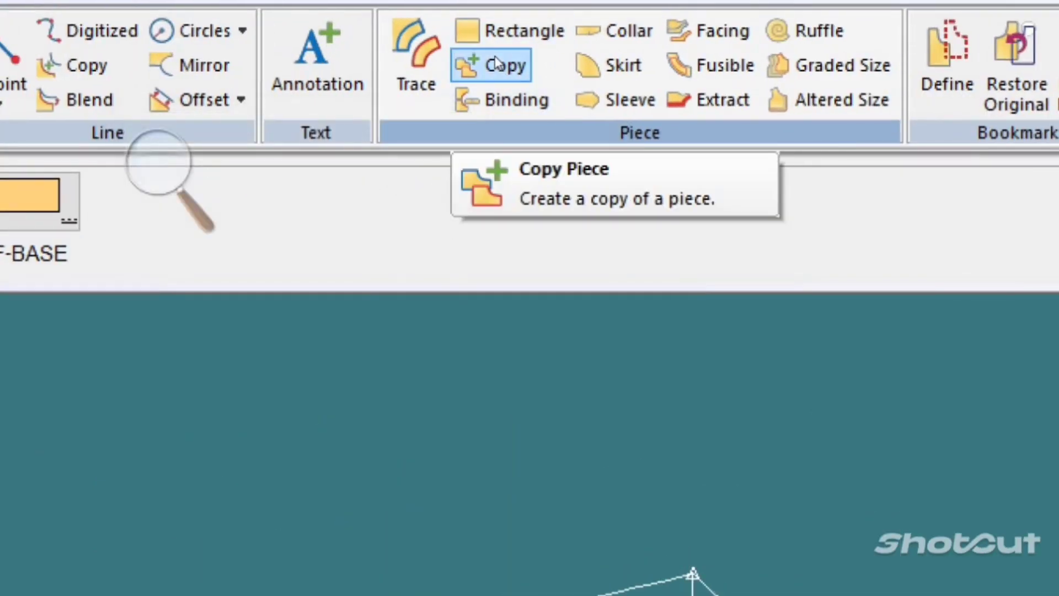
{"action": "key", "text": "super+minus"}
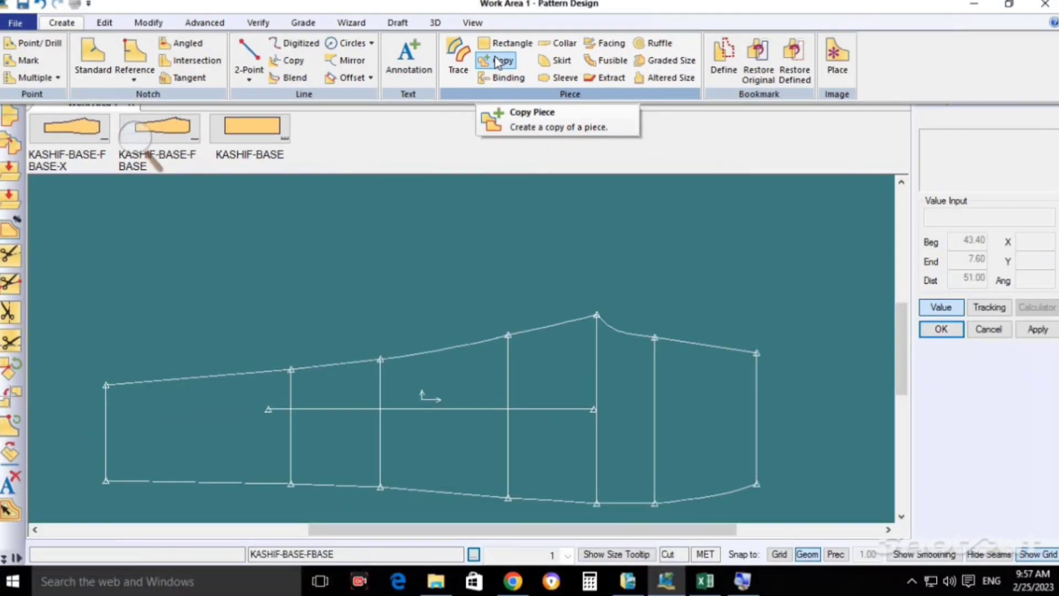
{"action": "left_click", "coordinate": [498, 62]}
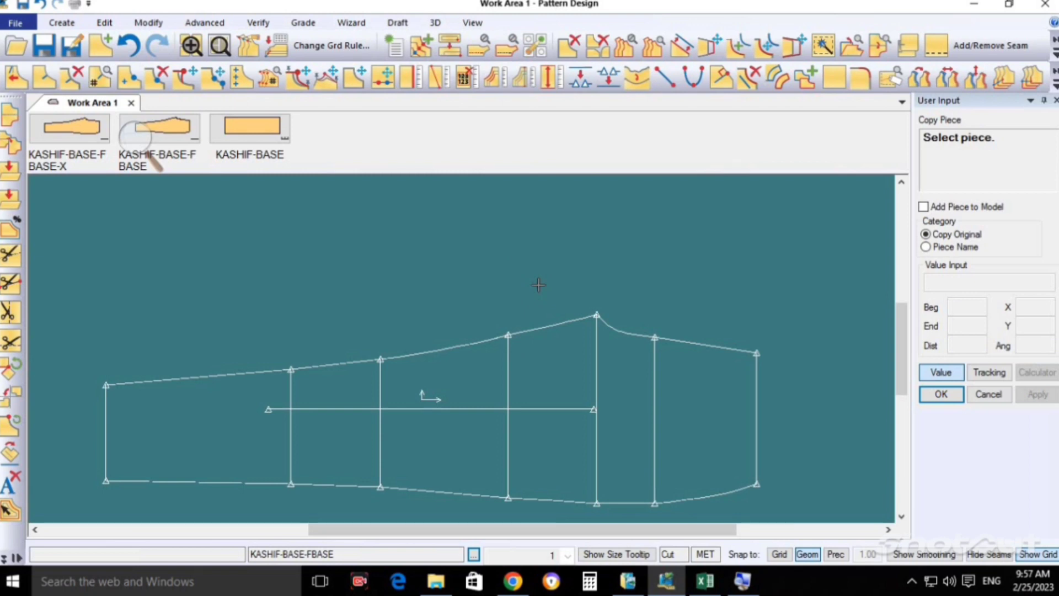
{"action": "left_click", "coordinate": [523, 446]}
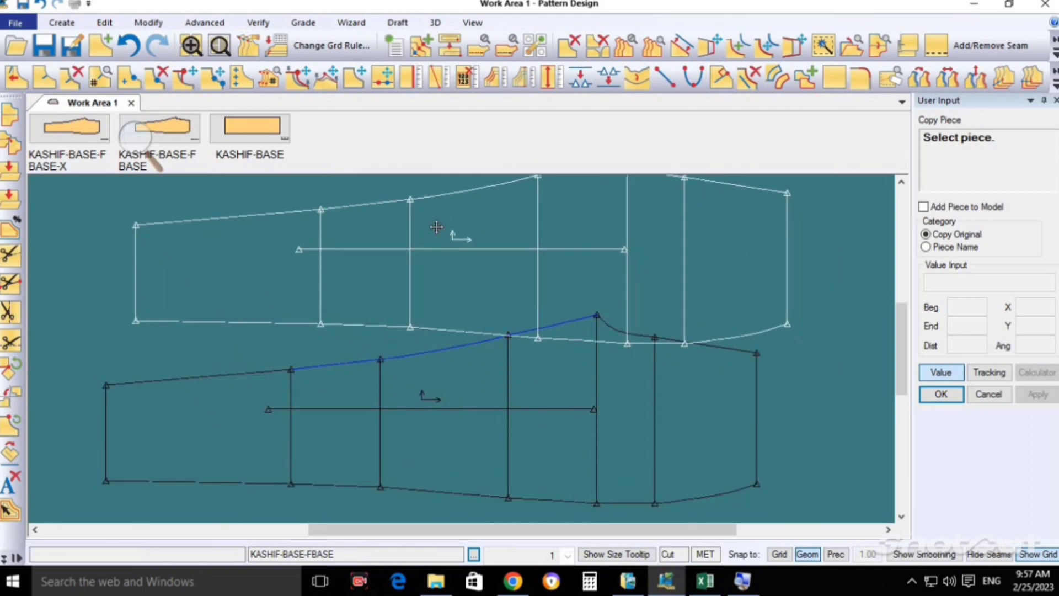
{"action": "left_click", "coordinate": [378, 214]}
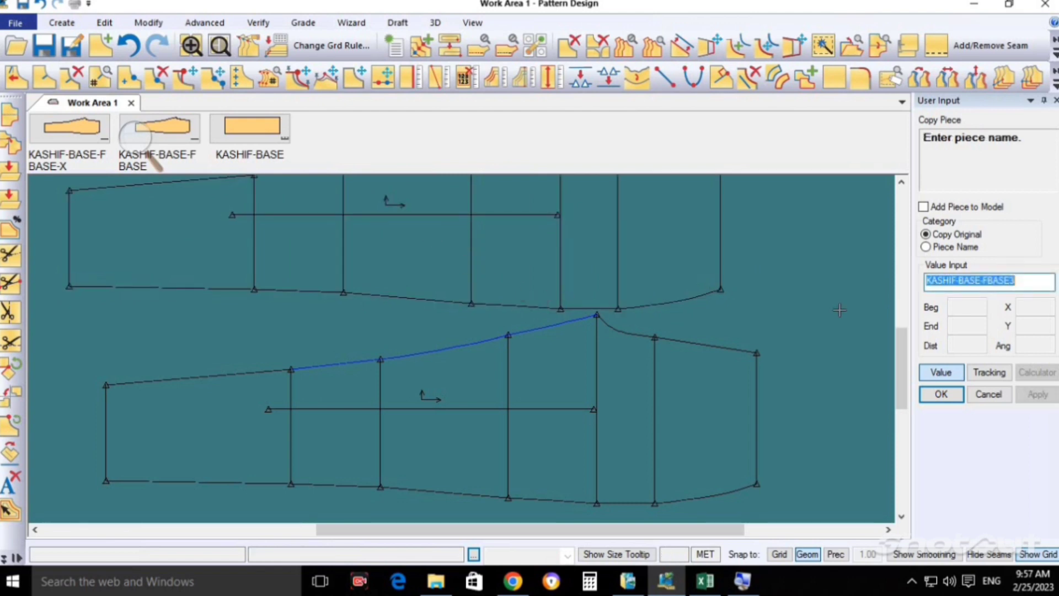
{"action": "left_click", "coordinate": [1024, 278]}
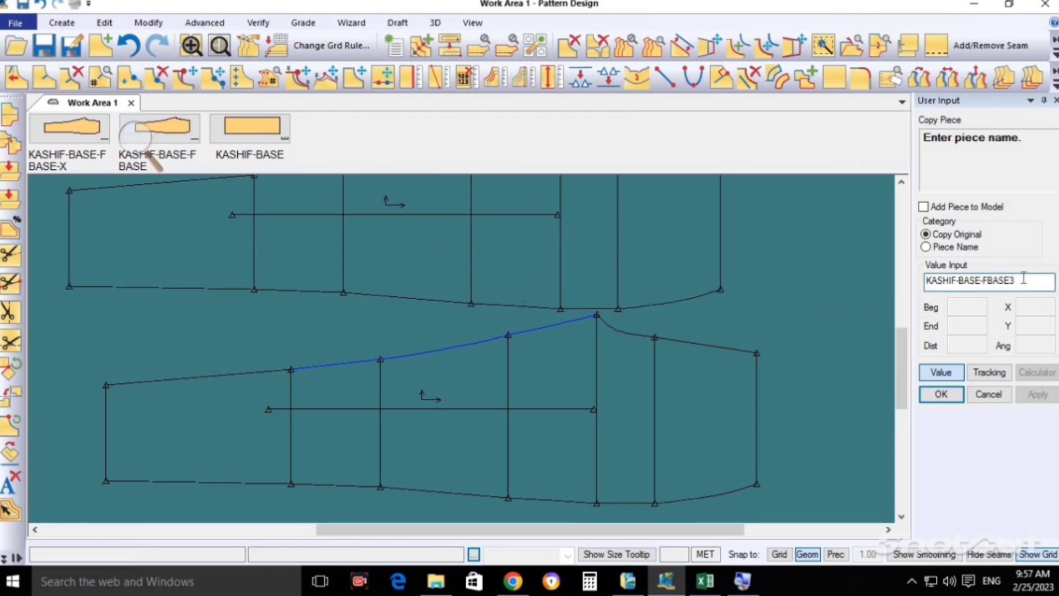
{"action": "key", "text": "BackSpace"}
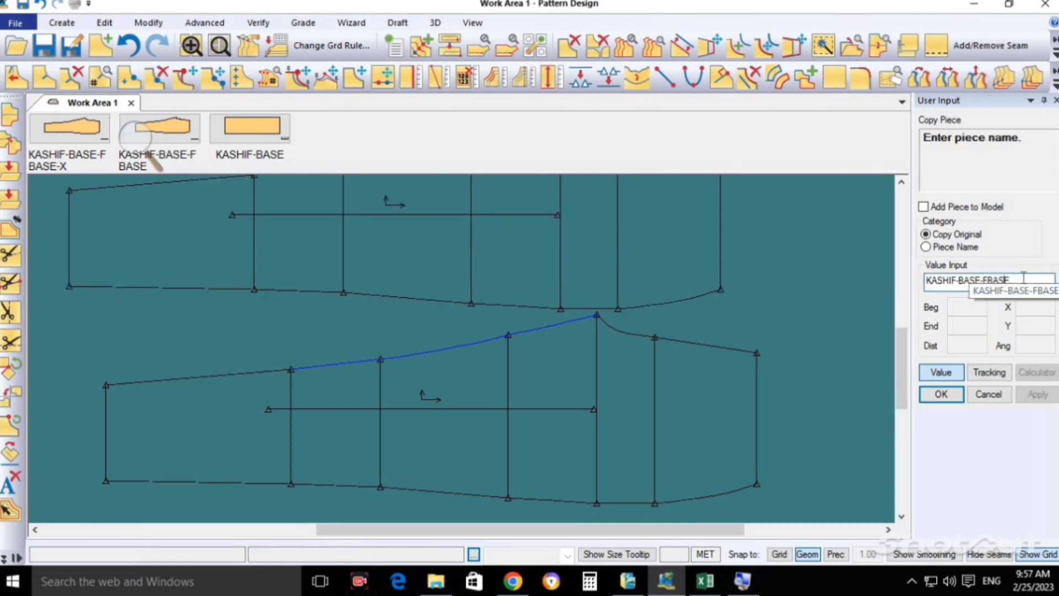
{"action": "key", "text": "Left"}
{"action": "key", "text": "Left"}
{"action": "key", "text": "Left"}
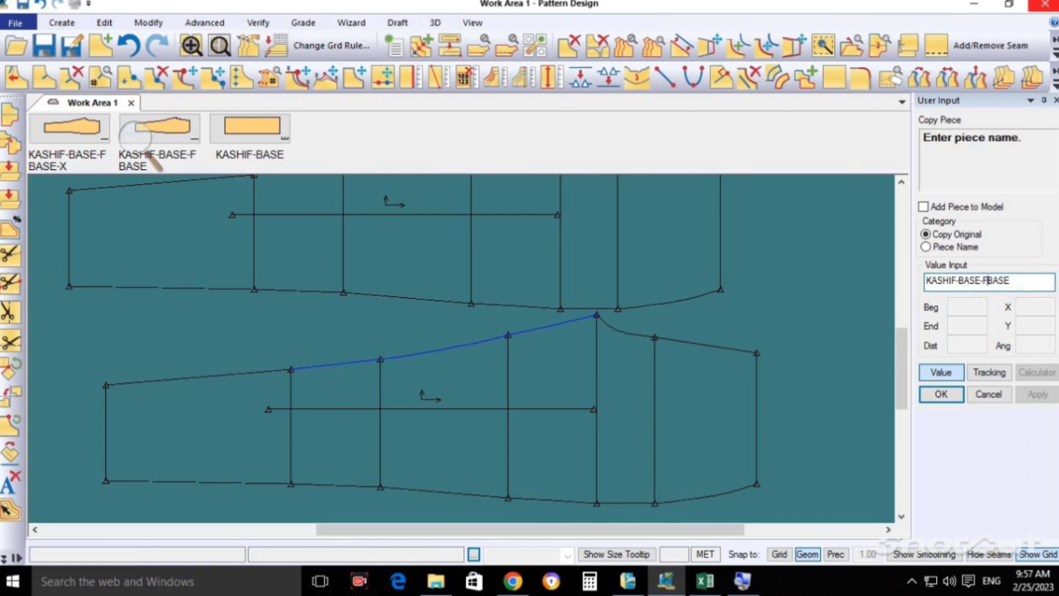
{"action": "key", "text": "BackSpace"}
{"action": "type", "text": "B"}
{"action": "left_click", "coordinate": [941, 394]}
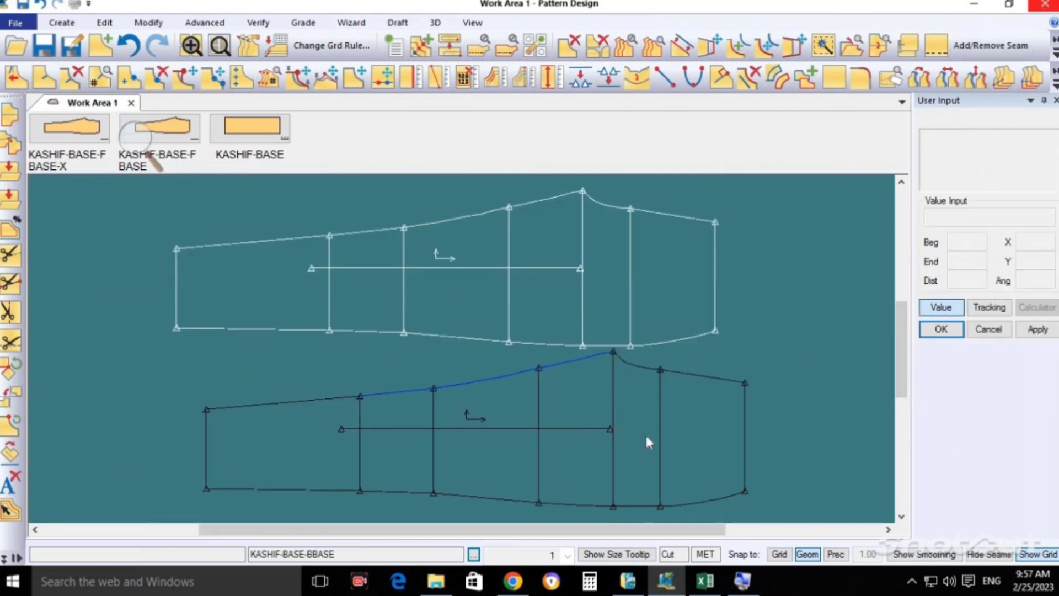
{"action": "left_click", "coordinate": [604, 435]}
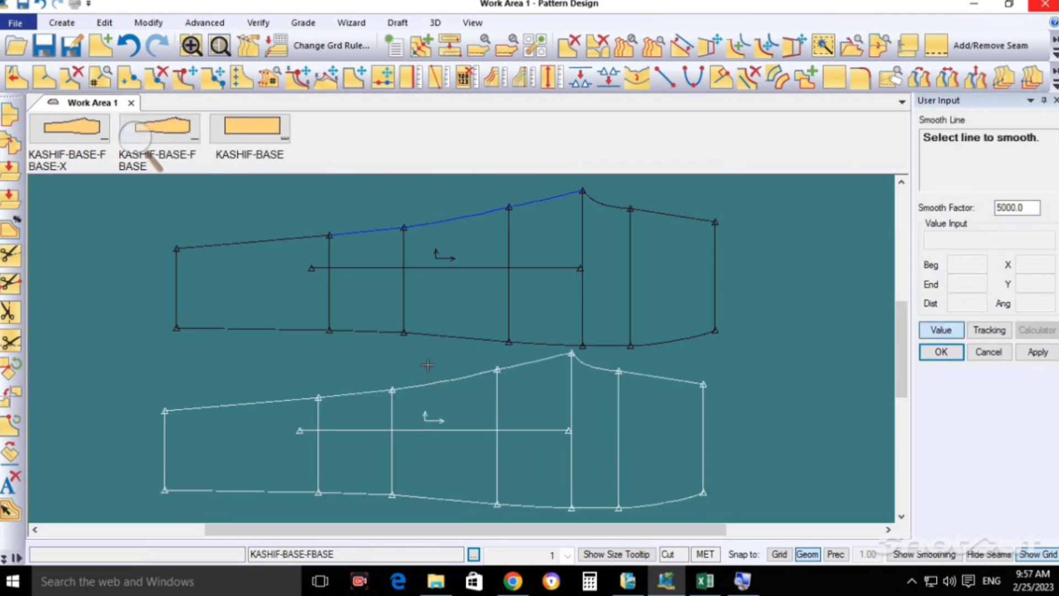
Step: Smooth the top edge of the lower piece
{"action": "left_click", "coordinate": [459, 380]}
{"action": "right_click", "coordinate": [524, 299]}
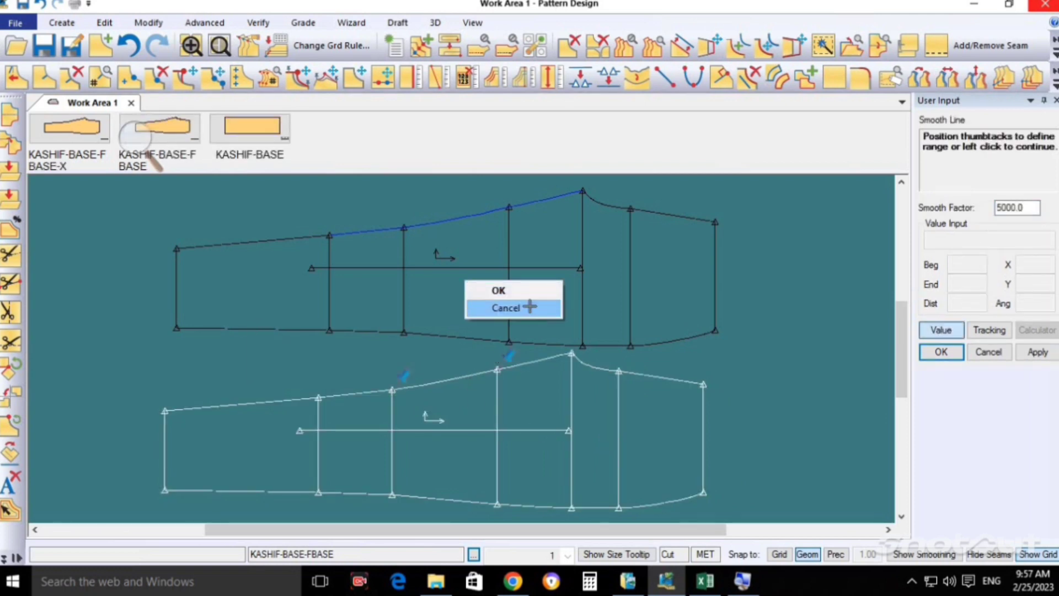
{"action": "left_click", "coordinate": [500, 289]}
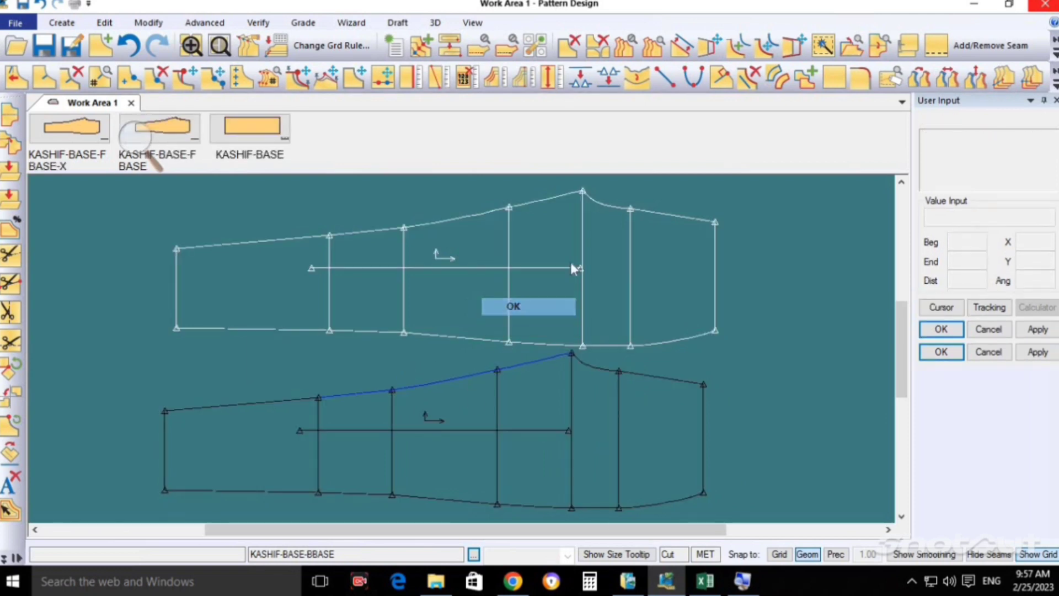
Step: Save As the upper piece under its suggested name KASHIF-BASE-BBASE into the Kashif area
{"action": "left_click", "coordinate": [75, 49]}
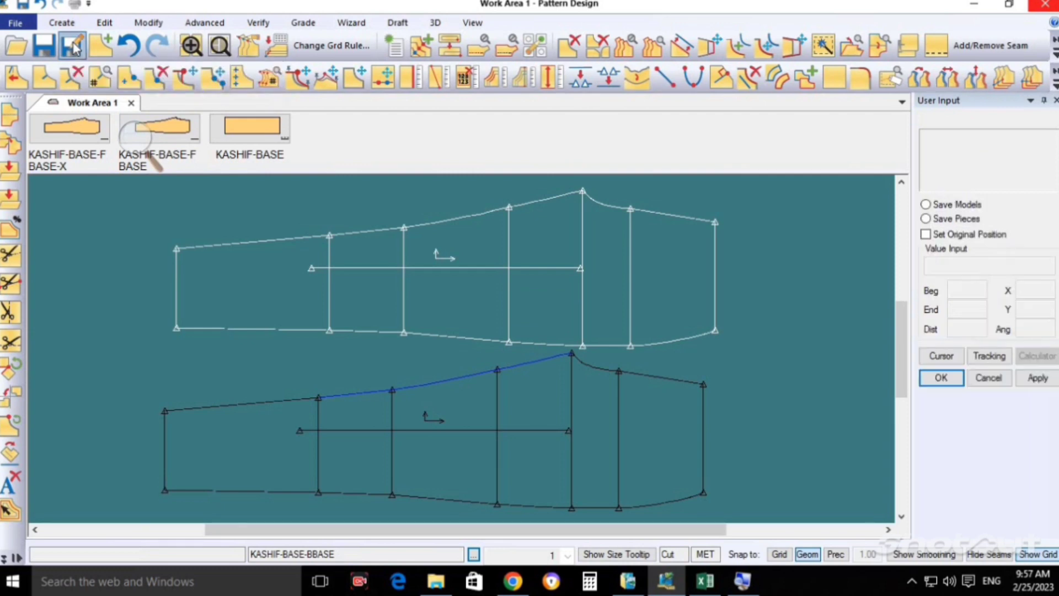
{"action": "left_click", "coordinate": [445, 283]}
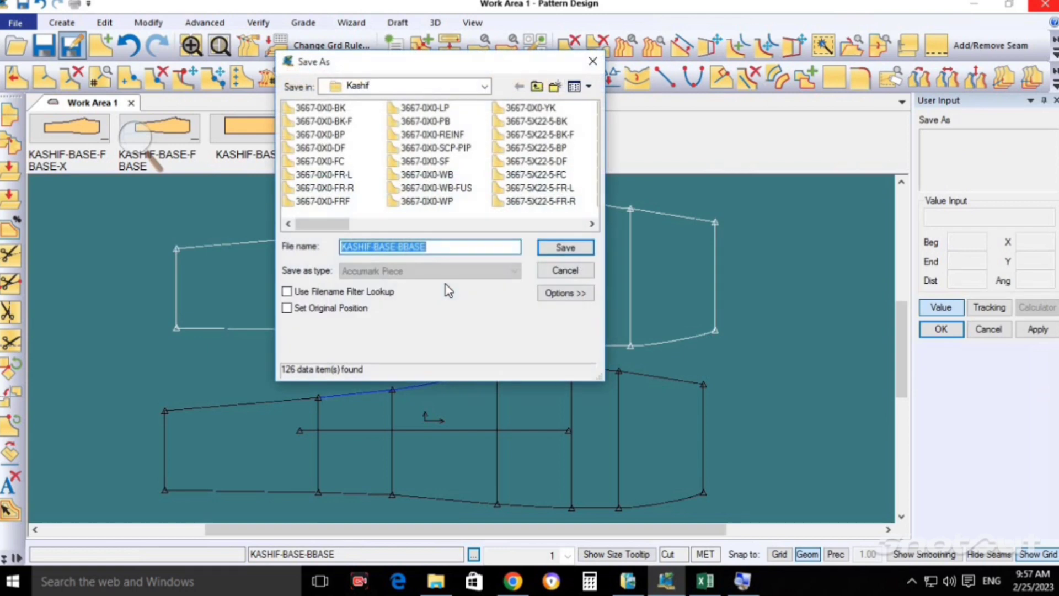
{"action": "key", "text": "End"}
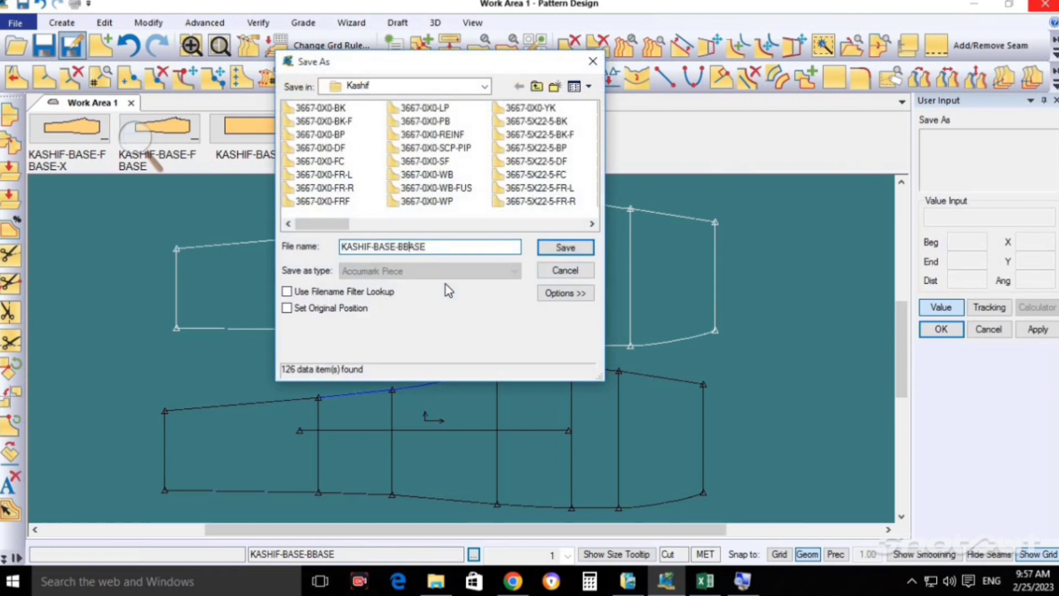
{"action": "left_click", "coordinate": [363, 90]}
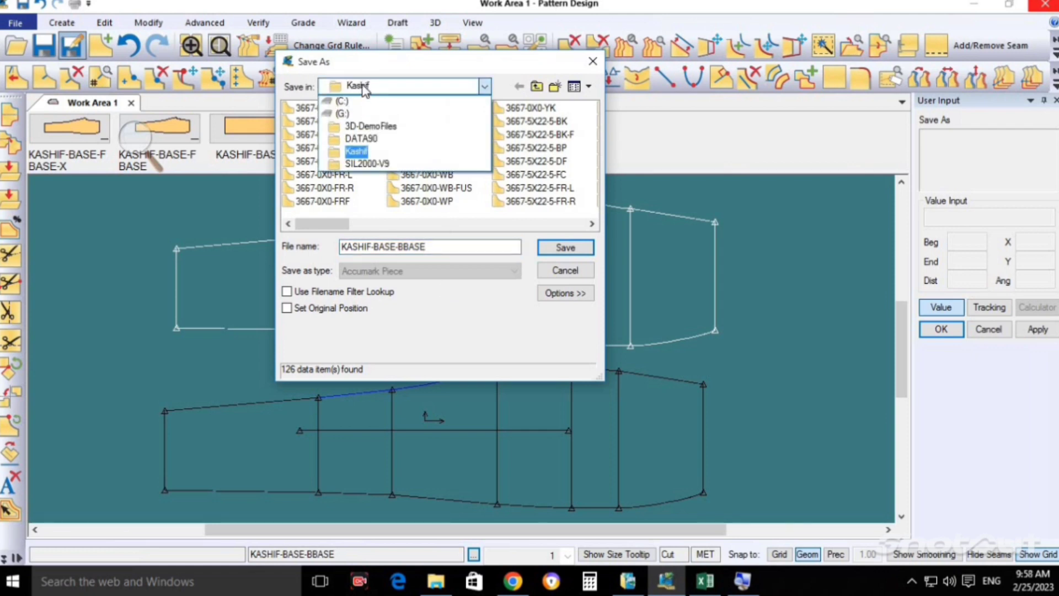
{"action": "left_click", "coordinate": [358, 152]}
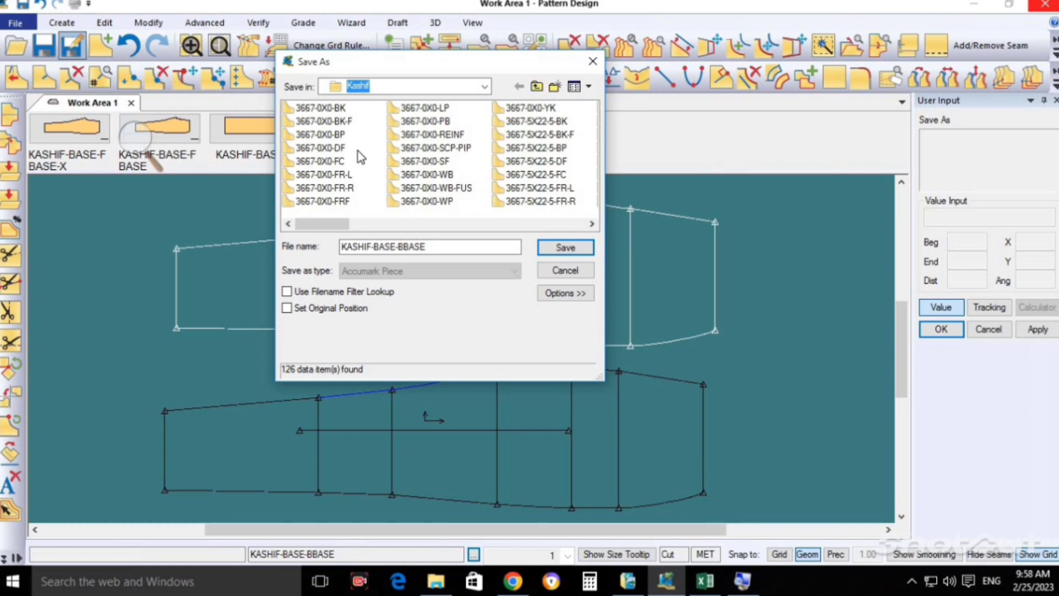
{"action": "left_click", "coordinate": [568, 247]}
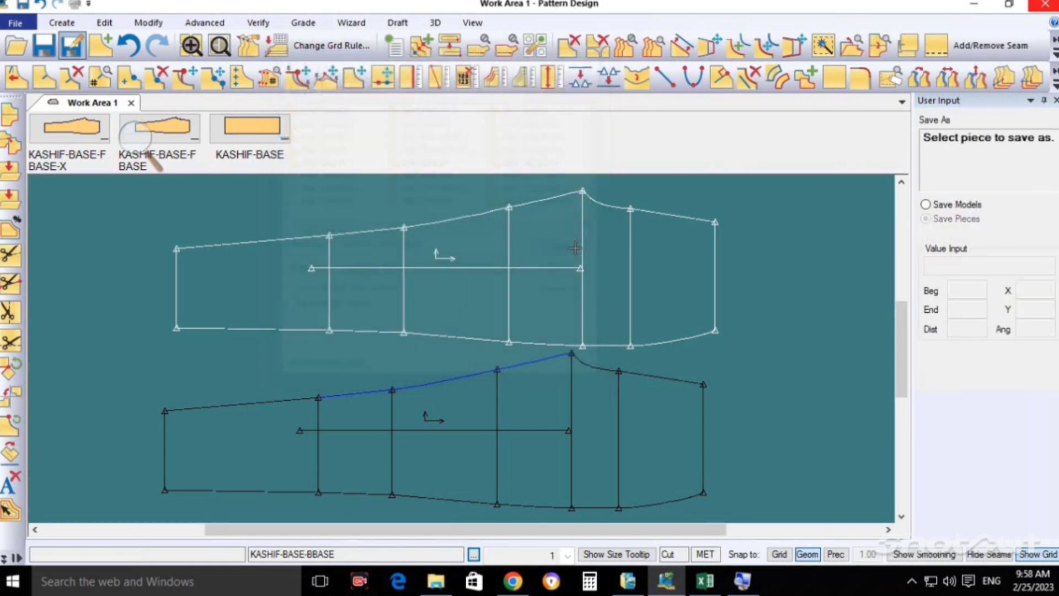
{"action": "right_click", "coordinate": [514, 272]}
{"action": "left_click", "coordinate": [513, 274]}
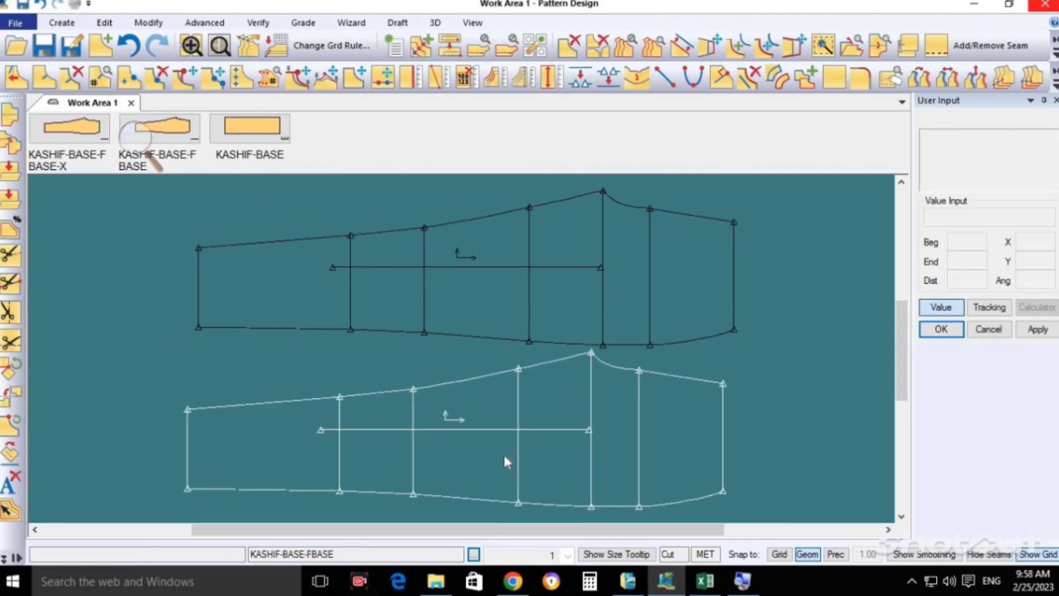
Step: Snap the front piece onto the back piece's grain-line point to compare, then place it below
{"action": "left_click", "coordinate": [513, 275]}
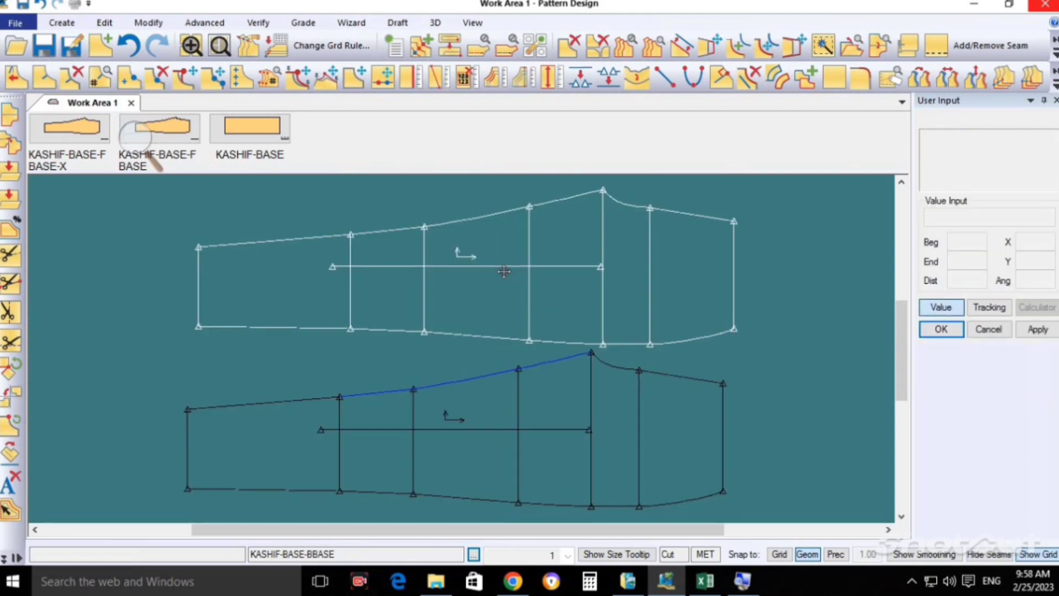
{"action": "left_click_drag", "start_coordinate": [503, 272], "coordinate": [494, 276]}
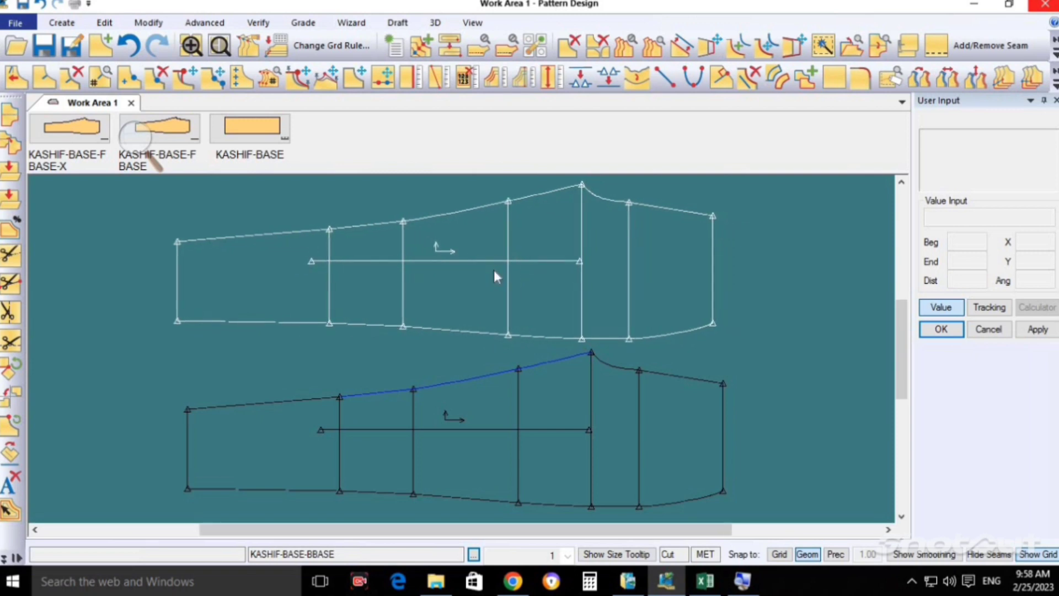
{"action": "left_click", "coordinate": [519, 405]}
{"action": "left_click", "coordinate": [521, 286]}
{"action": "scroll", "coordinate": [521, 287], "scroll_direction": "down", "scroll_amount": 1}
{"action": "left_click", "coordinate": [538, 361]}
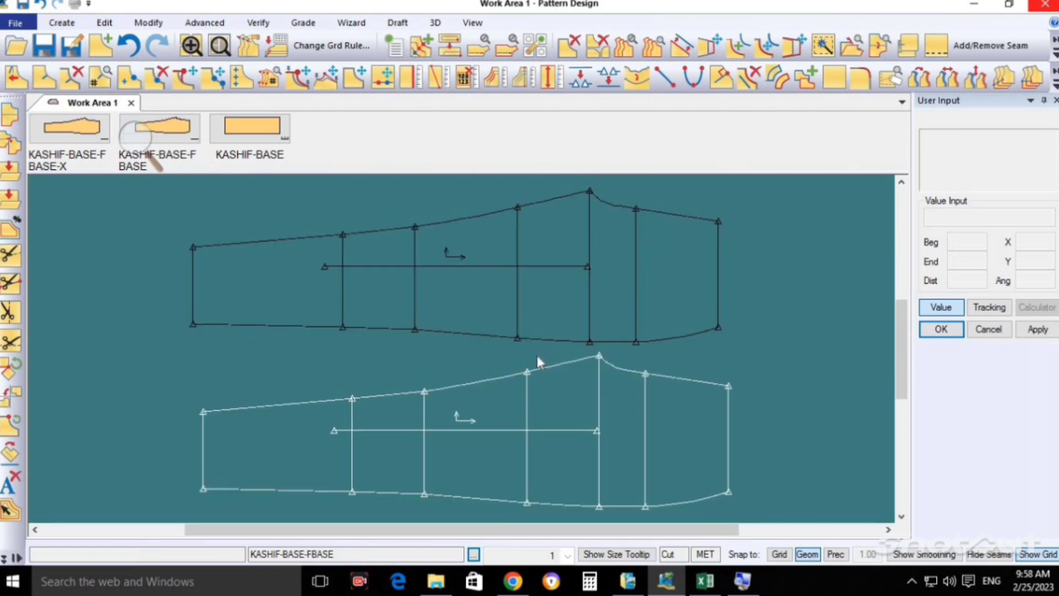
{"action": "left_click", "coordinate": [597, 431]}
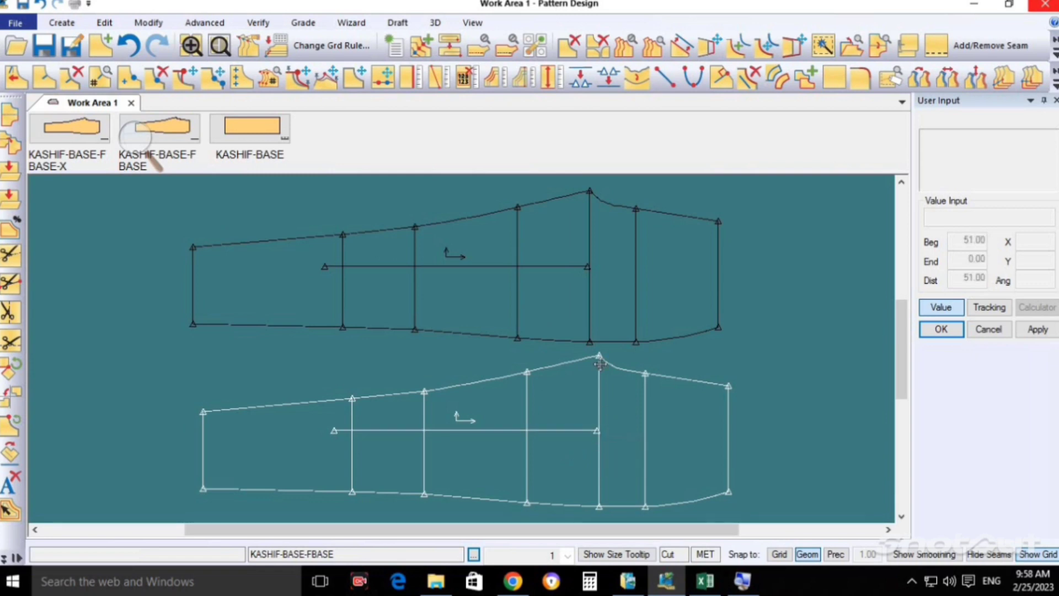
{"action": "left_click", "coordinate": [591, 269]}
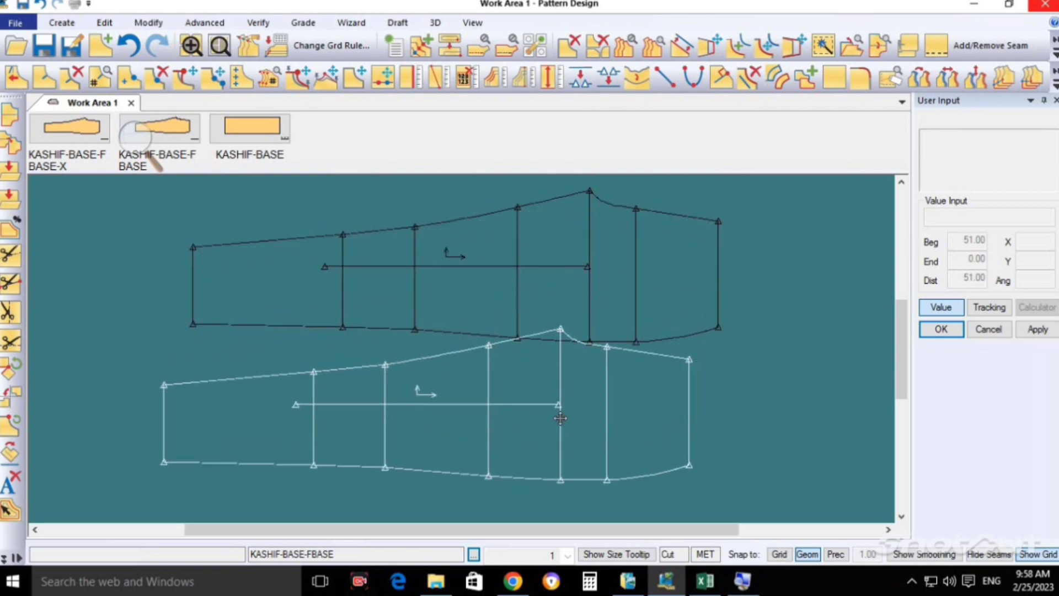
{"action": "left_click", "coordinate": [576, 424]}
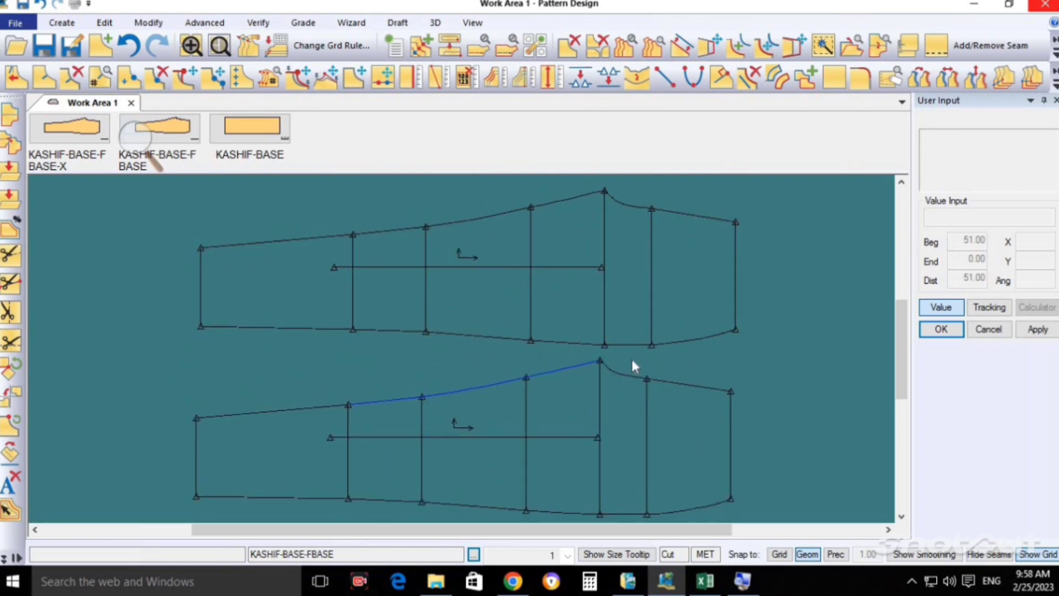
Step: Switch to Excel and step through the column L spec values from knee to hem width
{"action": "left_click", "coordinate": [705, 580]}
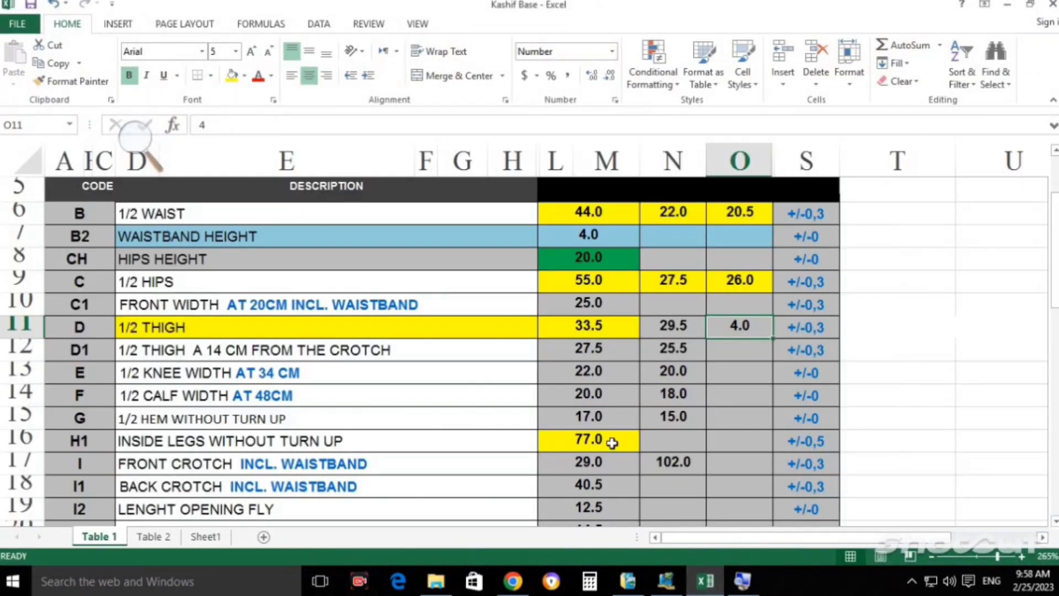
{"action": "left_click", "coordinate": [376, 377]}
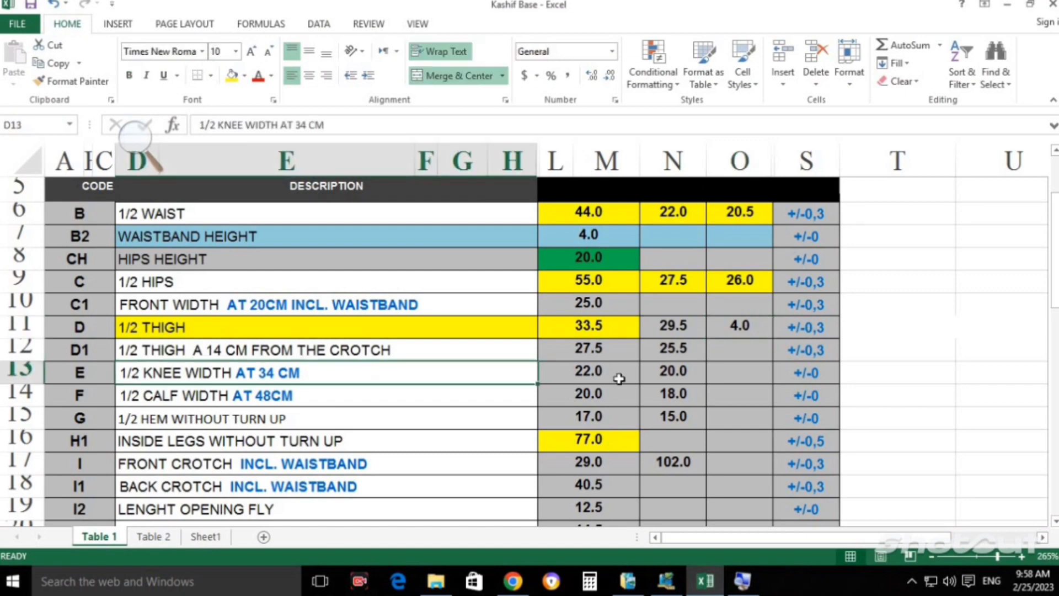
{"action": "left_click", "coordinate": [619, 378]}
{"action": "key", "text": "Up"}
{"action": "key", "text": "Up"}
{"action": "key", "text": "Up"}
{"action": "key", "text": "Up"}
{"action": "key", "text": "Up"}
{"action": "key", "text": "Up"}
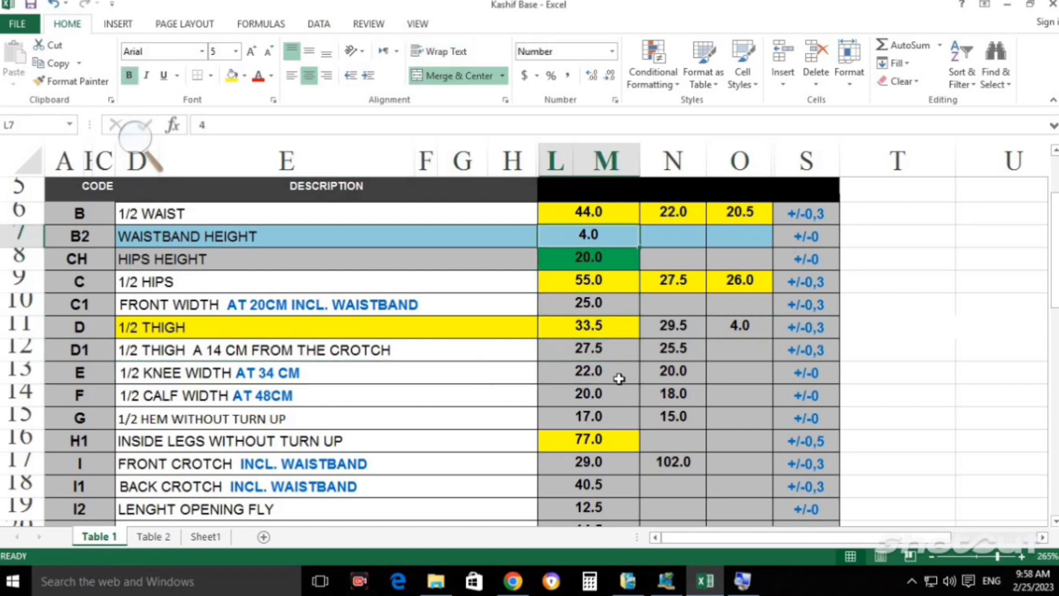
{"action": "key", "text": "Down"}
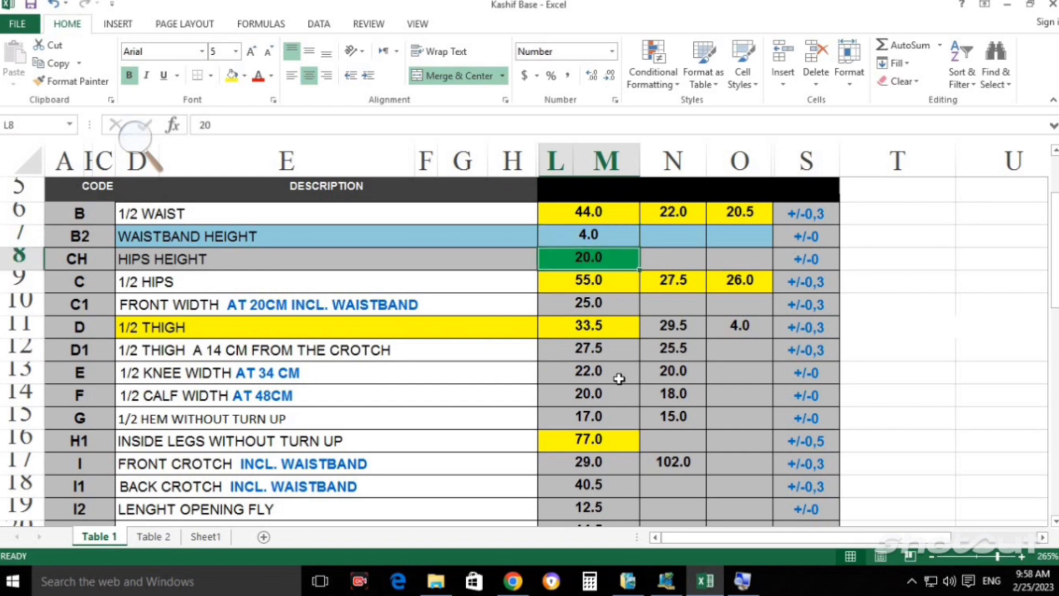
{"action": "key", "text": "Down"}
{"action": "key", "text": "Down"}
{"action": "key", "text": "Down"}
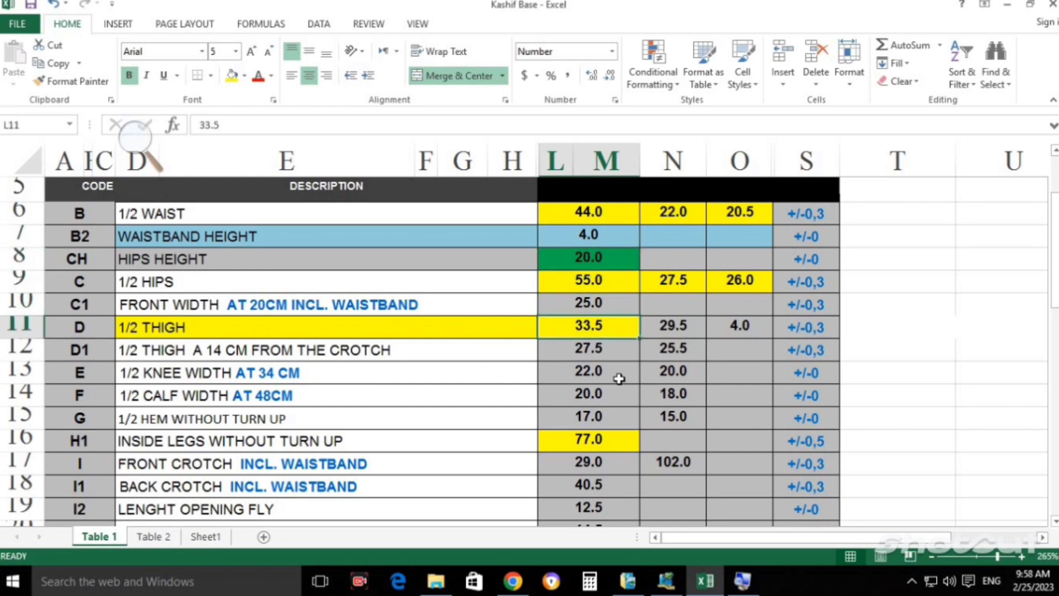
{"action": "key", "text": "alt+Tab"}
{"action": "key", "text": "Down"}
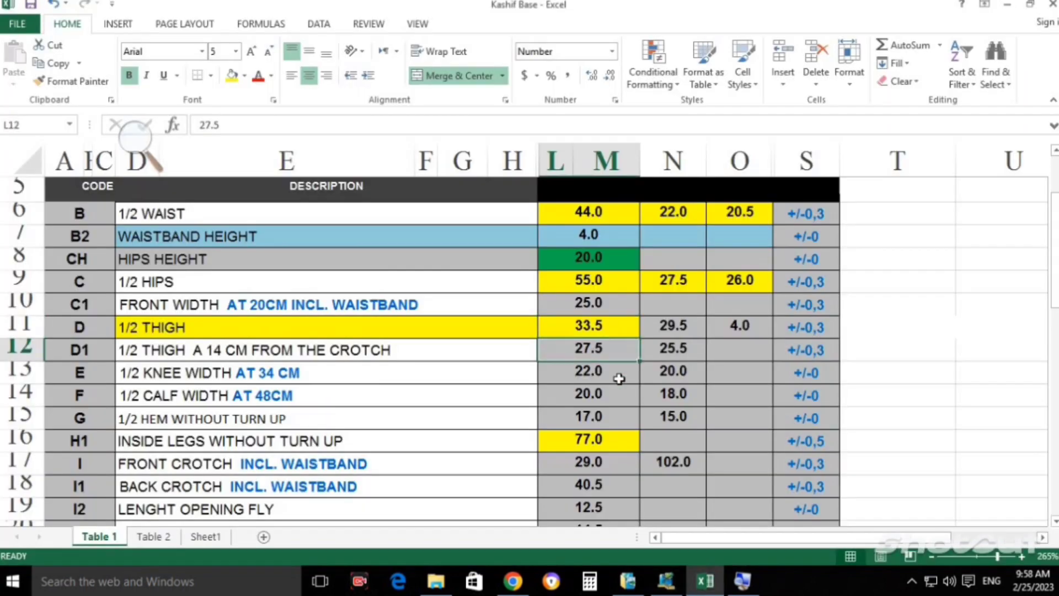
{"action": "key", "text": "Down"}
{"action": "key", "text": "Down"}
{"action": "key", "text": "Down"}
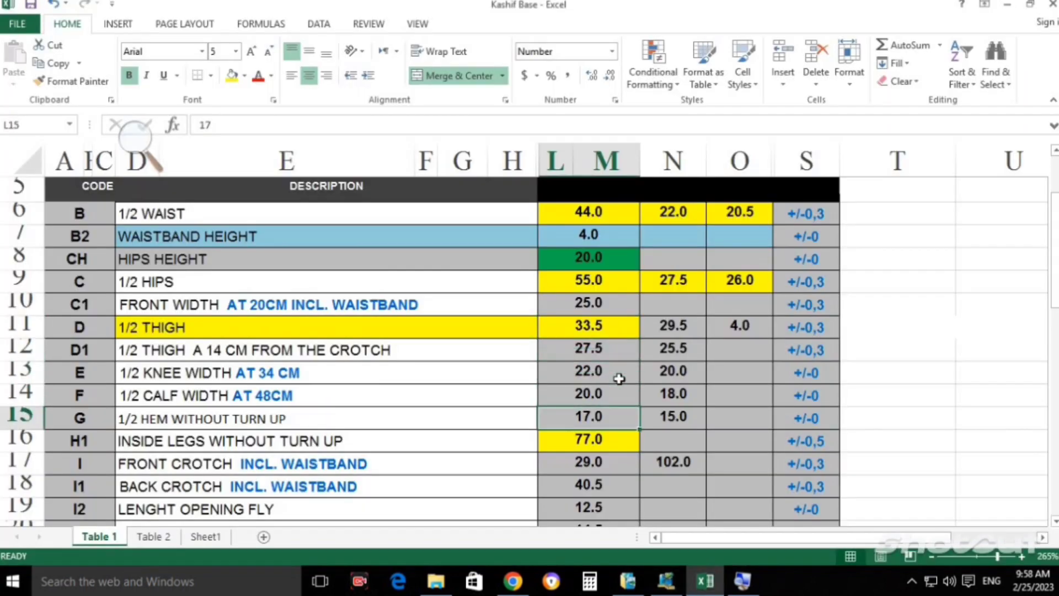
{"action": "key", "text": "Down"}
{"action": "key", "text": "Down"}
{"action": "key", "text": "Down"}
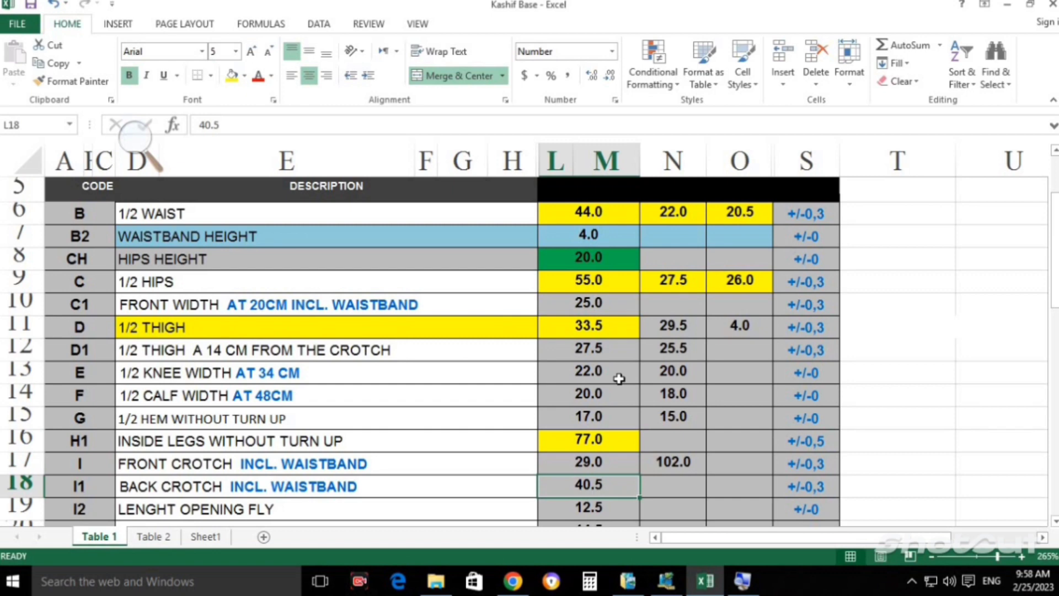
{"action": "key", "text": "Up"}
{"action": "key", "text": "Up"}
{"action": "key", "text": "Up"}
{"action": "key", "text": "Up"}
{"action": "key", "text": "Up"}
{"action": "key", "text": "Up"}
{"action": "key", "text": "Up"}
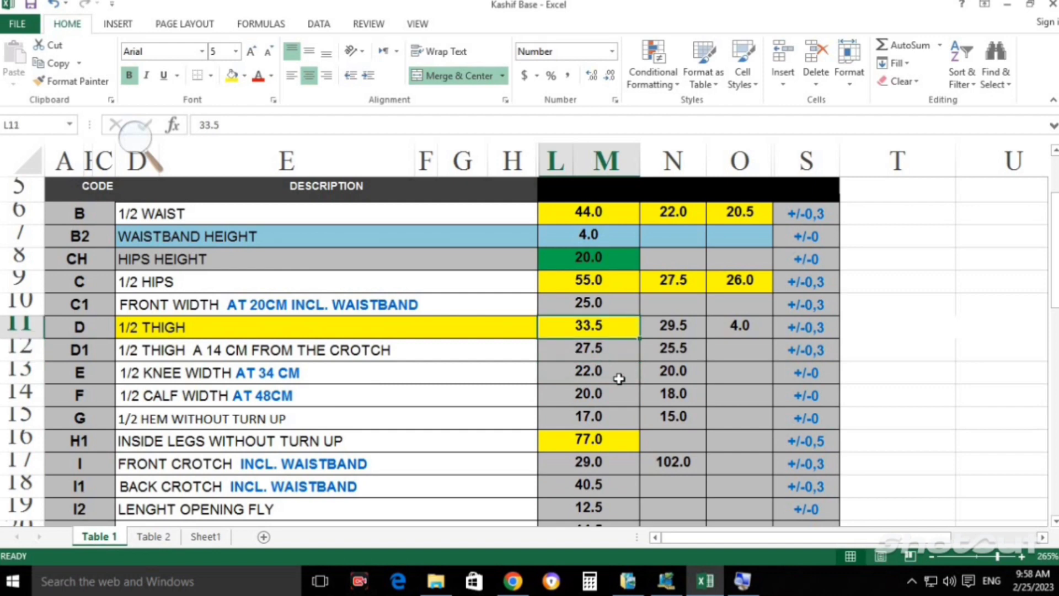
Step: Check the 1/2 thigh value 29.5 in N11 and the 4.0 difference in O11
{"action": "key", "text": "Right"}
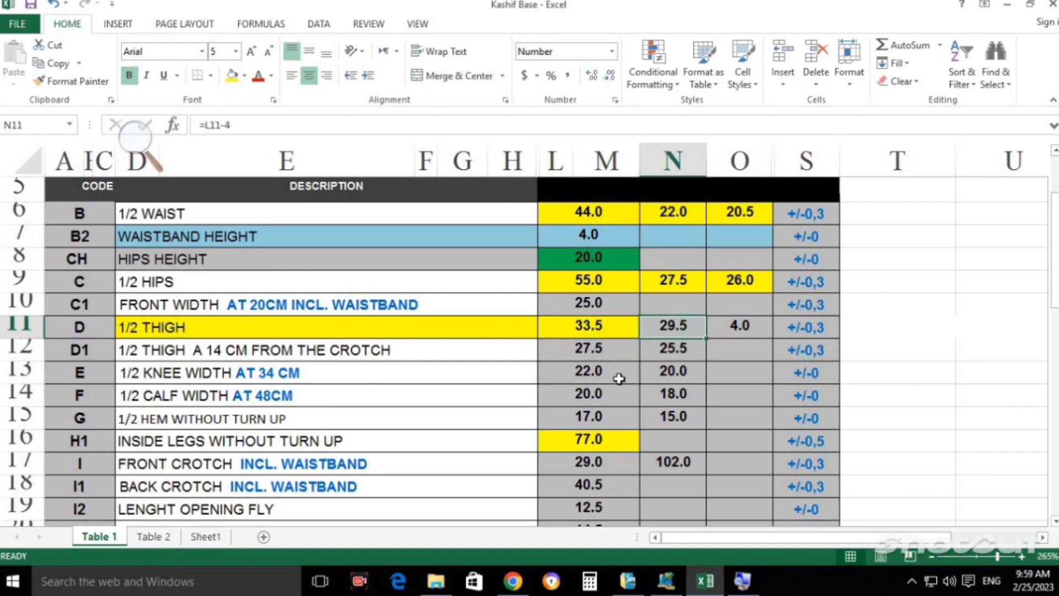
{"action": "key", "text": "Right"}
{"action": "key", "text": "Down"}
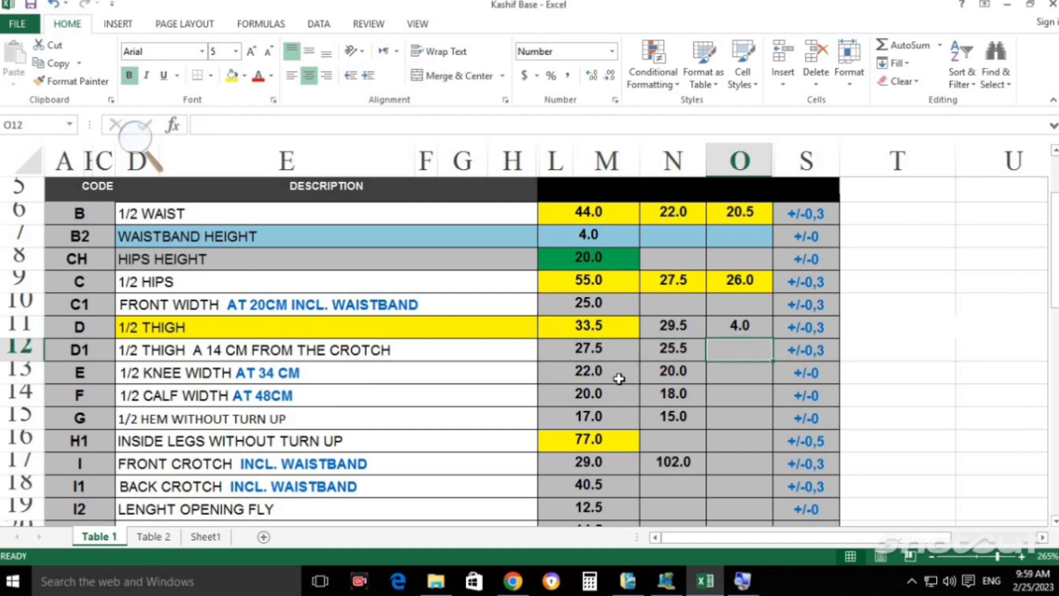
{"action": "key", "text": "Up"}
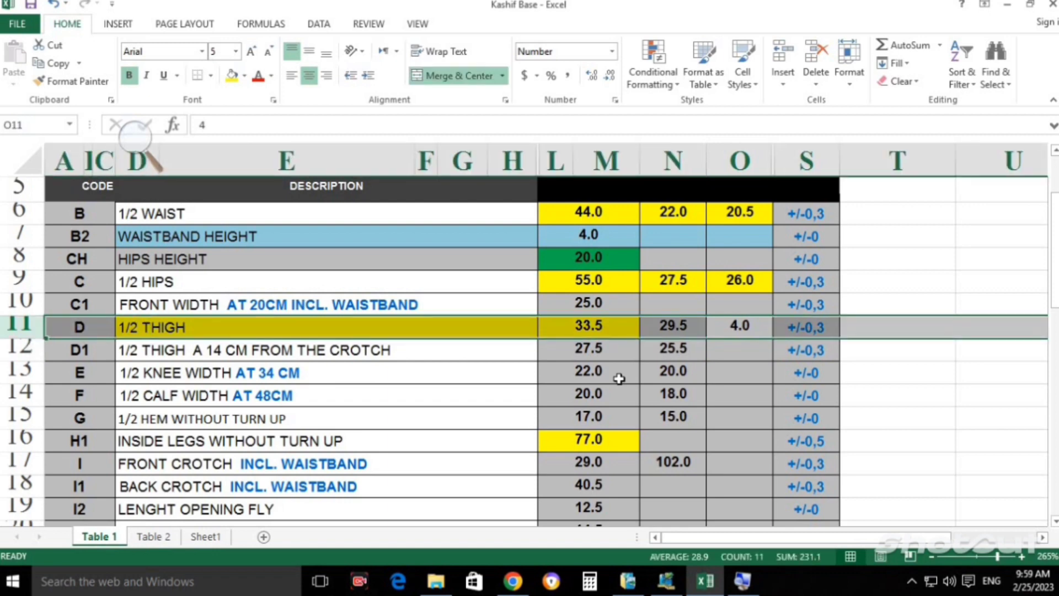
{"action": "key", "text": "Down"}
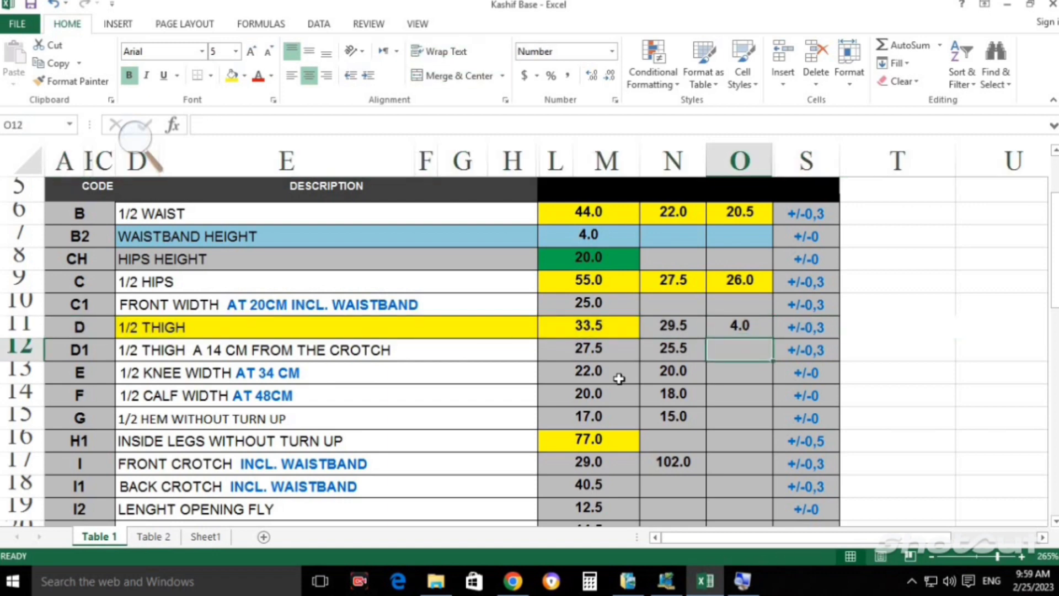
Step: Enter 2 in column O cells O12 through O15
{"action": "key", "text": "Down"}
{"action": "key", "text": "Up"}
{"action": "type", "text": "2"}
{"action": "key", "text": "Return"}
{"action": "type", "text": "2"}
{"action": "key", "text": "Return"}
{"action": "type", "text": "2"}
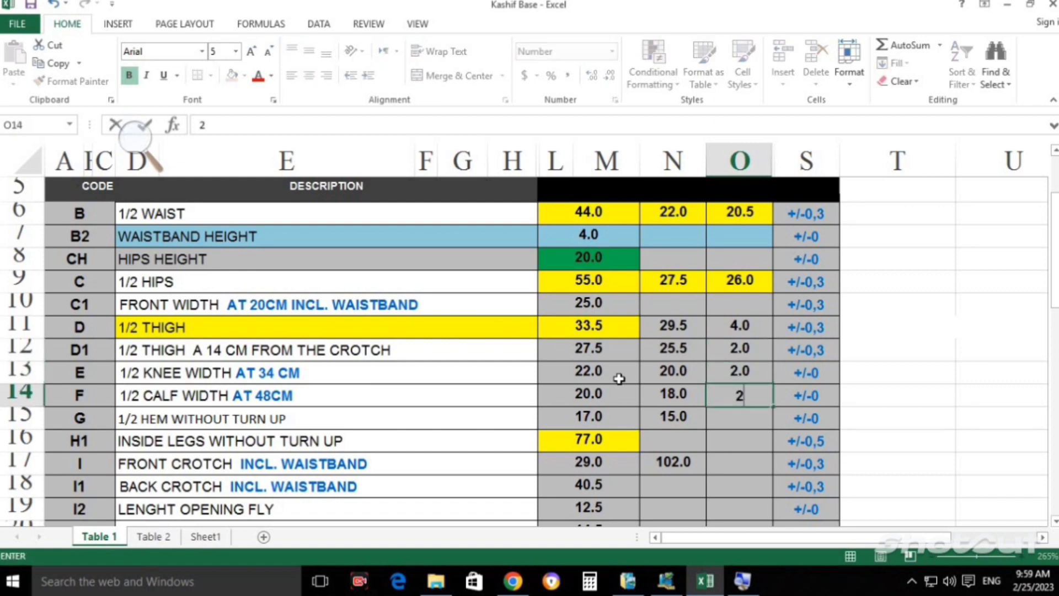
{"action": "key", "text": "Return"}
{"action": "type", "text": "2"}
{"action": "key", "text": "Return"}
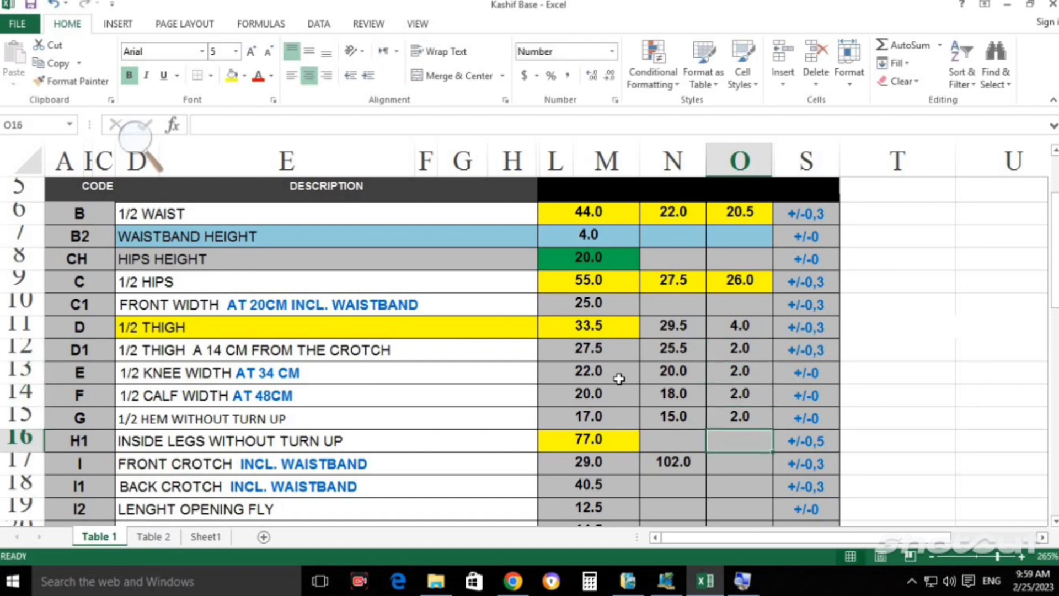
Step: Replace the 1/2 hips and 1/2 waist values in column O with 1.5
{"action": "key", "text": "Down"}
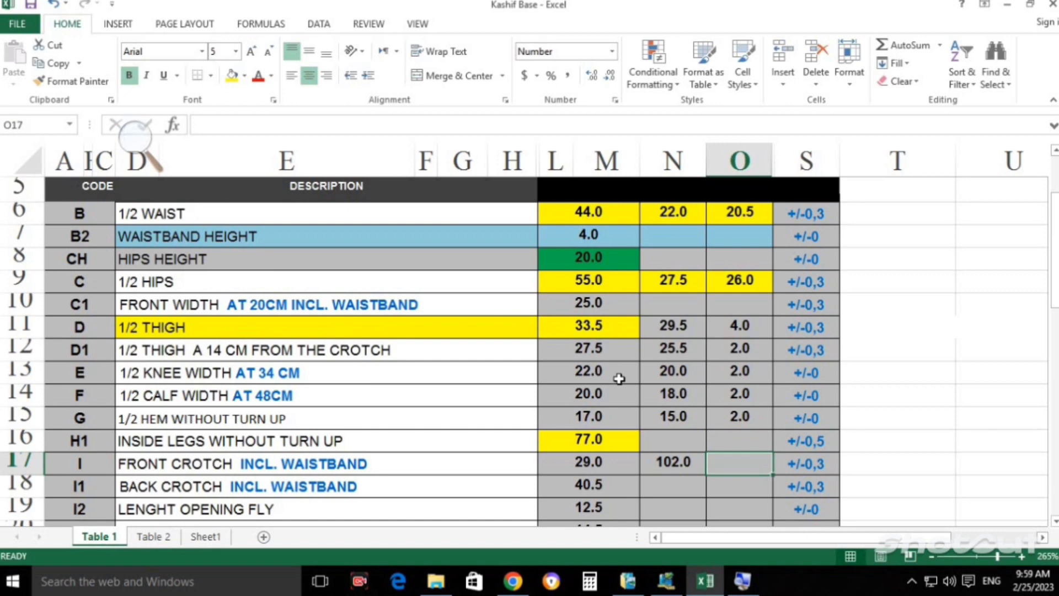
{"action": "key", "text": "Down"}
{"action": "key", "text": "Up"}
{"action": "key", "text": "Up"}
{"action": "key", "text": "Up"}
{"action": "key", "text": "Up"}
{"action": "key", "text": "Up"}
{"action": "key", "text": "Up"}
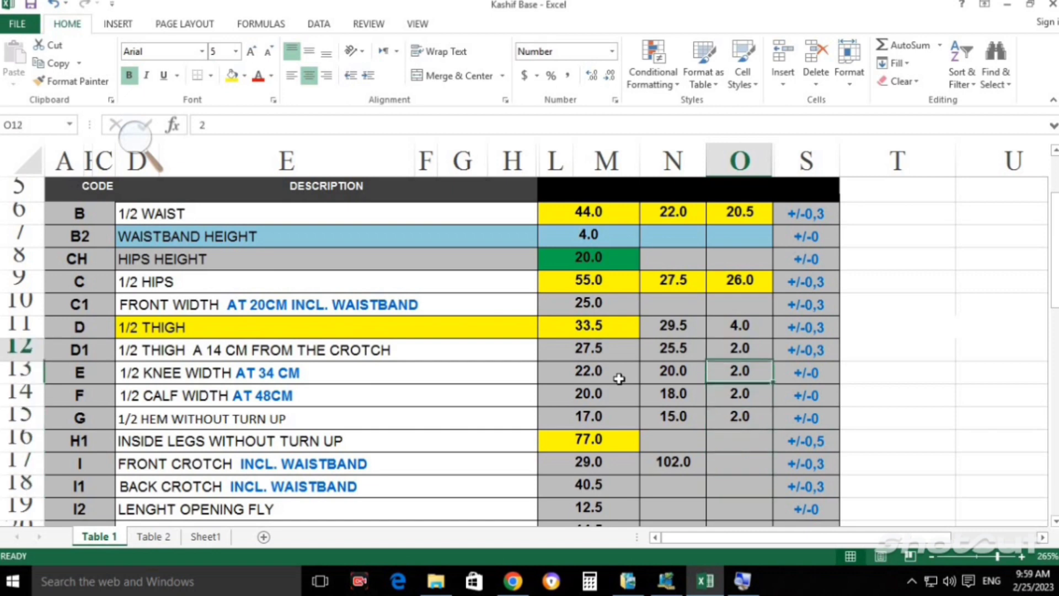
{"action": "key", "text": "Up"}
{"action": "key", "text": "Up"}
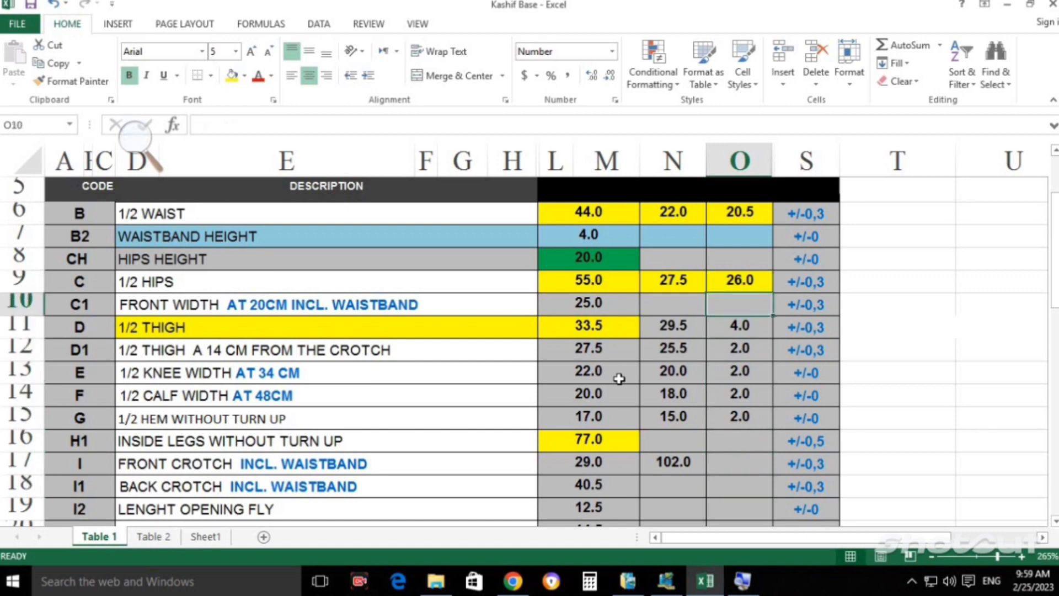
{"action": "key", "text": "Up"}
{"action": "key", "text": "Up"}
{"action": "key", "text": "Down"}
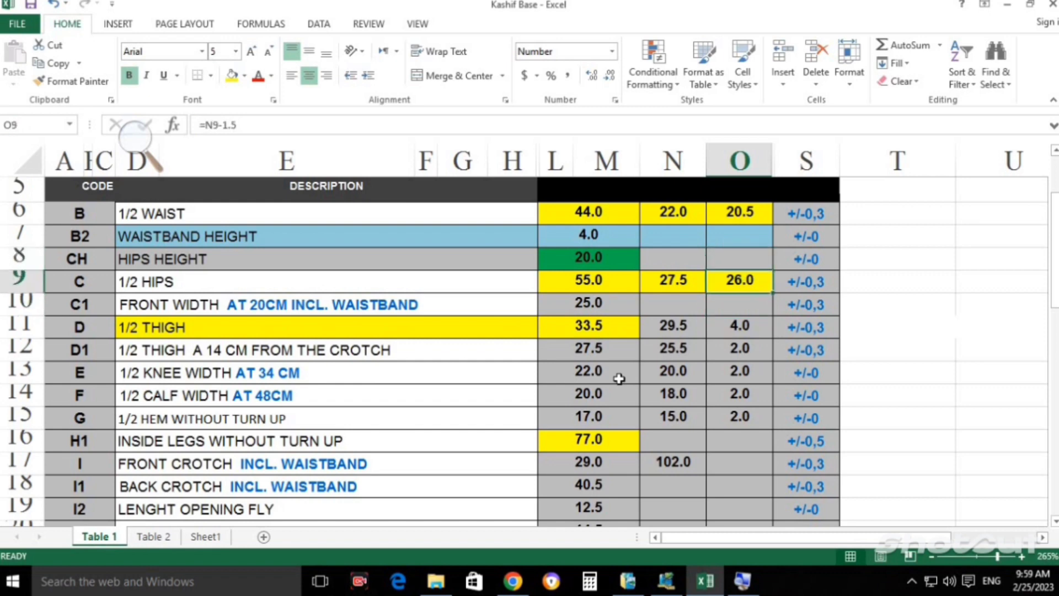
{"action": "key", "text": "Left"}
{"action": "key", "text": "Right"}
{"action": "type", "text": "1.5"}
{"action": "key", "text": "Return"}
{"action": "key", "text": "Up"}
{"action": "key", "text": "Up"}
{"action": "key", "text": "Up"}
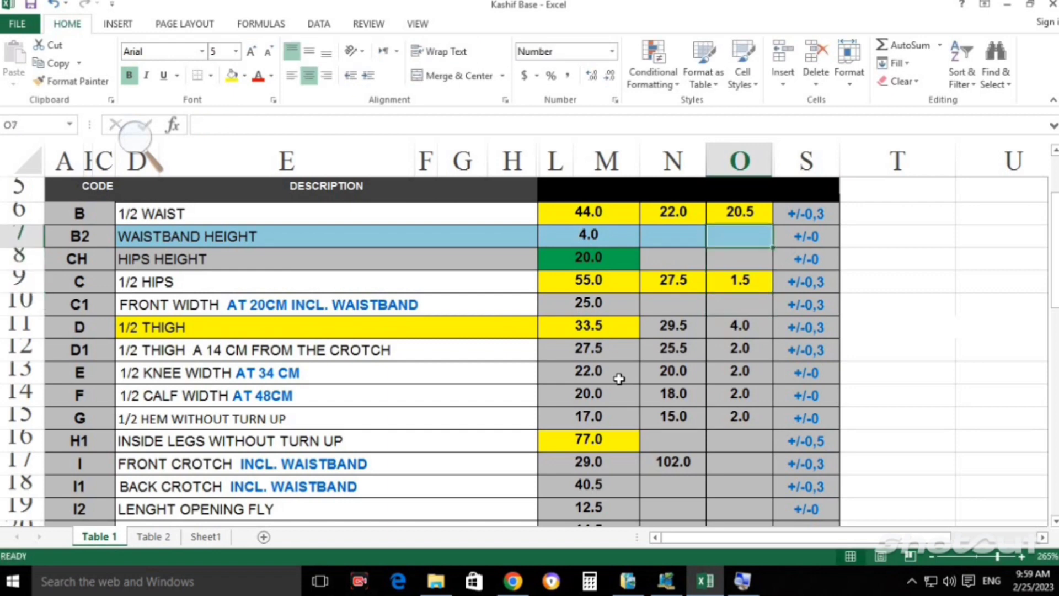
{"action": "key", "text": "Up"}
{"action": "type", "text": "1.5"}
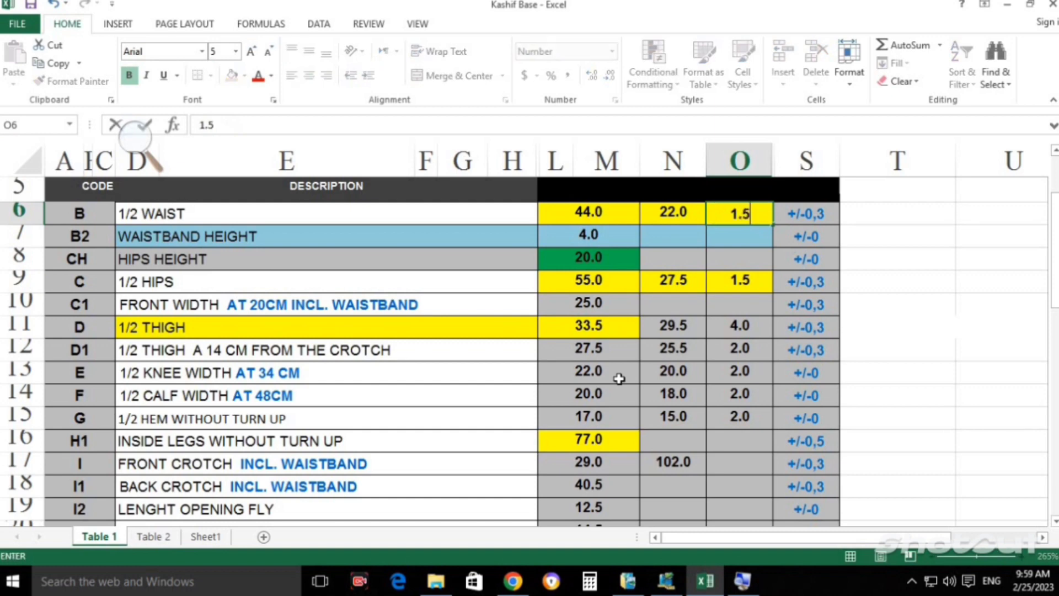
{"action": "key", "text": "Return"}
Step: Select the thigh-to-hem values in columns N and L to review their totals
{"action": "key", "text": "Up"}
{"action": "key", "text": "Left"}
{"action": "key", "text": "shift+Down"}
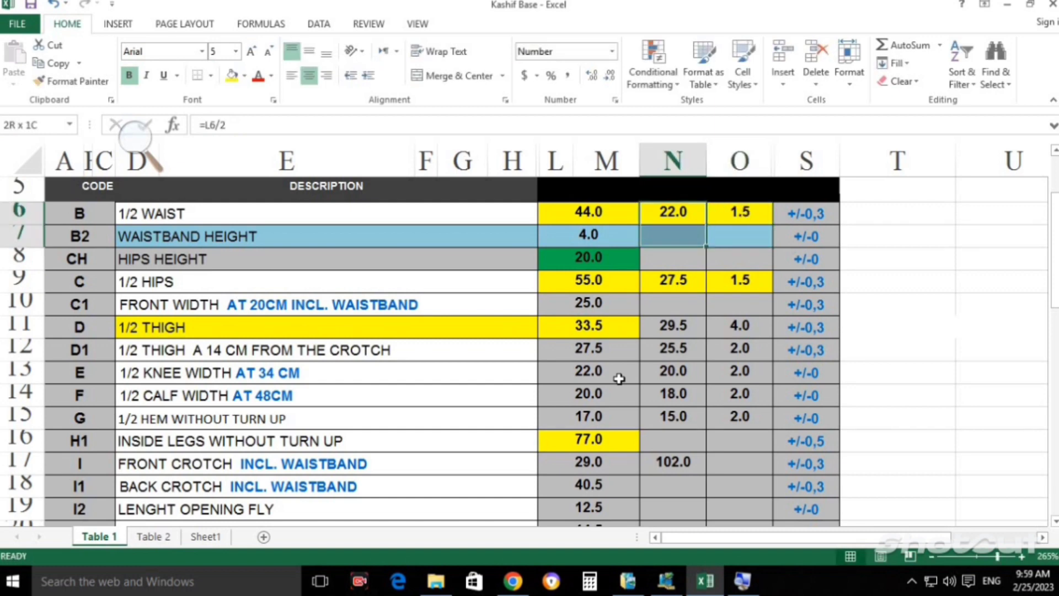
{"action": "key", "text": "shift+Down"}
{"action": "key", "text": "shift+Down"}
{"action": "key", "text": "shift+Down"}
{"action": "key", "text": "shift+Down"}
{"action": "key", "text": "Right"}
{"action": "key", "text": "Left"}
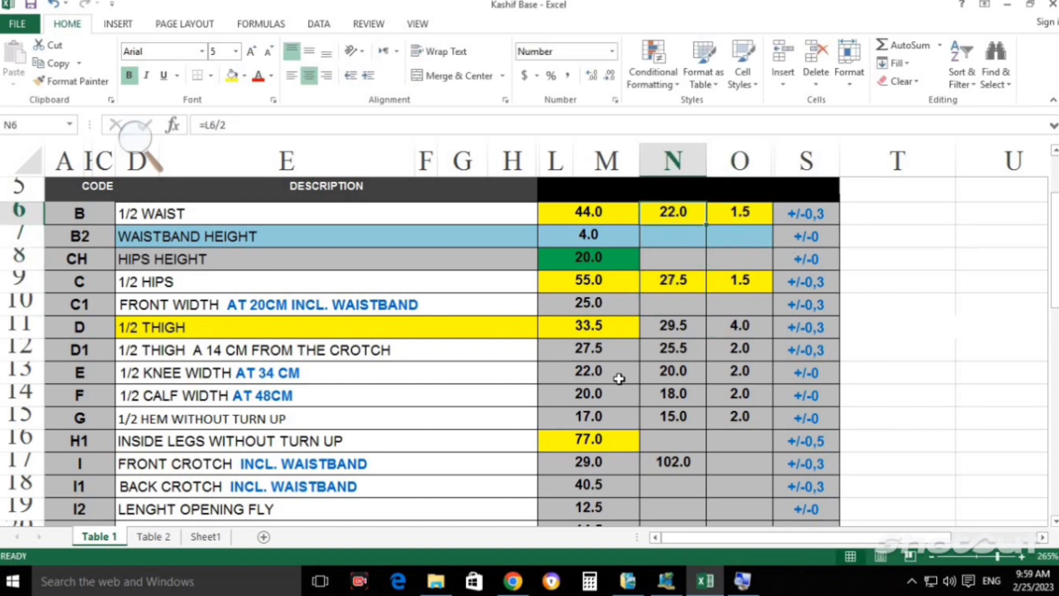
{"action": "key", "text": "shift+Down"}
{"action": "key", "text": "shift+Down"}
{"action": "key", "text": "shift+Down"}
{"action": "key", "text": "Left"}
{"action": "key", "text": "Down"}
{"action": "key", "text": "Down"}
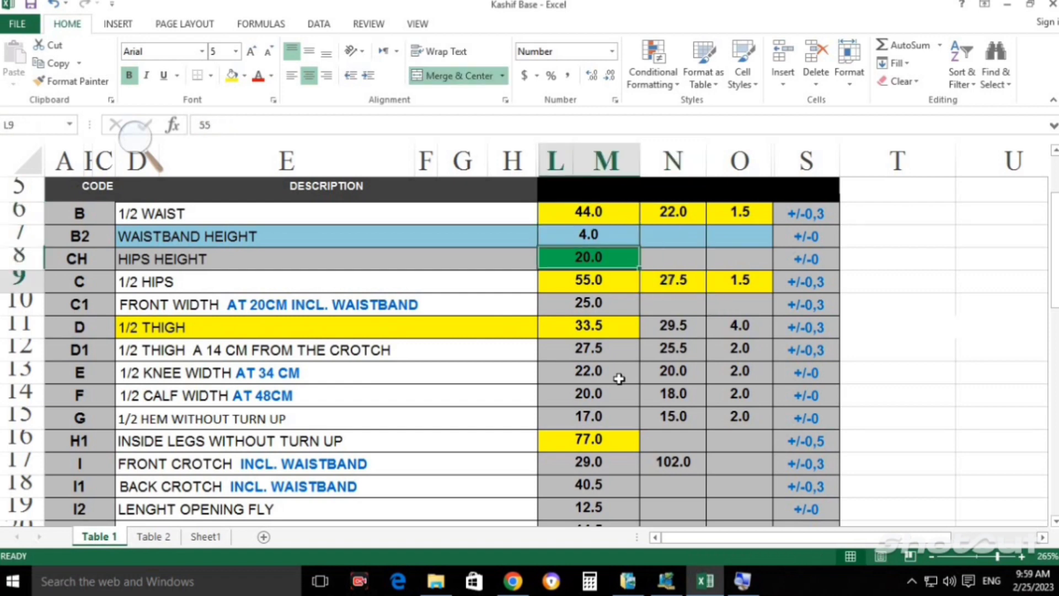
{"action": "key", "text": "Down"}
{"action": "key", "text": "Down"}
{"action": "key", "text": "Down"}
{"action": "key", "text": "Up"}
{"action": "key", "text": "Up"}
{"action": "key", "text": "shift+Down"}
{"action": "key", "text": "shift+Down"}
{"action": "key", "text": "shift+Down"}
{"action": "key", "text": "shift+Down"}
{"action": "key", "text": "shift+Down"}
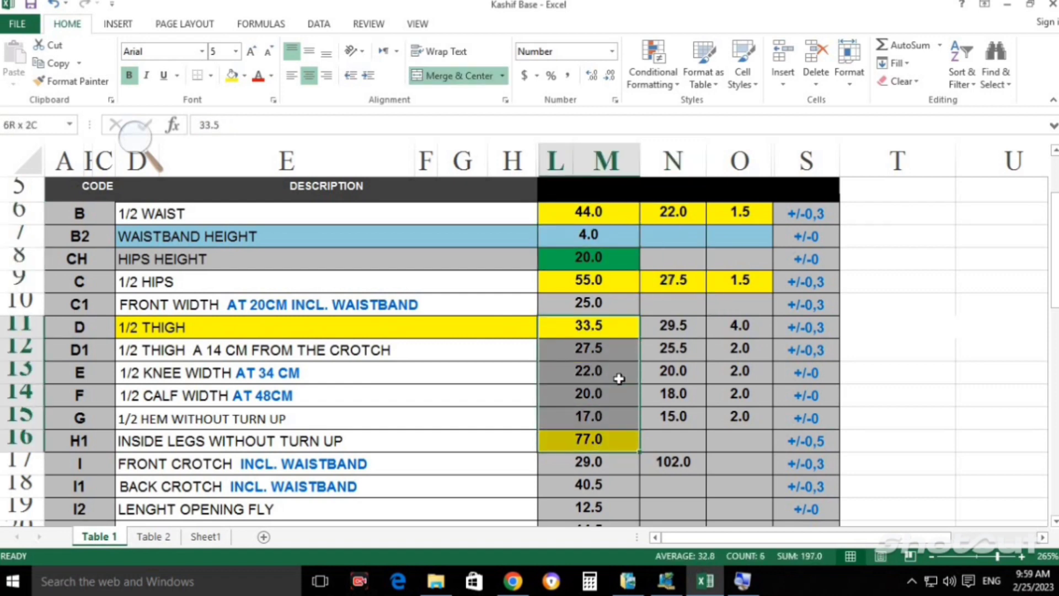
{"action": "key", "text": "Right"}
{"action": "key", "text": "Right"}
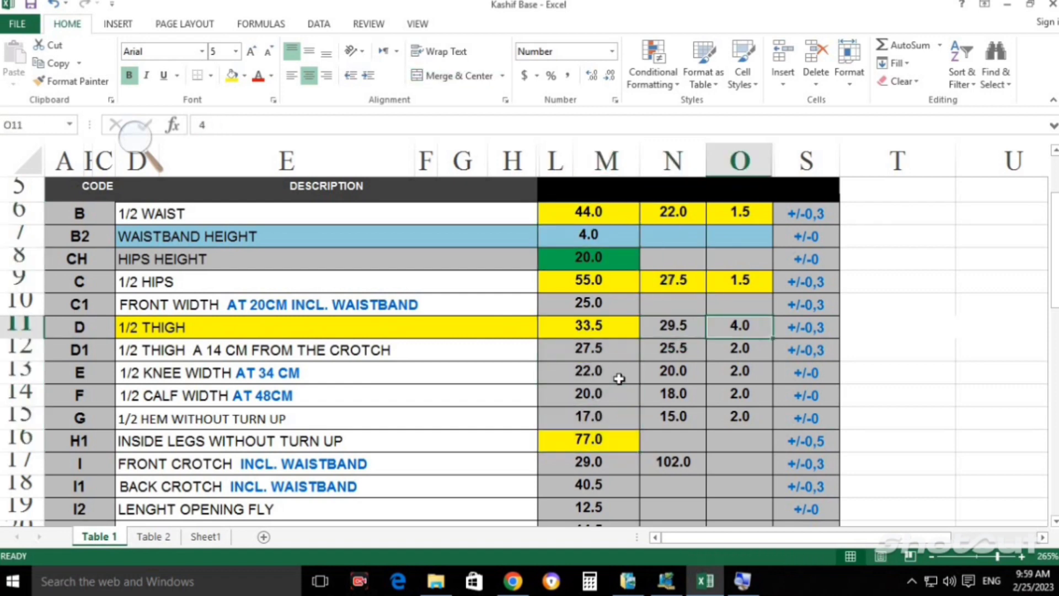
{"action": "key", "text": "Left"}
{"action": "key", "text": "shift+Down"}
{"action": "key", "text": "shift+Down"}
{"action": "key", "text": "shift+Down"}
{"action": "key", "text": "shift+Down"}
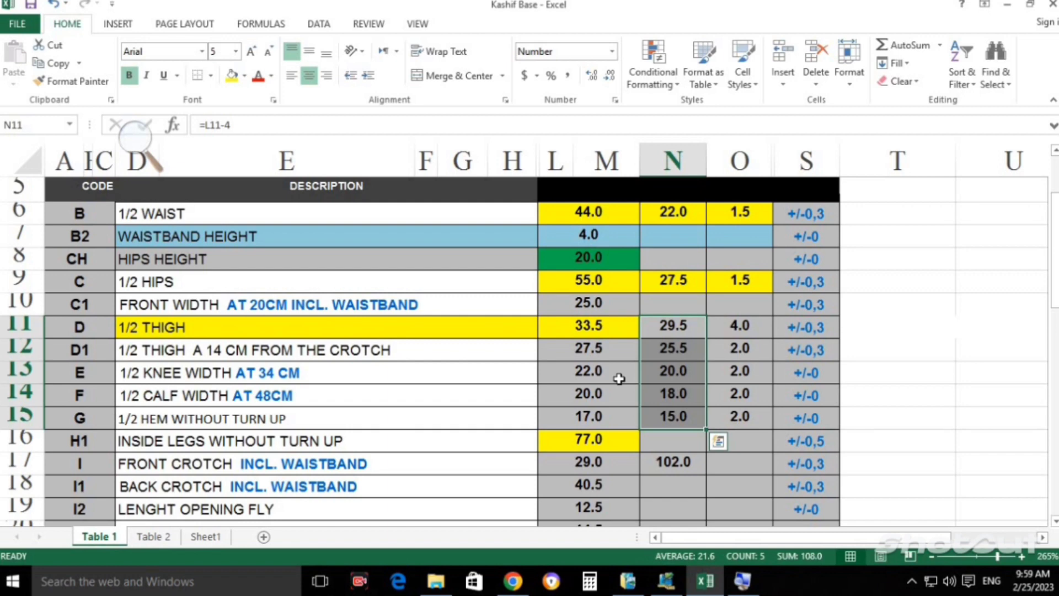
{"action": "key", "text": "Left"}
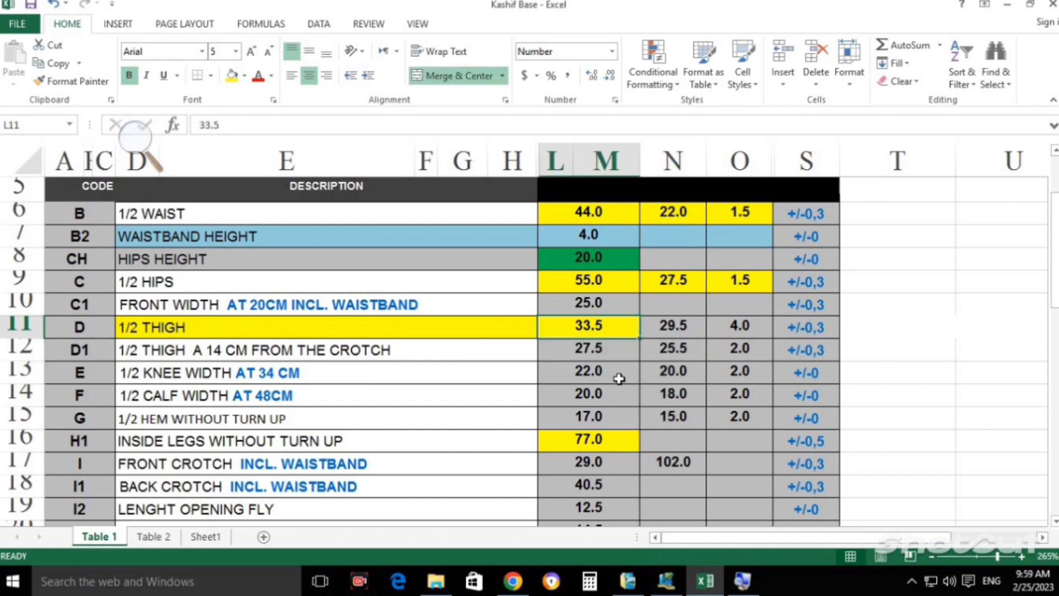
{"action": "key", "text": "shift+Down"}
{"action": "key", "text": "shift+Down"}
{"action": "key", "text": "shift+Down"}
{"action": "key", "text": "shift+Down"}
{"action": "key", "text": "shift+Down"}
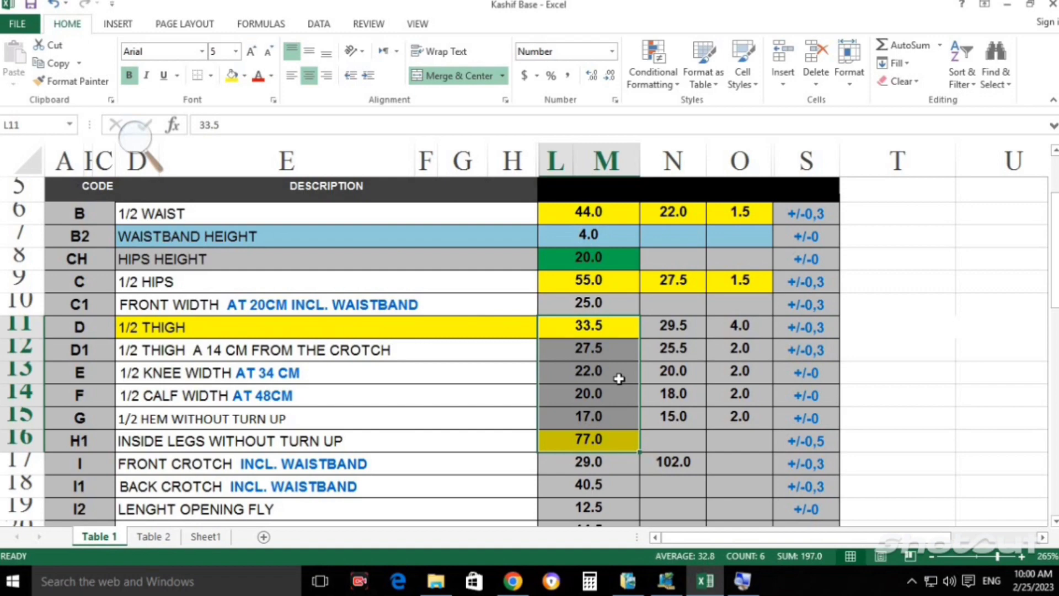
{"action": "key", "text": "alt+Tab"}
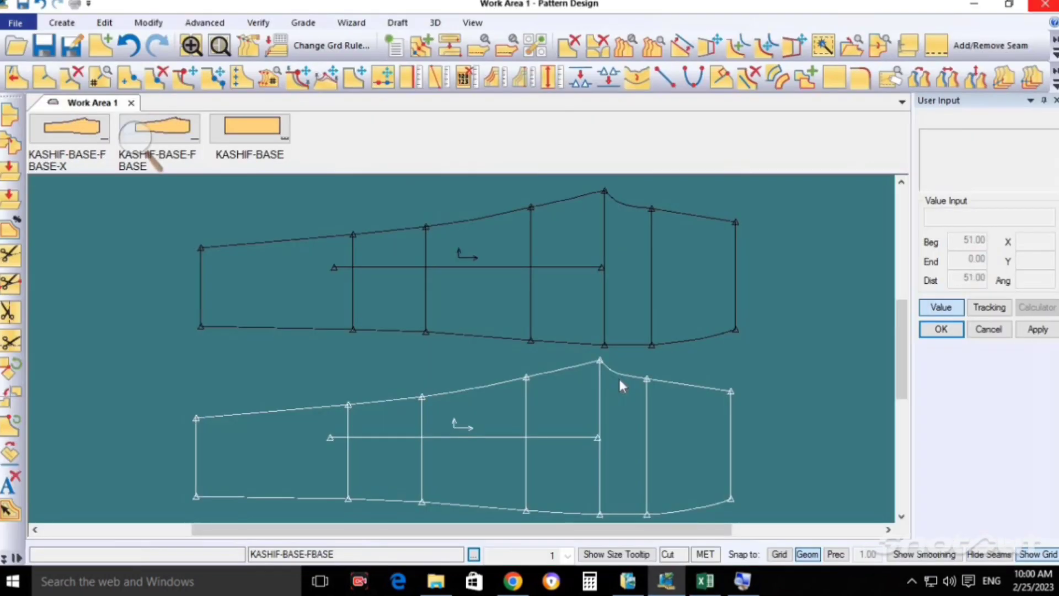
Step: Return to Pattern Design and zoom out to show both trouser pieces
{"action": "left_click", "coordinate": [602, 256]}
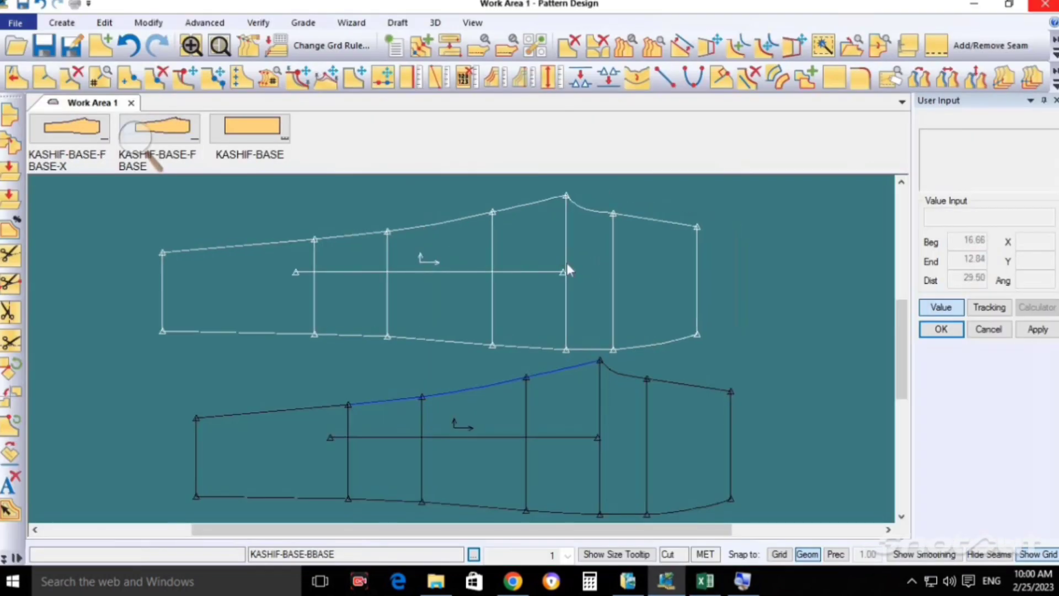
{"action": "scroll", "coordinate": [613, 422], "scroll_direction": "down", "scroll_amount": 1}
{"action": "scroll", "coordinate": [602, 455], "scroll_direction": "down", "scroll_amount": 2}
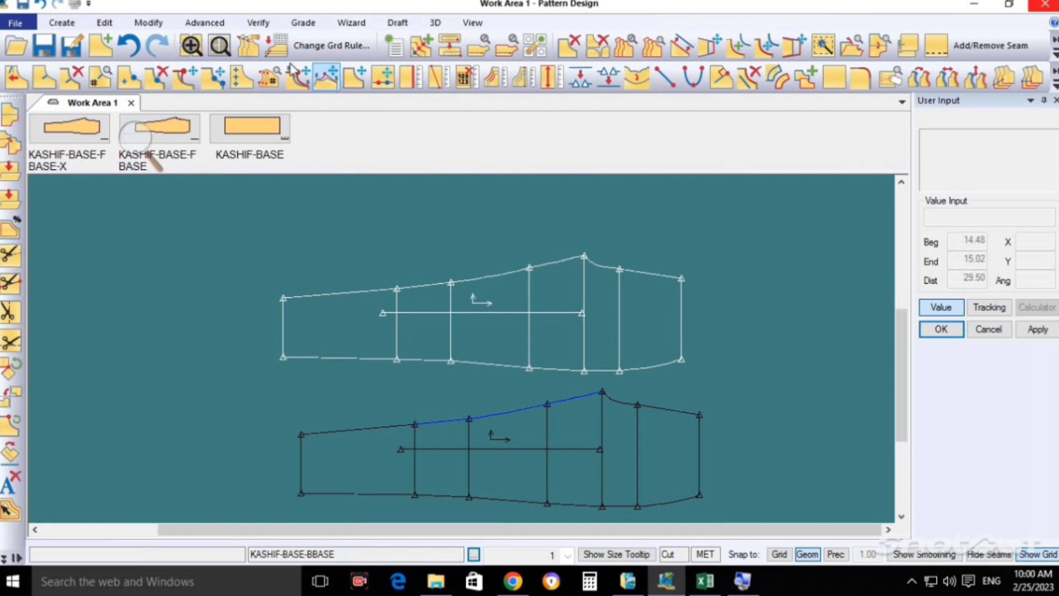
{"action": "left_click", "coordinate": [148, 22]}
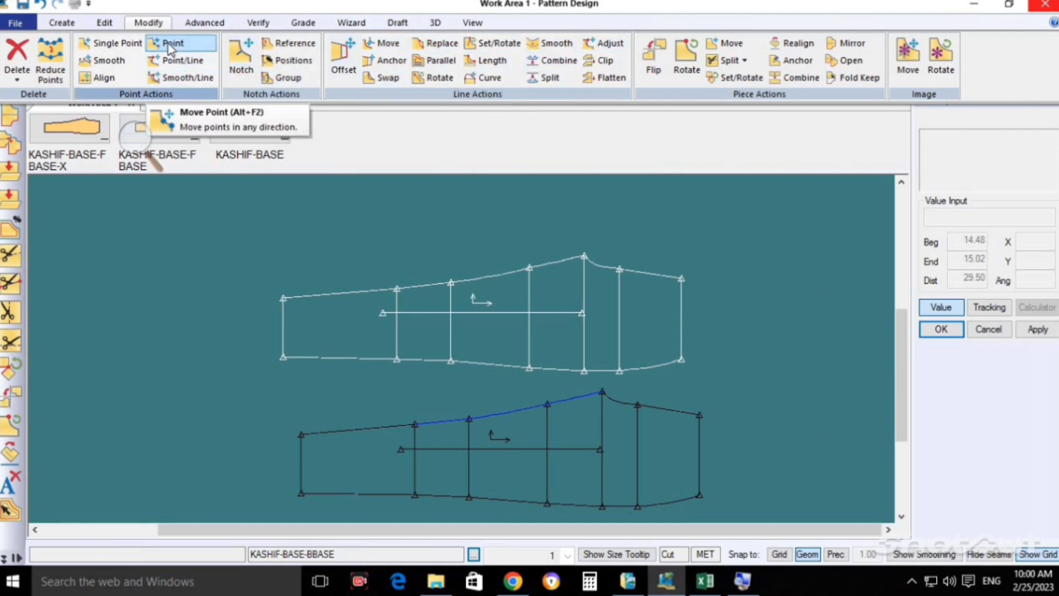
Step: With Move Smooth, raise the upper piece's top-left corner point by 2
{"action": "left_click", "coordinate": [113, 59]}
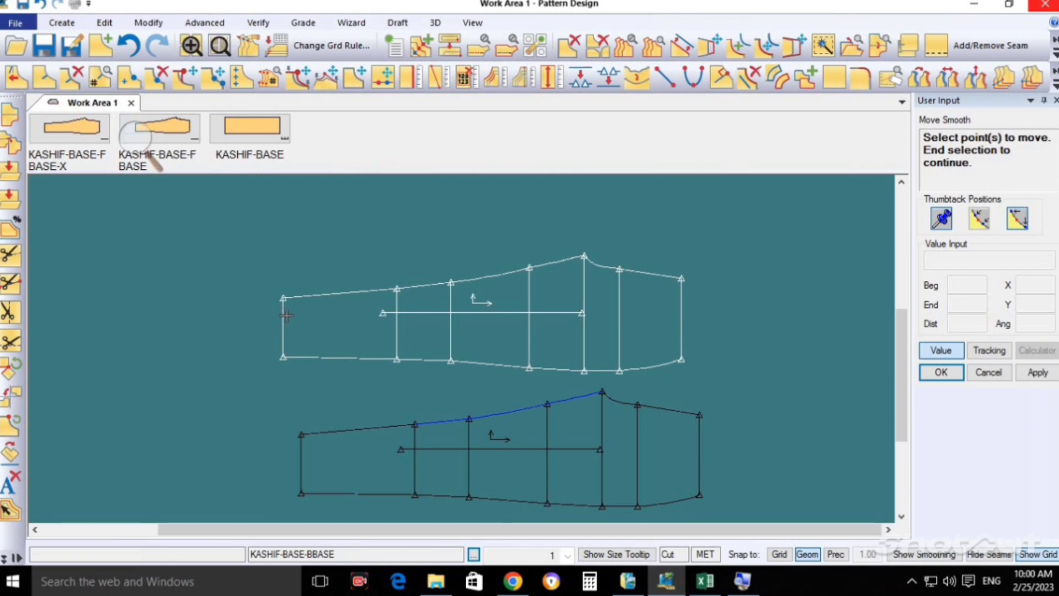
{"action": "left_click", "coordinate": [283, 298]}
{"action": "right_click", "coordinate": [280, 277]}
{"action": "left_click", "coordinate": [281, 277]}
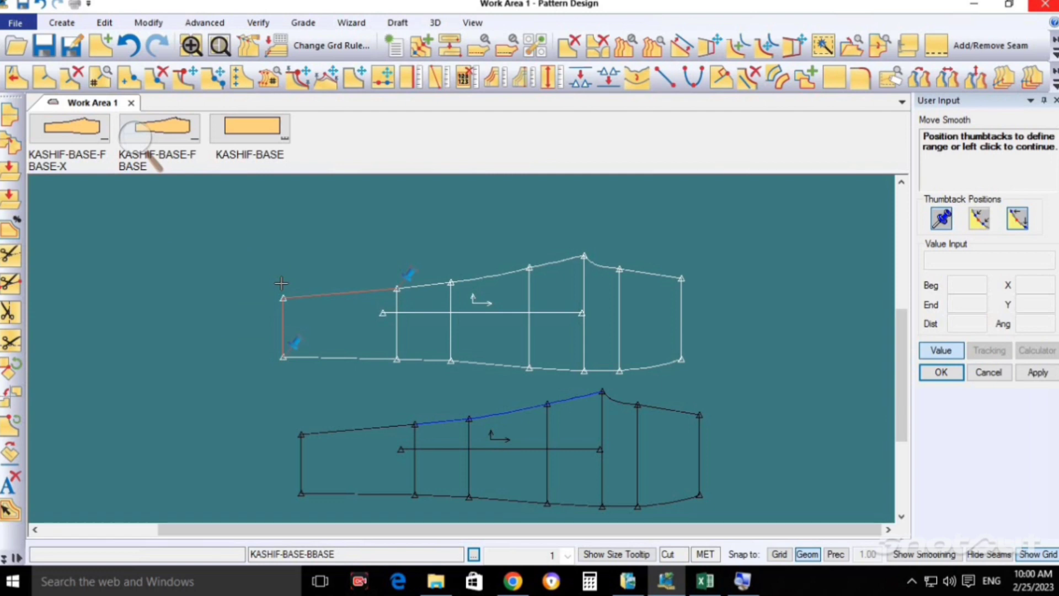
{"action": "right_click", "coordinate": [282, 283]}
{"action": "left_click", "coordinate": [282, 283]}
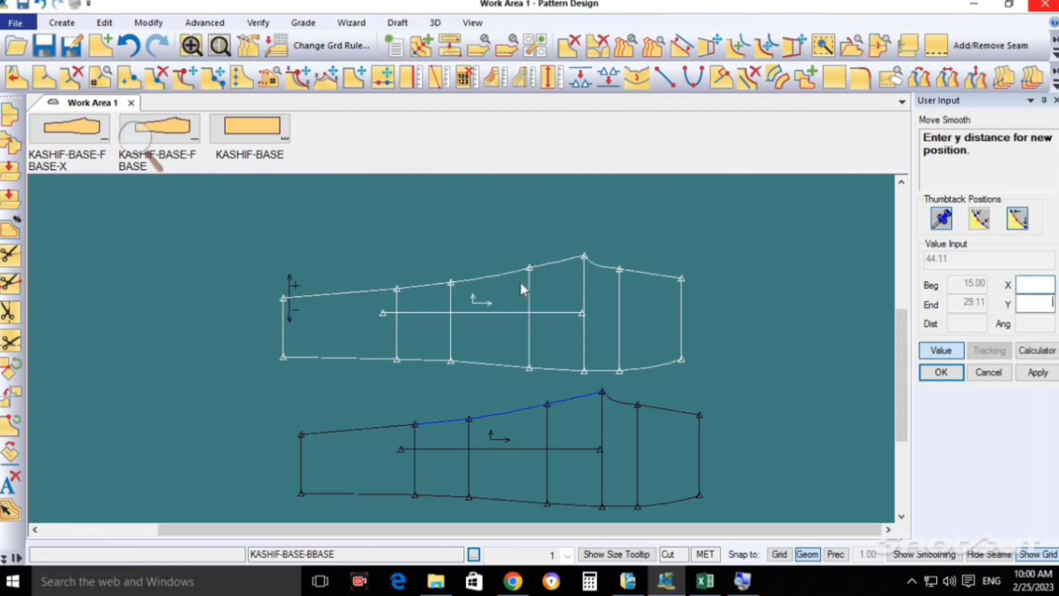
{"action": "type", "text": "2"}
{"action": "key", "text": "Return"}
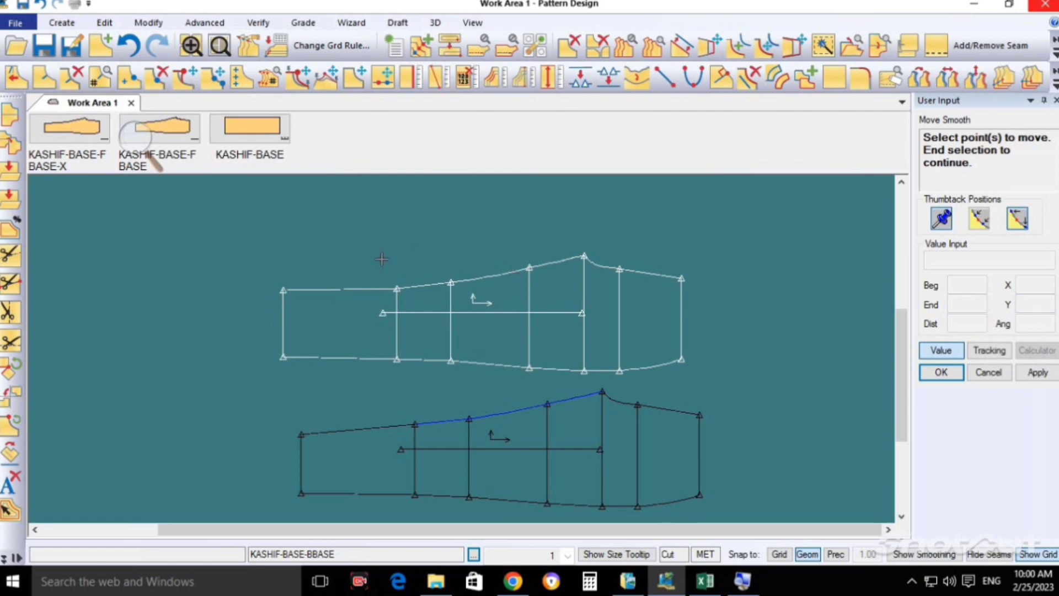
Step: Raise the next two top-edge points by 1 and 2
{"action": "left_click", "coordinate": [397, 286]}
{"action": "right_click", "coordinate": [401, 253]}
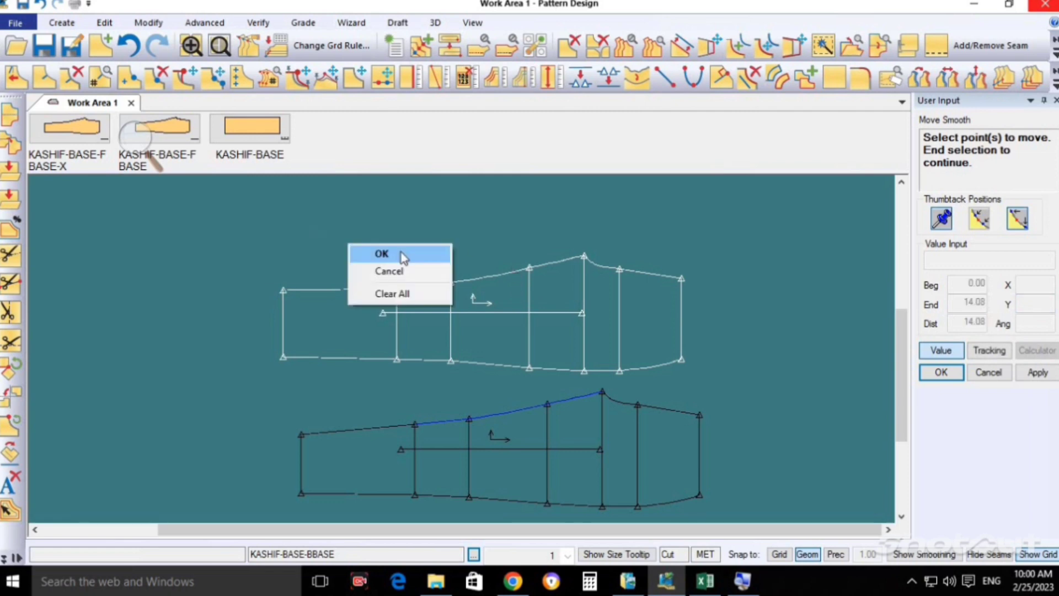
{"action": "left_click", "coordinate": [401, 253]}
{"action": "type", "text": "1"}
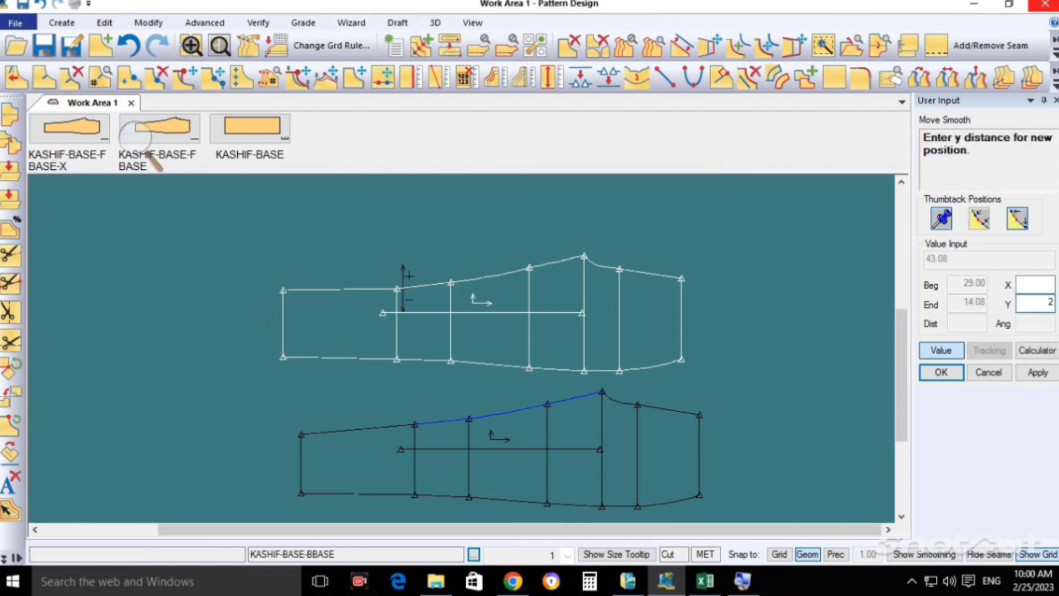
{"action": "key", "text": "Return"}
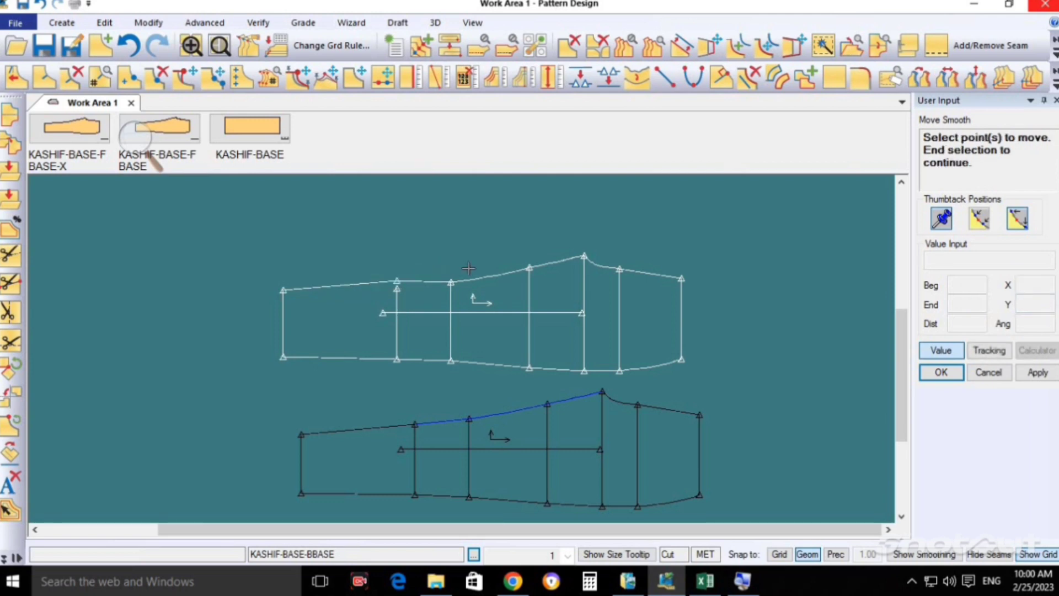
{"action": "left_click", "coordinate": [444, 287]}
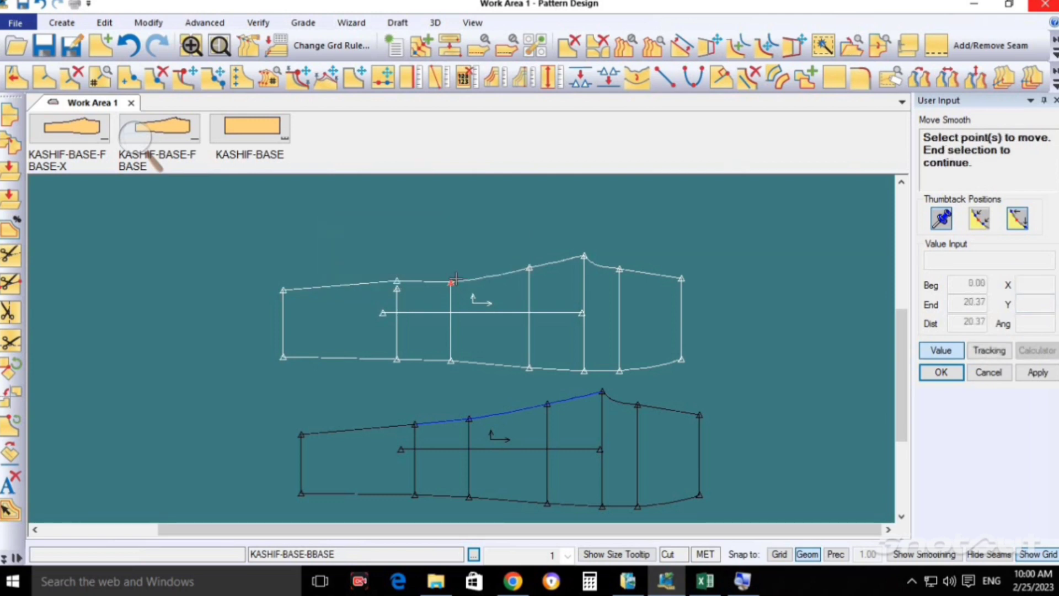
{"action": "right_click", "coordinate": [503, 238]}
{"action": "left_click", "coordinate": [504, 239]}
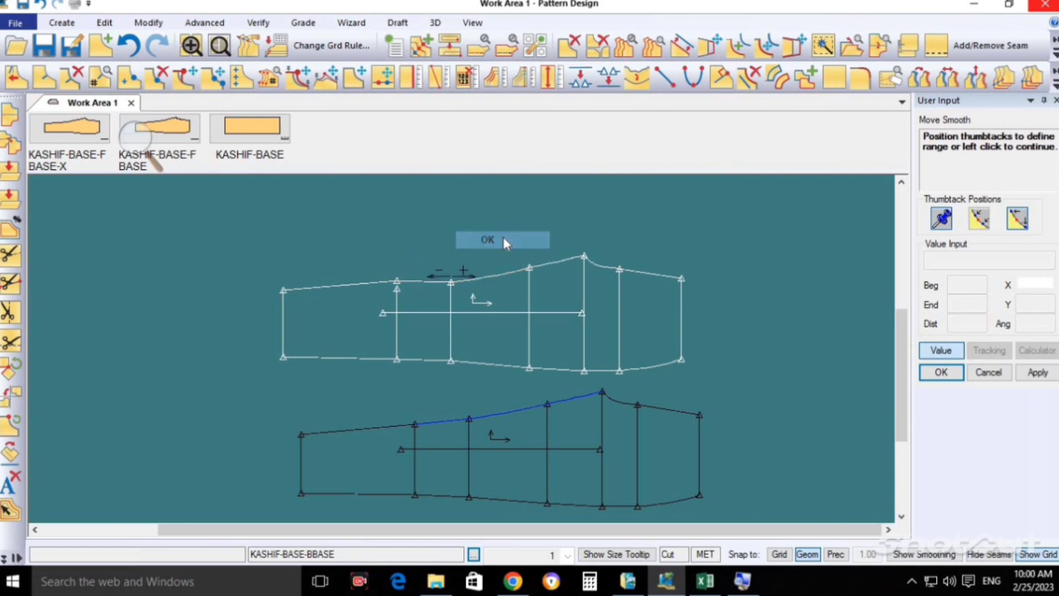
{"action": "key", "text": "Return"}
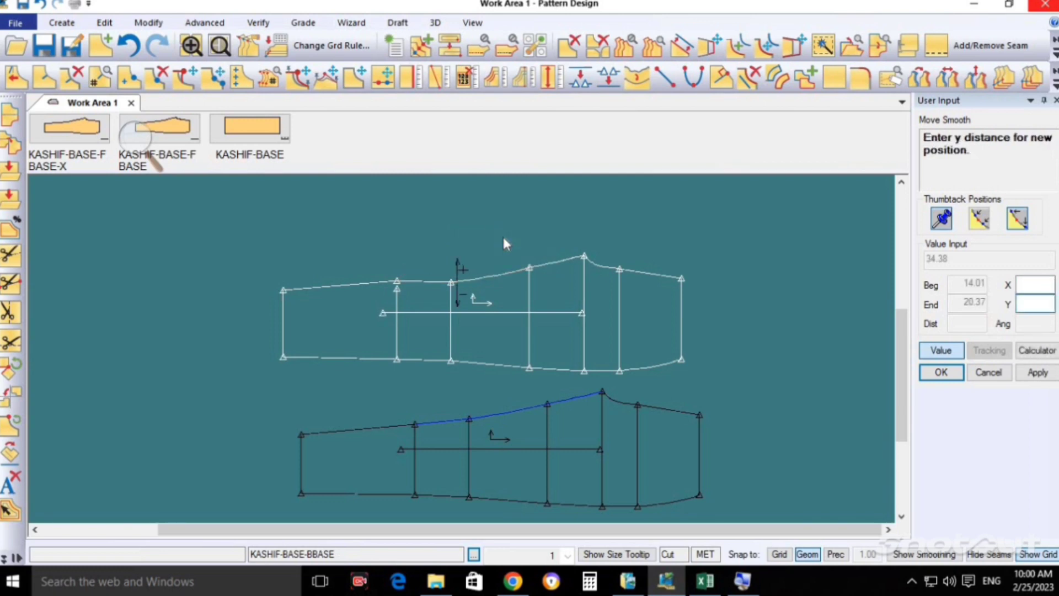
{"action": "type", "text": "2"}
{"action": "key", "text": "Return"}
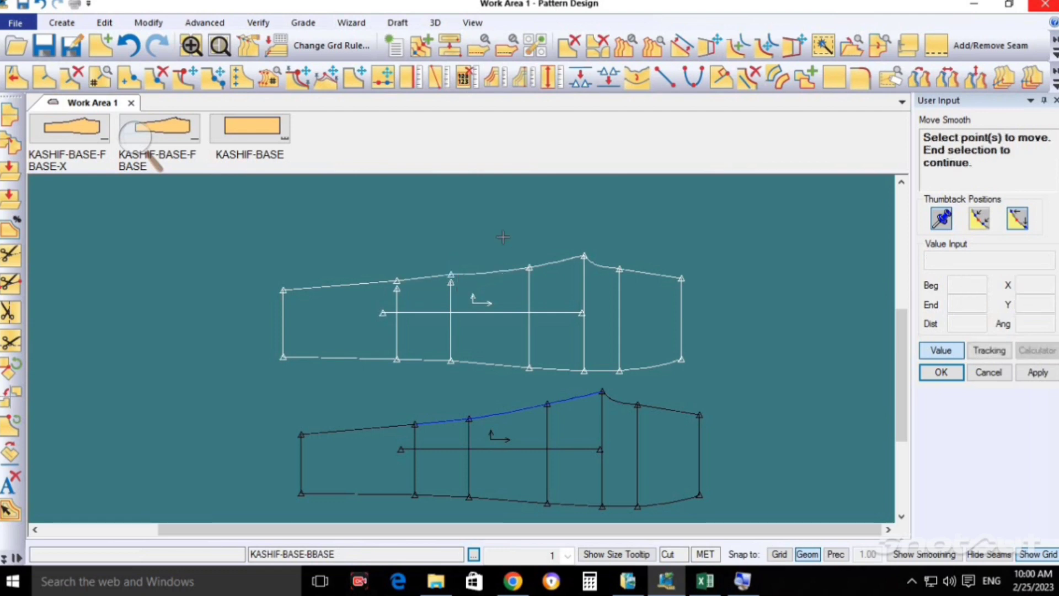
Step: Raise the following curve vertex by 2 and lift the peak point
{"action": "left_click", "coordinate": [529, 269]}
{"action": "right_click", "coordinate": [554, 224]}
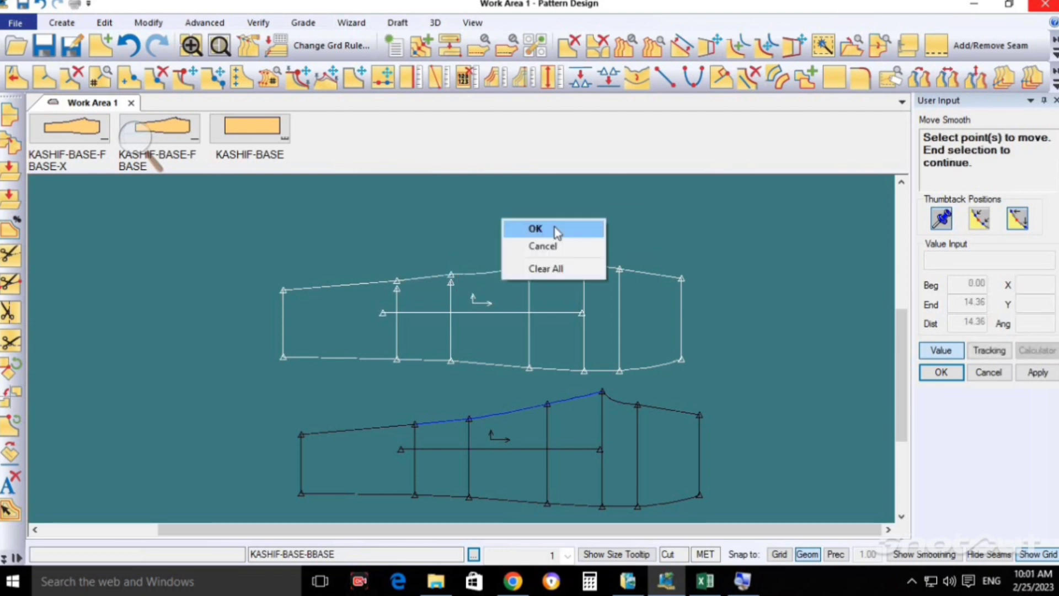
{"action": "left_click", "coordinate": [548, 228]}
{"action": "key", "text": "Return"}
{"action": "type", "text": "2"}
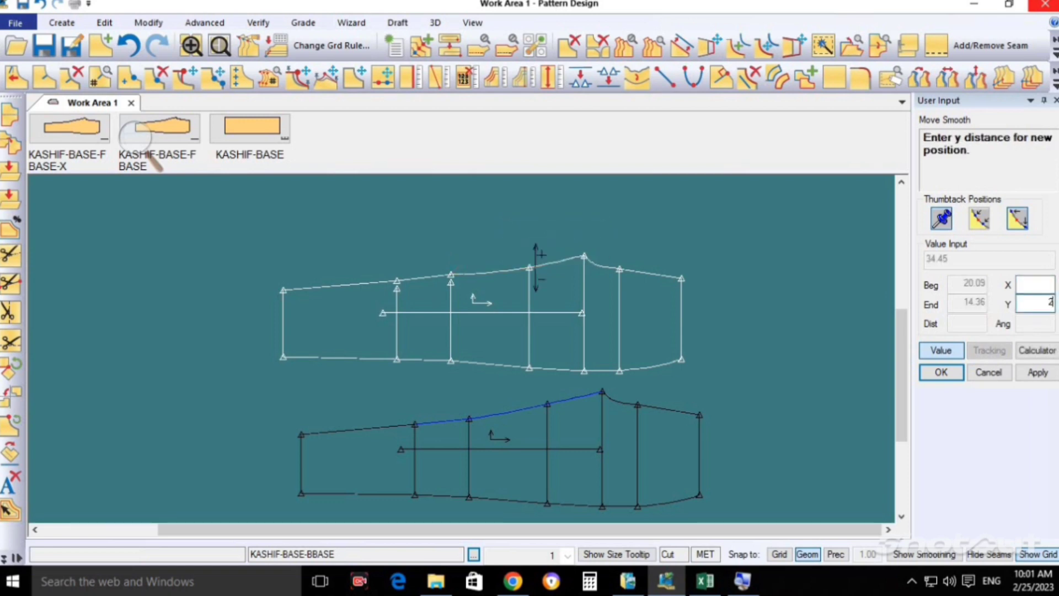
{"action": "key", "text": "Return"}
{"action": "left_click", "coordinate": [584, 256]}
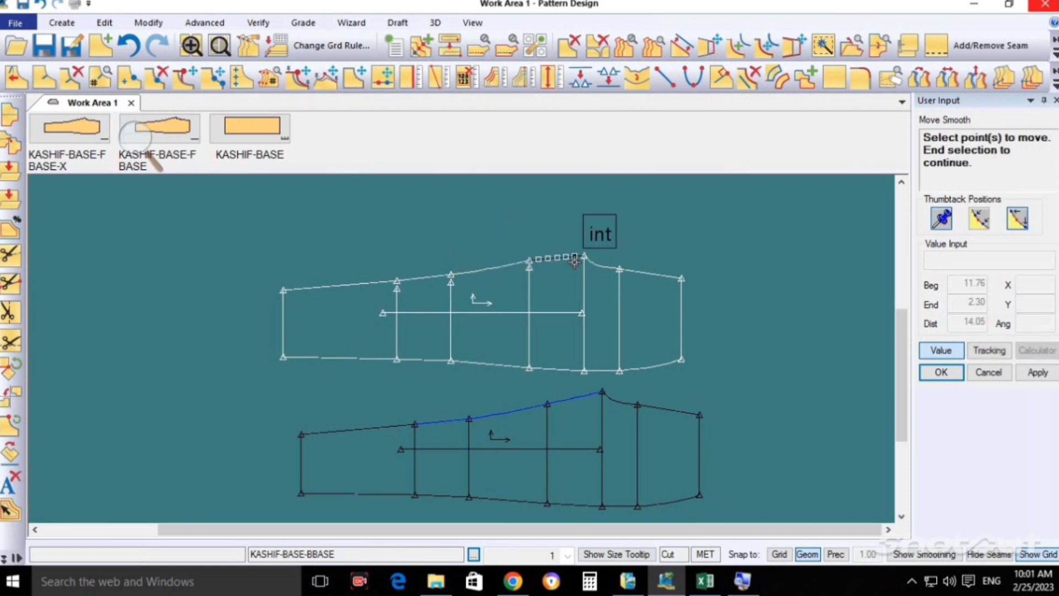
{"action": "right_click", "coordinate": [617, 232]}
{"action": "left_click", "coordinate": [617, 233]}
{"action": "right_click", "coordinate": [618, 233]}
{"action": "left_click", "coordinate": [618, 233]}
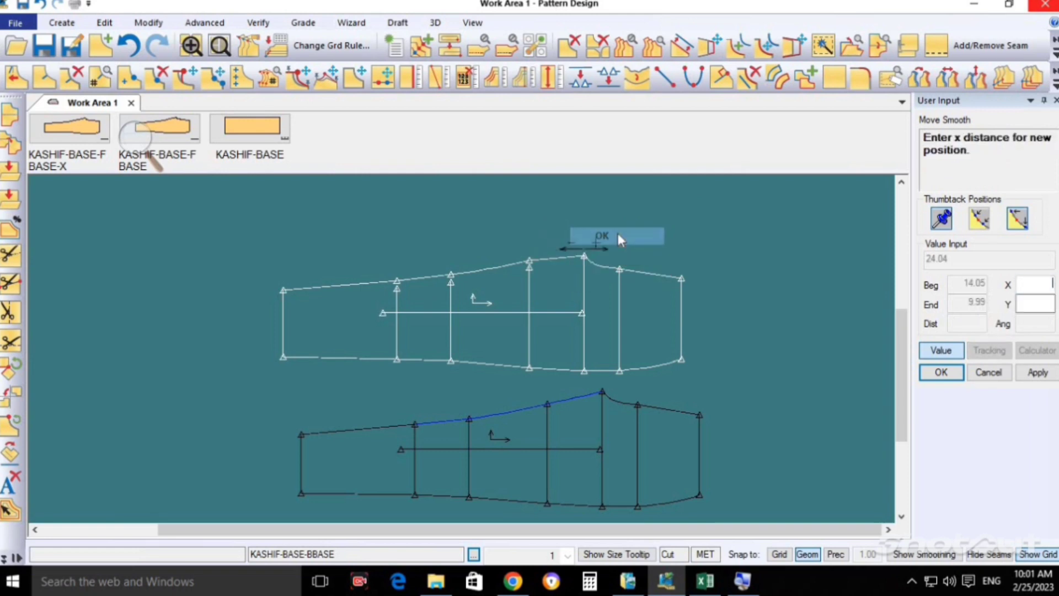
{"action": "left_click", "coordinate": [1036, 304]}
{"action": "type", "text": "4"}
{"action": "key", "text": "Return"}
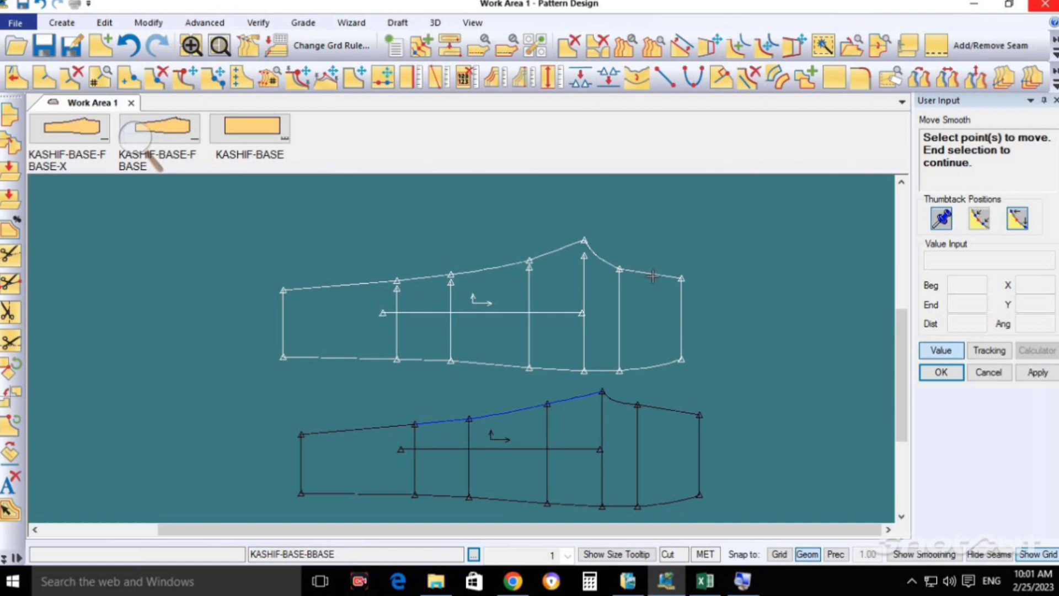
Step: Raise the next point along the top curve by 1.5
{"action": "left_click", "coordinate": [619, 270]}
{"action": "right_click", "coordinate": [680, 229]}
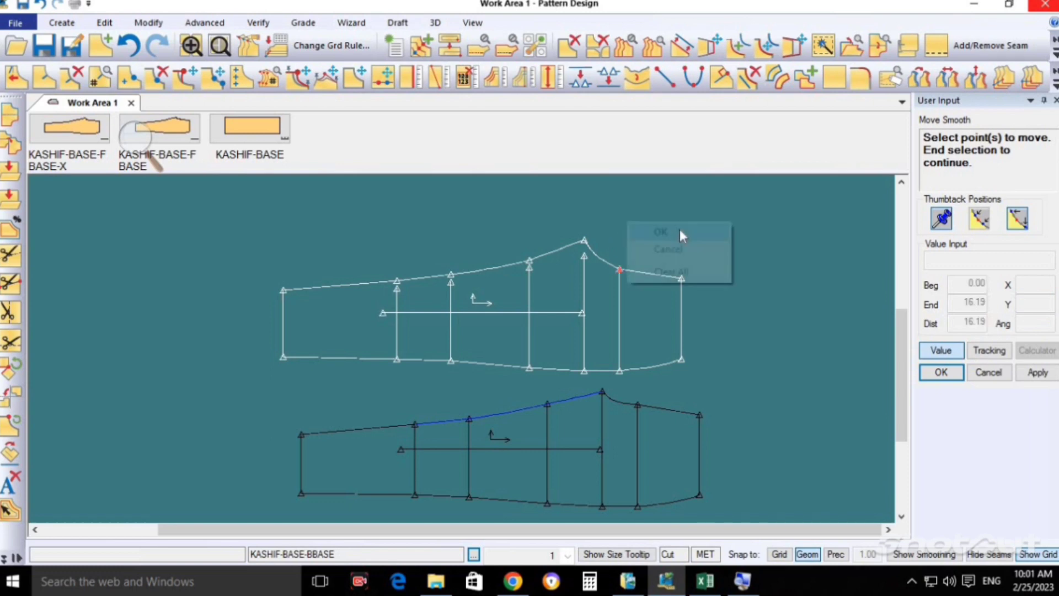
{"action": "left_click", "coordinate": [680, 227]}
{"action": "right_click", "coordinate": [680, 230]}
{"action": "left_click", "coordinate": [678, 227]}
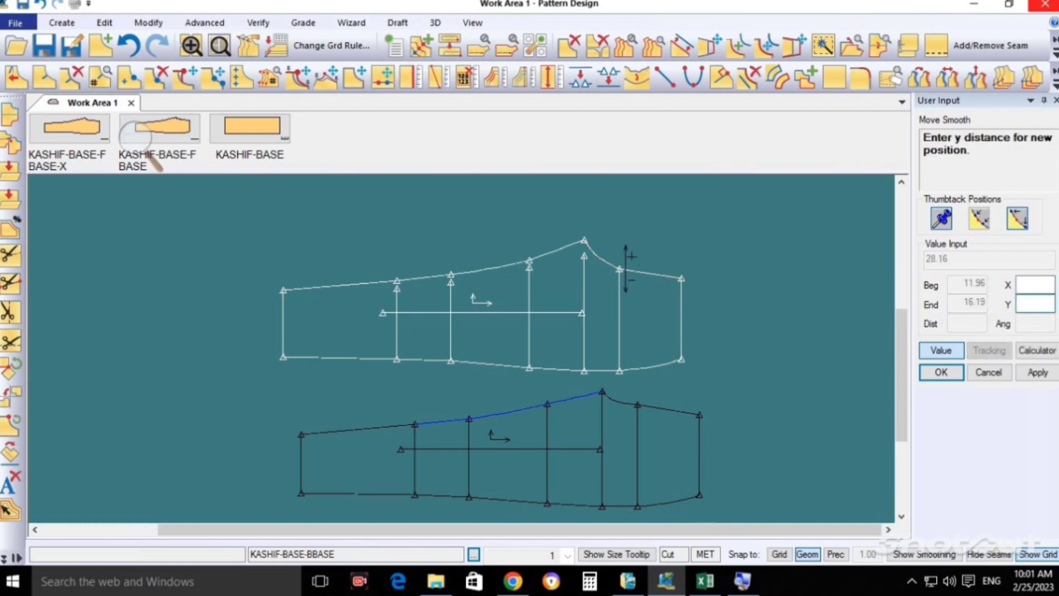
{"action": "left_click", "coordinate": [1036, 304]}
{"action": "type", "text": "1.5"}
{"action": "key", "text": "Return"}
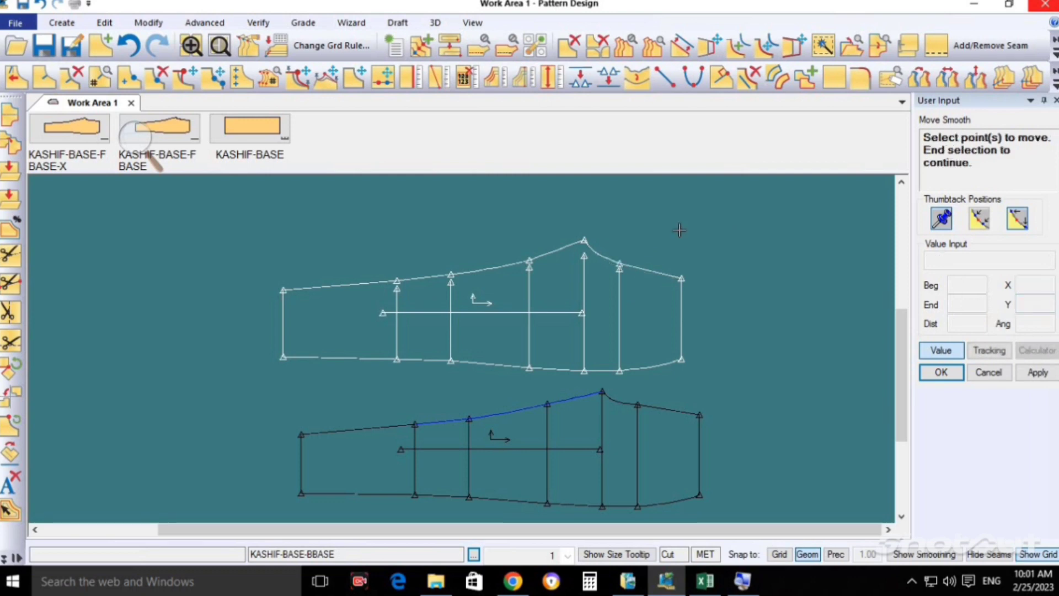
Step: Raise the top-right corner point by 1.5 and end Move Smooth
{"action": "left_click", "coordinate": [681, 278]}
{"action": "right_click", "coordinate": [716, 264]}
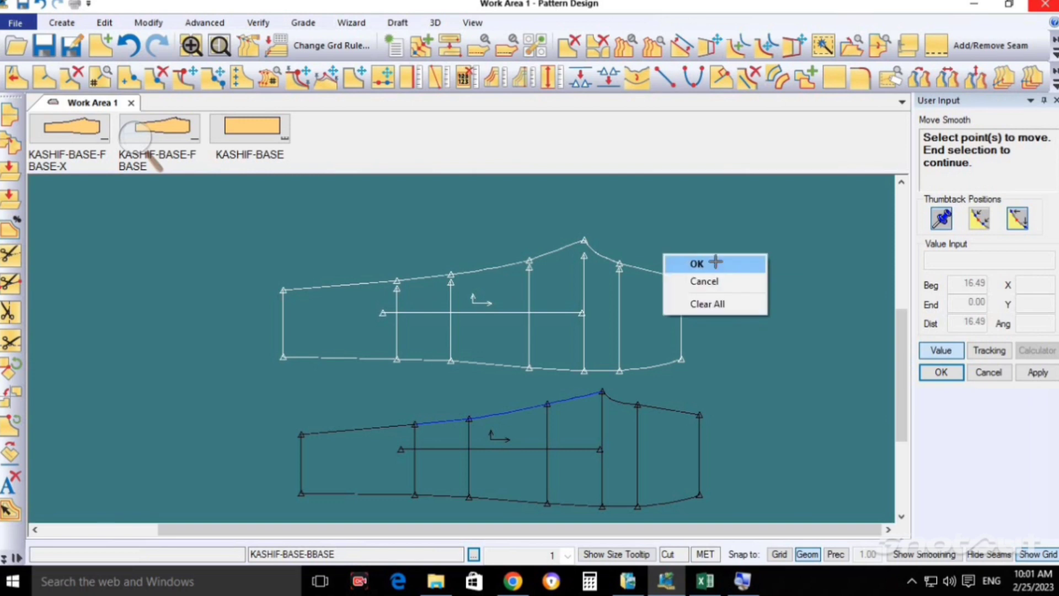
{"action": "left_click", "coordinate": [716, 264]}
{"action": "right_click", "coordinate": [716, 264]}
{"action": "left_click", "coordinate": [699, 264]}
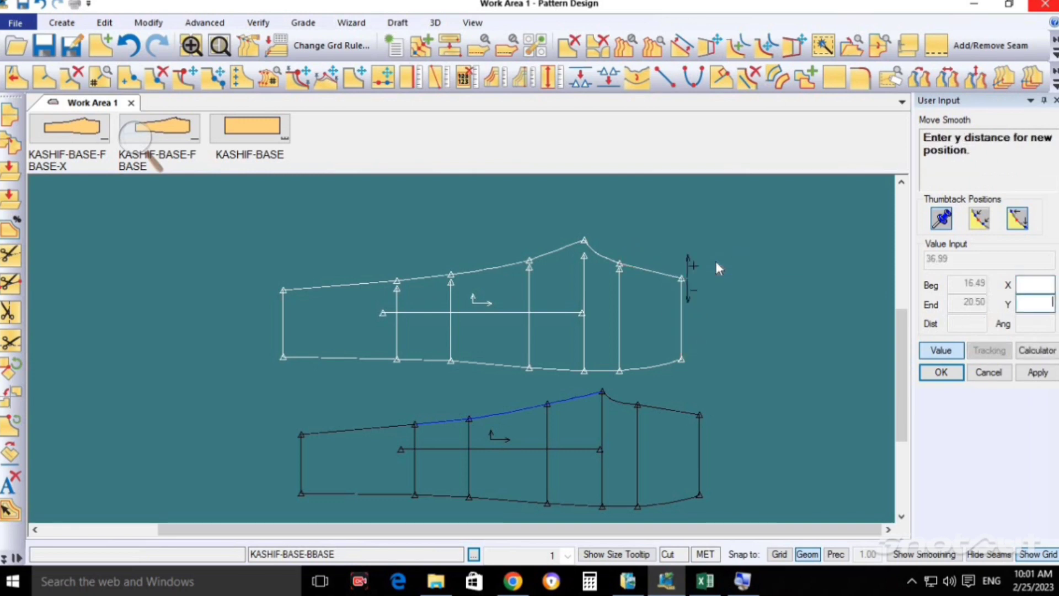
{"action": "type", "text": ".5"}
{"action": "key", "text": "Return"}
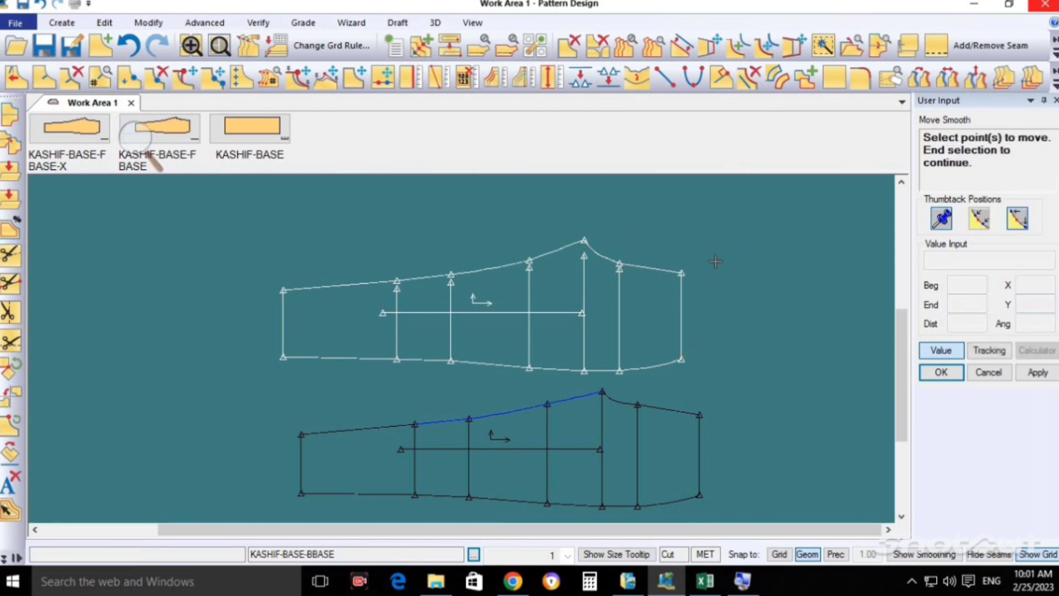
{"action": "right_click", "coordinate": [627, 295]}
{"action": "left_click", "coordinate": [628, 296]}
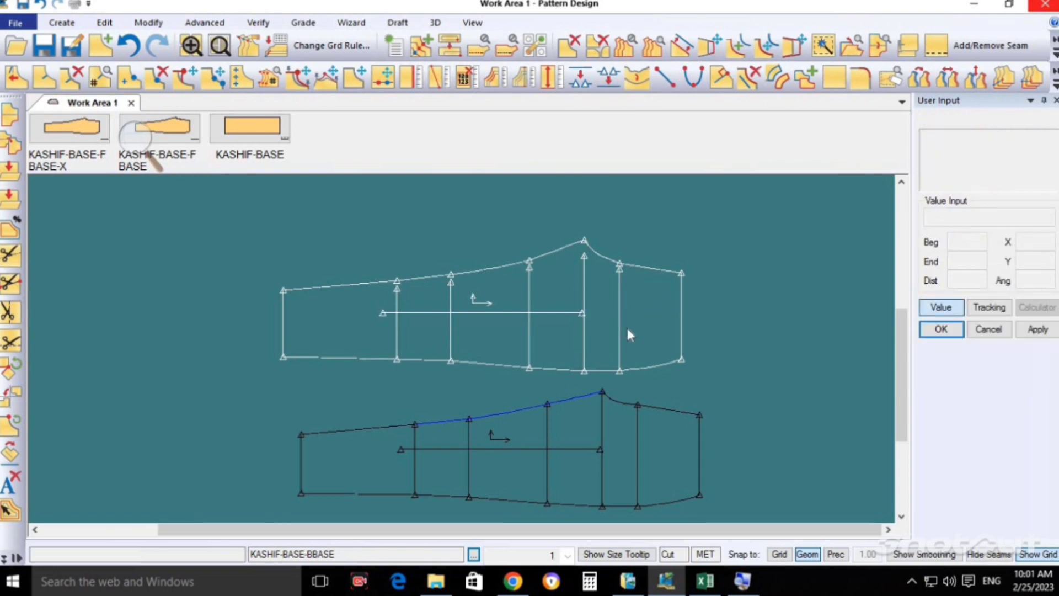
Step: Drag the lower trouser piece under the upper one and make the upper piece active
{"action": "left_click", "coordinate": [611, 426]}
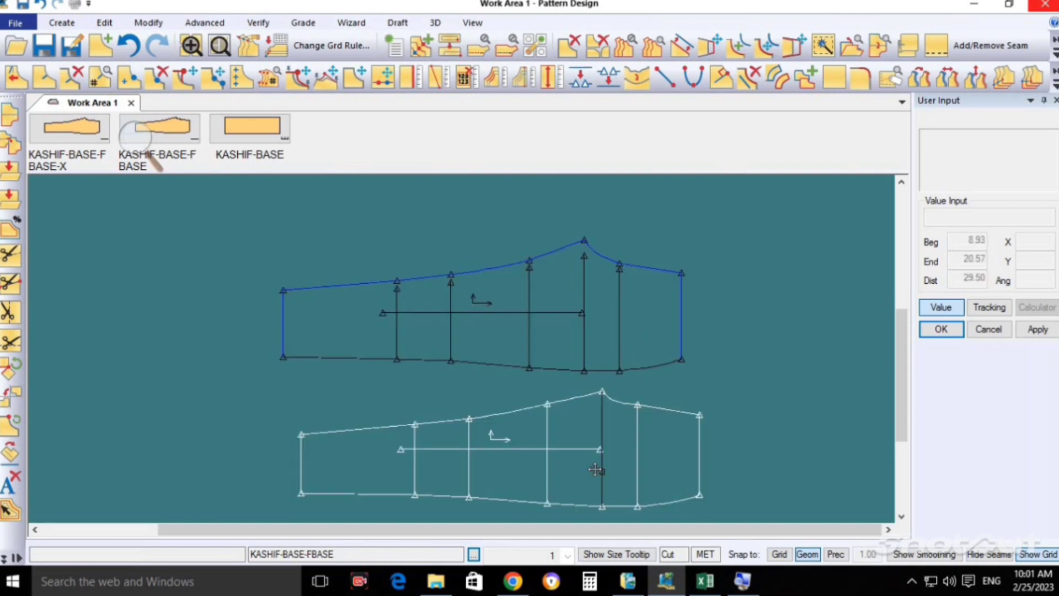
{"action": "left_click_drag", "start_coordinate": [598, 466], "coordinate": [586, 468]}
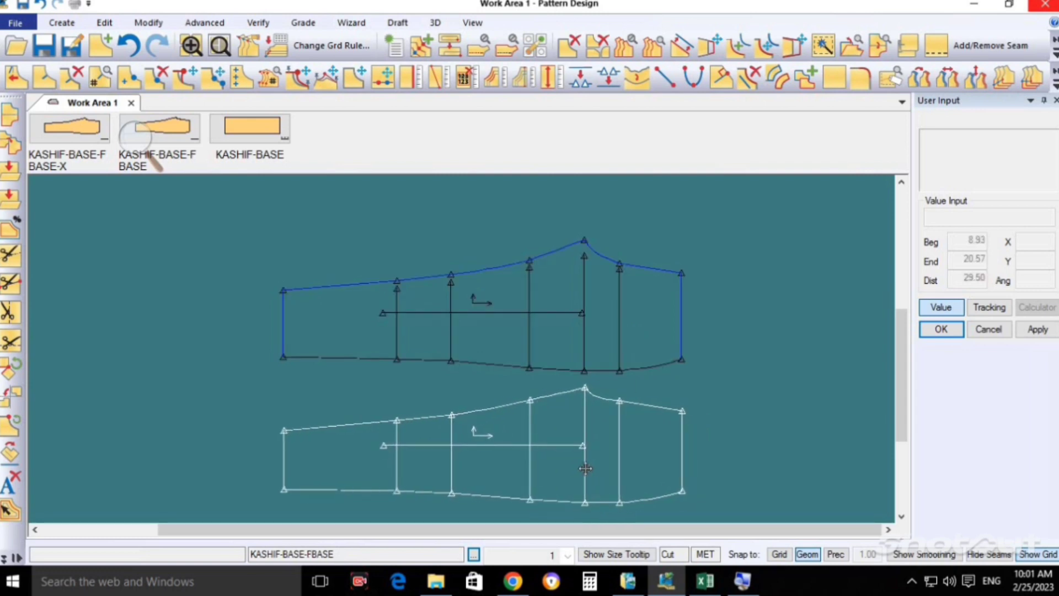
{"action": "left_click", "coordinate": [568, 301]}
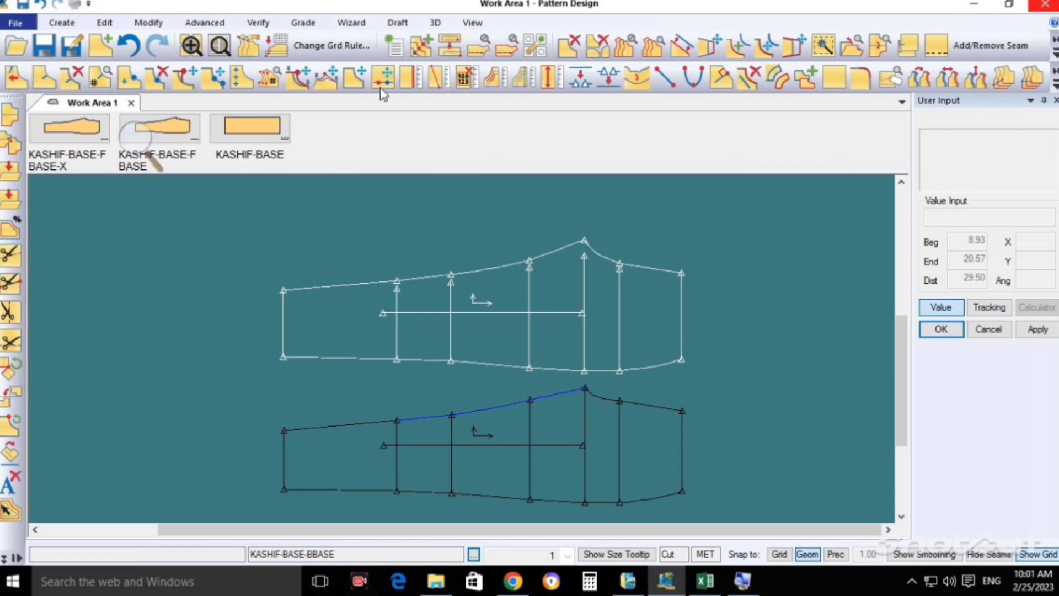
Step: Measure the upper piece's left hem line with Line Length, reading 17.00
{"action": "left_click", "coordinate": [410, 77]}
{"action": "left_click", "coordinate": [286, 331]}
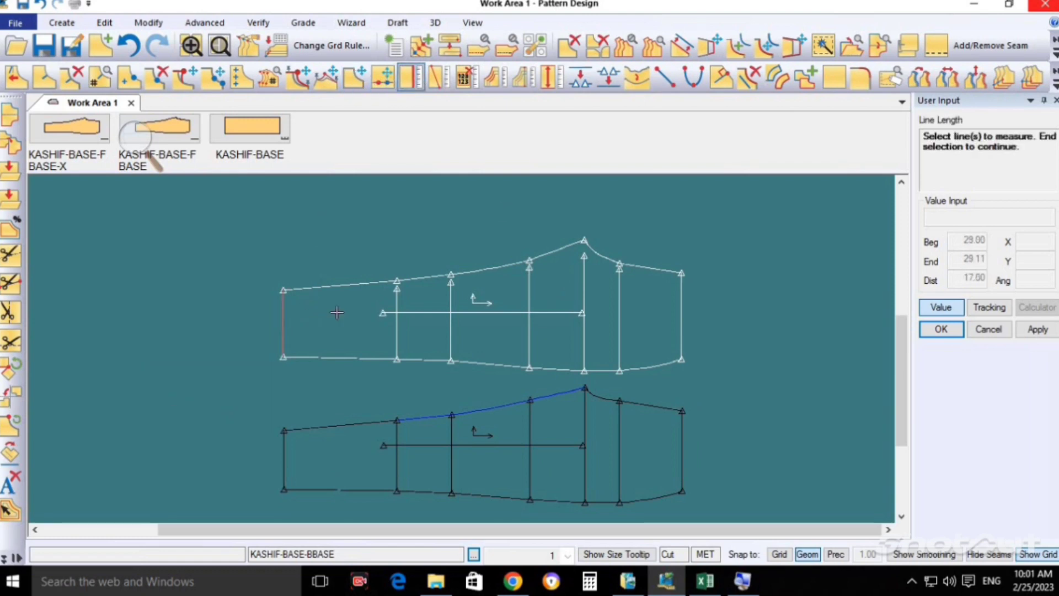
{"action": "right_click", "coordinate": [286, 306]}
{"action": "left_click", "coordinate": [309, 317]}
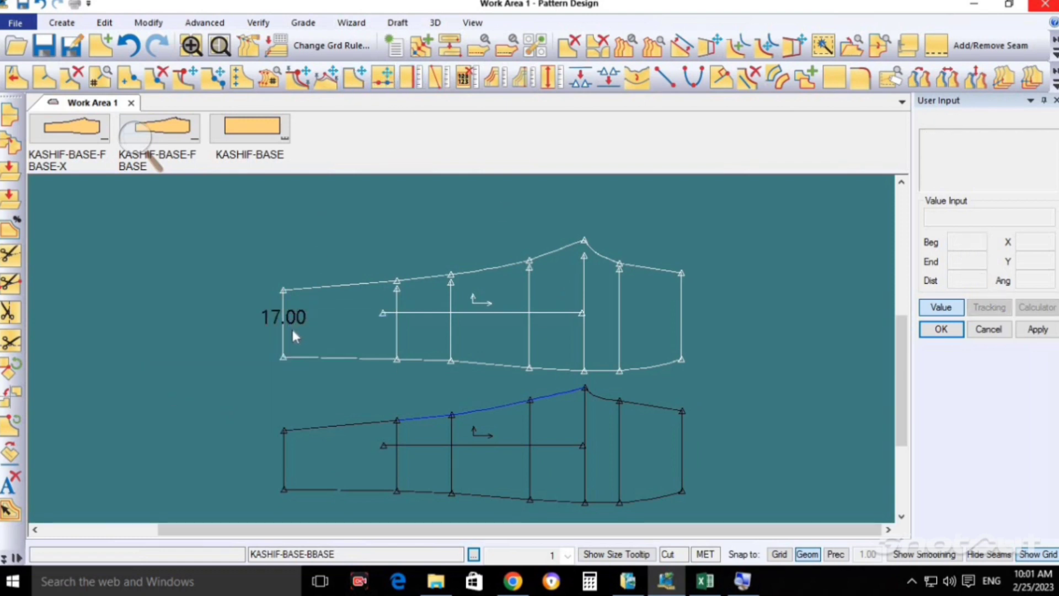
{"action": "key", "text": "alt+Tab"}
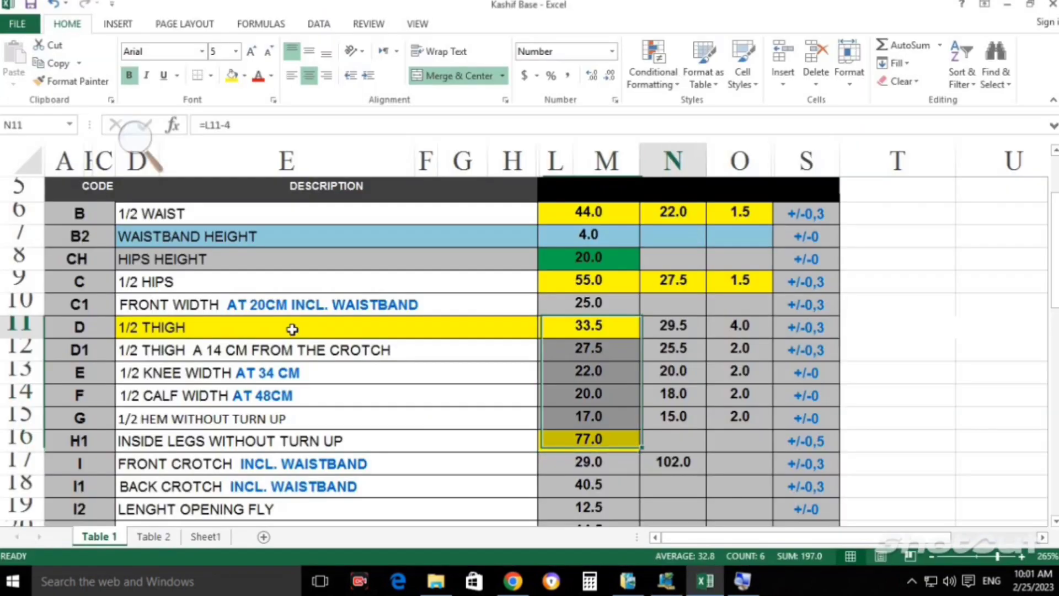
Step: Colour the 17.0 half-hem-without-turn-up value in cell L15 red
{"action": "left_click", "coordinate": [292, 330]}
{"action": "key", "text": "Down"}
{"action": "key", "text": "Down"}
{"action": "key", "text": "Down"}
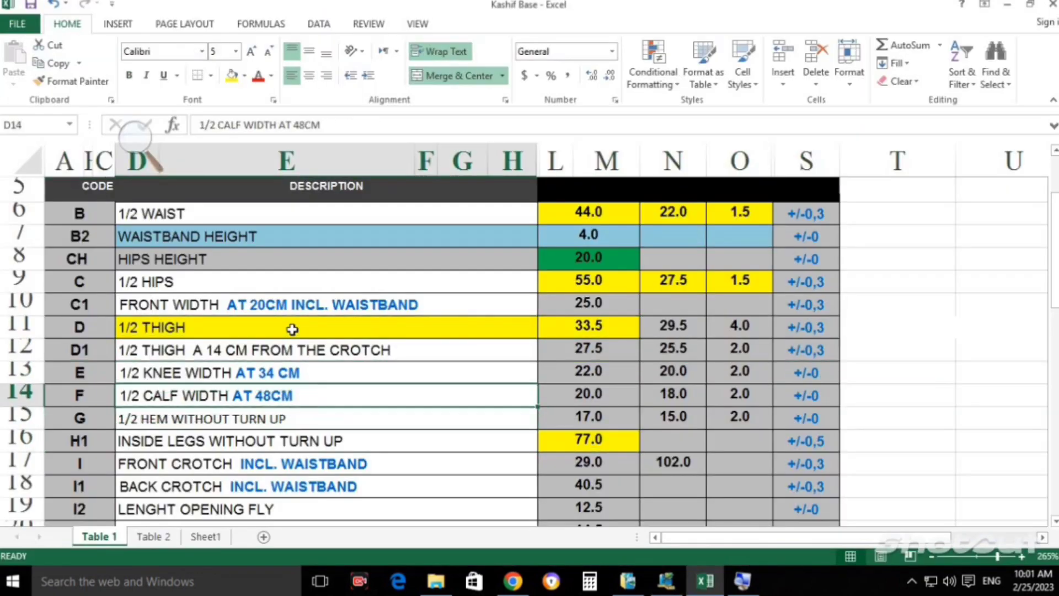
{"action": "key", "text": "Down"}
{"action": "left_click", "coordinate": [605, 419]}
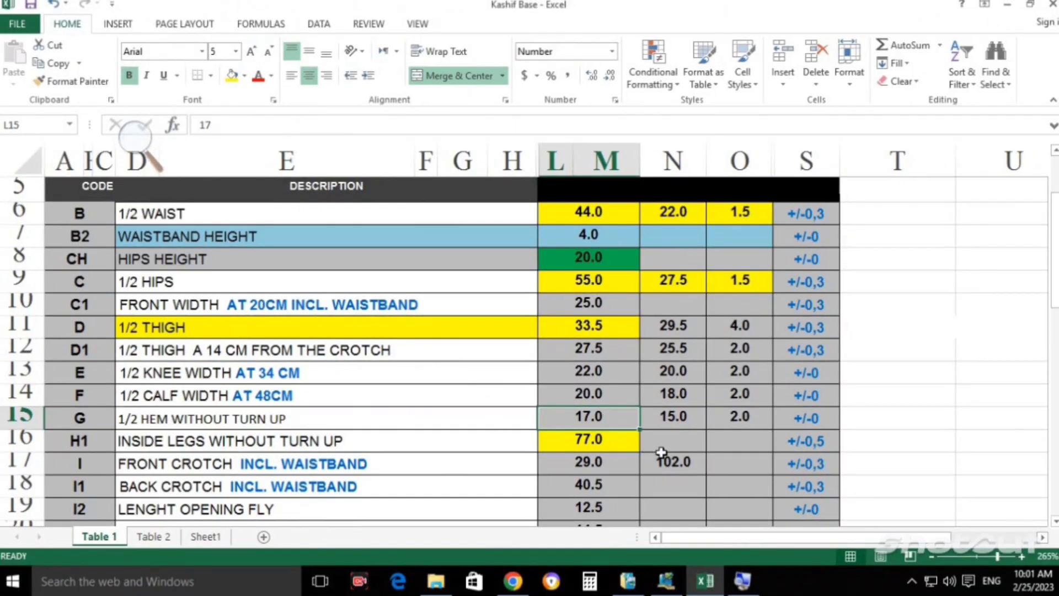
{"action": "scroll", "coordinate": [665, 455], "scroll_direction": "up", "scroll_amount": 3, "text": "ctrl"}
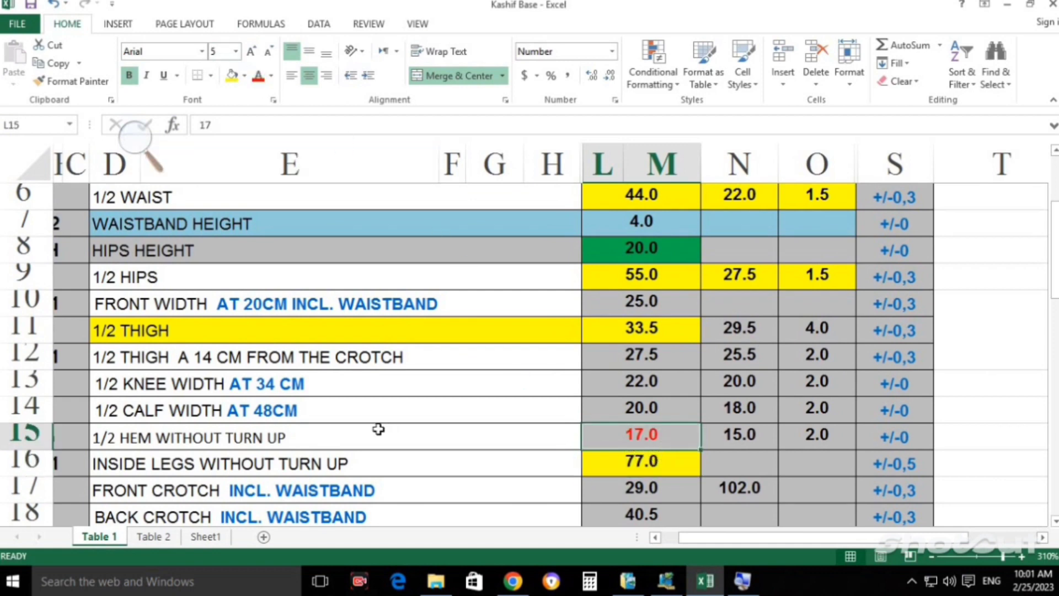
{"action": "left_click", "coordinate": [306, 441]}
{"action": "key", "text": "Right"}
{"action": "key", "text": "Right"}
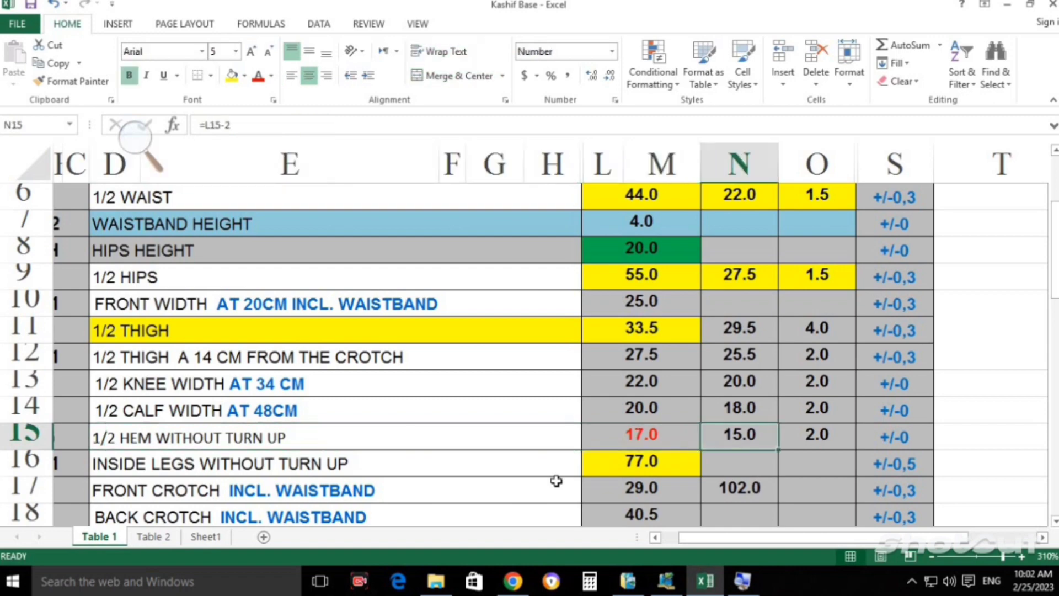
{"action": "key", "text": "Left"}
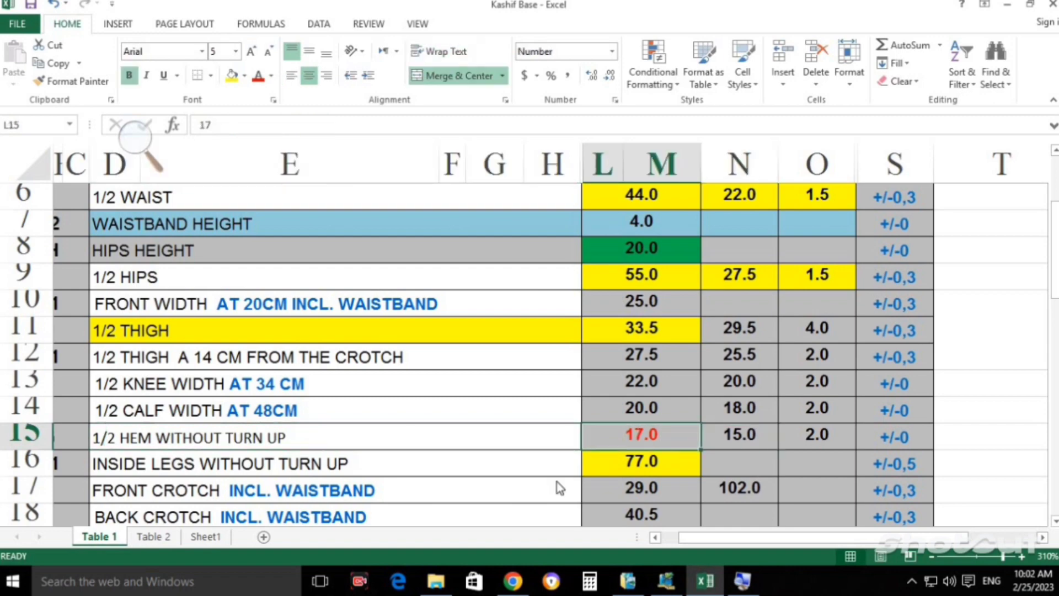
{"action": "key", "text": "alt+Tab"}
Step: Measure the lower piece's left hem line at 15.00 and make that piece active
{"action": "left_click", "coordinate": [554, 478]}
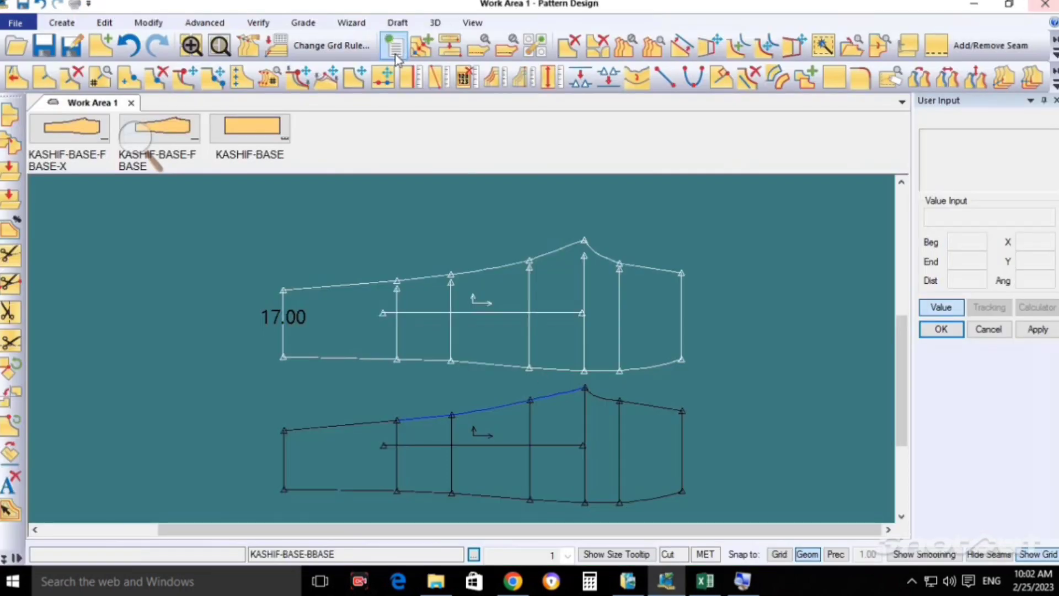
{"action": "left_click", "coordinate": [411, 77]}
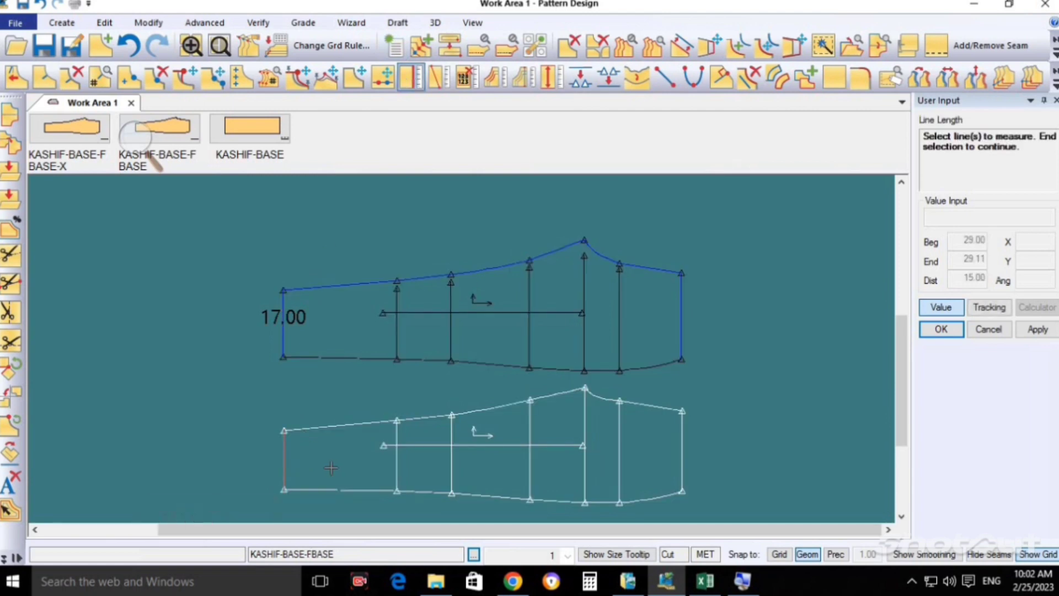
{"action": "left_click", "coordinate": [331, 468]}
{"action": "right_click", "coordinate": [331, 468]}
{"action": "left_click", "coordinate": [331, 487]}
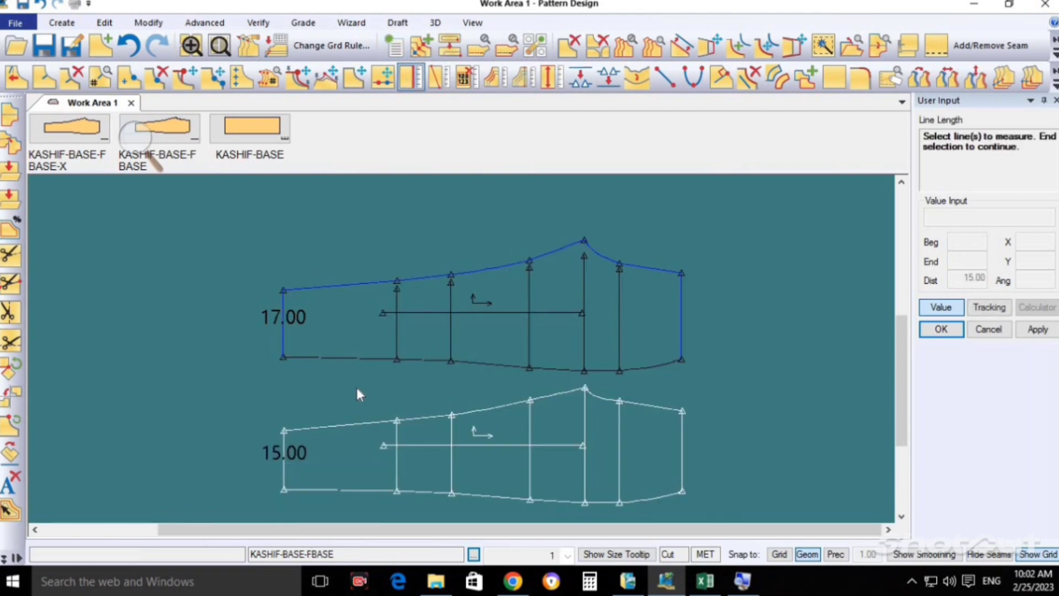
{"action": "left_click", "coordinate": [316, 452]}
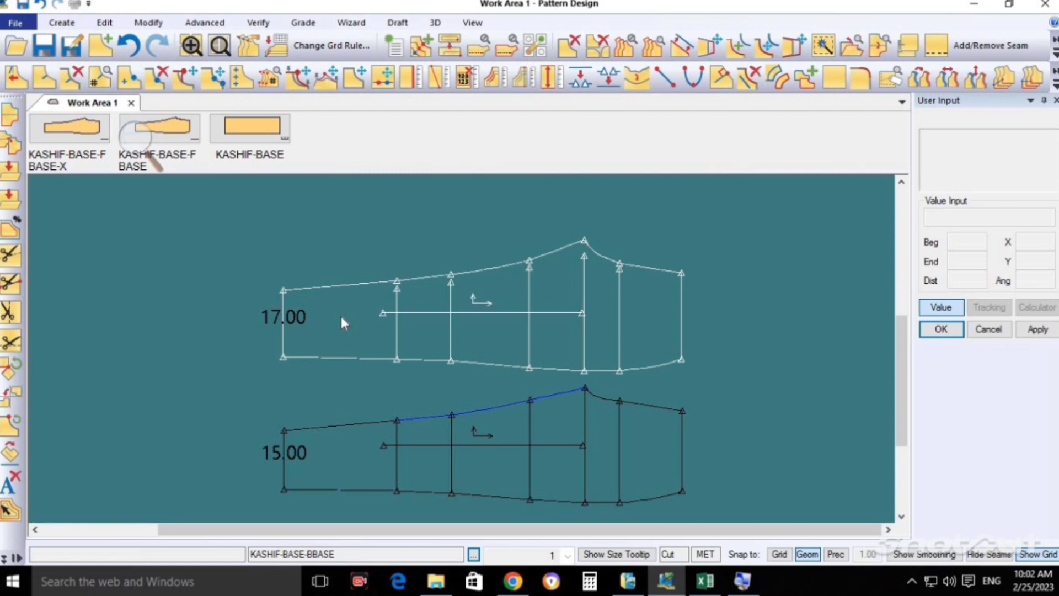
Step: Insert an empty column at column S, before the tolerance values
{"action": "key", "text": "alt+Tab"}
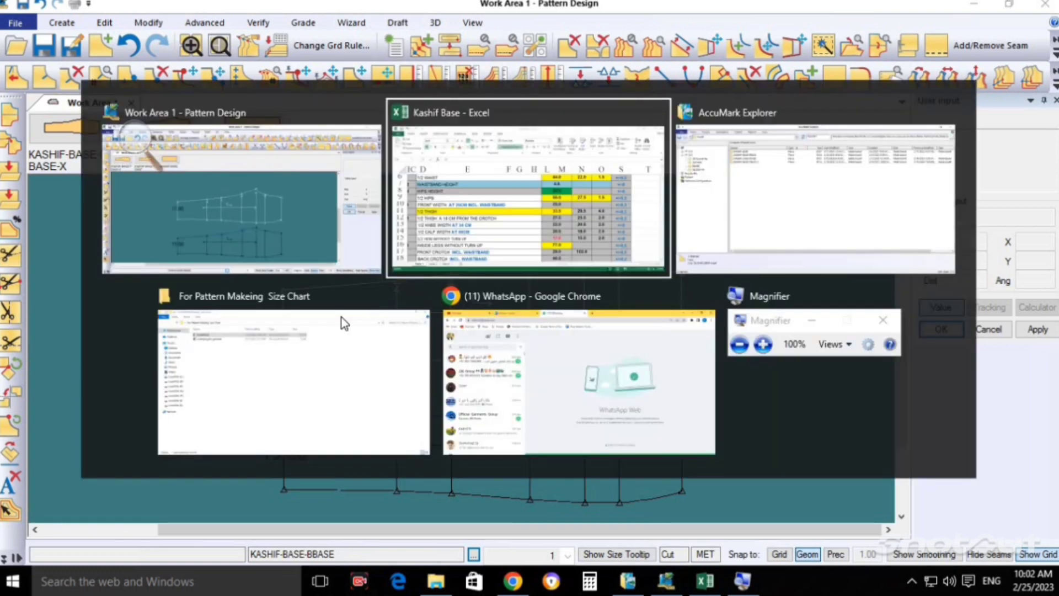
{"action": "key", "text": "Right"}
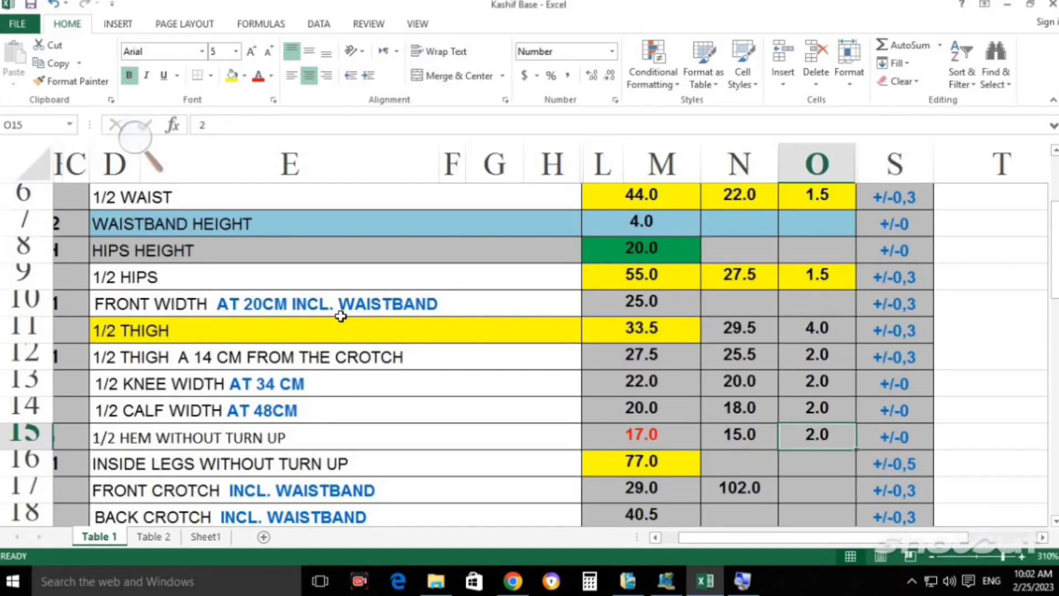
{"action": "key", "text": "ctrl+a"}
{"action": "key", "text": "Right"}
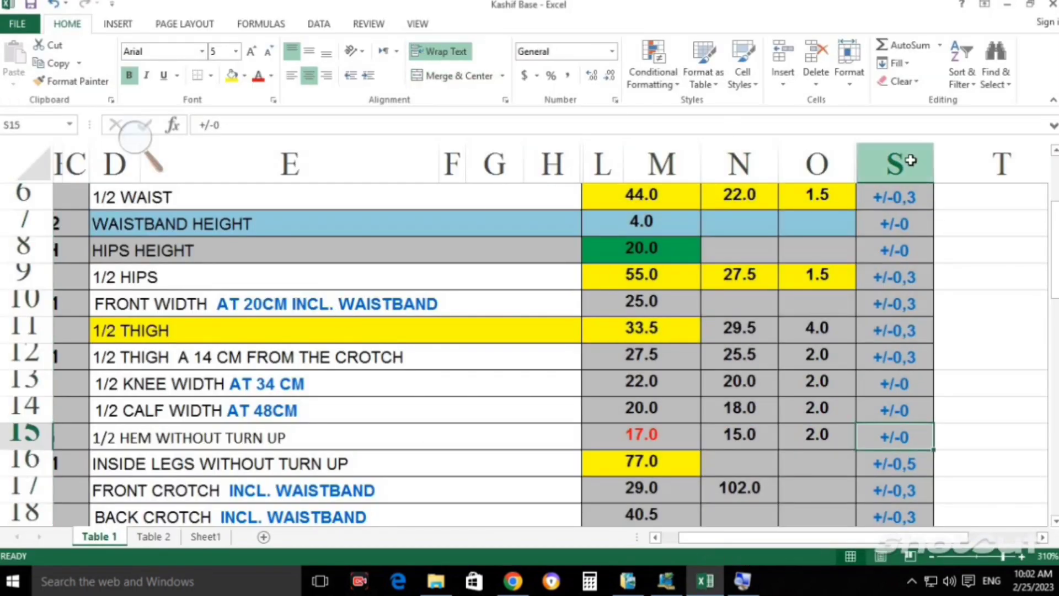
{"action": "left_click", "coordinate": [910, 160]}
{"action": "key", "text": "ctrl+plus"}
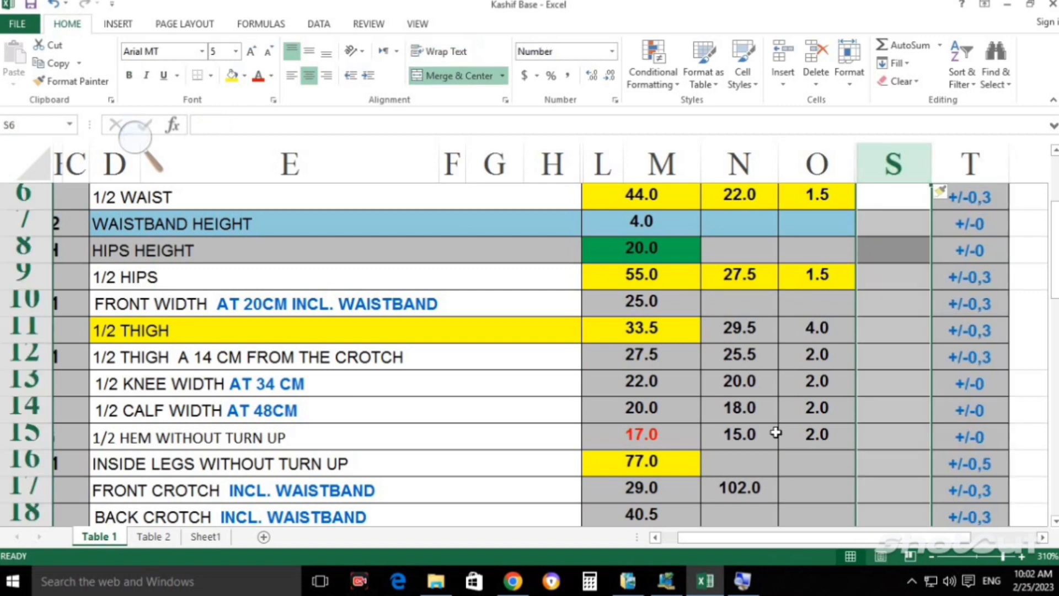
Step: Select the calf and hem rows 14–15 of the spec chart
{"action": "key", "text": "Right"}
{"action": "left_click", "coordinate": [639, 434]}
{"action": "key", "text": "Right"}
{"action": "key", "text": "Right"}
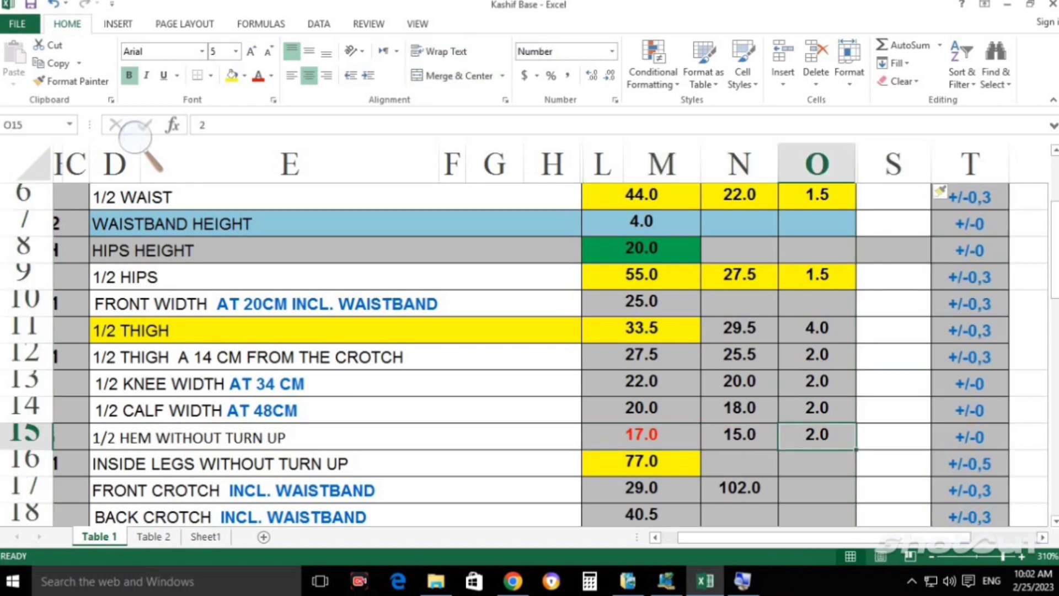
{"action": "key", "text": "shift+space"}
{"action": "key", "text": "Right"}
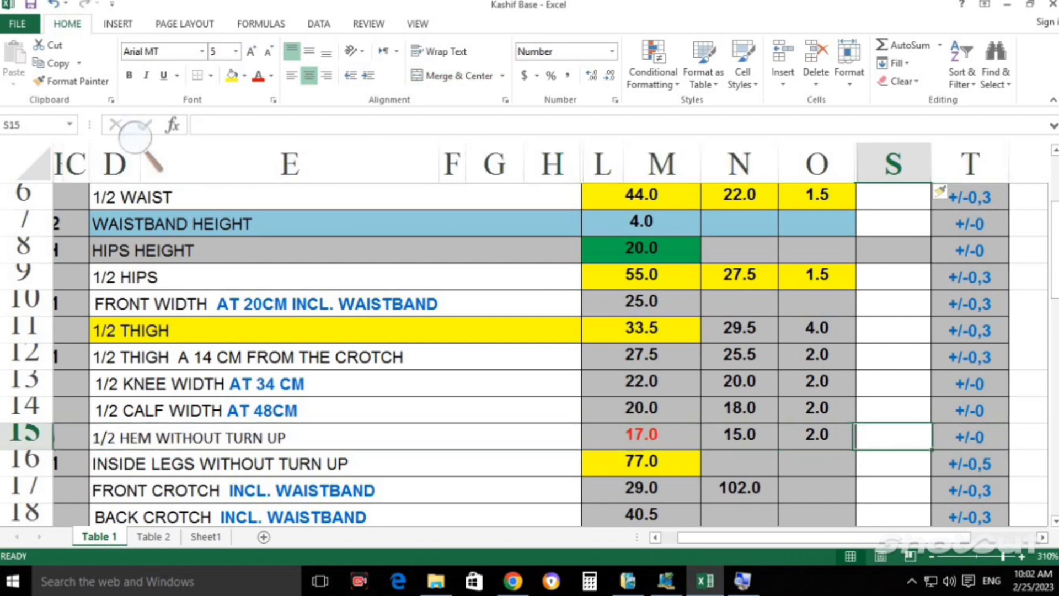
{"action": "key", "text": "Left"}
{"action": "left_click_drag", "start_coordinate": [25, 436], "coordinate": [27, 312]}
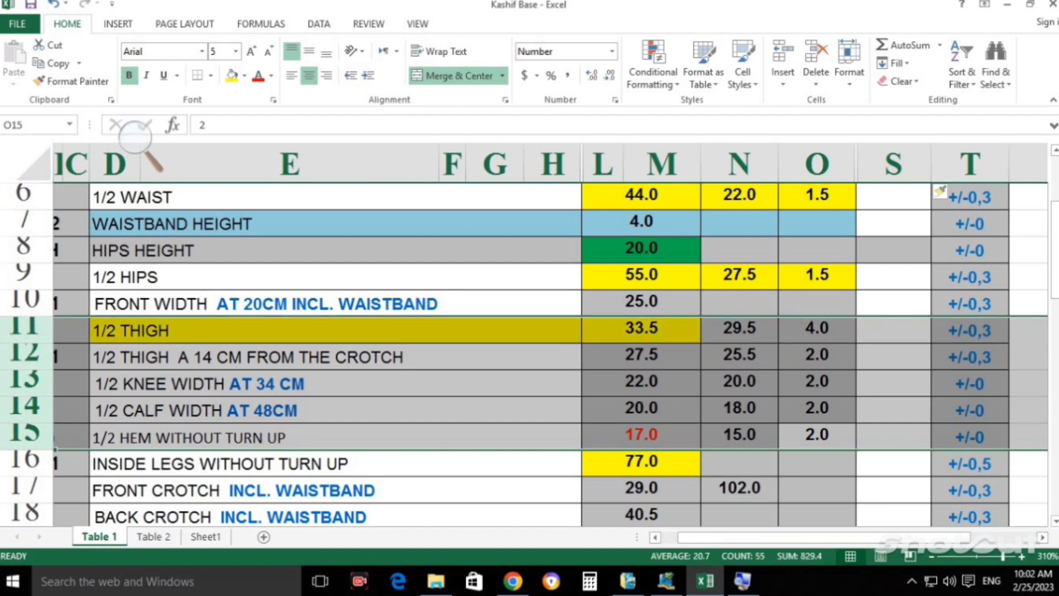
{"action": "key", "text": "alt+Tab"}
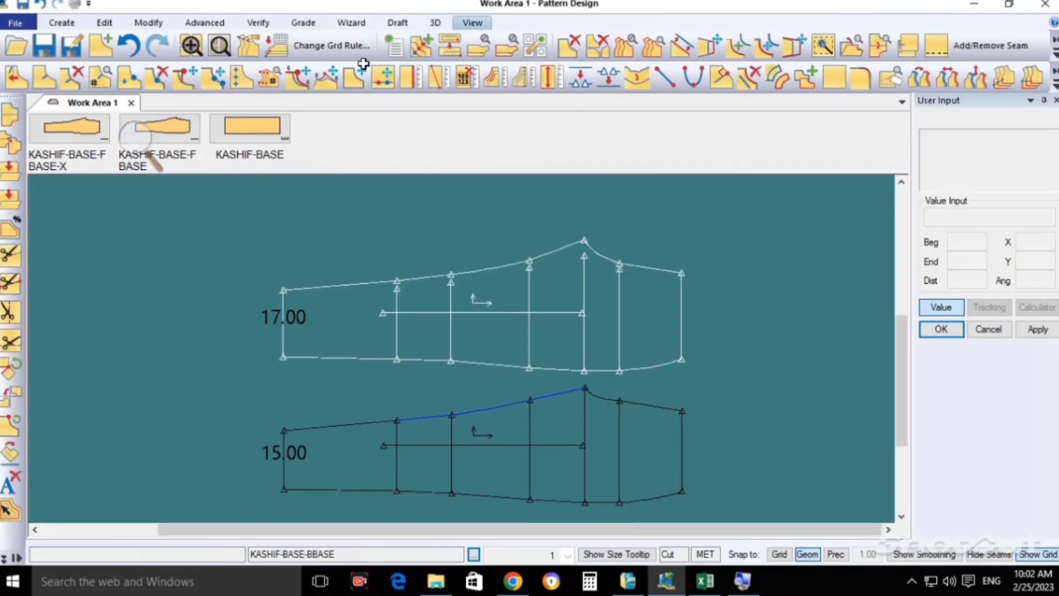
Step: With Move Smooth, raise the white piece's top-left corner so its hem reads 19.00
{"action": "left_click", "coordinate": [325, 82]}
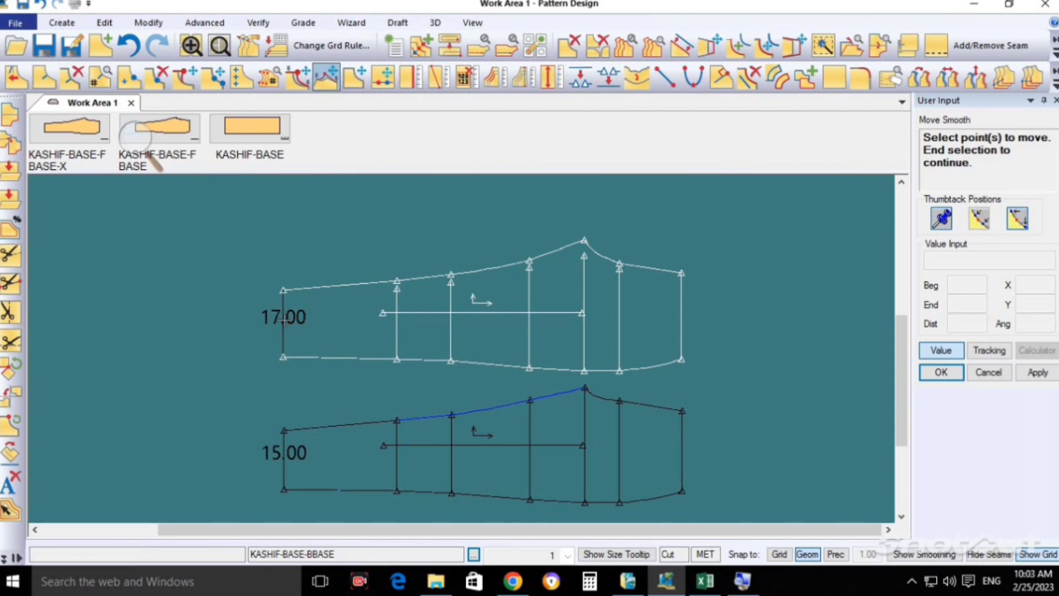
{"action": "left_click", "coordinate": [283, 290]}
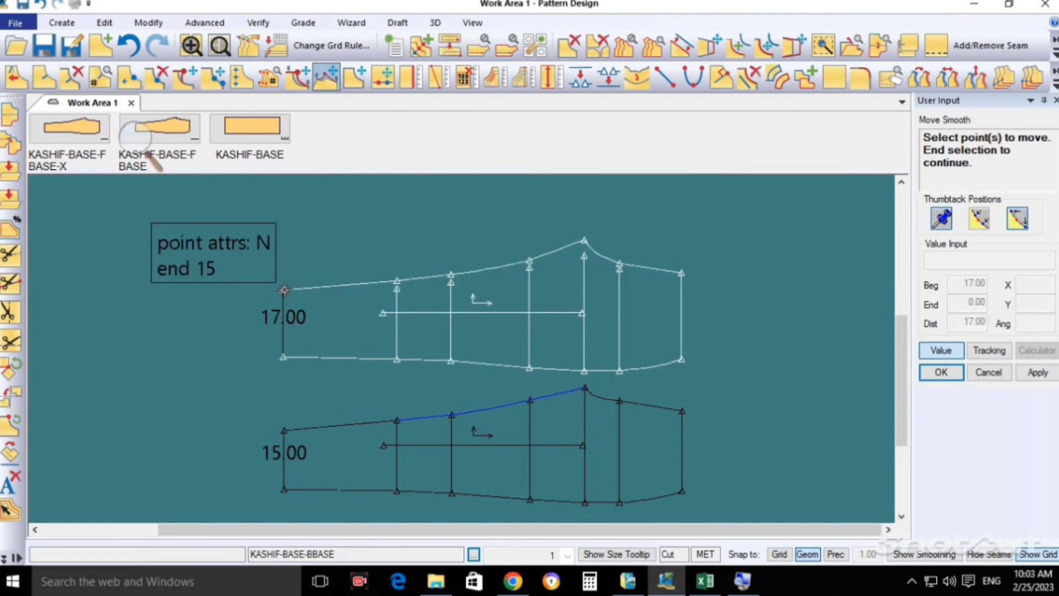
{"action": "right_click", "coordinate": [301, 278]}
{"action": "left_click", "coordinate": [302, 276]}
{"action": "right_click", "coordinate": [302, 277]}
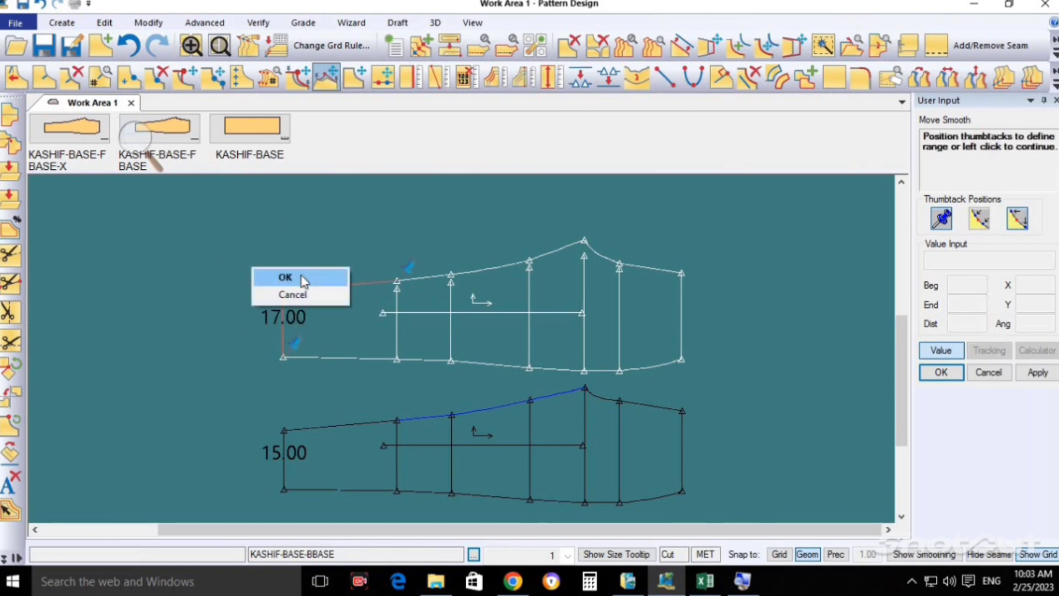
{"action": "left_click", "coordinate": [301, 277]}
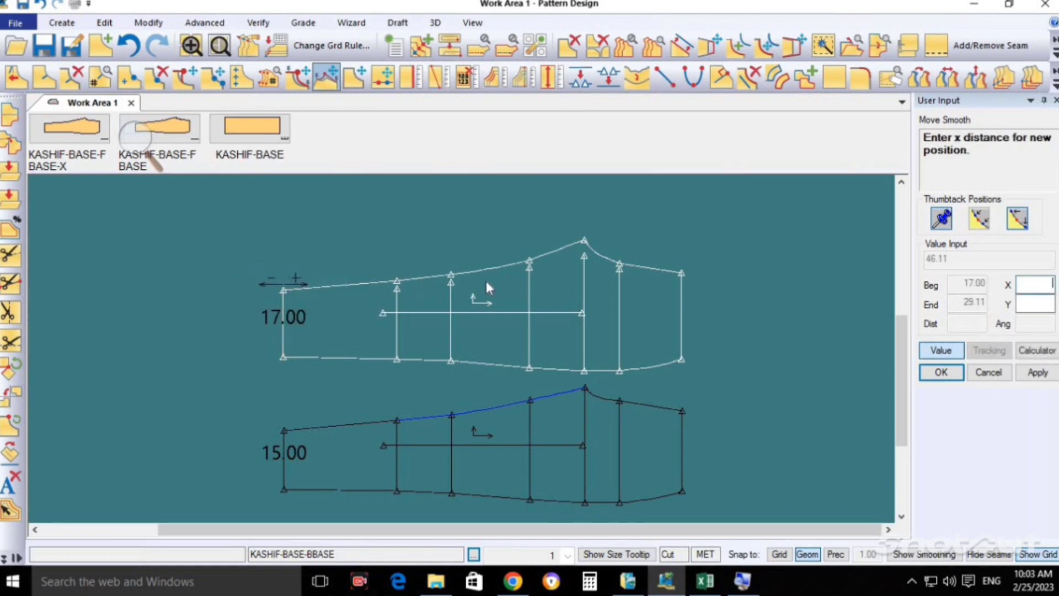
{"action": "left_click", "coordinate": [1036, 304]}
{"action": "type", "text": "2"}
{"action": "key", "text": "Return"}
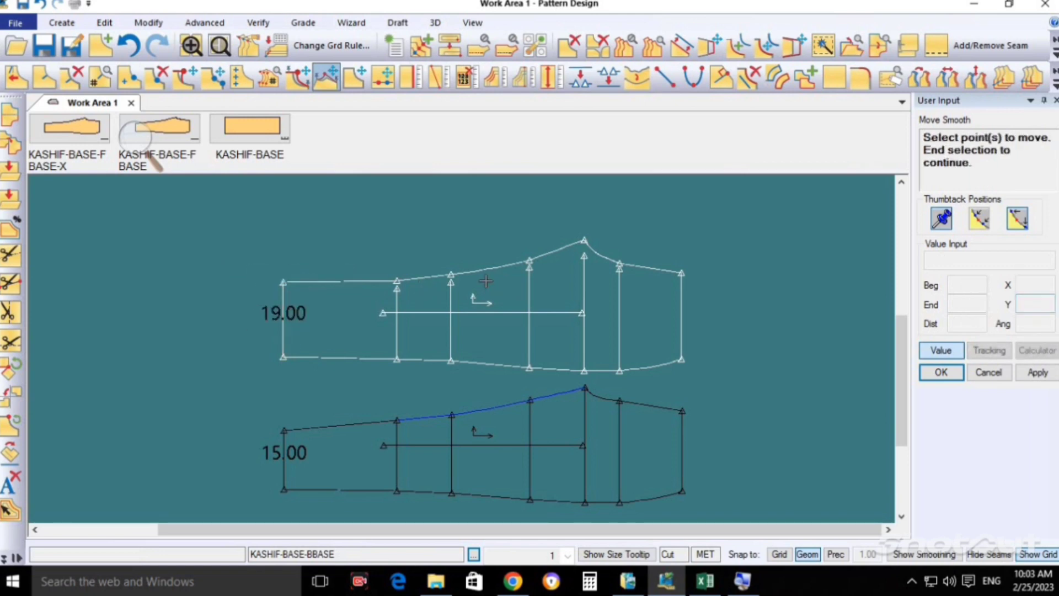
Step: Raise the next top-edge point by 2
{"action": "left_click", "coordinate": [397, 281]}
{"action": "right_click", "coordinate": [428, 237]}
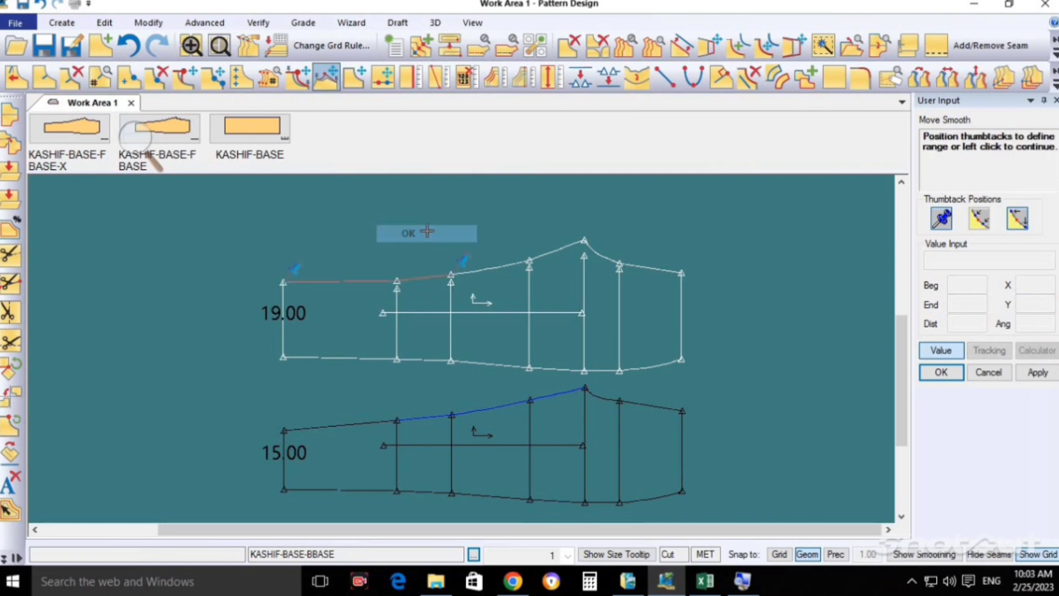
{"action": "left_click", "coordinate": [428, 237]}
{"action": "type", "text": "2"}
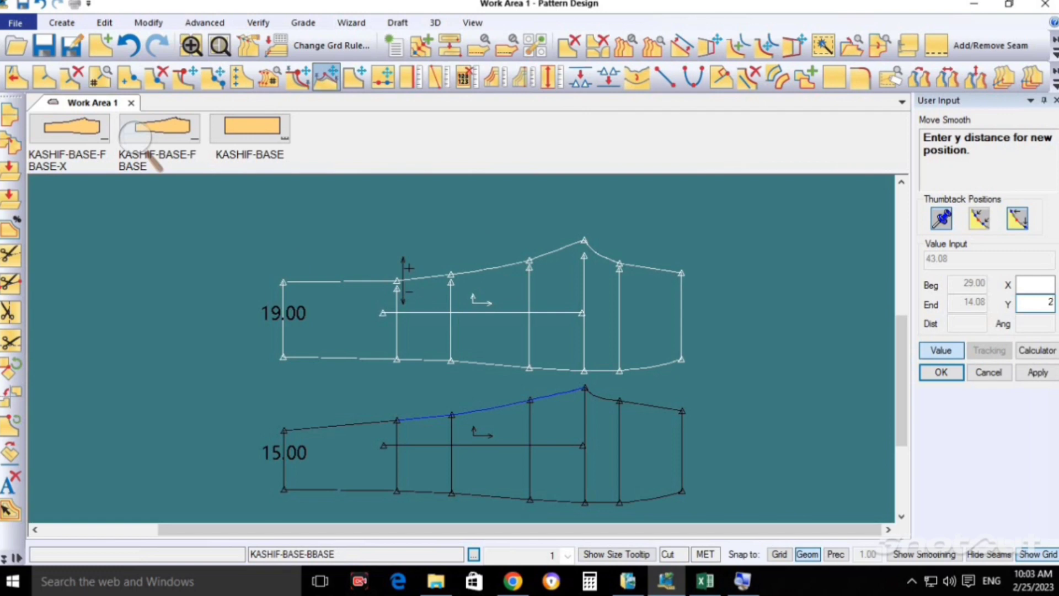
{"action": "key", "text": "Return"}
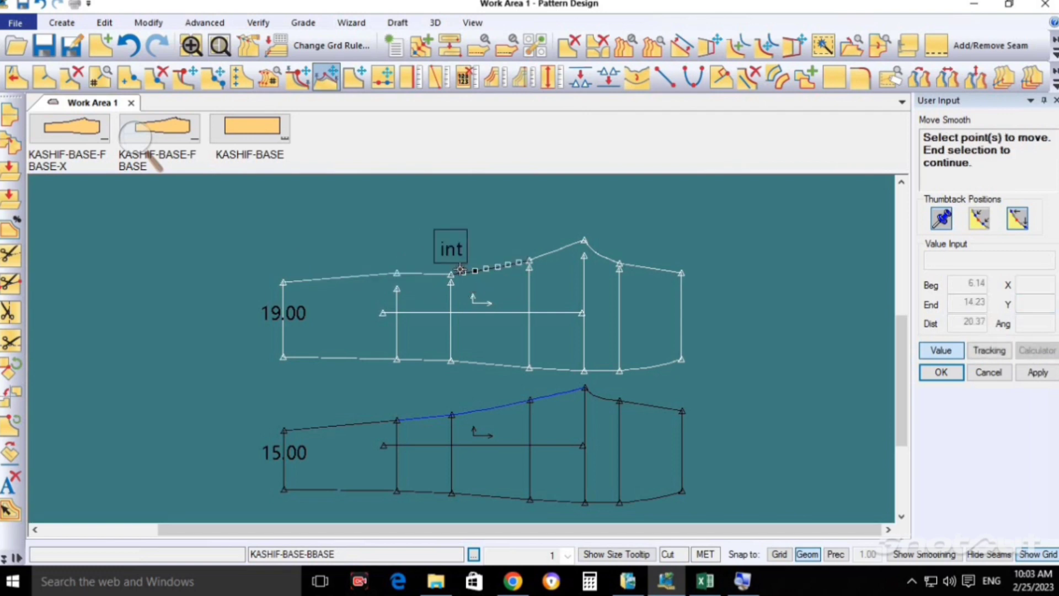
{"action": "right_click", "coordinate": [495, 240]}
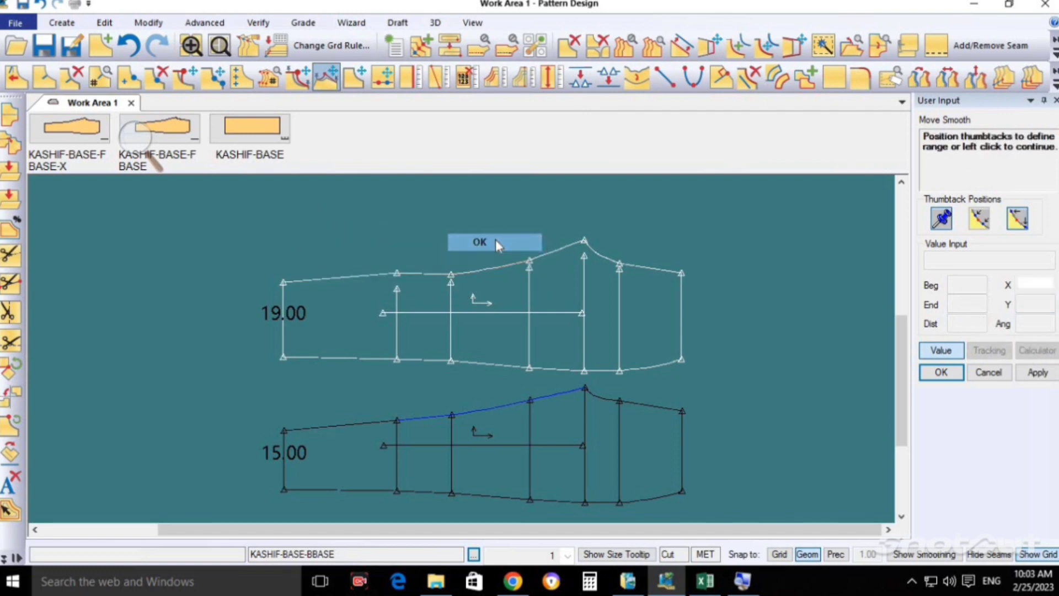
{"action": "left_click", "coordinate": [496, 242]}
{"action": "type", "text": "2"}
{"action": "key", "text": "Return"}
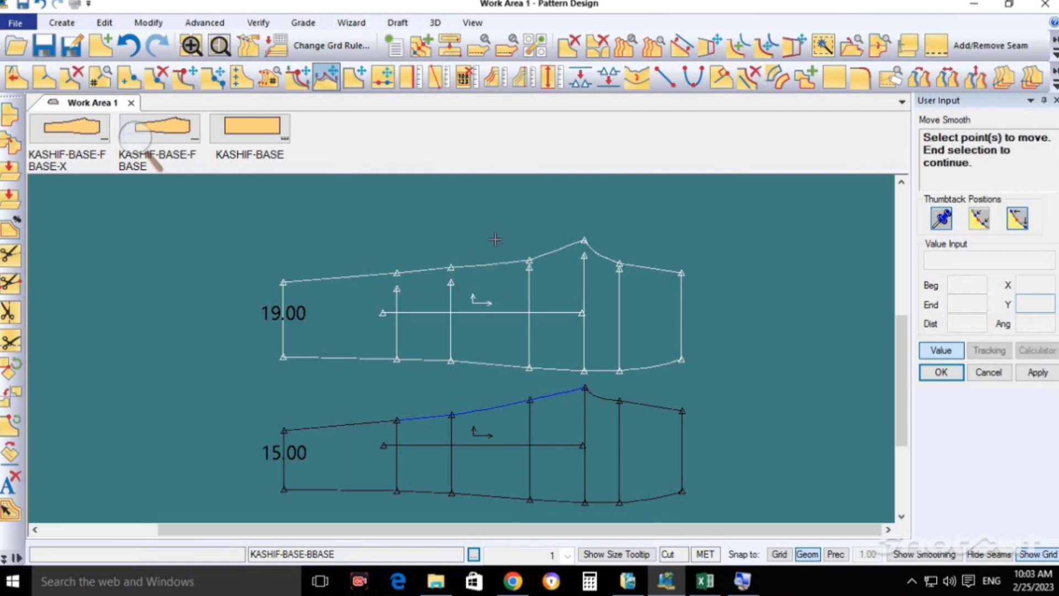
Step: Raise the curve point before the peak by 2 and the peak point by 4
{"action": "left_click", "coordinate": [555, 249]}
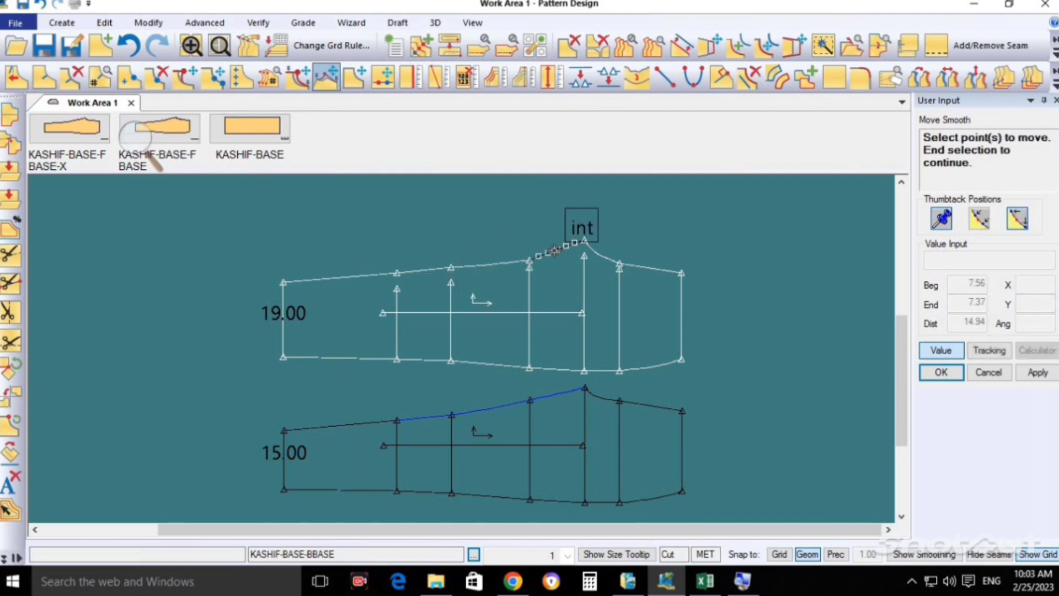
{"action": "right_click", "coordinate": [540, 217]}
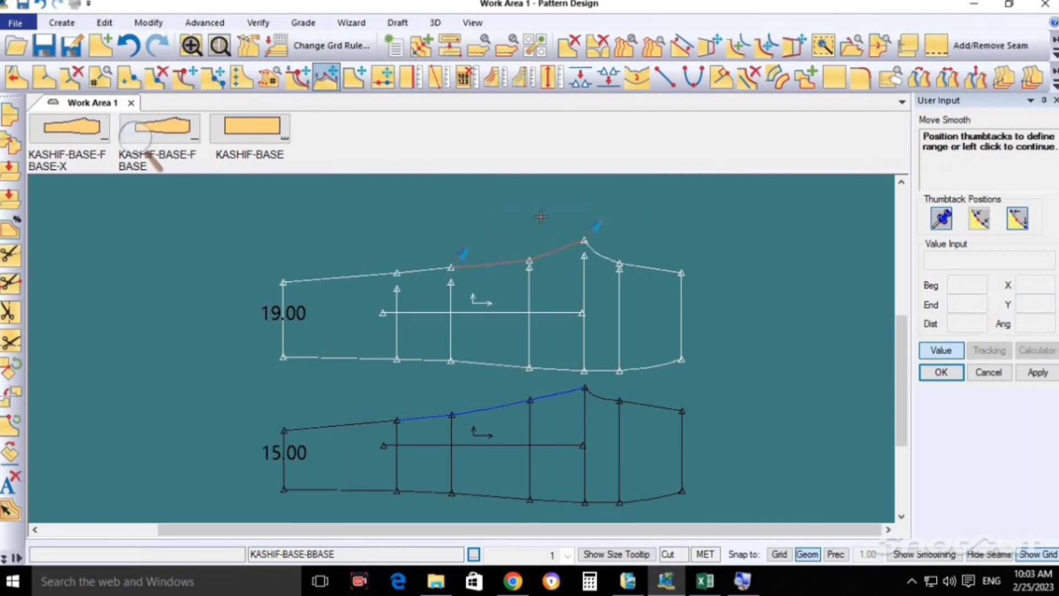
{"action": "left_click", "coordinate": [540, 217]}
{"action": "type", "text": "2"}
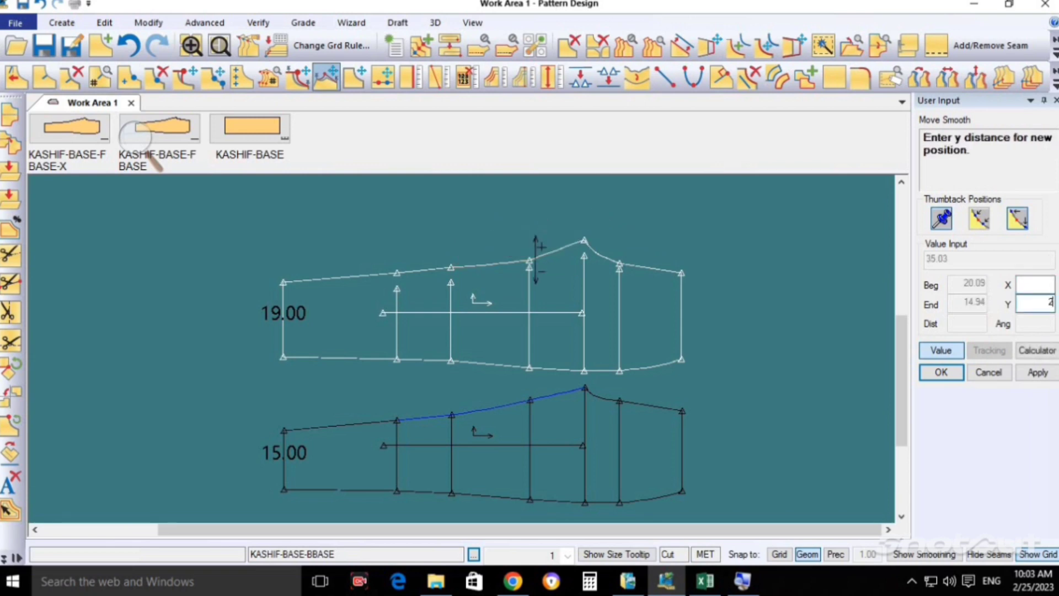
{"action": "key", "text": "Return"}
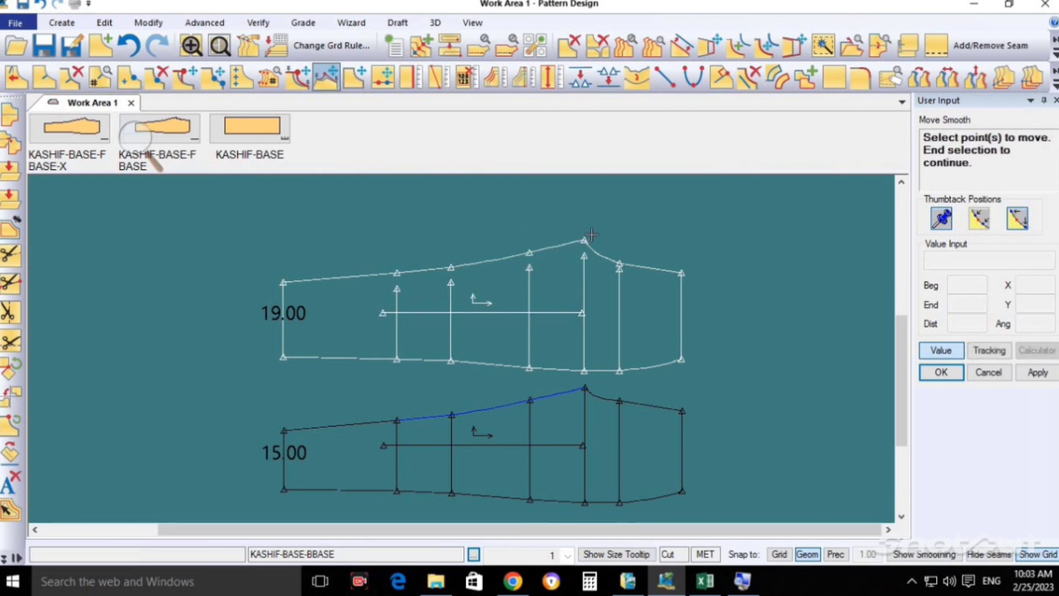
{"action": "left_click", "coordinate": [584, 240]}
{"action": "right_click", "coordinate": [588, 216]}
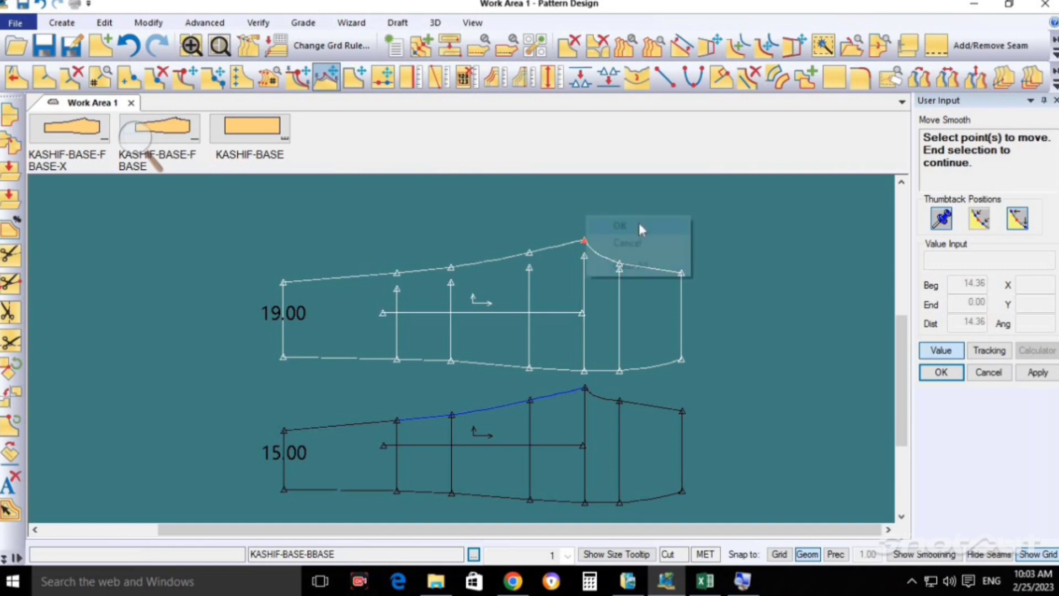
{"action": "left_click", "coordinate": [601, 222]}
{"action": "left_click", "coordinate": [637, 221]}
{"action": "key", "text": "Return"}
{"action": "type", "text": "4"}
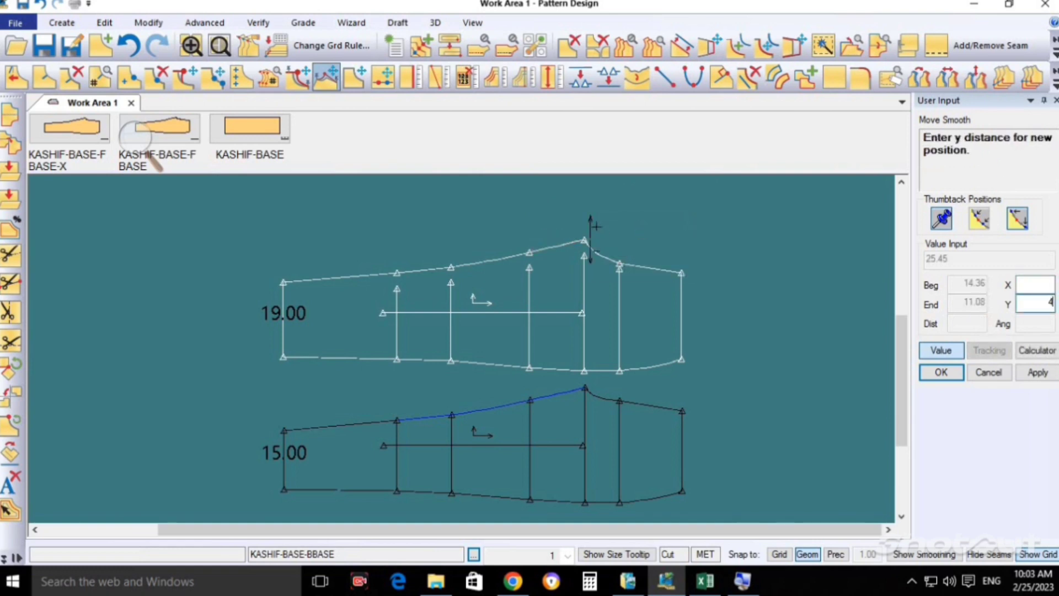
{"action": "key", "text": "Return"}
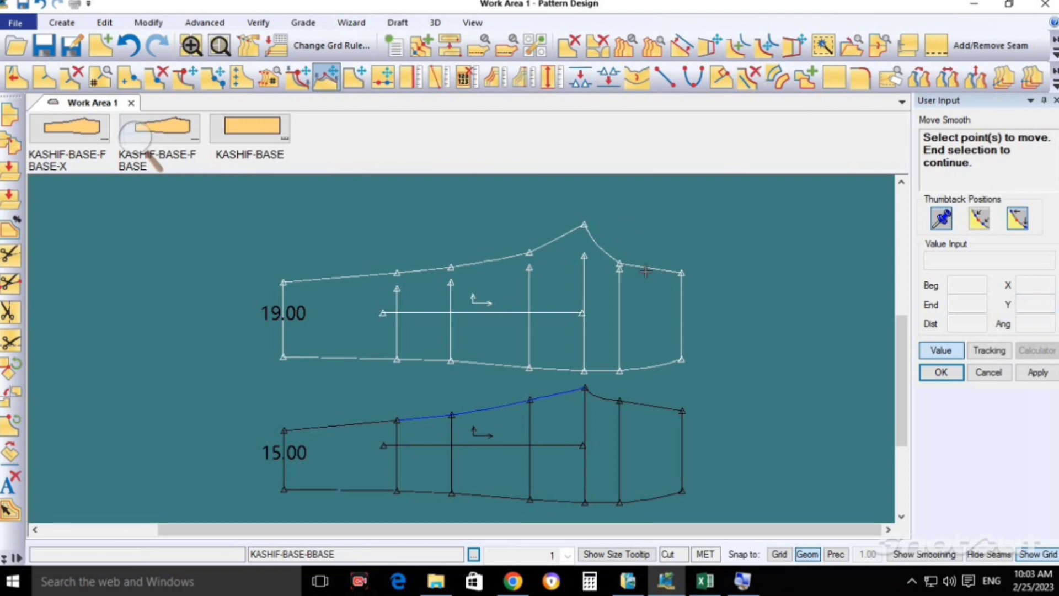
Step: Lift the point right of the peak and raise the top edge's end point by 1.5
{"action": "left_click", "coordinate": [646, 271]}
{"action": "right_click", "coordinate": [657, 243]}
{"action": "left_click", "coordinate": [660, 241]}
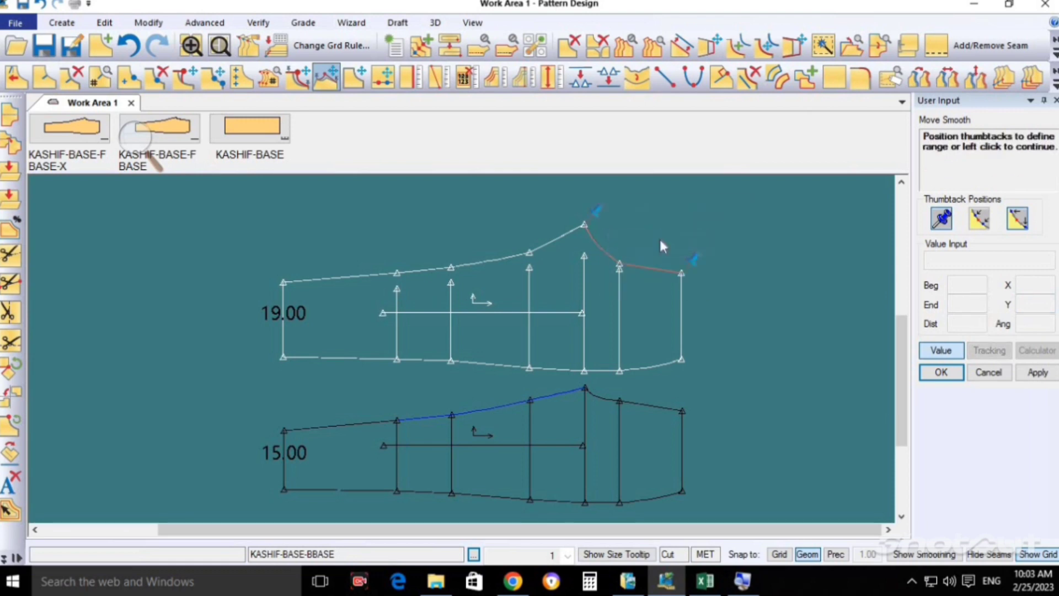
{"action": "key", "text": "Return"}
{"action": "type", "text": "1.5"}
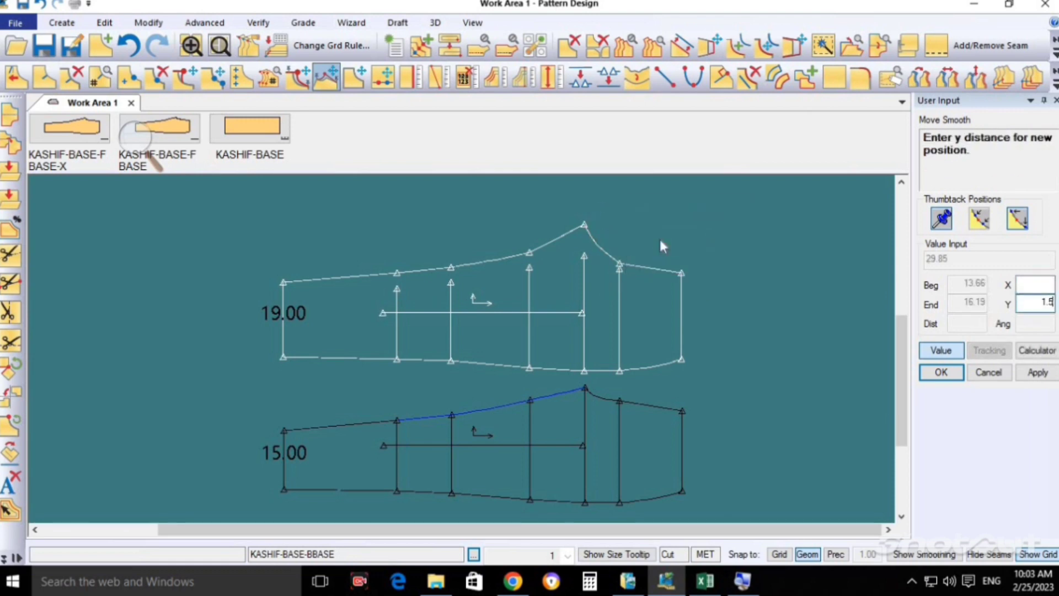
{"action": "key", "text": "Return"}
{"action": "left_click", "coordinate": [684, 273]}
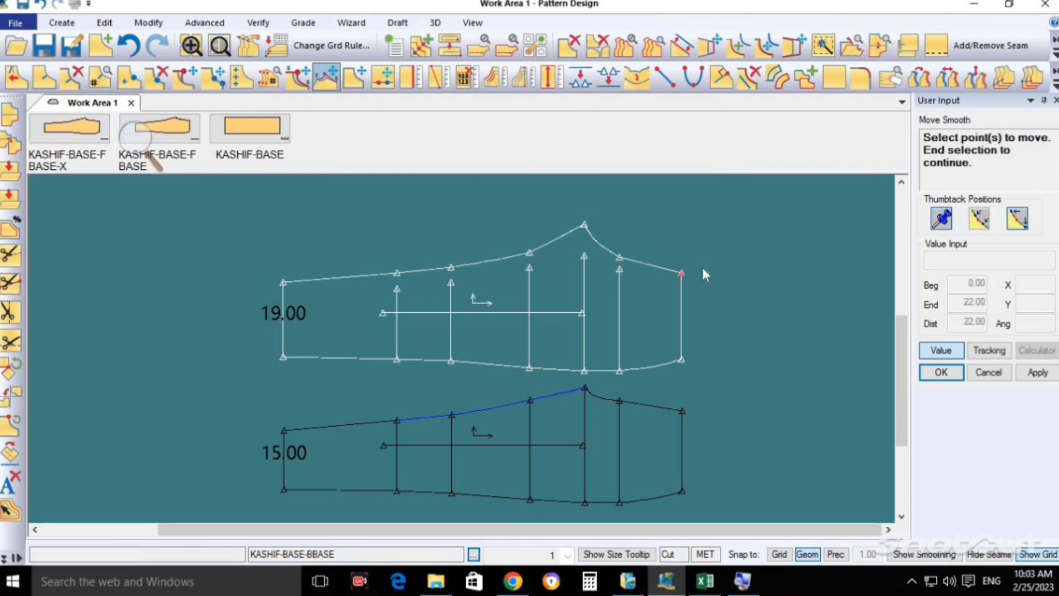
{"action": "right_click", "coordinate": [707, 269]}
{"action": "left_click", "coordinate": [706, 269]}
{"action": "key", "text": "Return"}
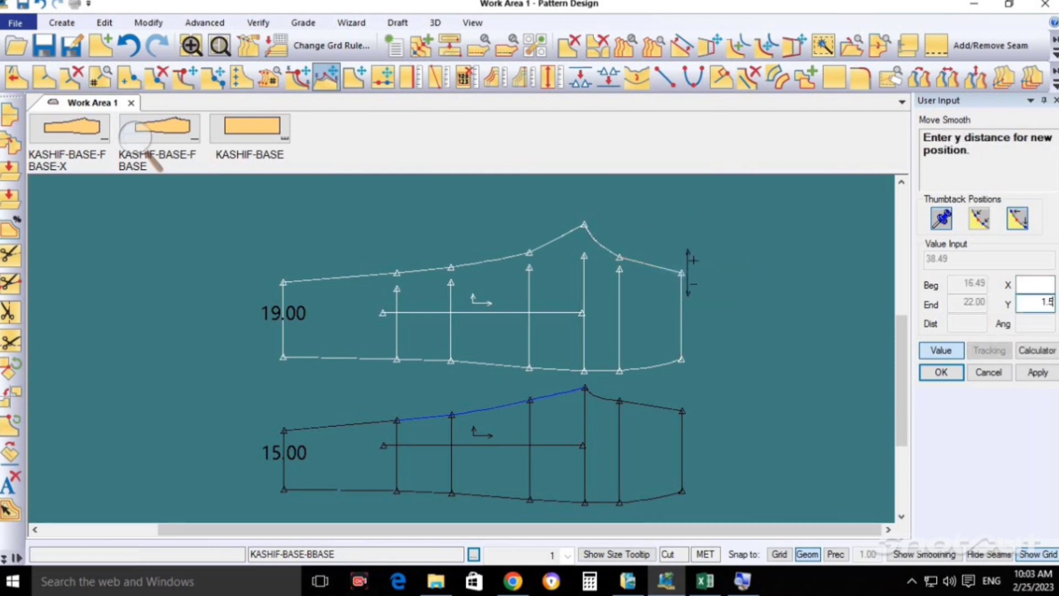
{"action": "key", "text": "Return"}
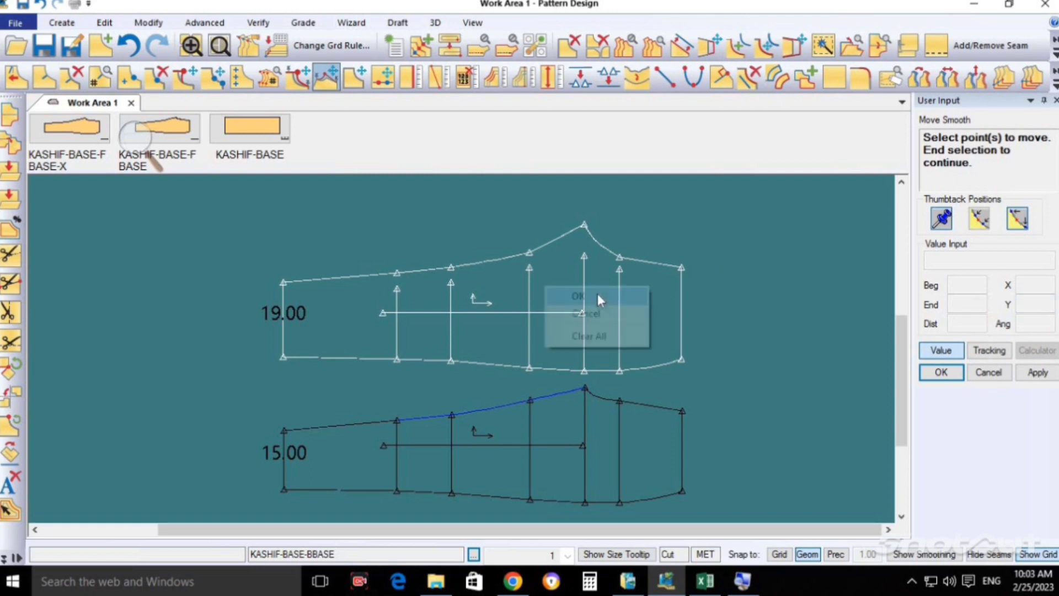
{"action": "scroll", "coordinate": [597, 293], "scroll_direction": "up", "scroll_amount": 1}
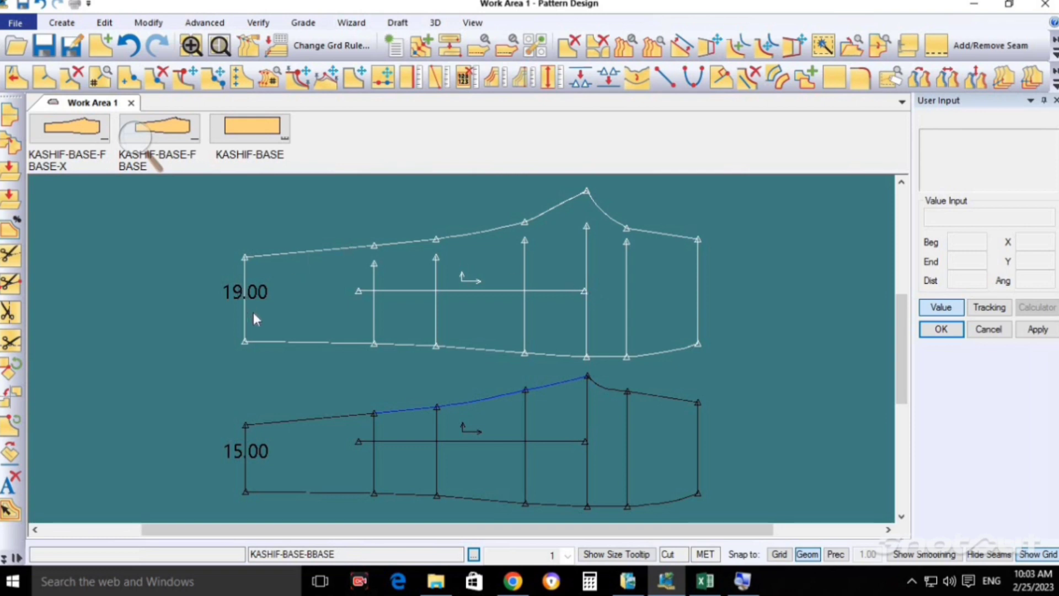
Step: Get graded lengths of both left hem lines: 19.00 + 15.00 = 34.00
{"action": "left_click", "coordinate": [246, 294]}
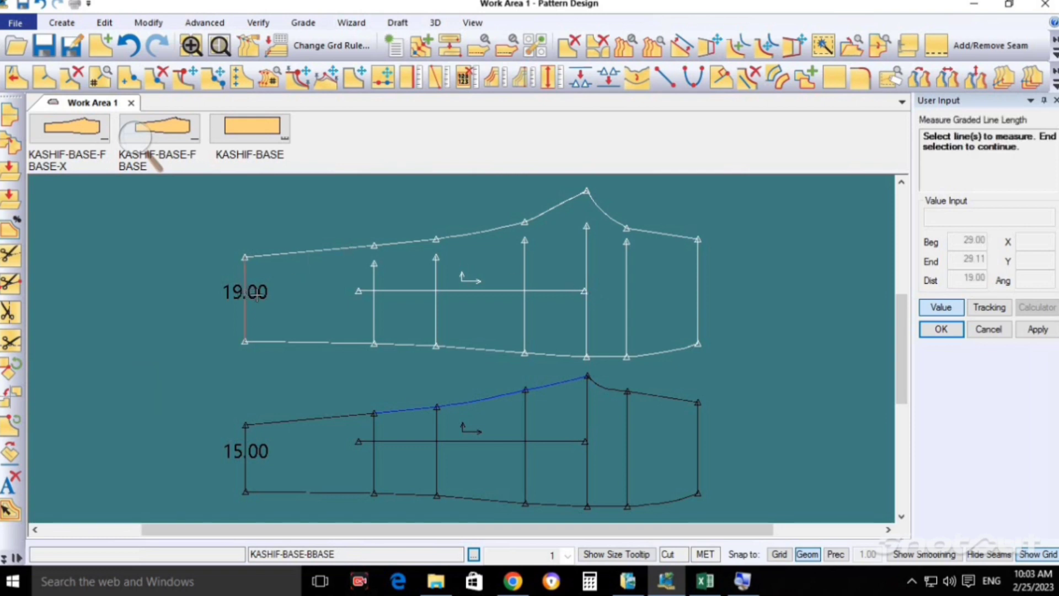
{"action": "left_click", "coordinate": [245, 466]}
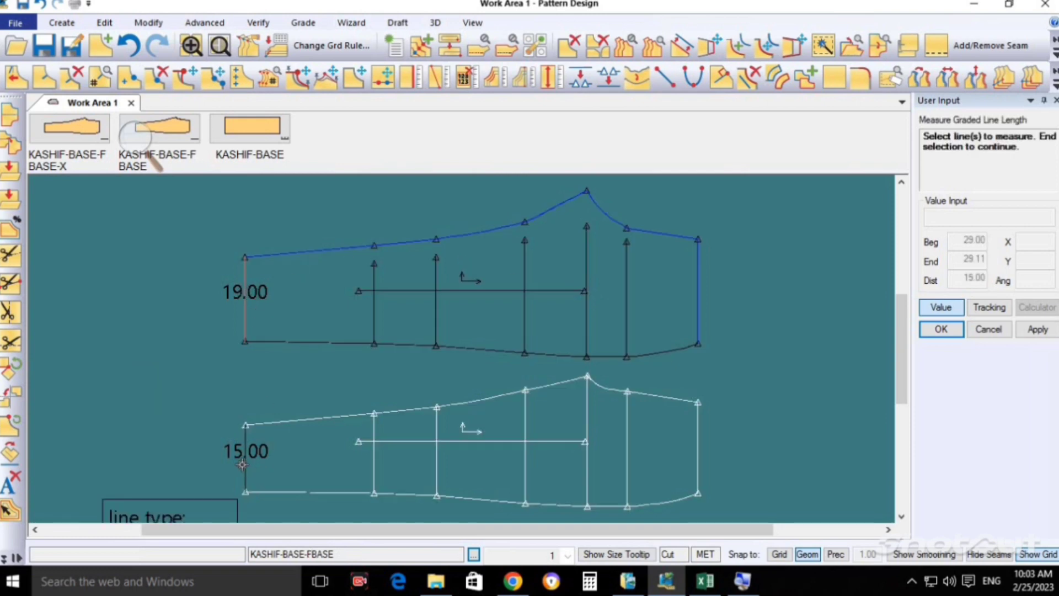
{"action": "right_click", "coordinate": [296, 337]}
{"action": "left_click", "coordinate": [331, 338]}
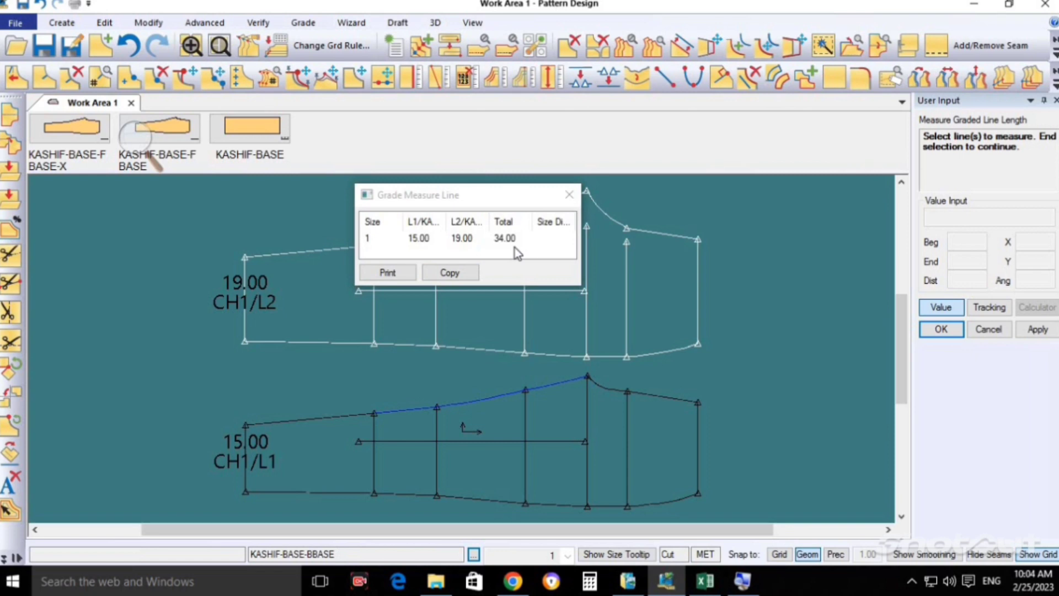
{"action": "key", "text": "alt+Tab"}
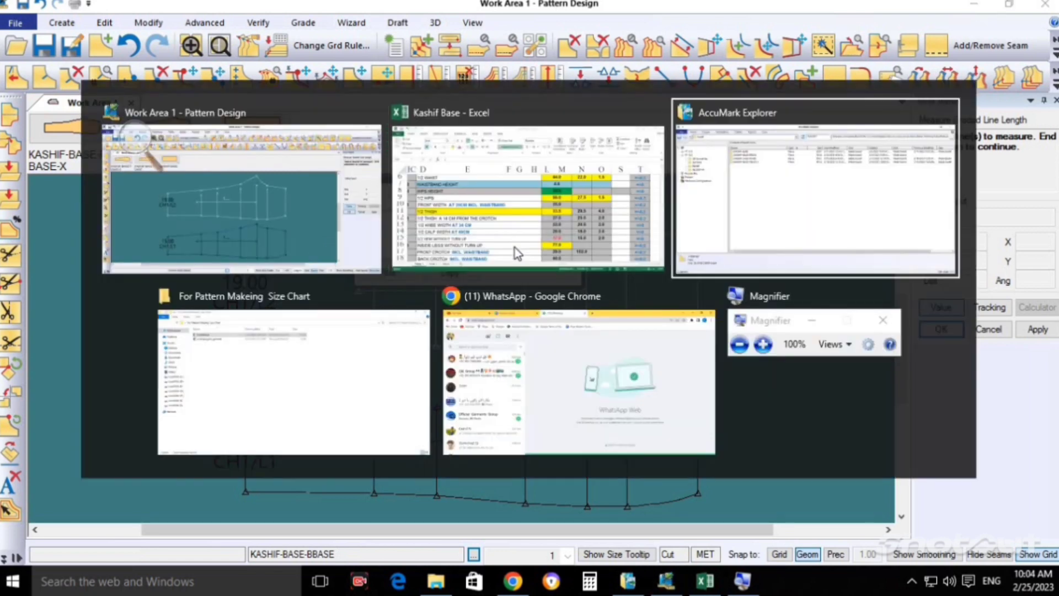
{"action": "left_click", "coordinate": [515, 247]}
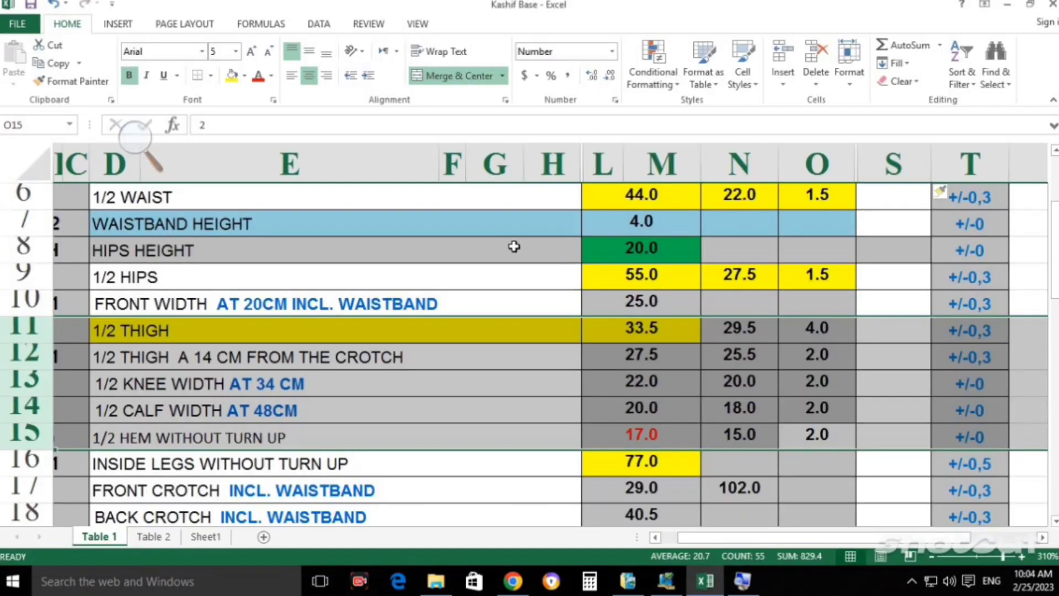
{"action": "left_click", "coordinate": [235, 442]}
{"action": "left_click", "coordinate": [623, 433]}
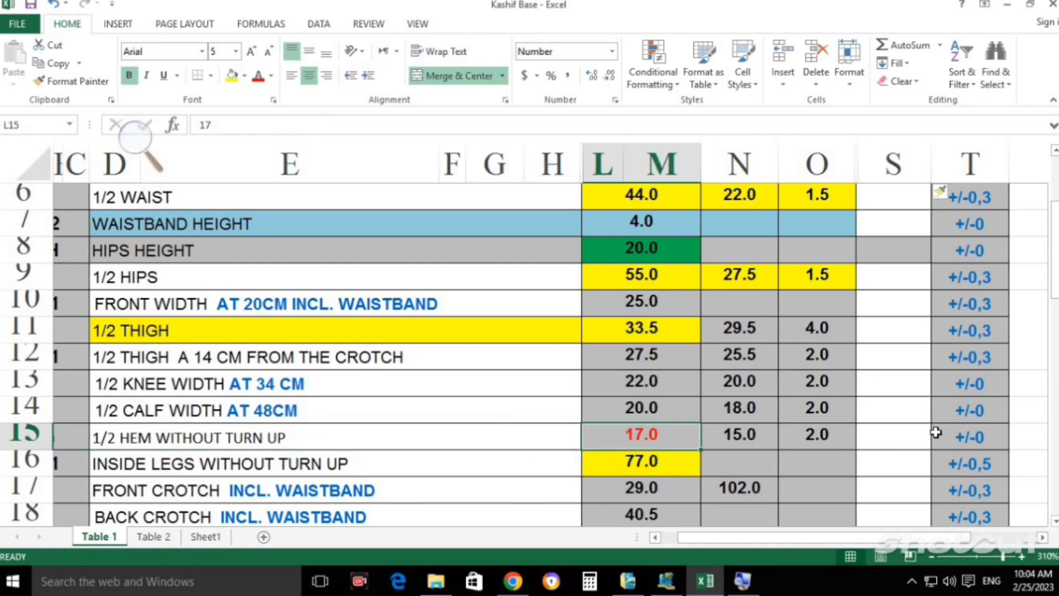
{"action": "key", "text": "alt+Tab"}
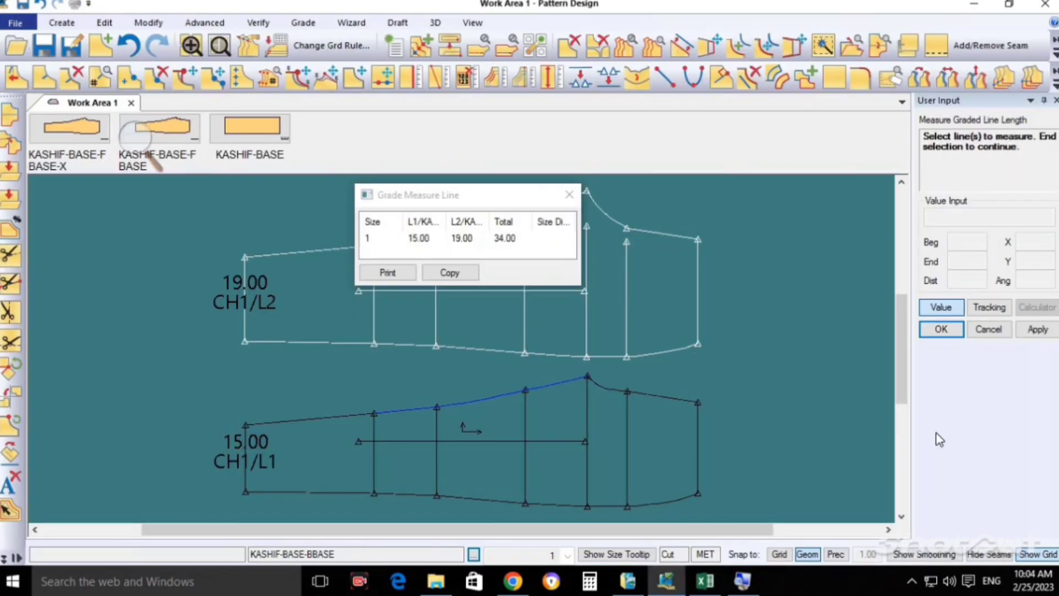
Step: Close the hem measurement results and select the Grade > Measure > Straight tool
{"action": "right_click", "coordinate": [719, 257]}
{"action": "left_click", "coordinate": [720, 257]}
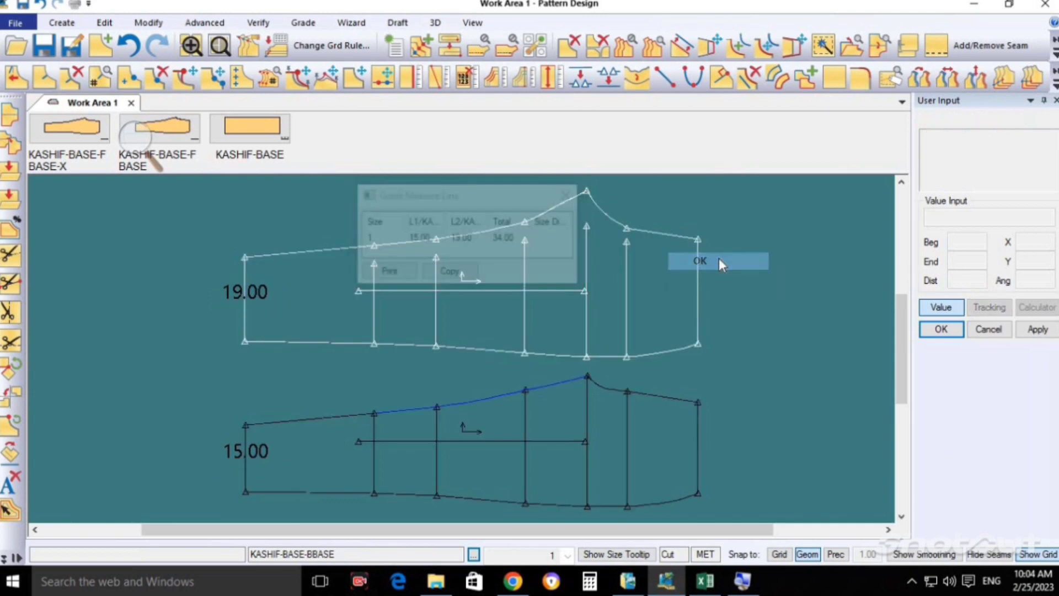
{"action": "left_click", "coordinate": [525, 78]}
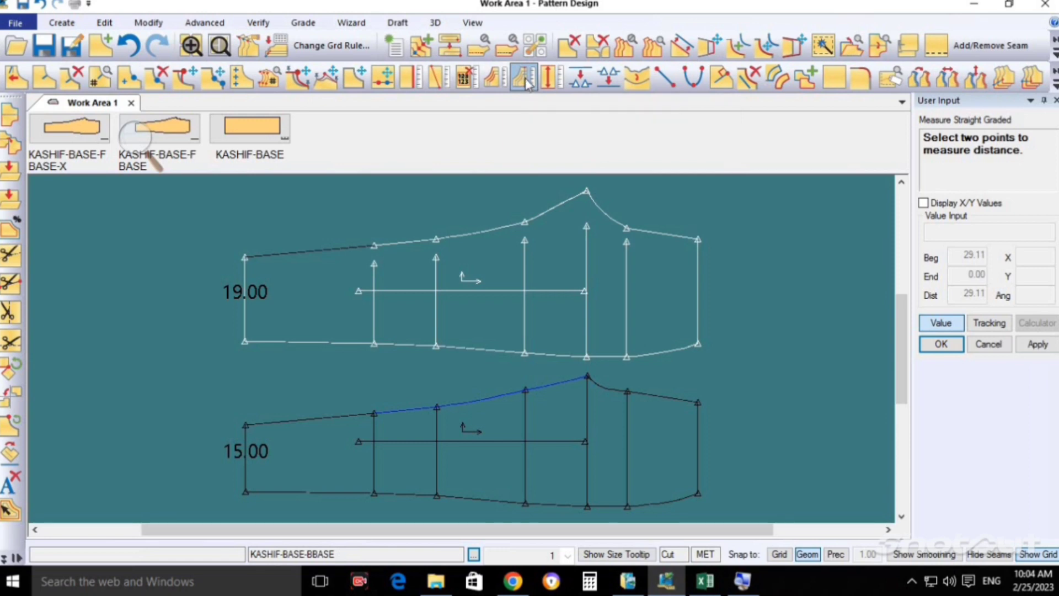
{"action": "left_click", "coordinate": [256, 23]}
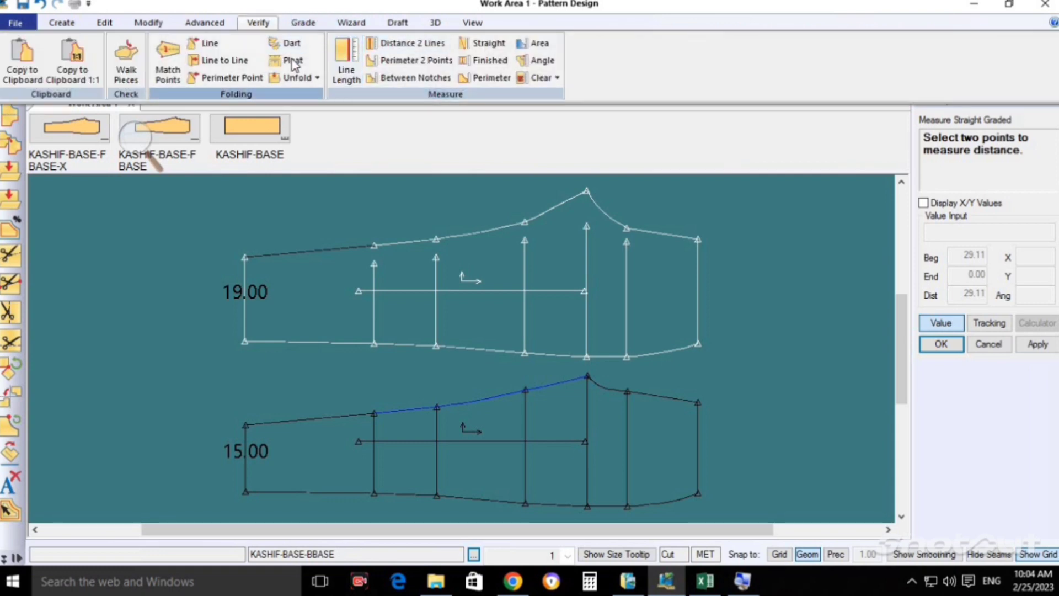
{"action": "left_click", "coordinate": [303, 23]}
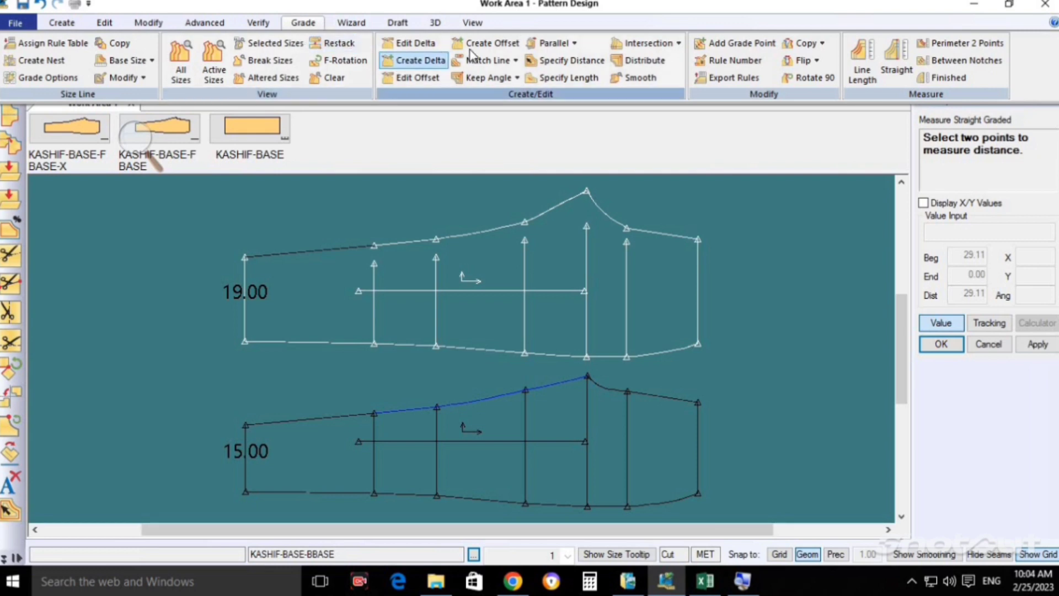
{"action": "left_click", "coordinate": [903, 72]}
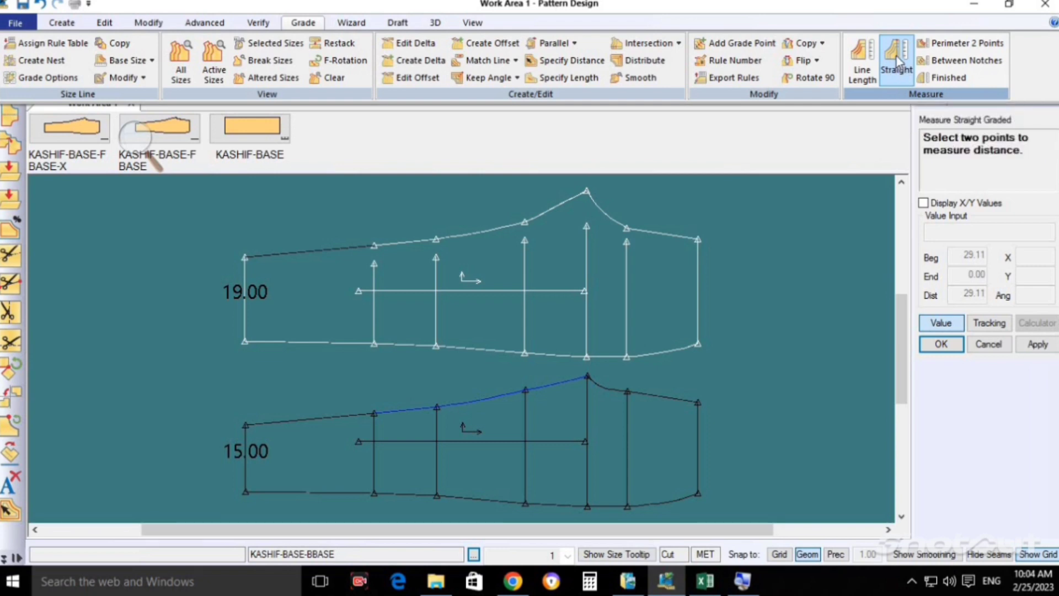
{"action": "left_click", "coordinate": [894, 68]}
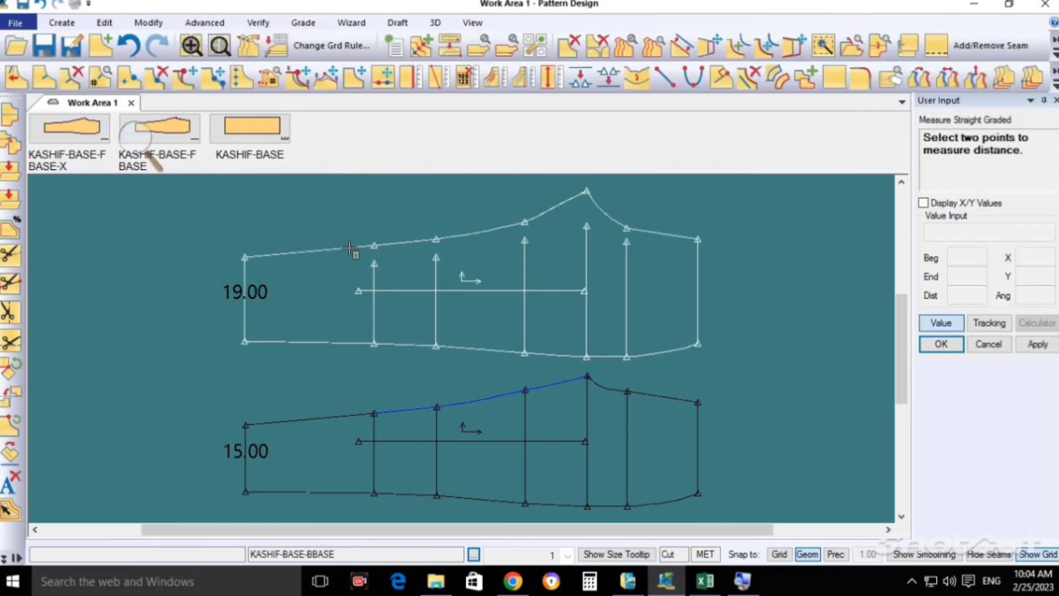
Step: Measure the upper piece's calf width as 22.00
{"action": "left_click", "coordinate": [374, 246]}
{"action": "left_click", "coordinate": [381, 245]}
{"action": "left_click", "coordinate": [374, 343]}
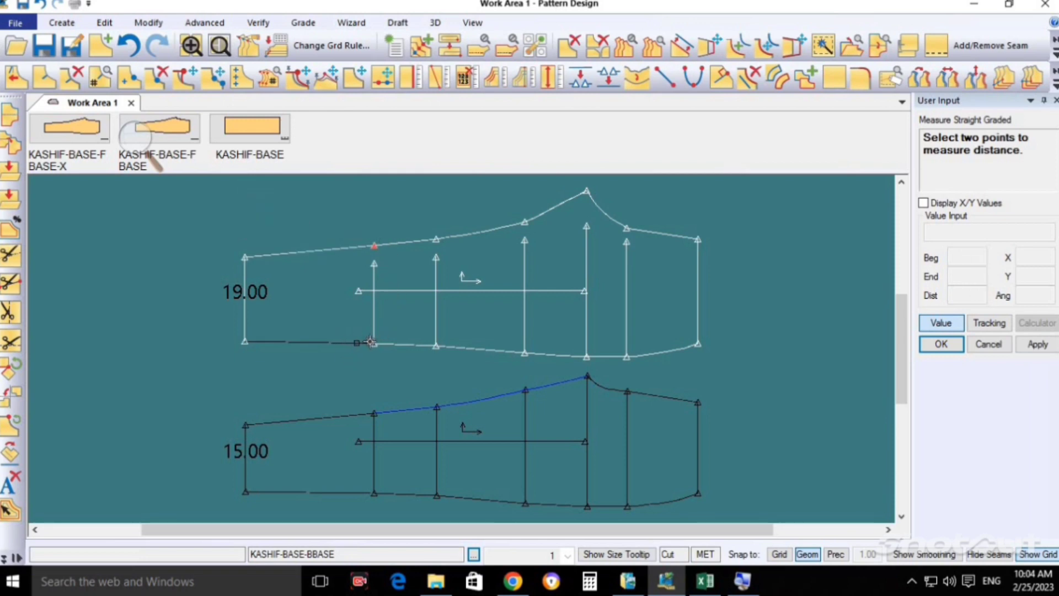
{"action": "left_click", "coordinate": [374, 343]}
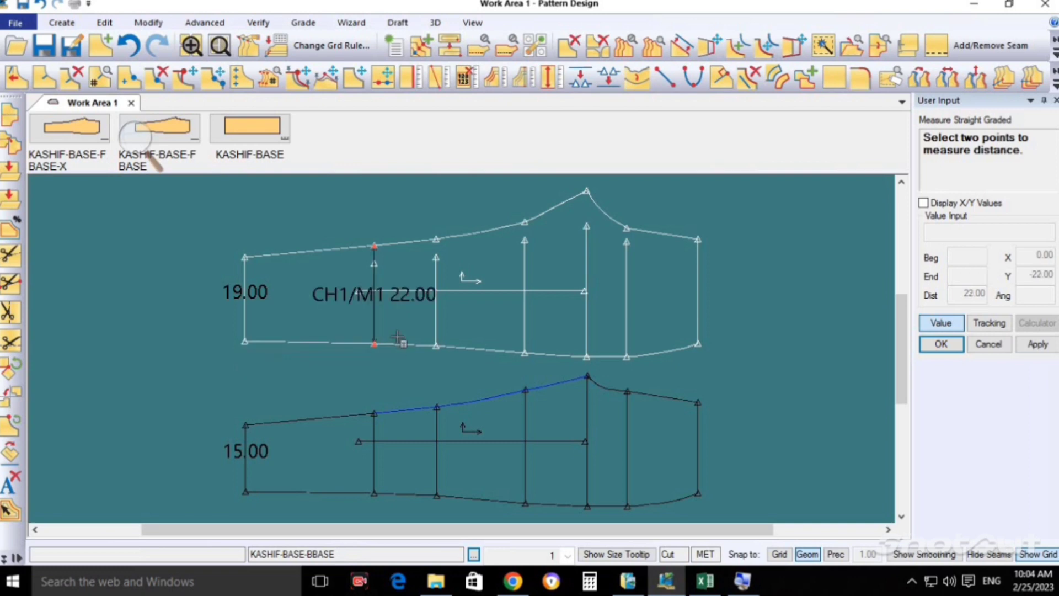
{"action": "right_click", "coordinate": [330, 246]}
{"action": "left_click", "coordinate": [332, 249]}
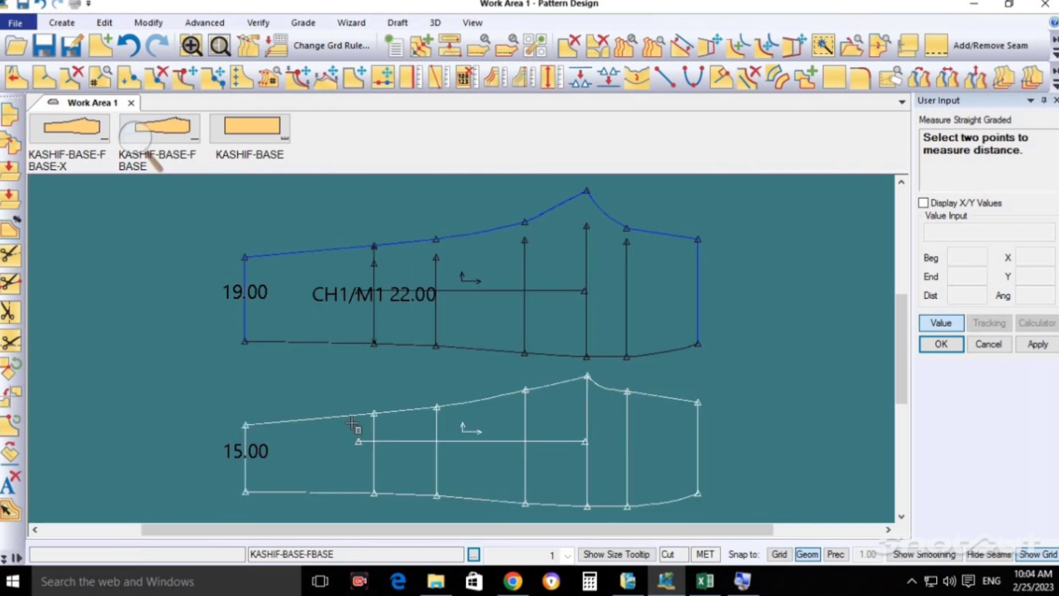
Step: Measure the lower piece's calf width as 18.00, giving a 40.00 total
{"action": "left_click", "coordinate": [374, 413]}
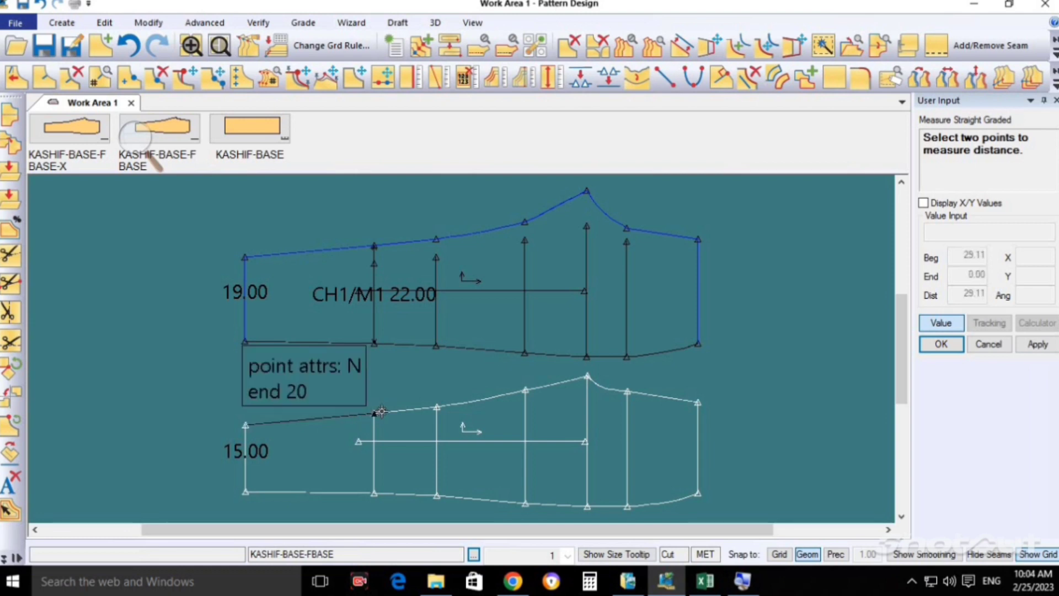
{"action": "left_click", "coordinate": [374, 492]}
{"action": "left_click", "coordinate": [385, 497]}
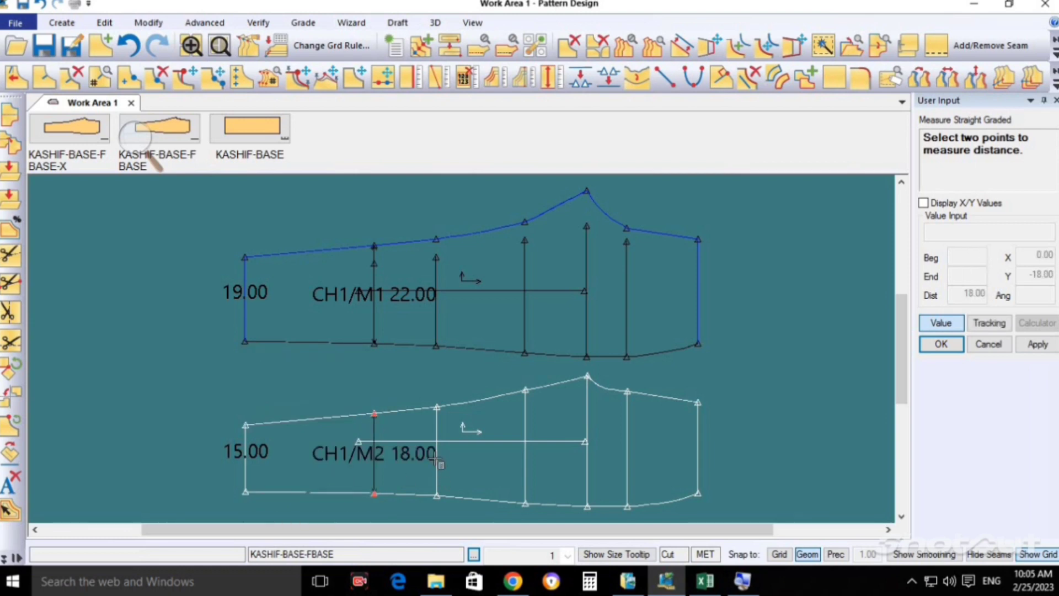
{"action": "right_click", "coordinate": [395, 302]}
{"action": "left_click", "coordinate": [395, 305]}
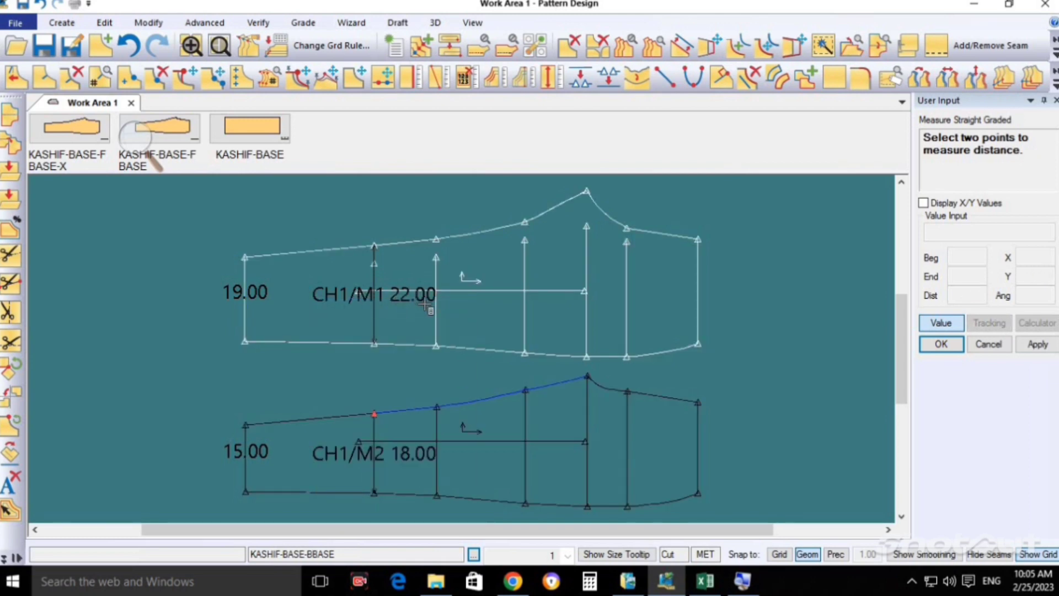
{"action": "right_click", "coordinate": [425, 304]}
{"action": "left_click", "coordinate": [426, 303]}
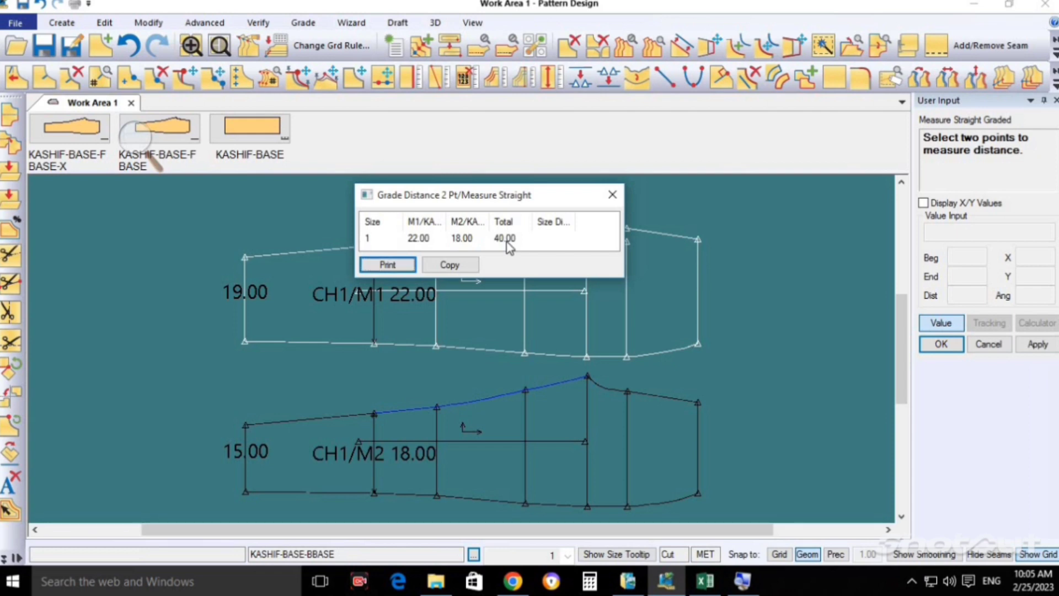
Step: Colour the 1/2 calf width spec 20.0 in cell L14 red, then return to Pattern Design
{"action": "key", "text": "alt+Tab"}
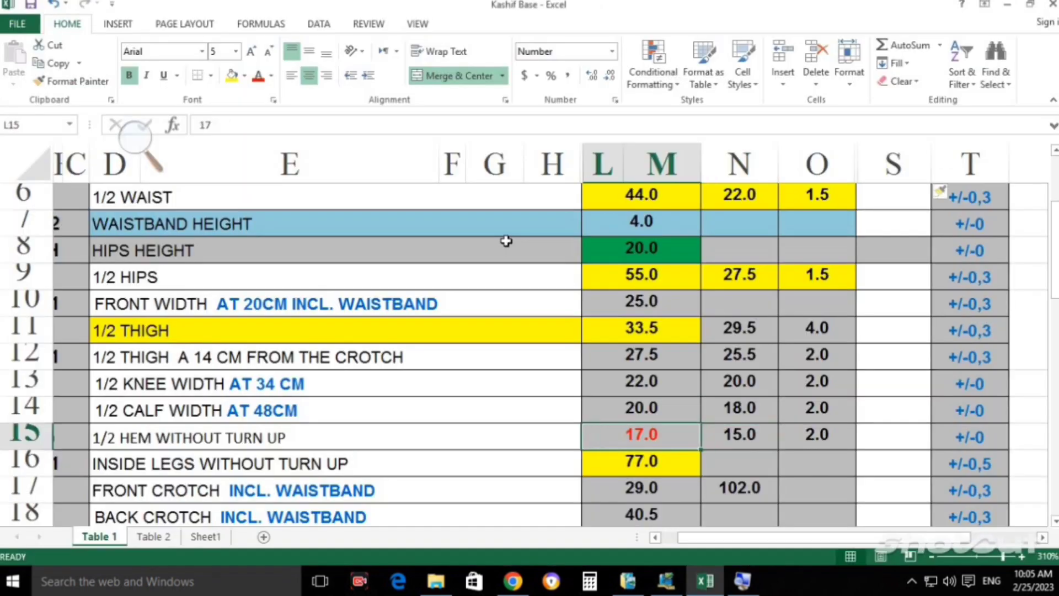
{"action": "key", "text": "Up"}
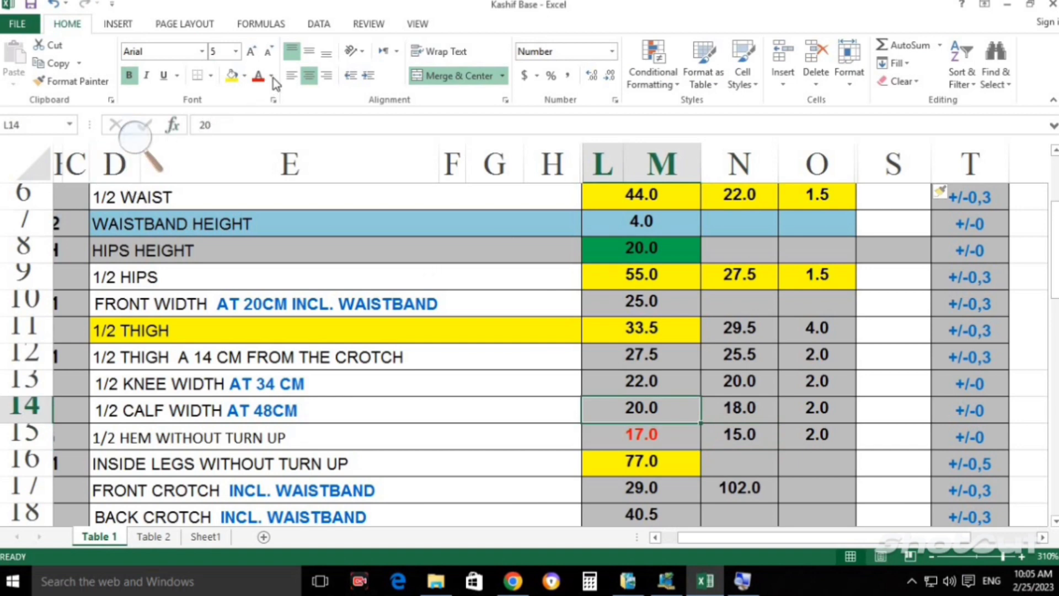
{"action": "left_click", "coordinate": [258, 76]}
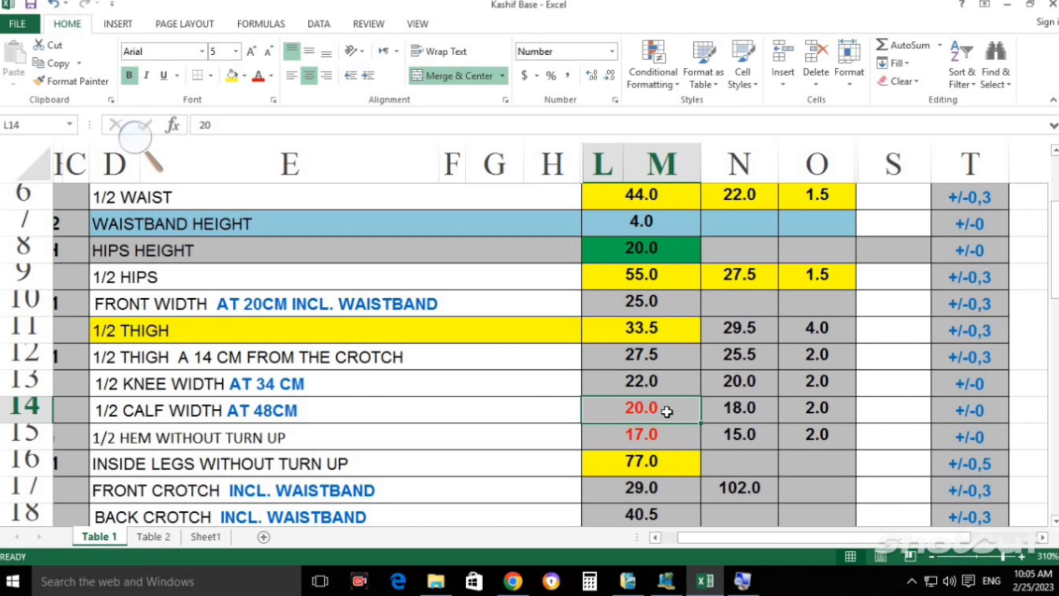
{"action": "left_click", "coordinate": [661, 437]}
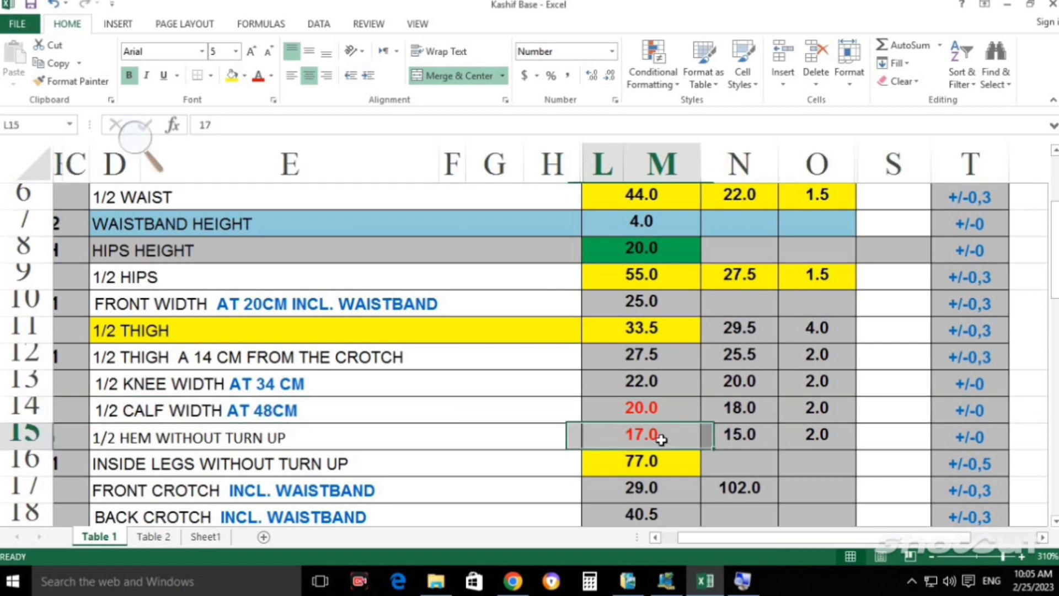
{"action": "left_click", "coordinate": [663, 407]}
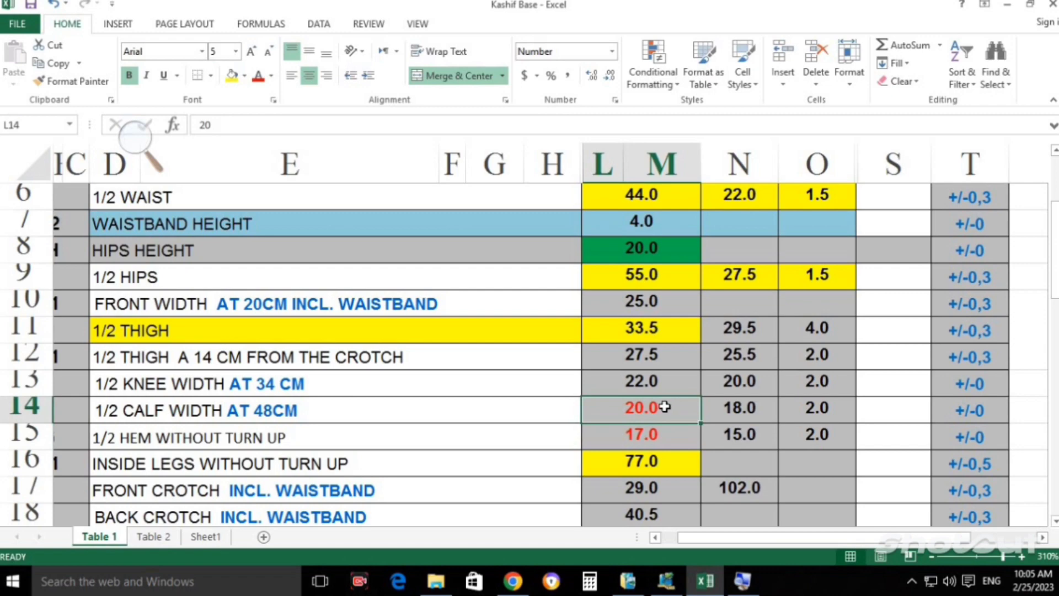
{"action": "key", "text": "alt+Tab"}
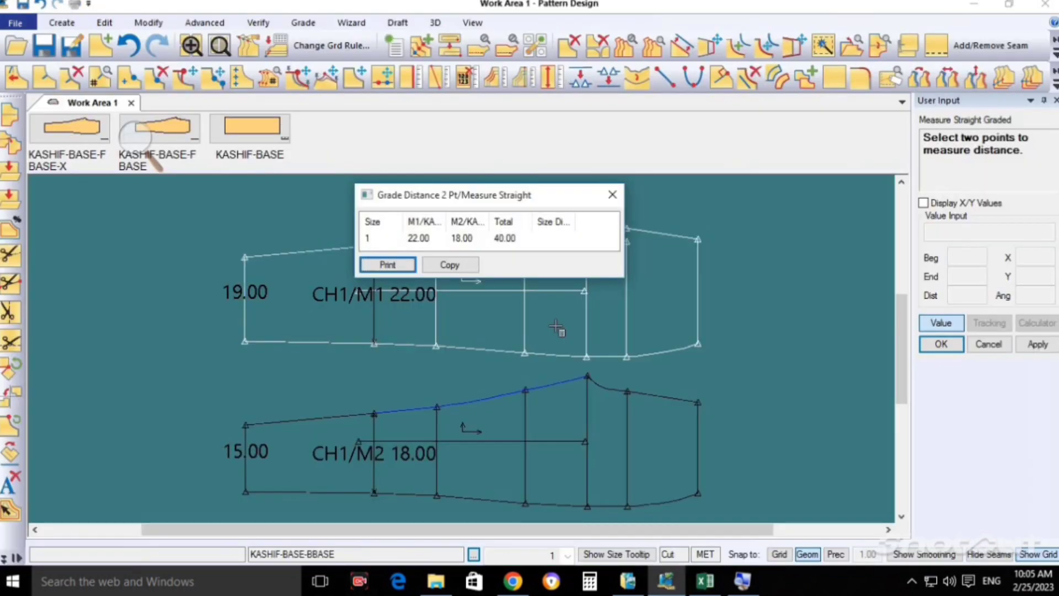
Step: Close the calf results, select the lower piece and start a straight graded measurement
{"action": "key", "text": "Return"}
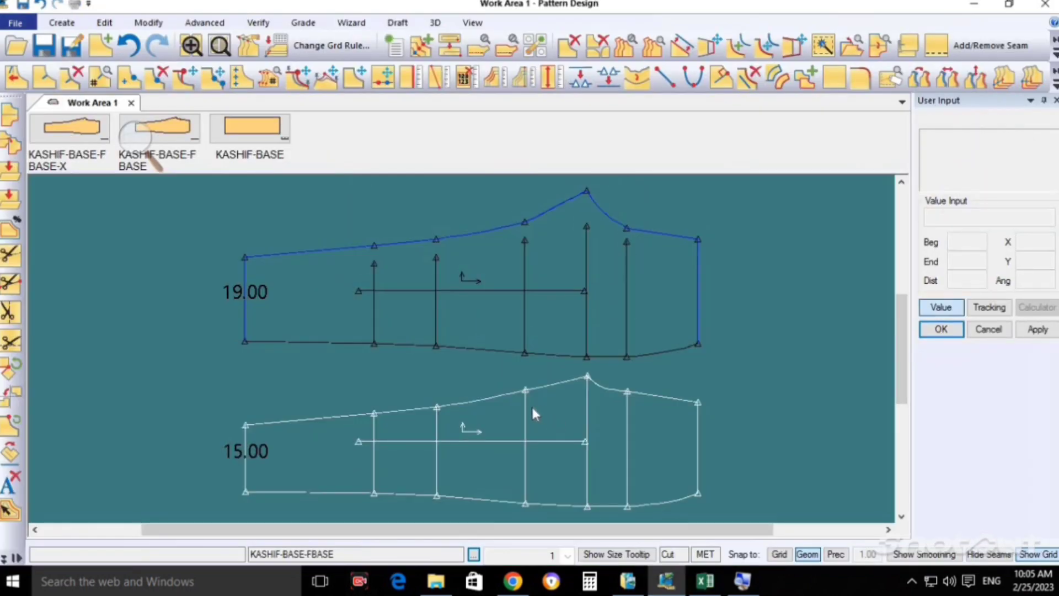
{"action": "left_click", "coordinate": [428, 396]}
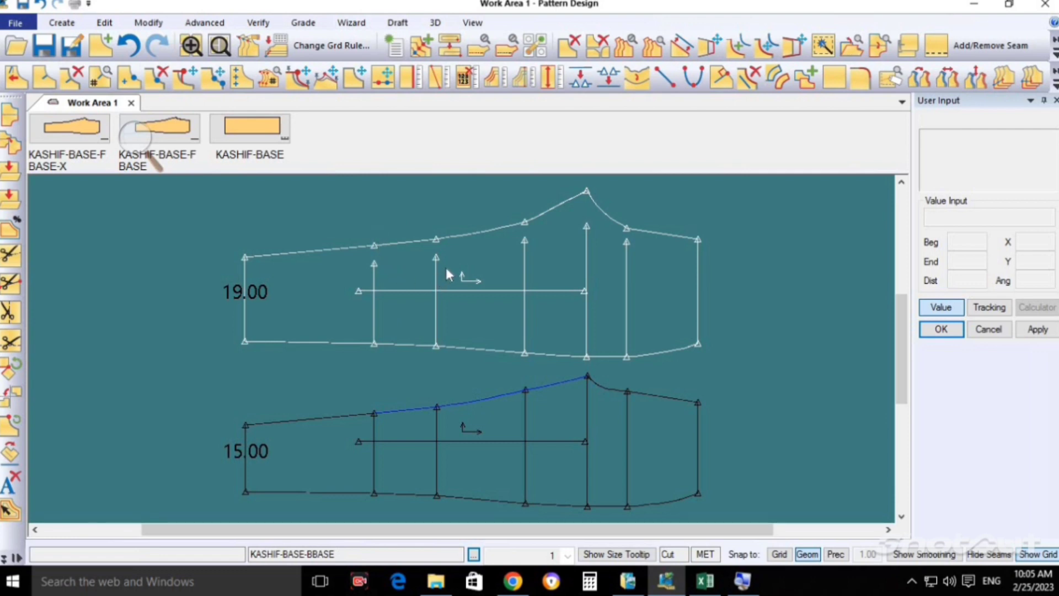
{"action": "key", "text": "alt+Tab"}
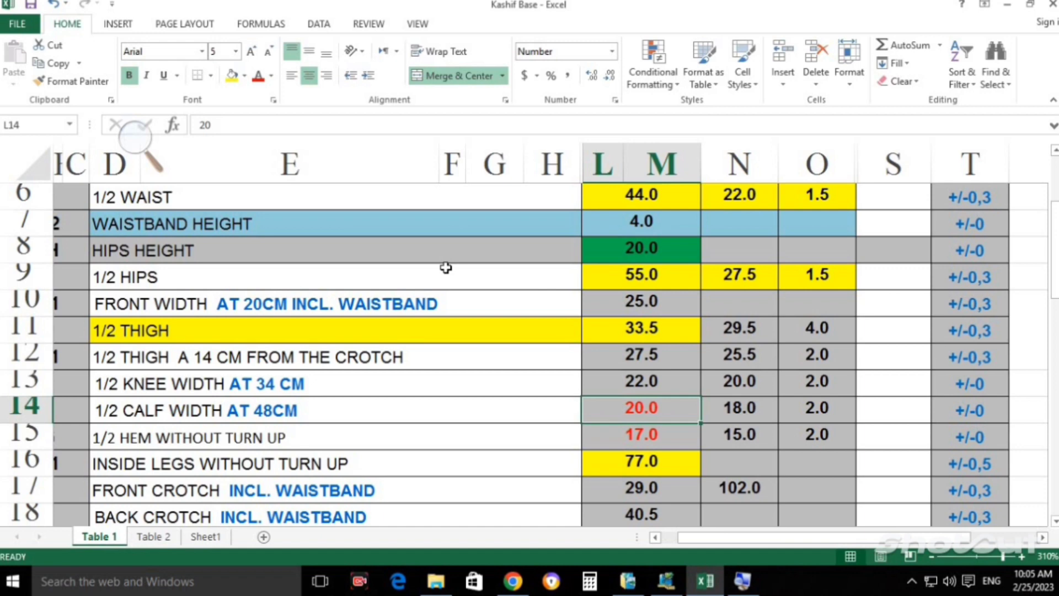
{"action": "key", "text": "alt+Tab"}
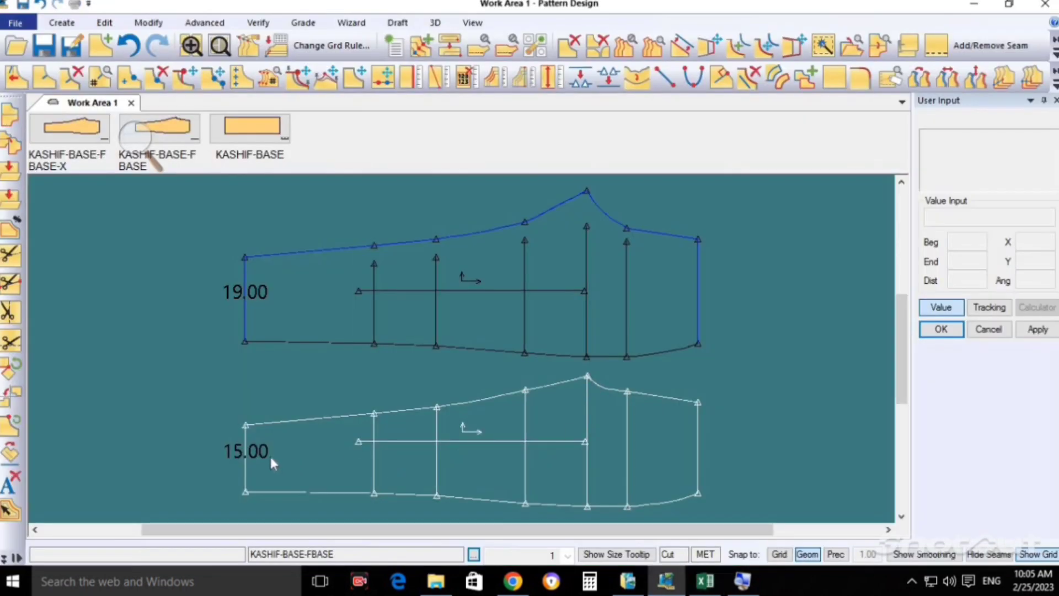
{"action": "left_click", "coordinate": [261, 417]}
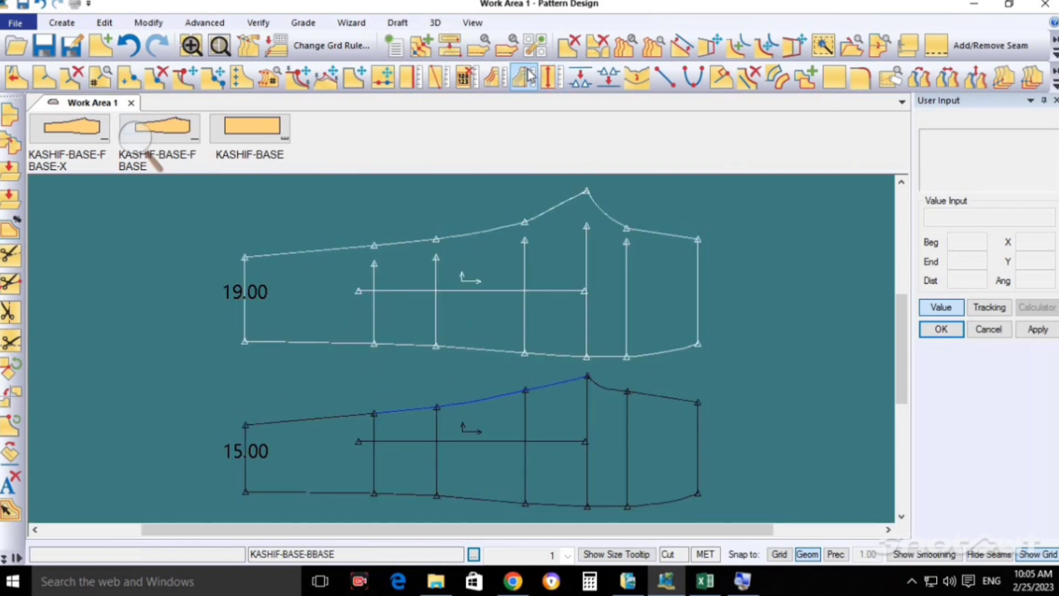
{"action": "left_click", "coordinate": [306, 24]}
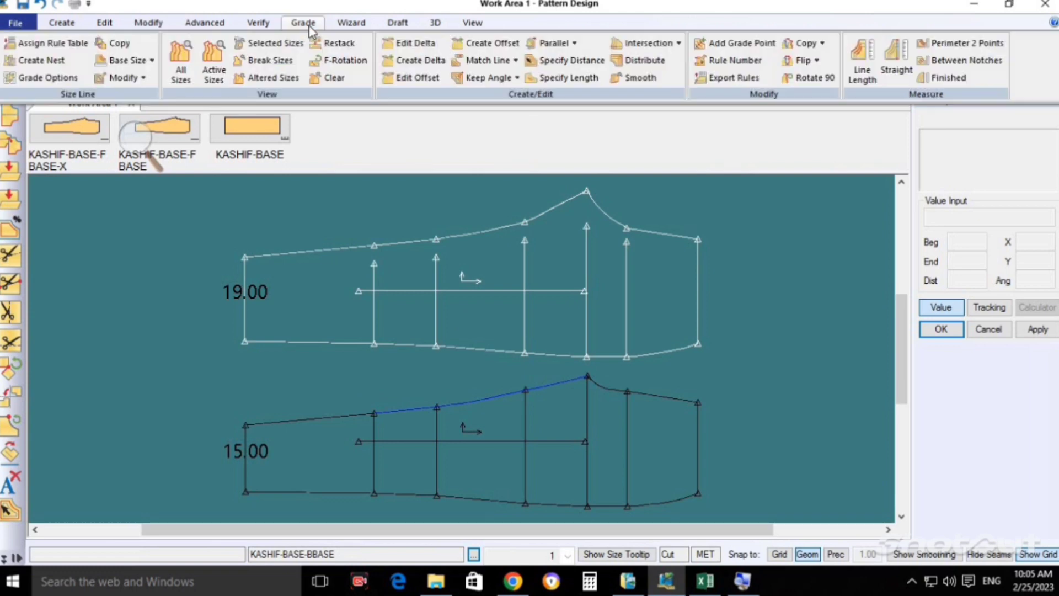
{"action": "left_click", "coordinate": [892, 61]}
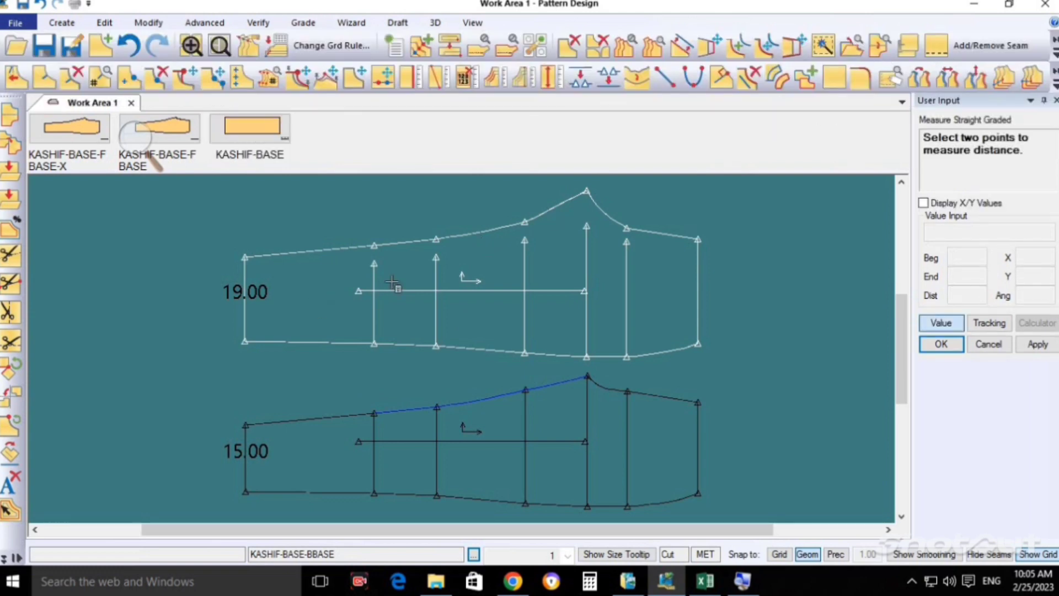
Step: Measure knee widths of 24.00 and 20.00 on both pieces for a 44.00 total
{"action": "left_click", "coordinate": [435, 238]}
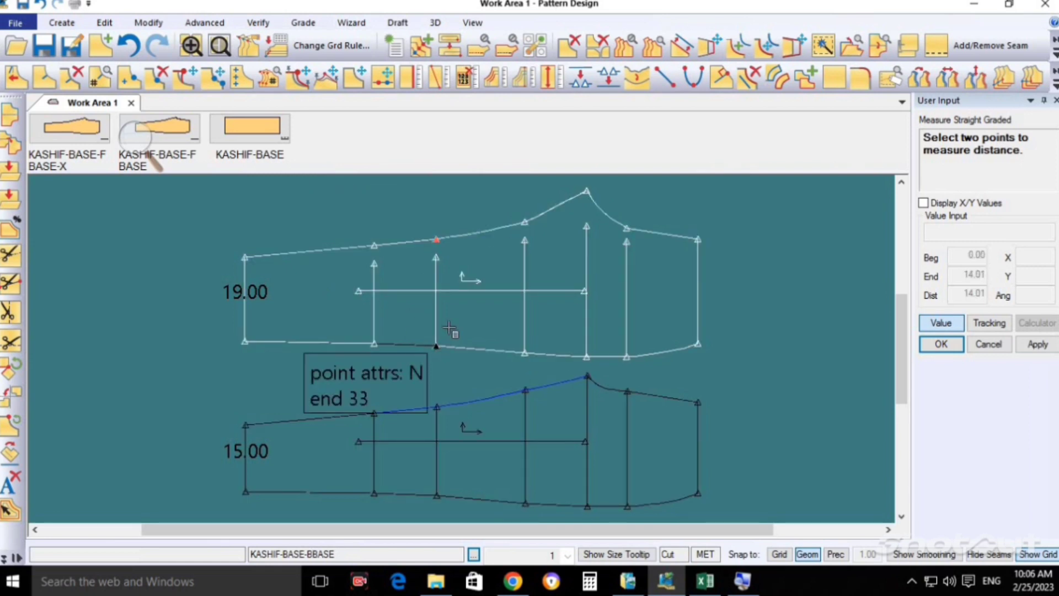
{"action": "left_click", "coordinate": [437, 345]}
{"action": "right_click", "coordinate": [413, 267]}
{"action": "left_click", "coordinate": [445, 277]}
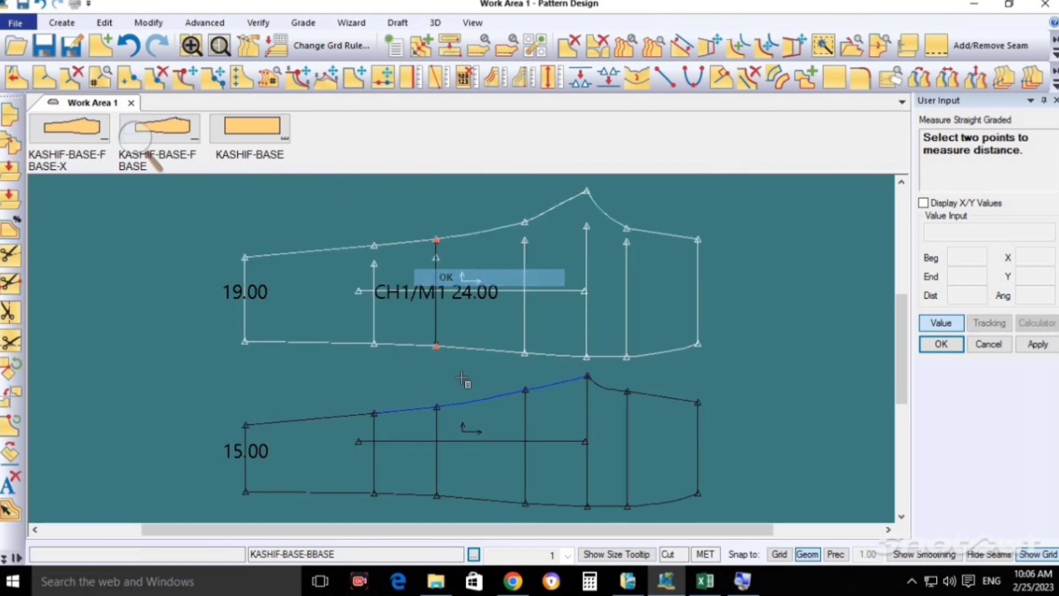
{"action": "left_click", "coordinate": [436, 402]}
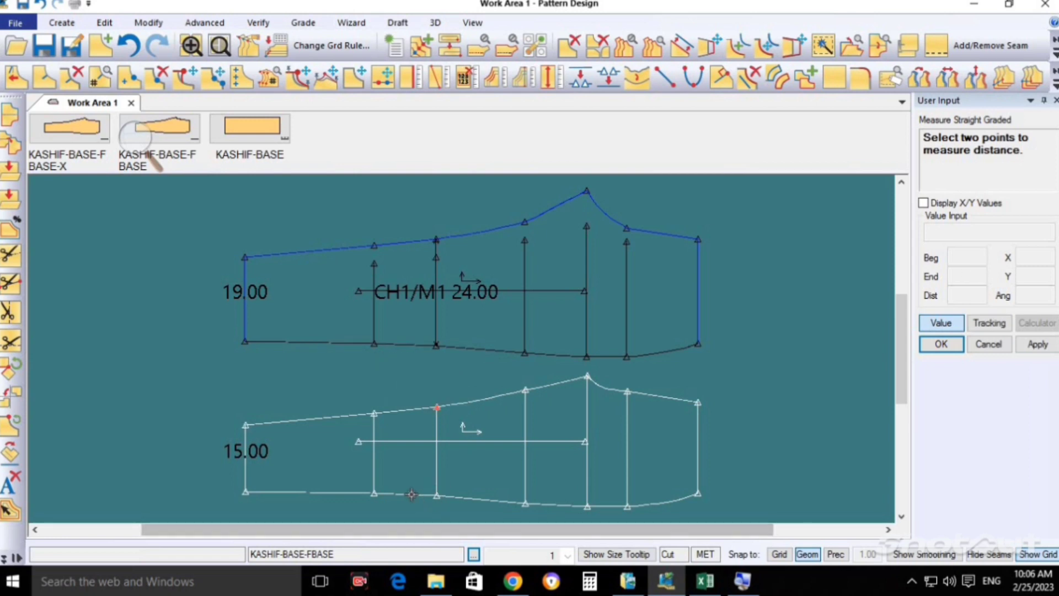
{"action": "left_click", "coordinate": [437, 495]}
{"action": "right_click", "coordinate": [444, 388]}
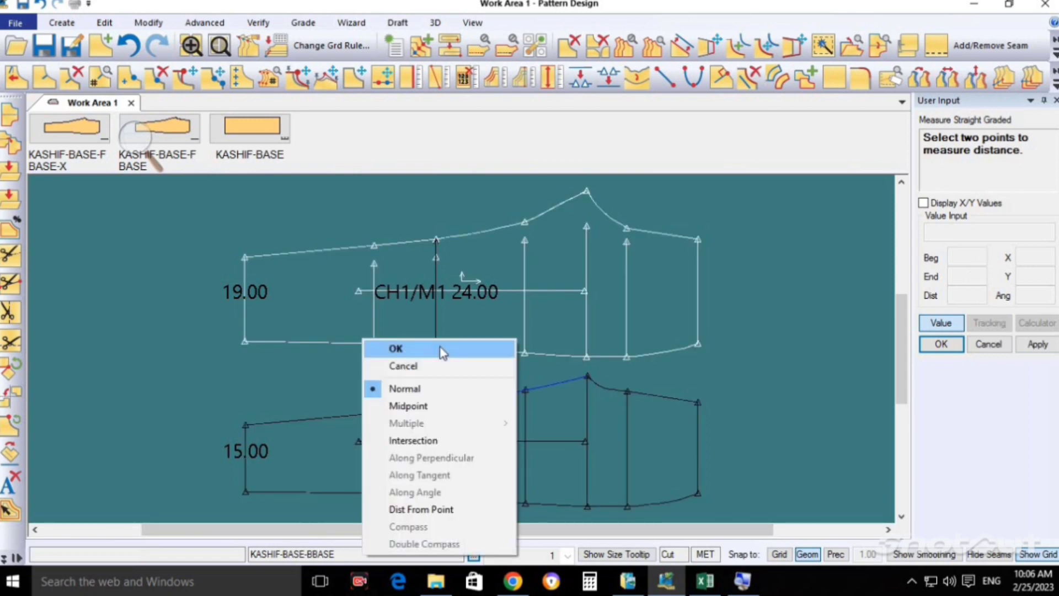
{"action": "left_click", "coordinate": [442, 348]}
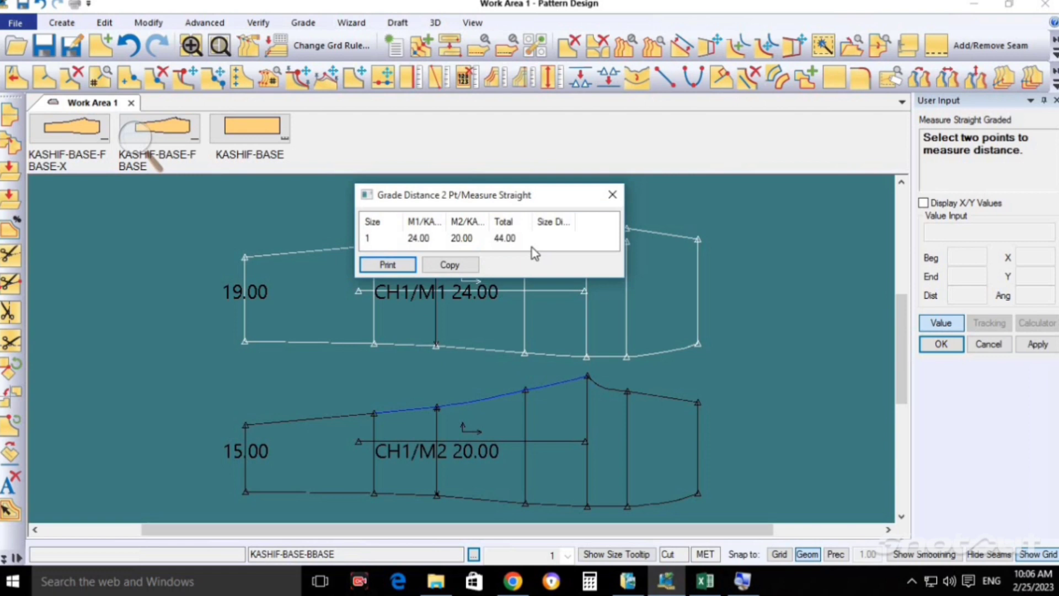
{"action": "key", "text": "alt+Tab"}
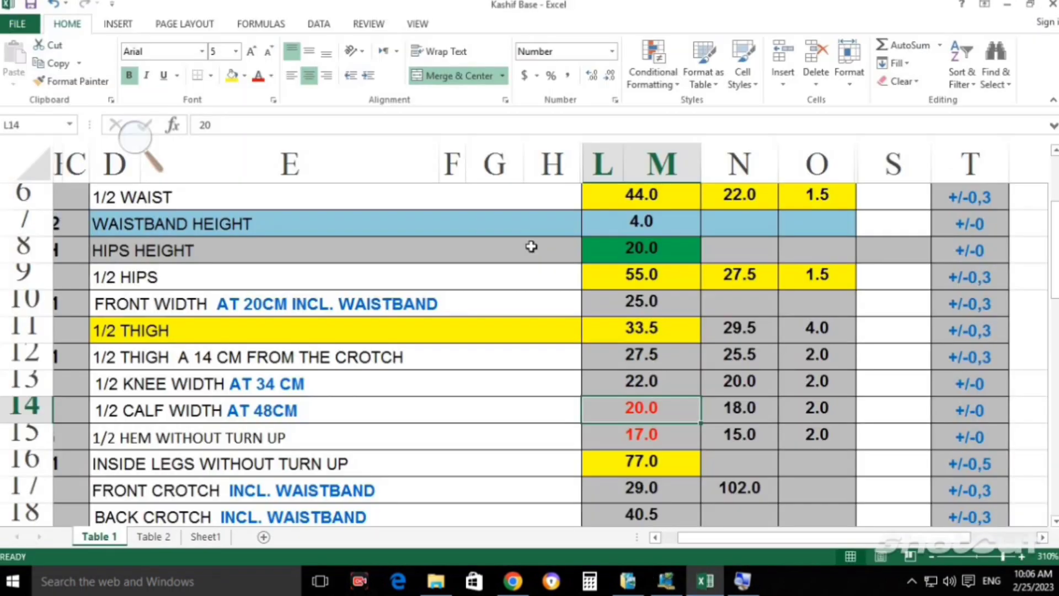
Step: Colour the 1/2 knee width value 22.0 in cell L13 red
{"action": "key", "text": "Up"}
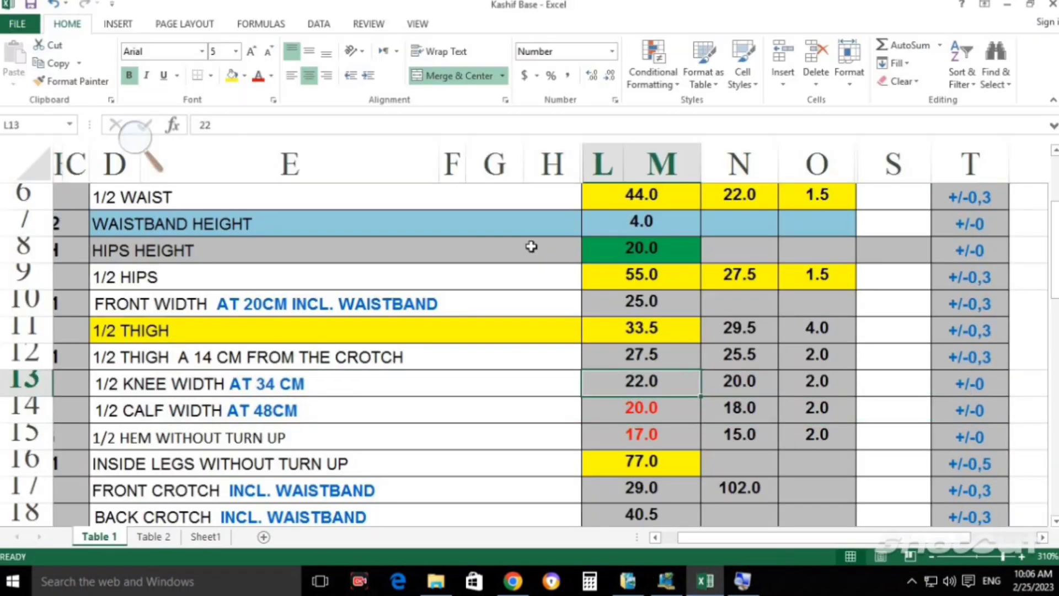
{"action": "left_click", "coordinate": [258, 76]}
{"action": "left_click", "coordinate": [678, 349]}
{"action": "left_click", "coordinate": [671, 387]}
Step: Highlight the thigh at 14 cm row, then return to Pattern Design and clear the knee results
{"action": "left_click", "coordinate": [690, 350]}
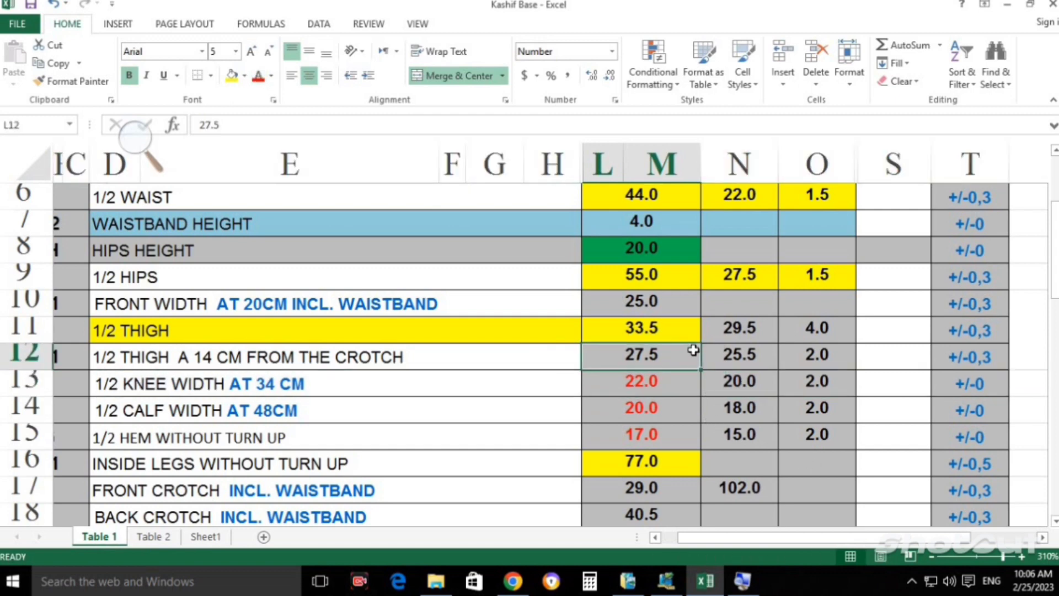
{"action": "key", "text": "shift+space"}
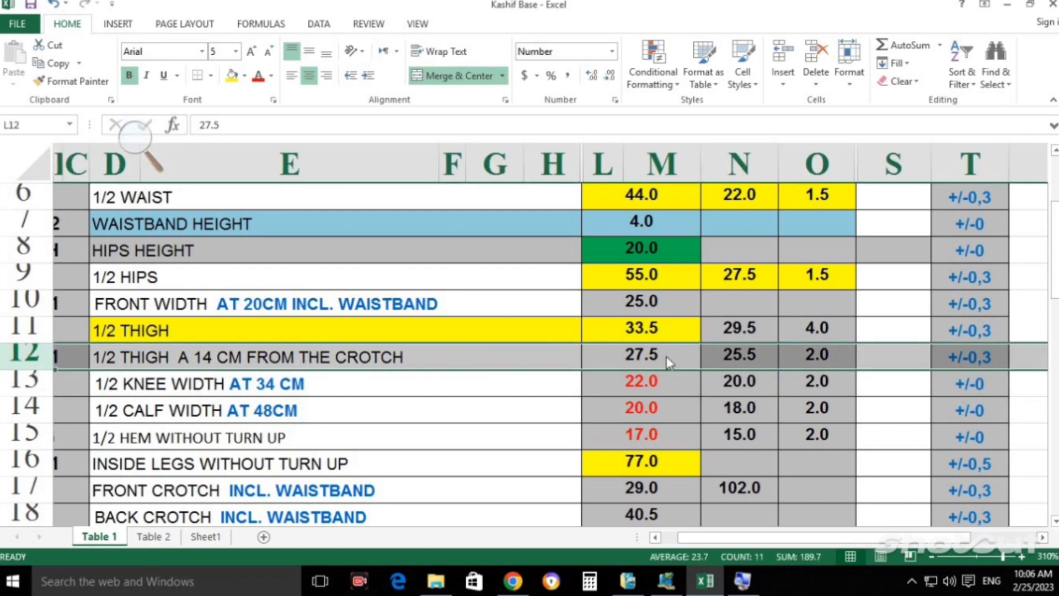
{"action": "key", "text": "alt+Tab"}
{"action": "key", "text": "Escape"}
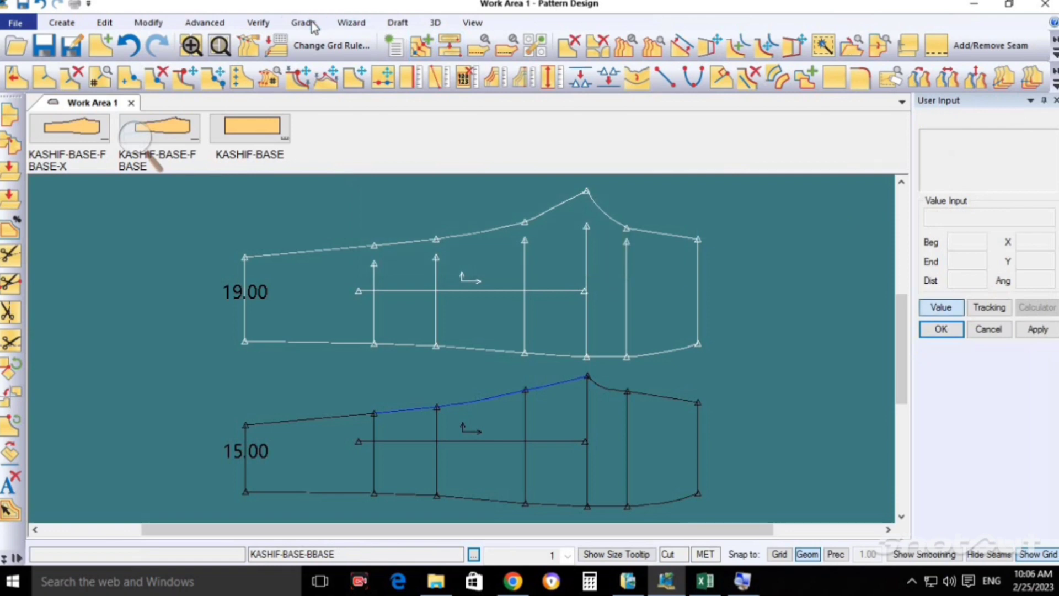
Step: Measure the thigh at 14 cm on both pieces: 29.50 and 25.50, totalling 55.00
{"action": "left_click", "coordinate": [302, 23]}
{"action": "left_click", "coordinate": [872, 66]}
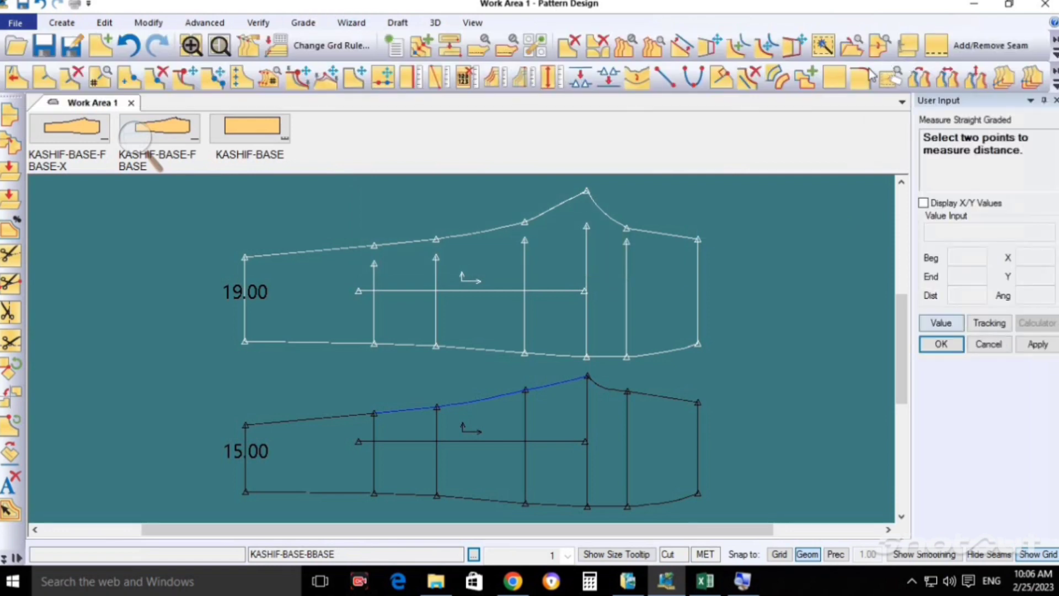
{"action": "left_click", "coordinate": [519, 220]}
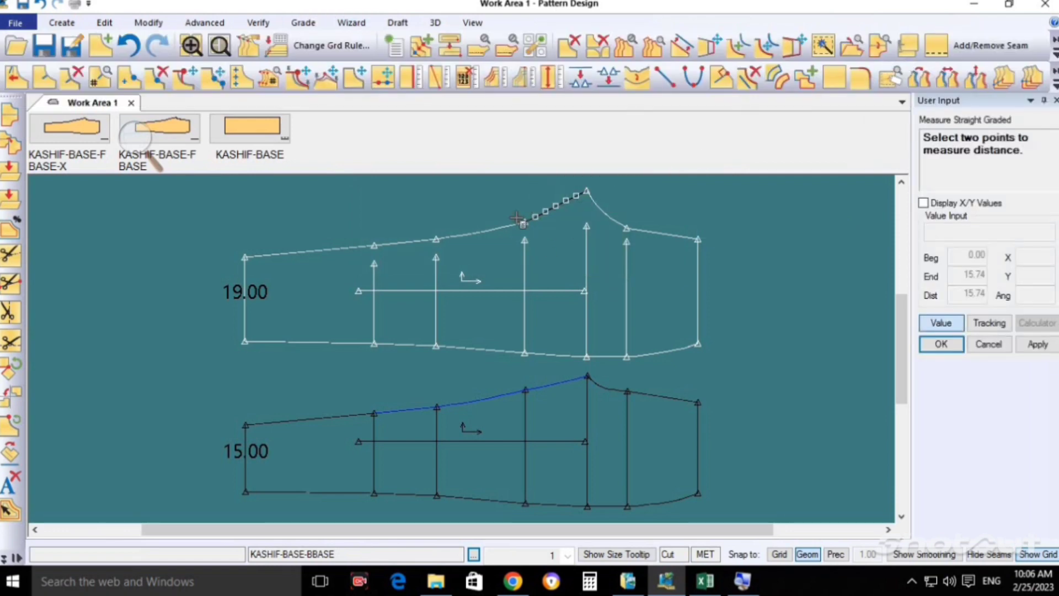
{"action": "left_click", "coordinate": [521, 222]}
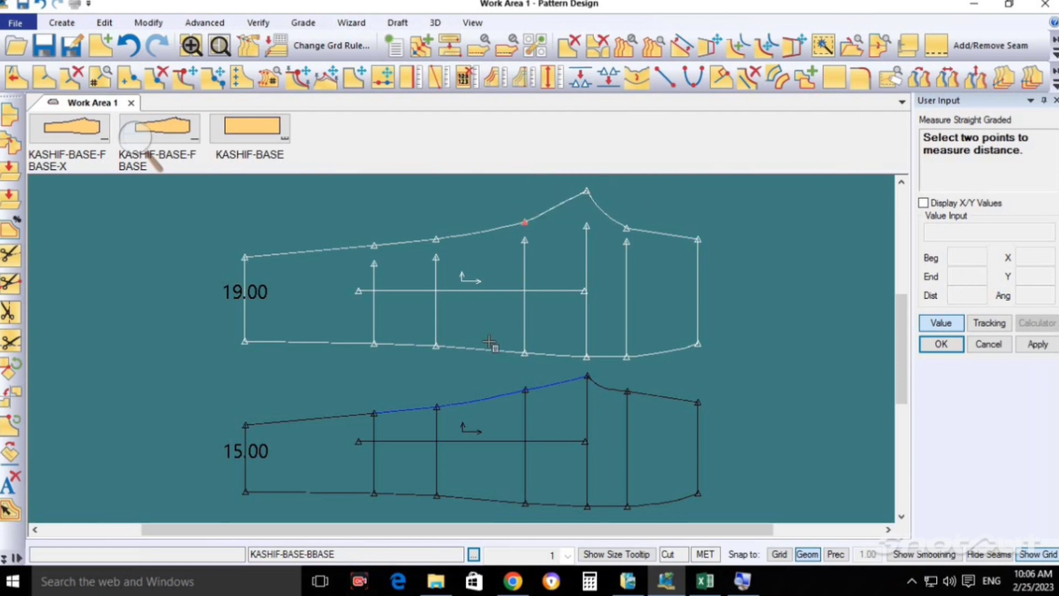
{"action": "left_click", "coordinate": [526, 354]}
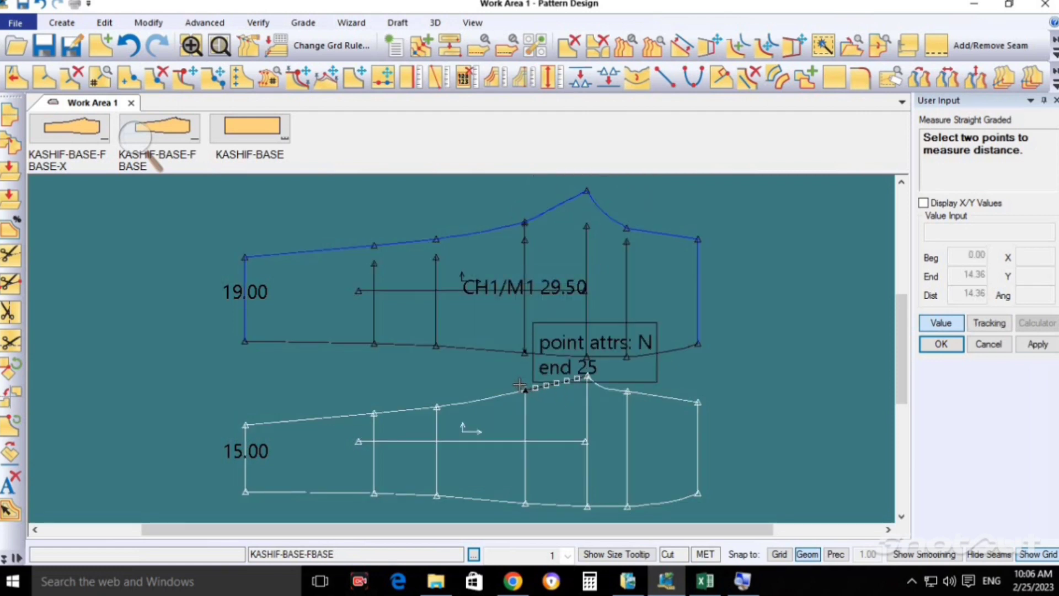
{"action": "left_click", "coordinate": [525, 391]}
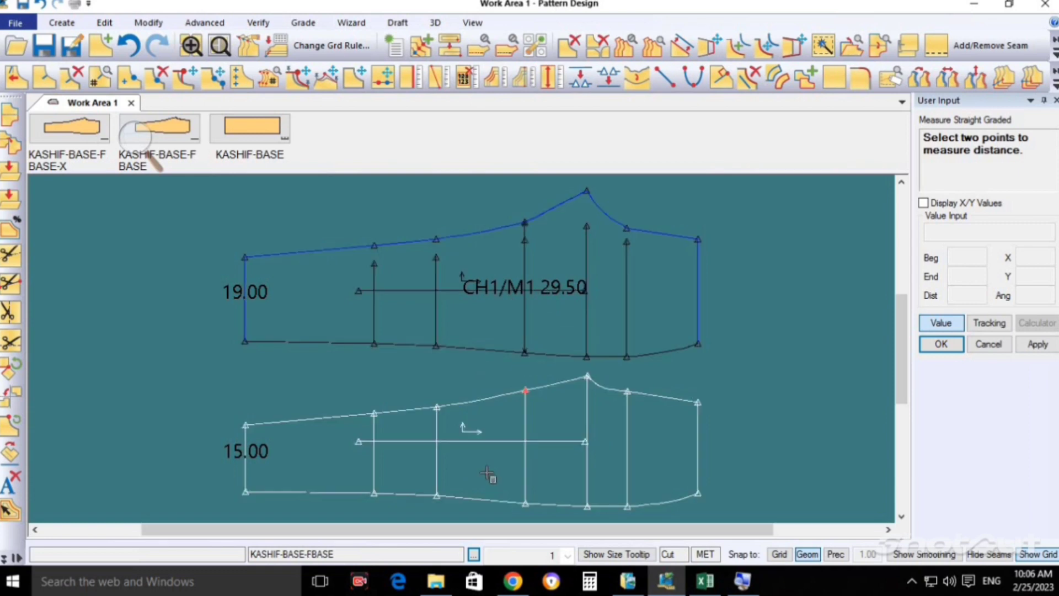
{"action": "left_click", "coordinate": [527, 505]}
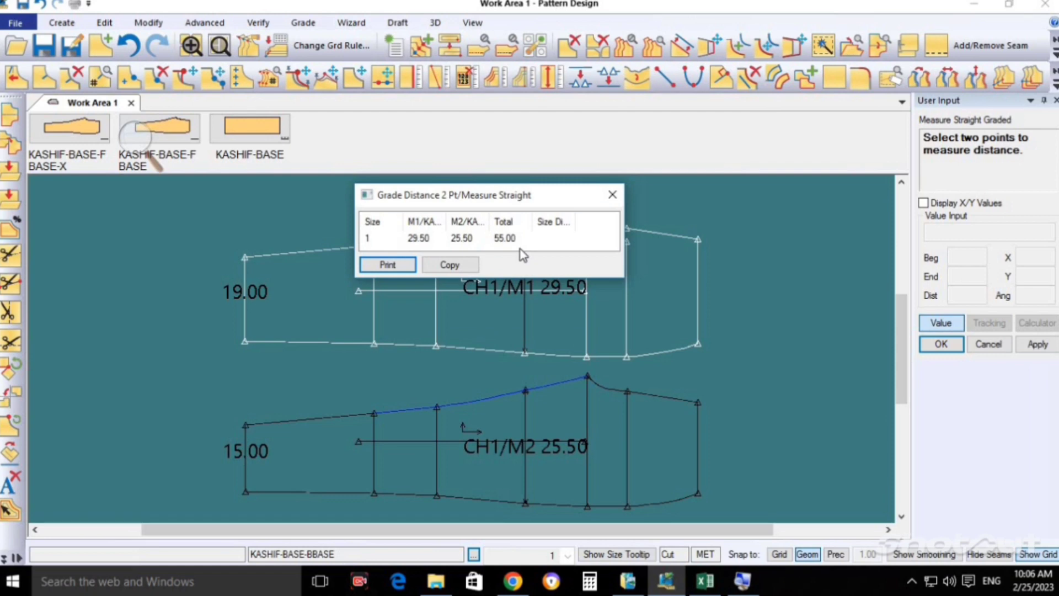
{"action": "key", "text": "alt+Tab"}
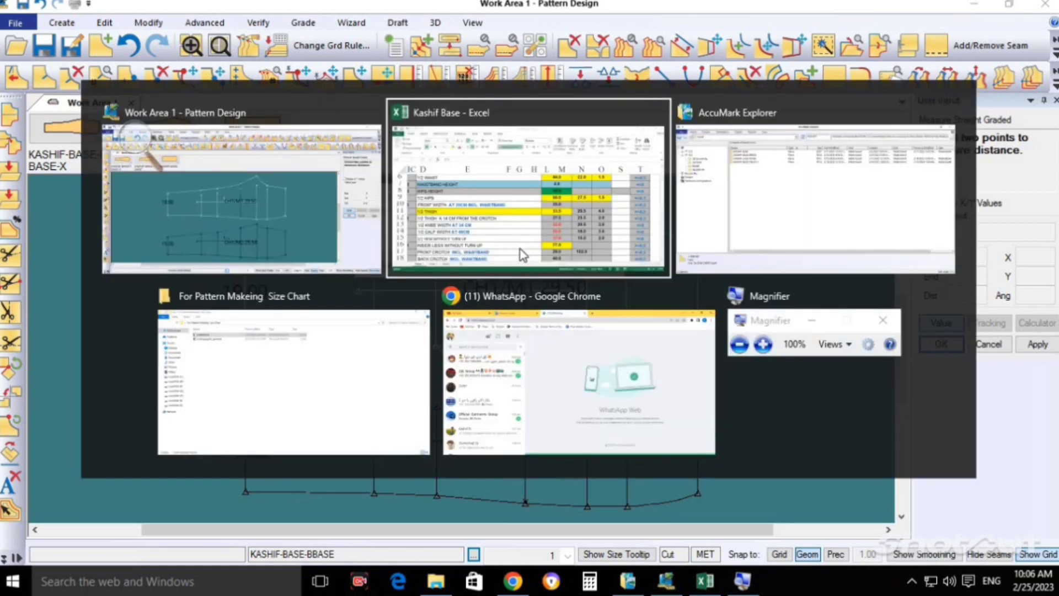
Step: Colour the thigh-at-14 cm value 27.5 in cell L12 red and recheck the pattern total
{"action": "key", "text": "Left"}
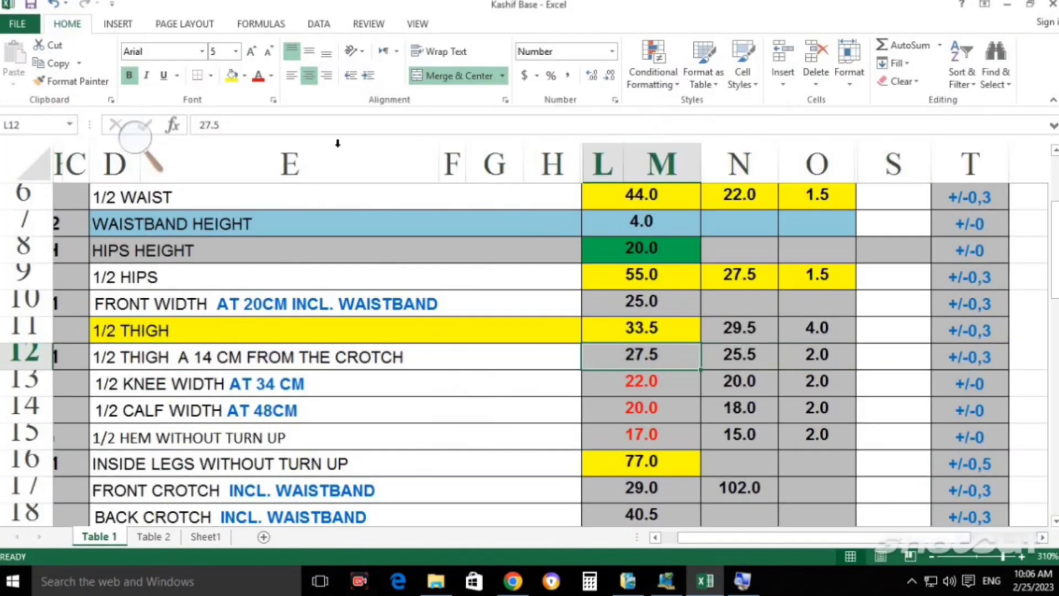
{"action": "left_click", "coordinate": [270, 81]}
{"action": "key", "text": "alt+Tab"}
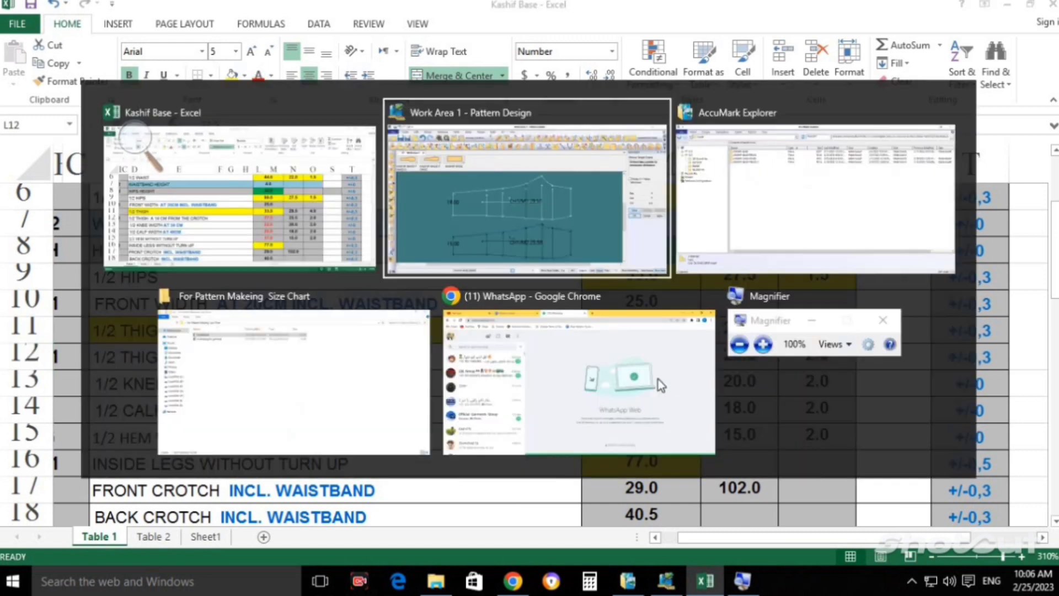
{"action": "key", "text": "alt+Tab"}
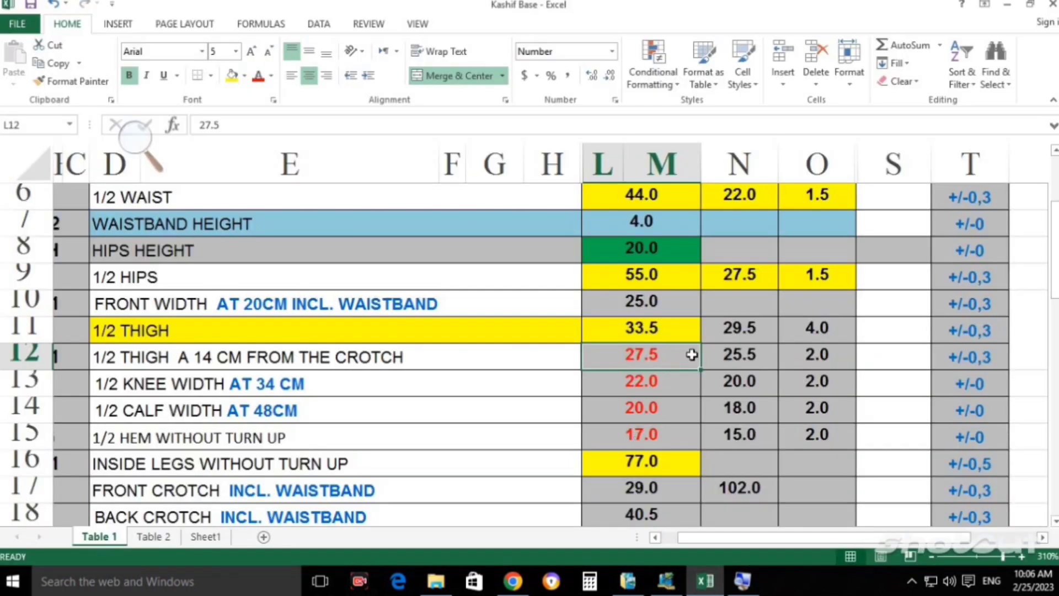
Step: Highlight the thigh at 14 cm and 1/2 thigh rows, then return to Pattern Design
{"action": "key", "text": "Up"}
{"action": "key", "text": "Down"}
{"action": "key", "text": "shift+space"}
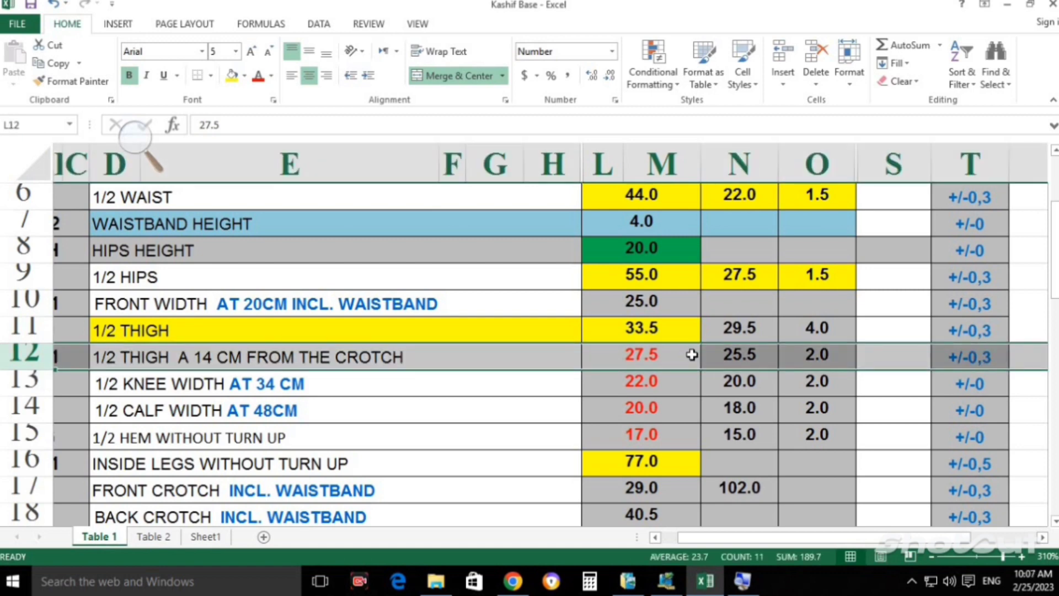
{"action": "key", "text": "Up"}
{"action": "key", "text": "shift+space"}
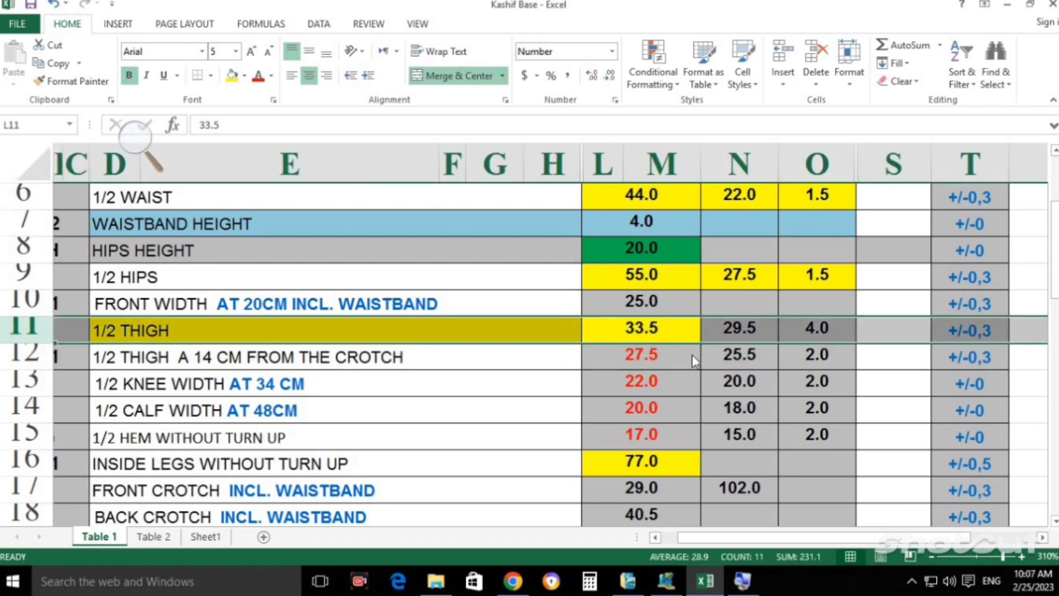
{"action": "key", "text": "alt+Tab"}
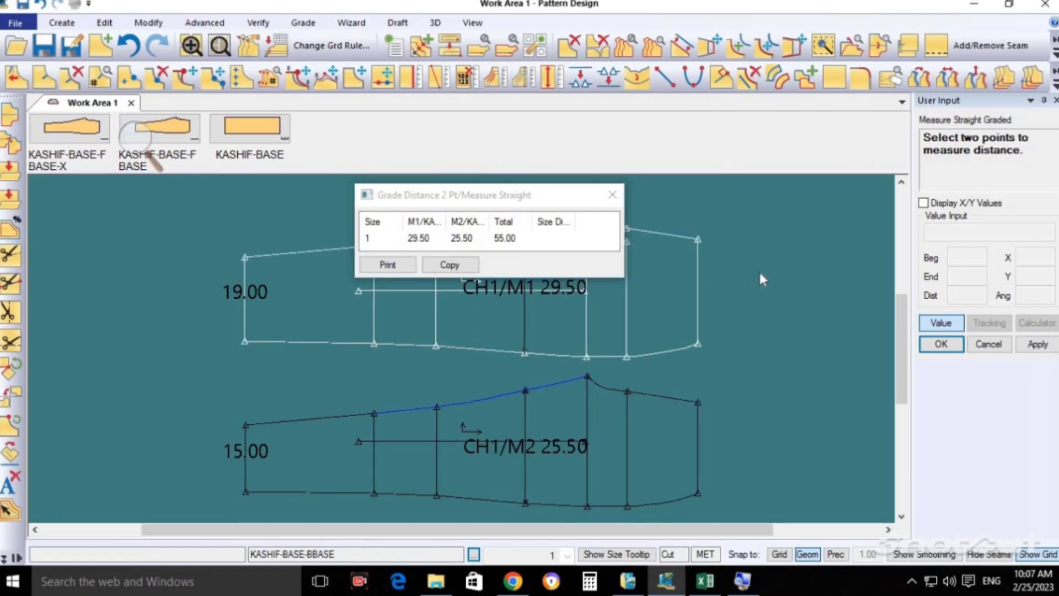
Step: Clear the old results and measure the upper piece's thigh width as 37.50
{"action": "key", "text": "Escape"}
{"action": "left_click", "coordinate": [303, 22]}
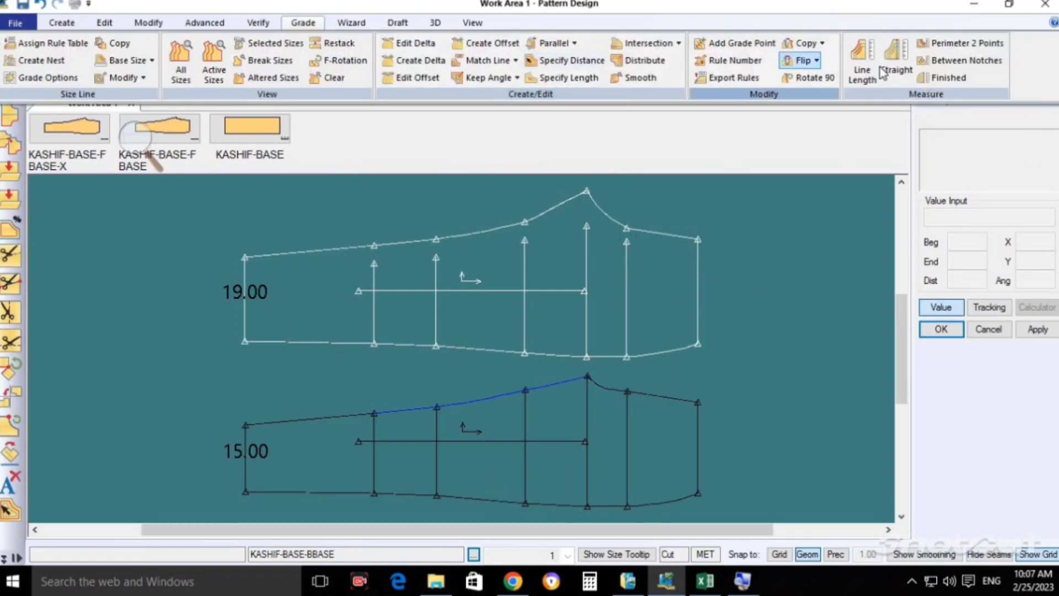
{"action": "left_click", "coordinate": [902, 61]}
{"action": "left_click", "coordinate": [525, 222]}
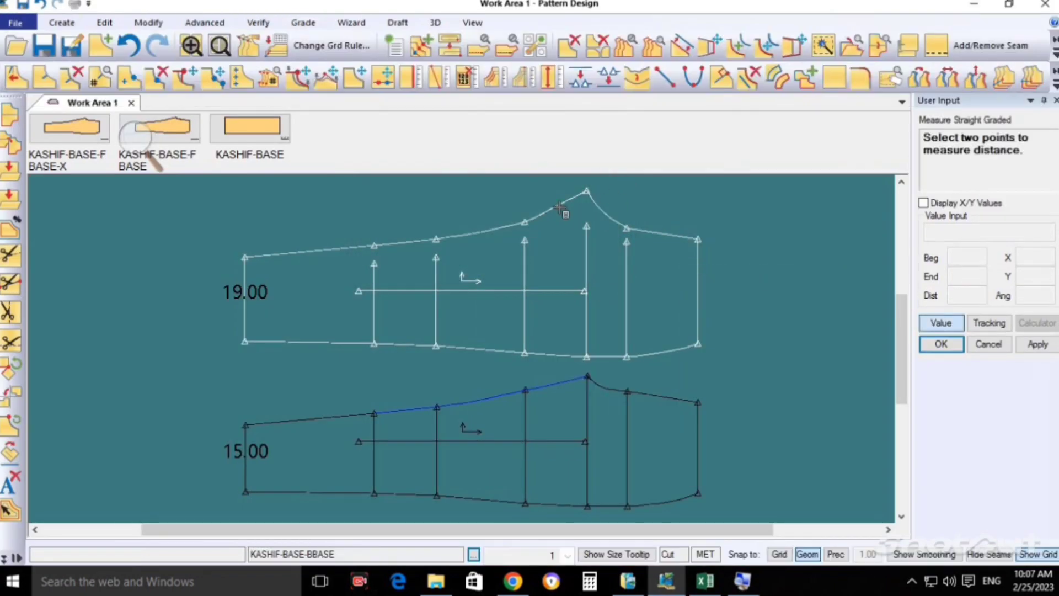
{"action": "left_click", "coordinate": [588, 191]}
{"action": "left_click", "coordinate": [590, 356]}
{"action": "right_click", "coordinate": [587, 279]}
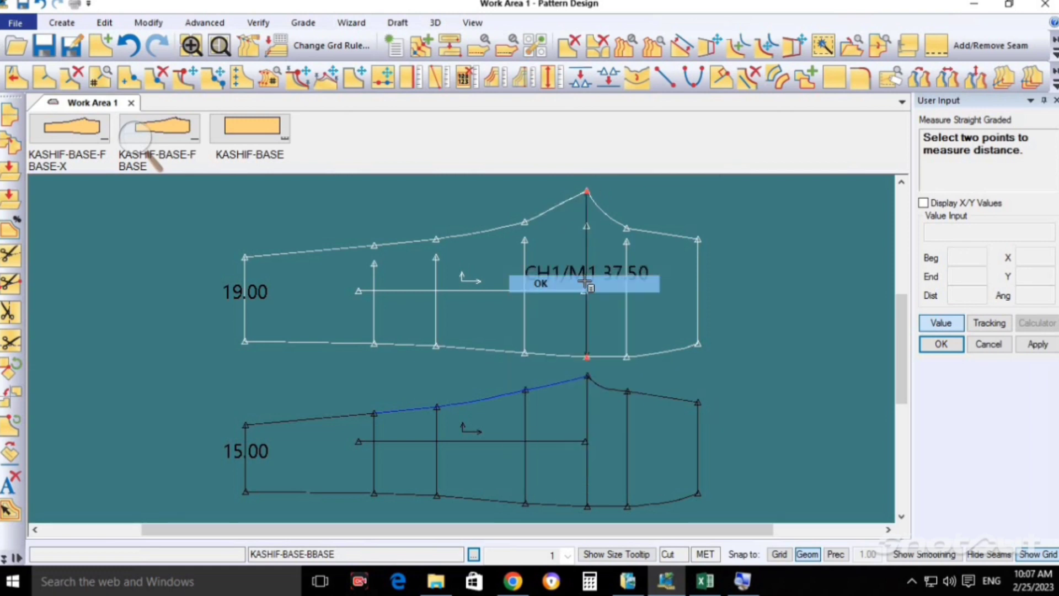
{"action": "left_click", "coordinate": [586, 280]}
Step: Measure the lower piece's thigh width as 29.50, giving a 67.00 total
{"action": "left_click", "coordinate": [587, 377]}
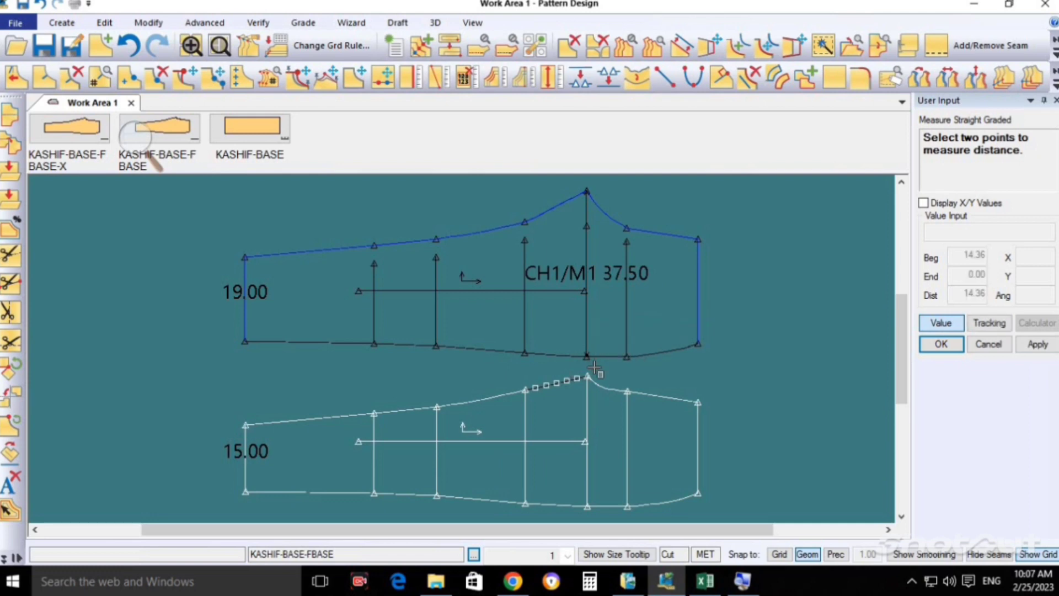
{"action": "left_click", "coordinate": [589, 507]}
{"action": "right_click", "coordinate": [586, 292]}
{"action": "left_click", "coordinate": [586, 301]}
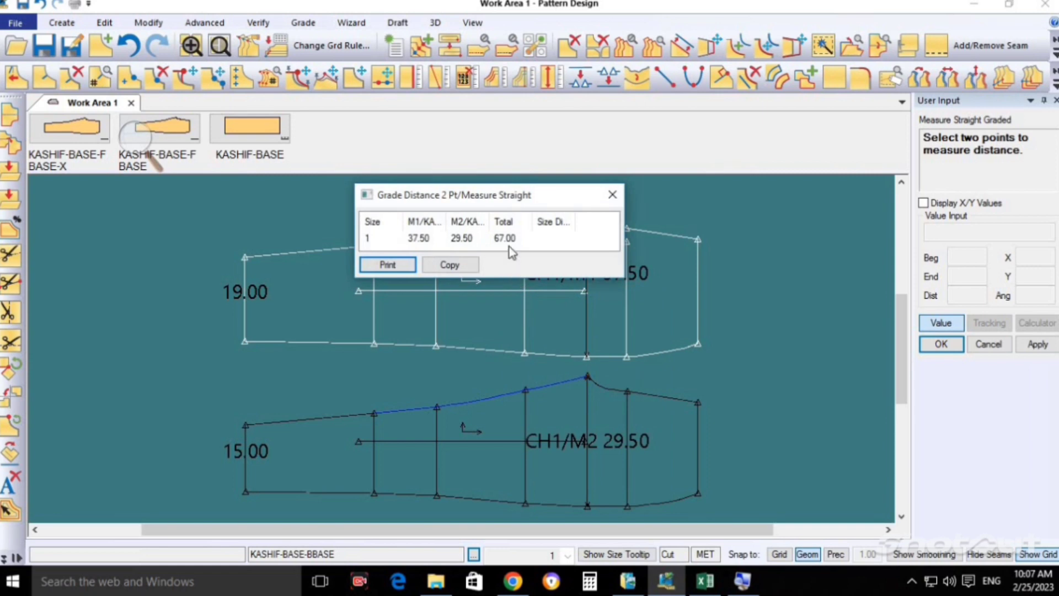
Step: Colour the 1/2 thigh value 33.5 in cell L11 red and recheck the pattern
{"action": "key", "text": "alt+Tab"}
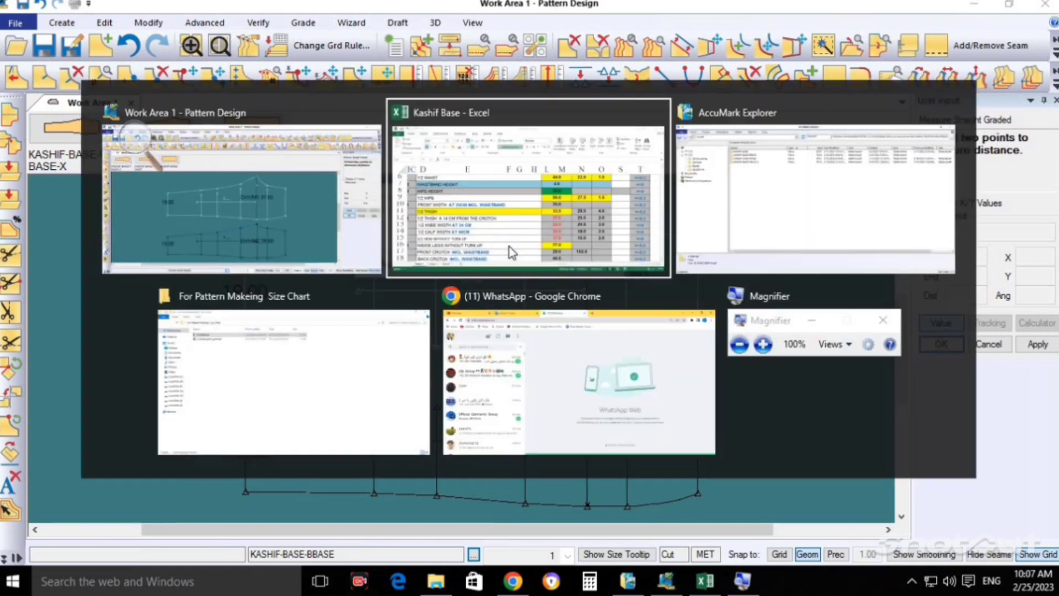
{"action": "key", "text": "Right"}
{"action": "key", "text": "Left"}
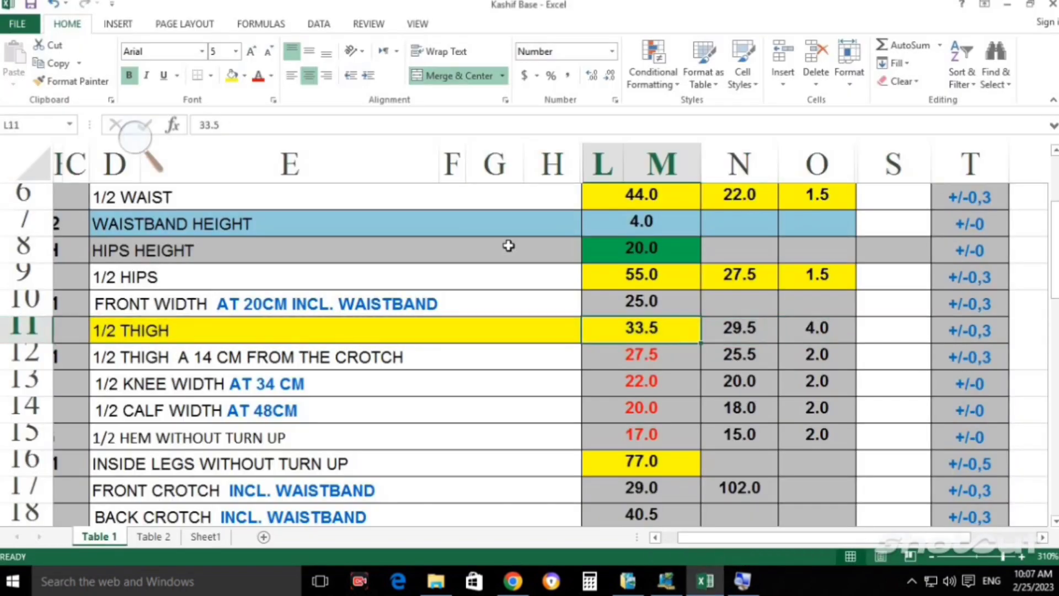
{"action": "left_click", "coordinate": [258, 75]}
{"action": "key", "text": "alt+Tab"}
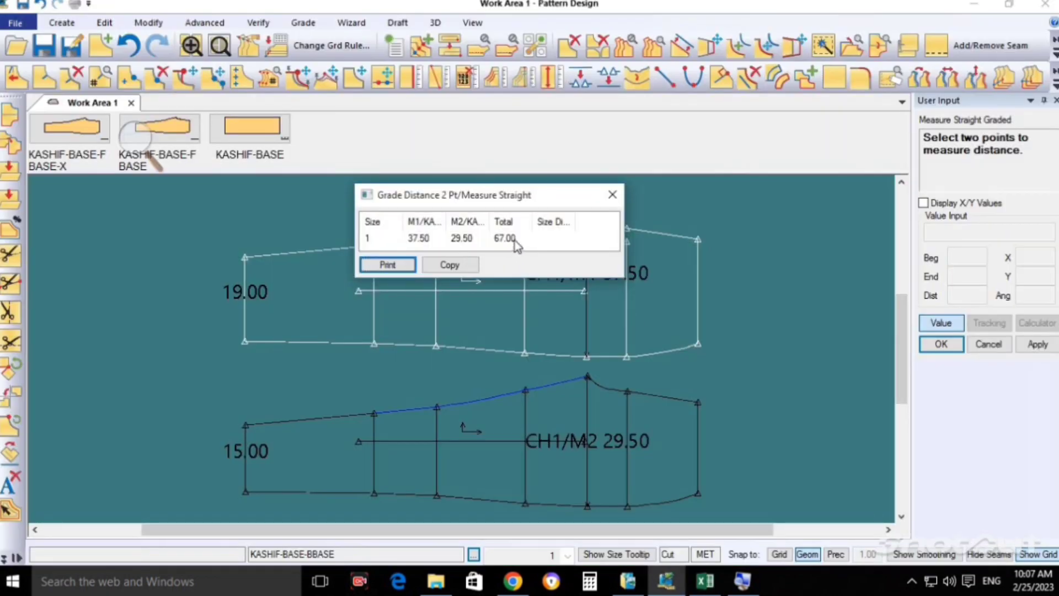
{"action": "key", "text": "alt+Tab"}
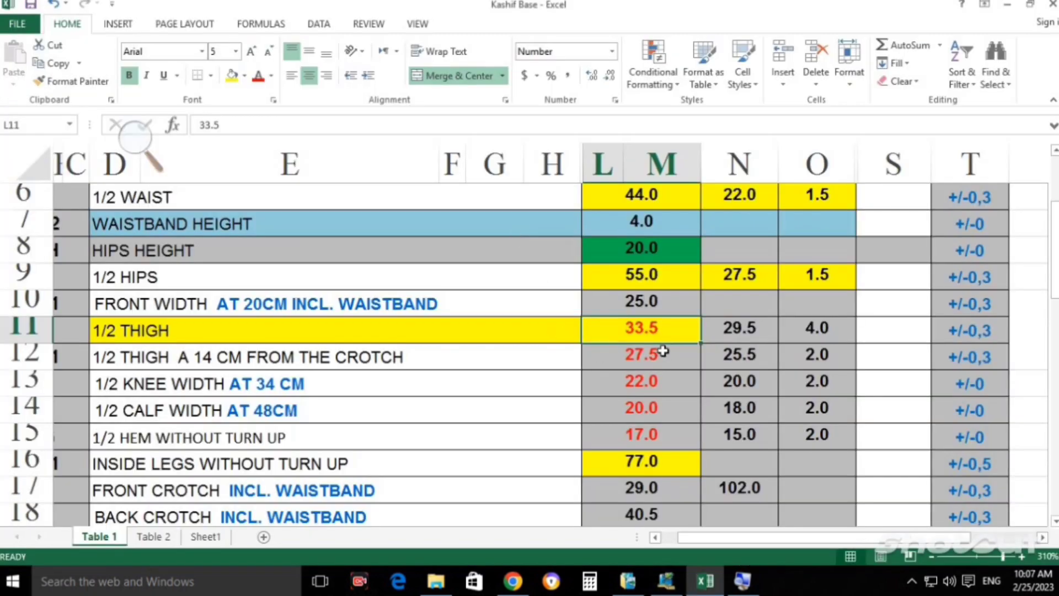
Step: Move up from the hem value to the 1/2 HIPS row (55.0) and select it
{"action": "left_click", "coordinate": [645, 432]}
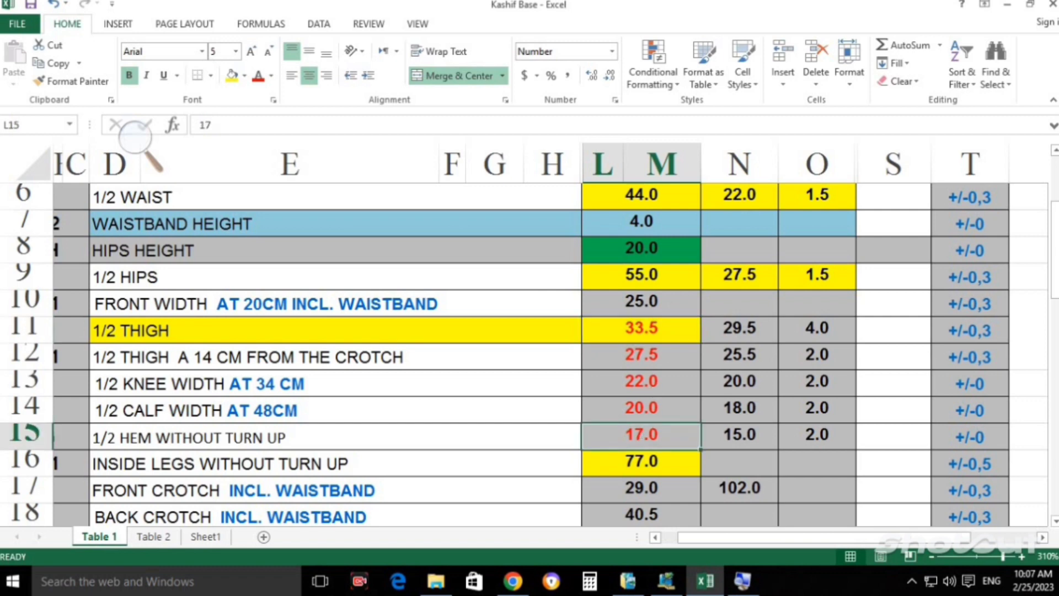
{"action": "key", "text": "Up"}
{"action": "key", "text": "Up"}
{"action": "key", "text": "Up"}
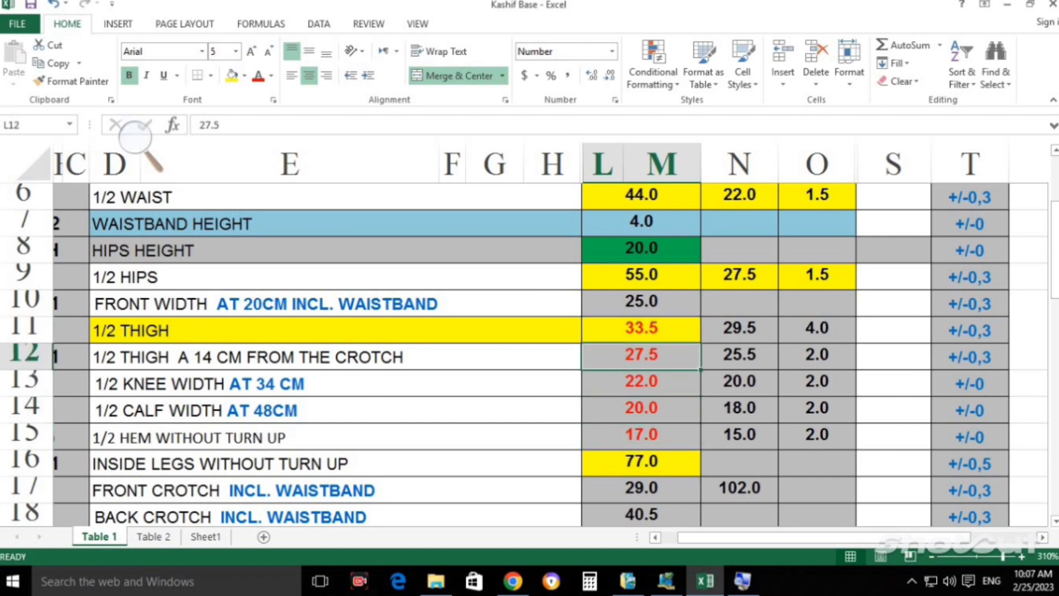
{"action": "key", "text": "Up"}
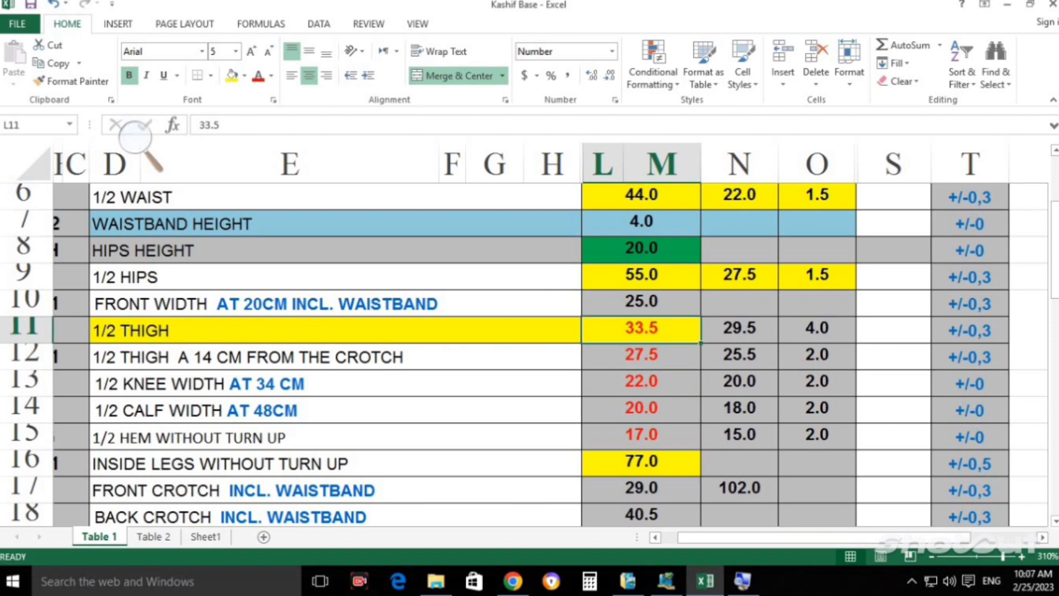
{"action": "key", "text": "Up"}
{"action": "key", "text": "Up"}
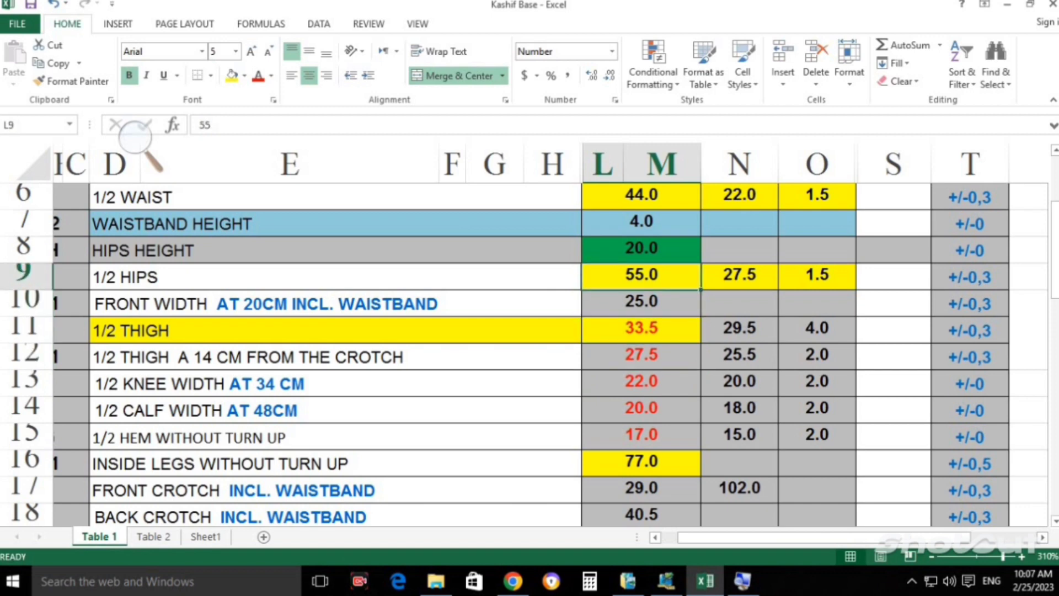
{"action": "key", "text": "shift+space"}
{"action": "key", "text": "alt+Tab"}
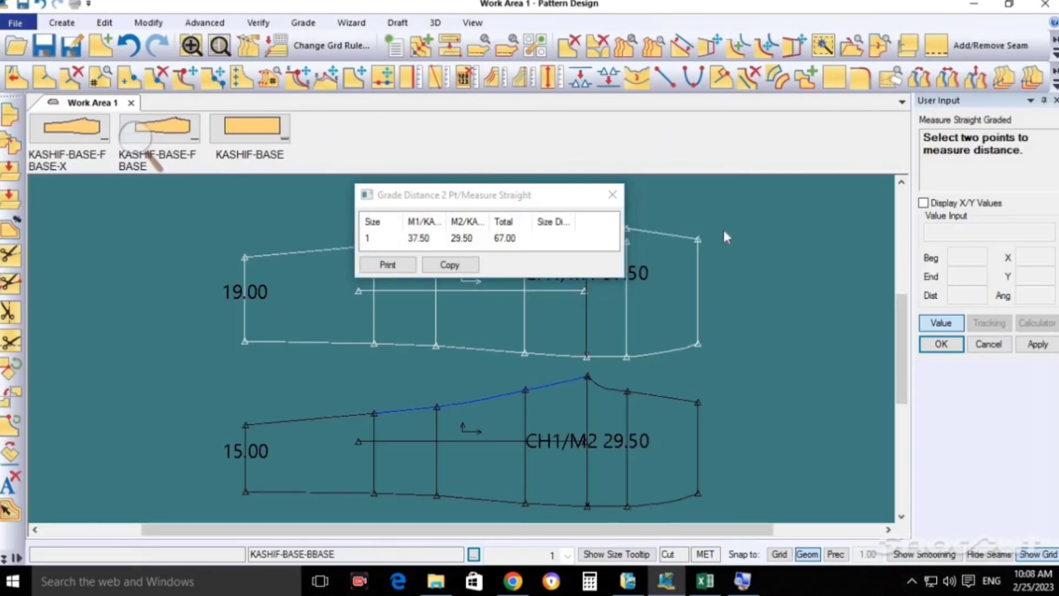
Step: Close the previous results and start a straight graded measurement
{"action": "right_click", "coordinate": [723, 227]}
{"action": "left_click", "coordinate": [723, 230]}
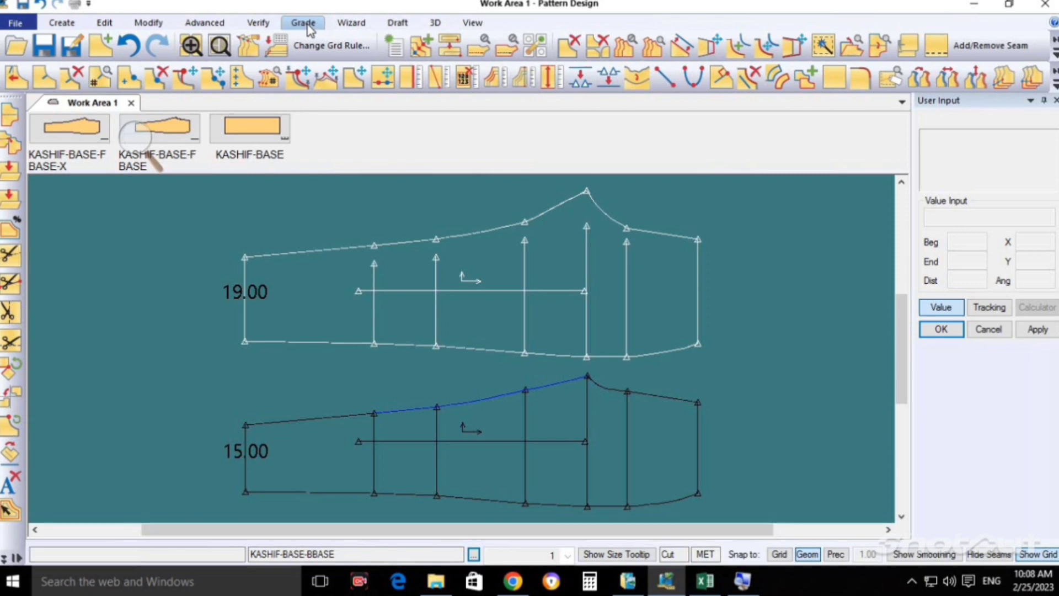
{"action": "left_click", "coordinate": [304, 23]}
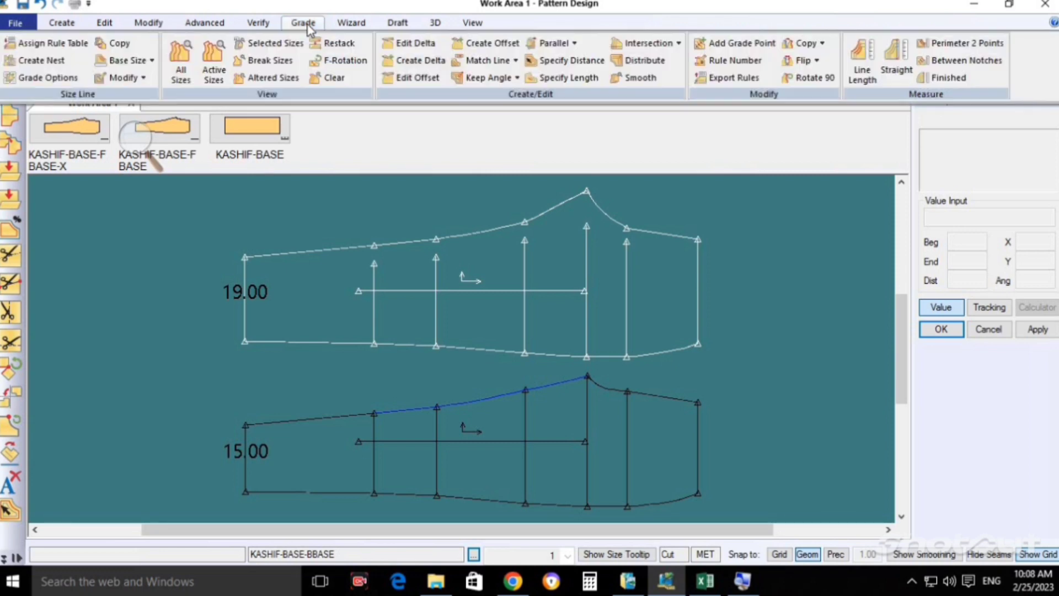
{"action": "left_click", "coordinate": [892, 66]}
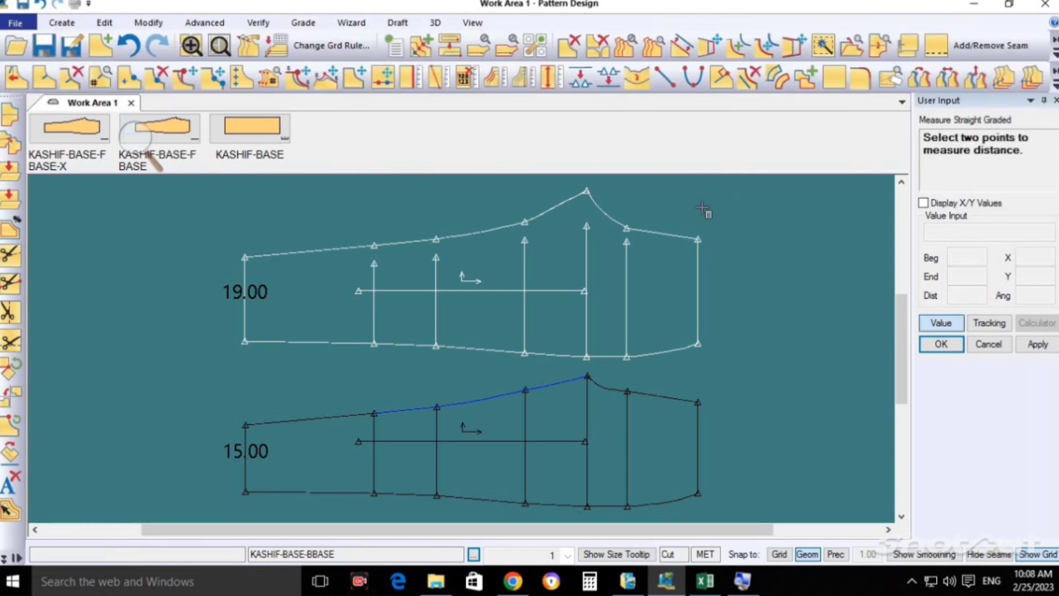
{"action": "left_click", "coordinate": [641, 231]}
Step: Measure hip widths of 29.00 and 26.00 on both pieces, totalling 55.00
{"action": "left_click", "coordinate": [627, 223]}
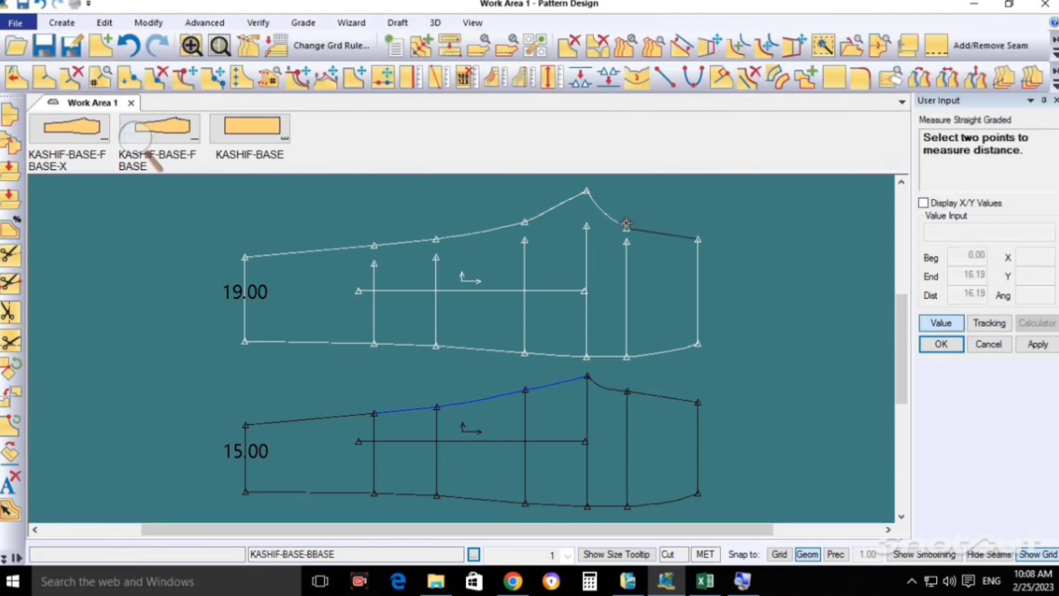
{"action": "left_click", "coordinate": [627, 357]}
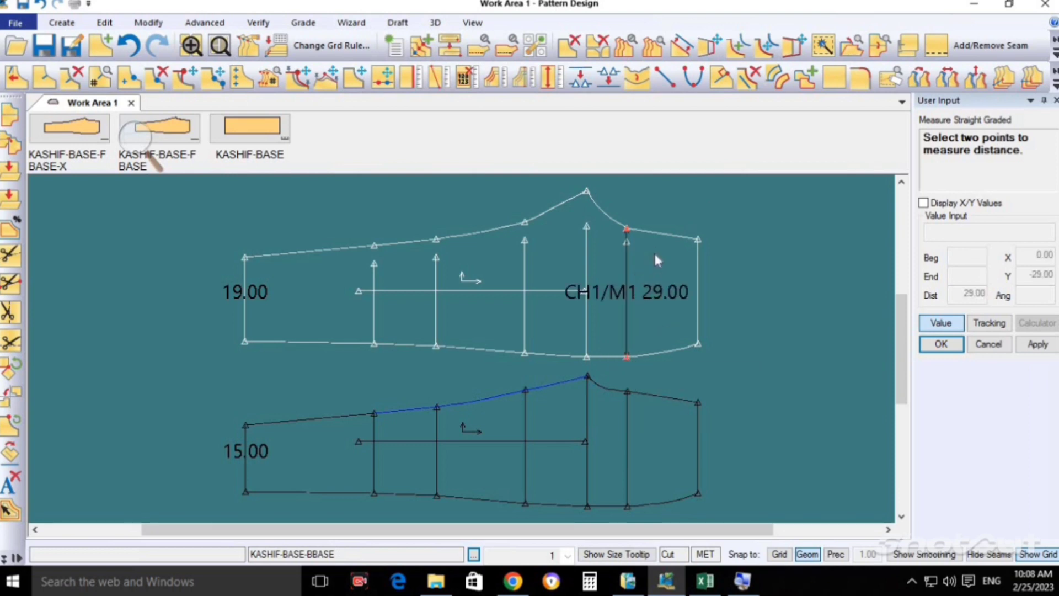
{"action": "left_click", "coordinate": [628, 392]}
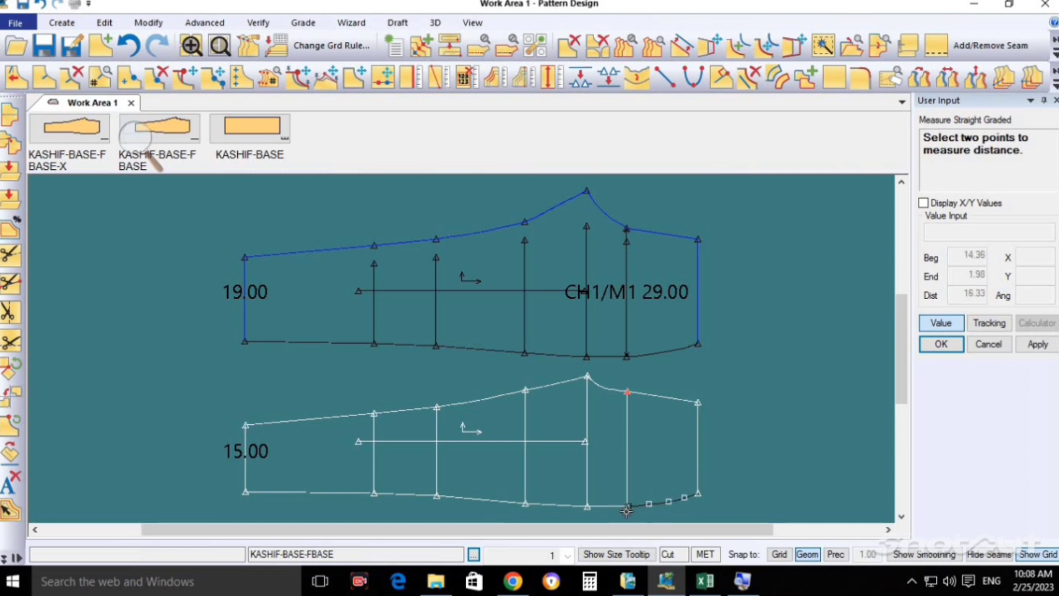
{"action": "left_click", "coordinate": [642, 506]}
{"action": "right_click", "coordinate": [570, 310]}
{"action": "left_click", "coordinate": [649, 320]}
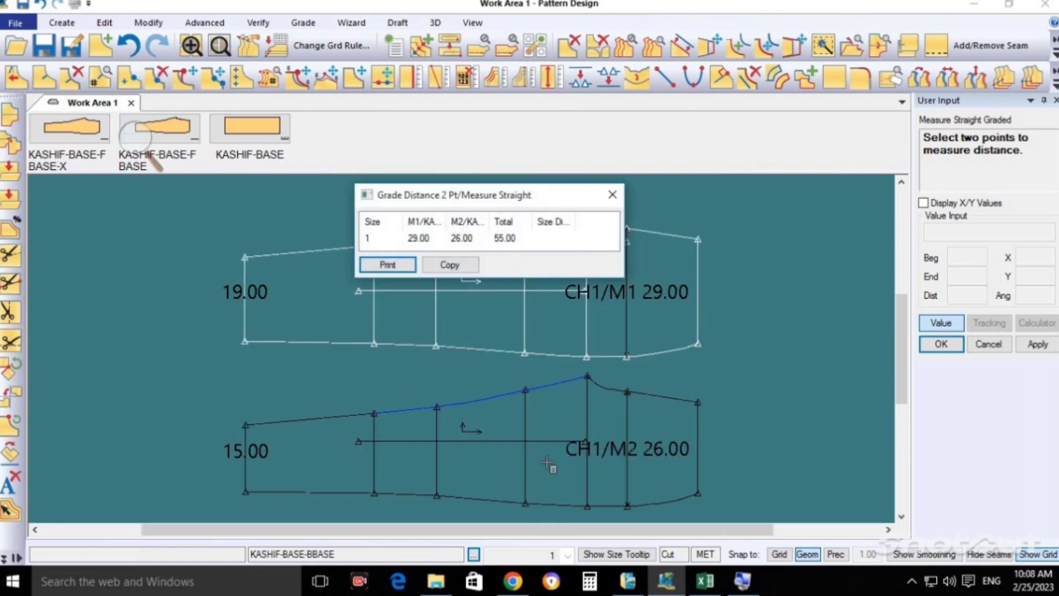
{"action": "left_click", "coordinate": [688, 541]}
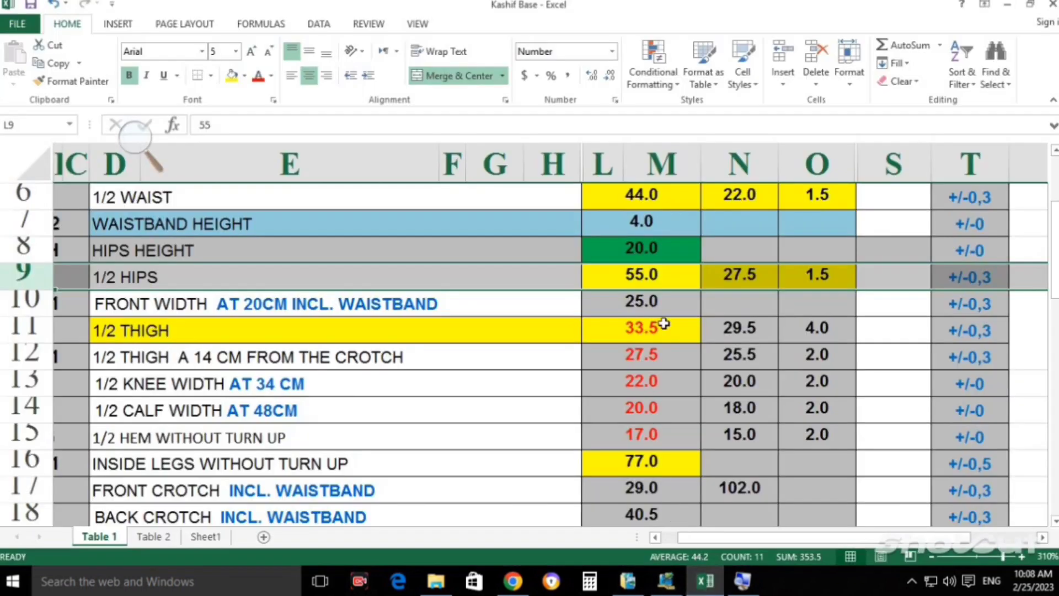
Step: Colour the 1/2 HIPS value 55.0 (L9) and its label (D9) red, then return to Pattern Design
{"action": "left_click", "coordinate": [657, 269]}
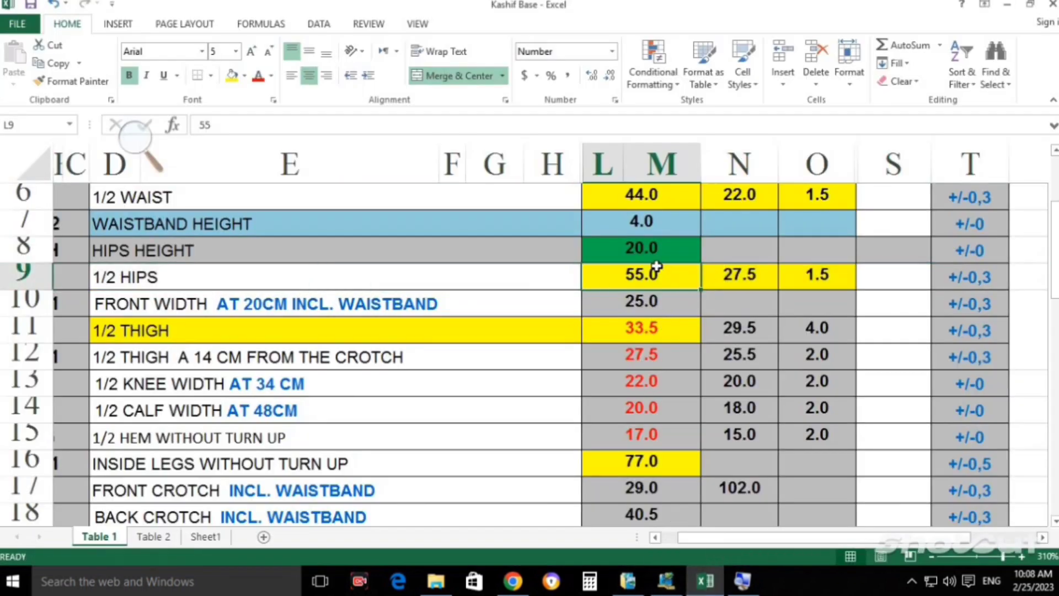
{"action": "left_click", "coordinate": [258, 76]}
{"action": "left_click", "coordinate": [254, 278]}
{"action": "left_click", "coordinate": [258, 76]}
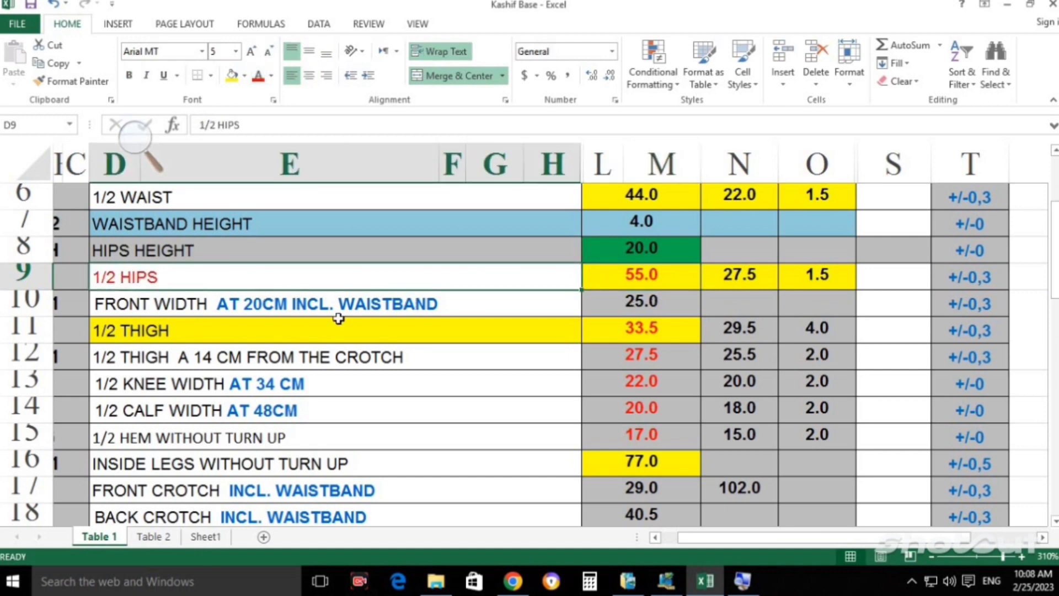
{"action": "left_click", "coordinate": [666, 581]}
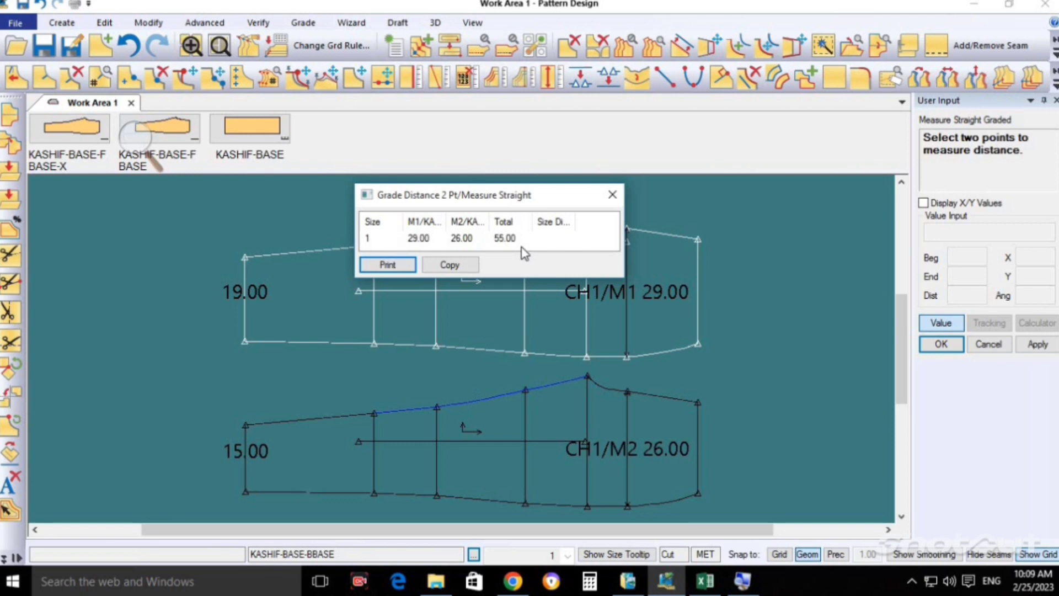
Step: Close the 55.00 distance results and pick the upper piece's right-edge corners for a straight graded measurement
{"action": "key", "text": "Escape"}
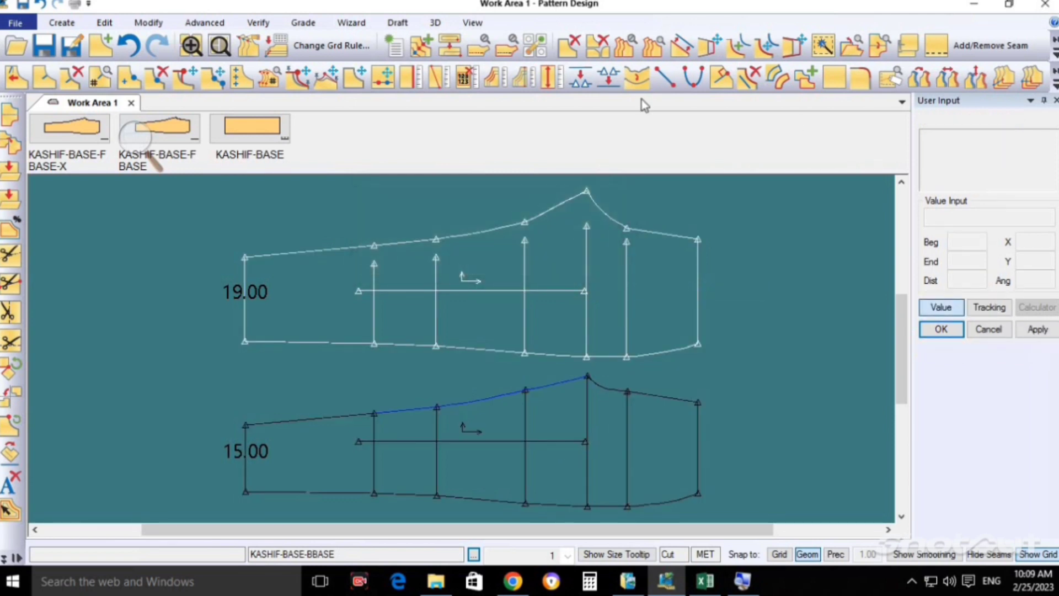
{"action": "left_click", "coordinate": [309, 25]}
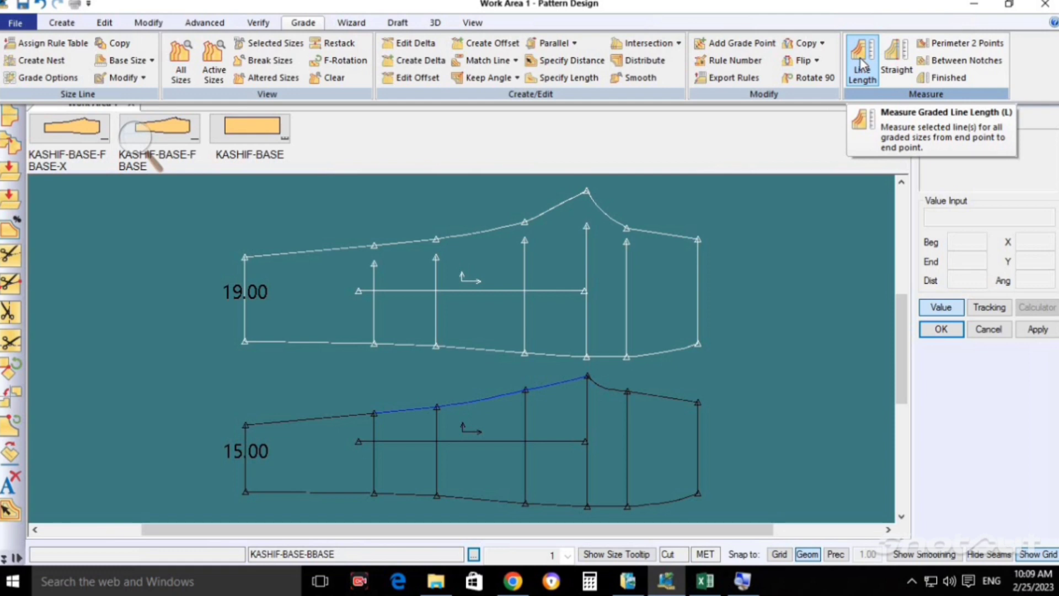
{"action": "left_click", "coordinate": [895, 60]}
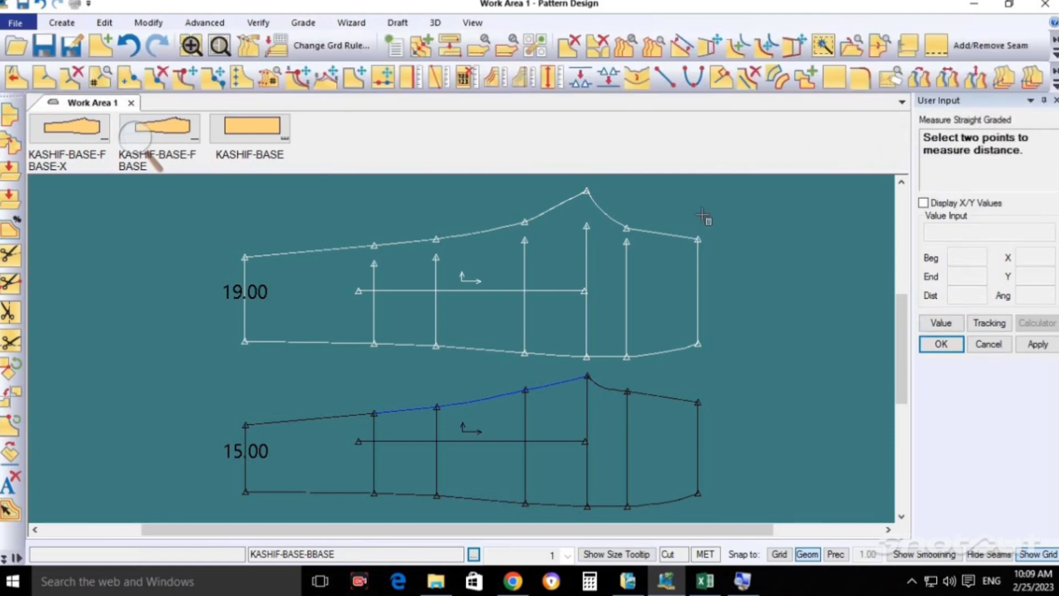
{"action": "left_click", "coordinate": [694, 243]}
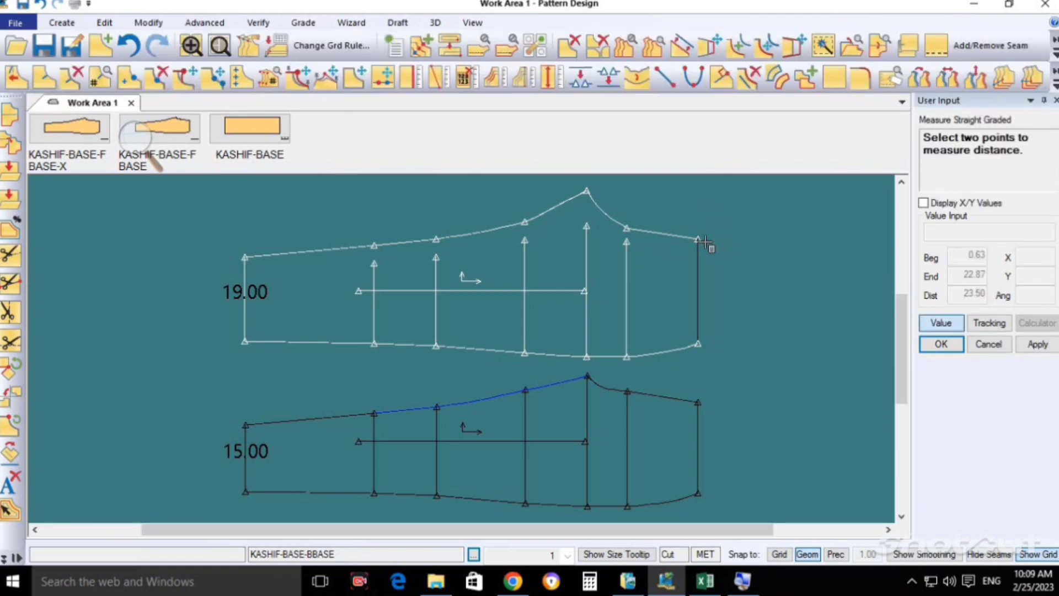
{"action": "left_click", "coordinate": [707, 345]}
Step: Cancel the straight measurement and bring the Grade commands back up
{"action": "right_click", "coordinate": [684, 205]}
{"action": "left_click", "coordinate": [770, 237]}
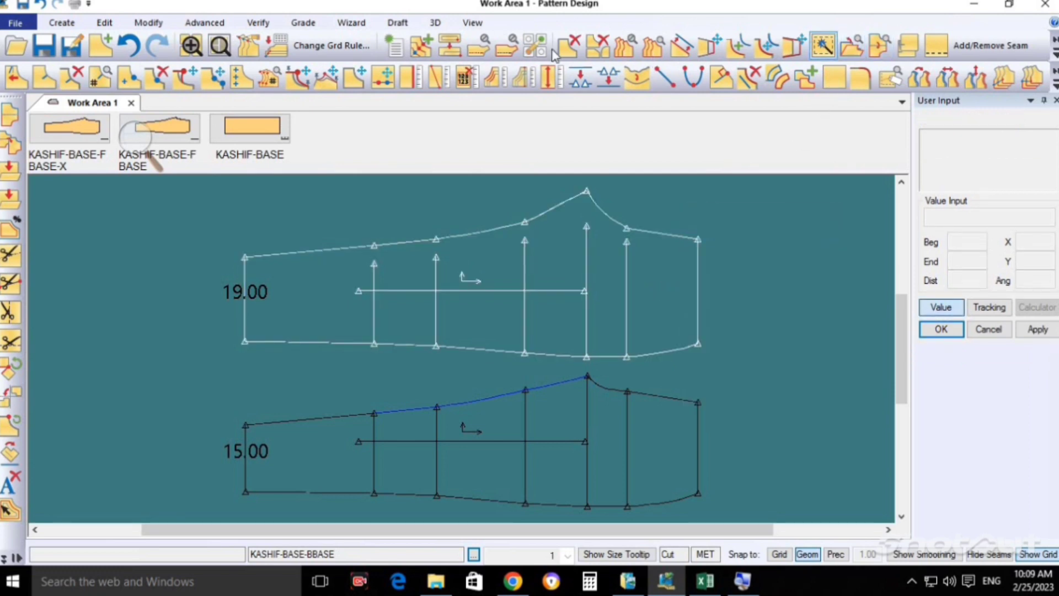
{"action": "left_click", "coordinate": [303, 22]}
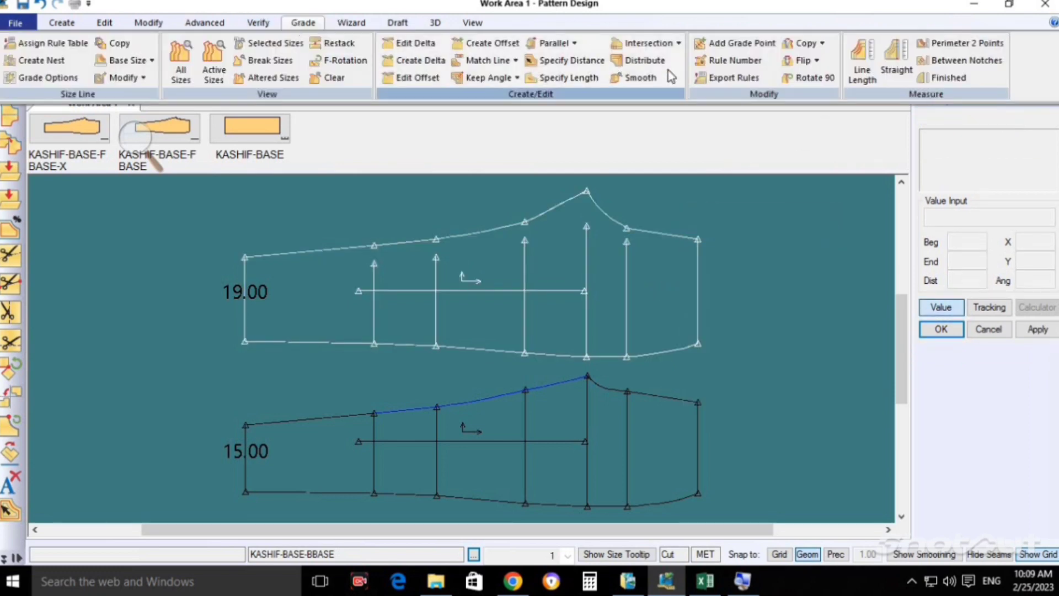
Step: Measure both pieces' right-hand edges with Line Length: 20.50 and 23.50, totalling 44.00
{"action": "left_click", "coordinate": [864, 66]}
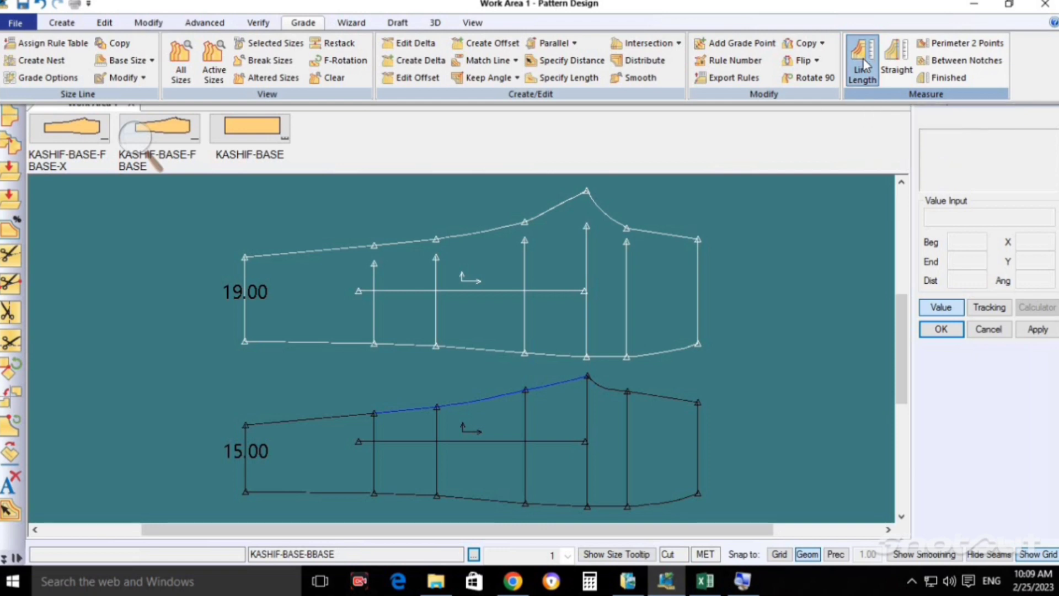
{"action": "left_click", "coordinate": [695, 302]}
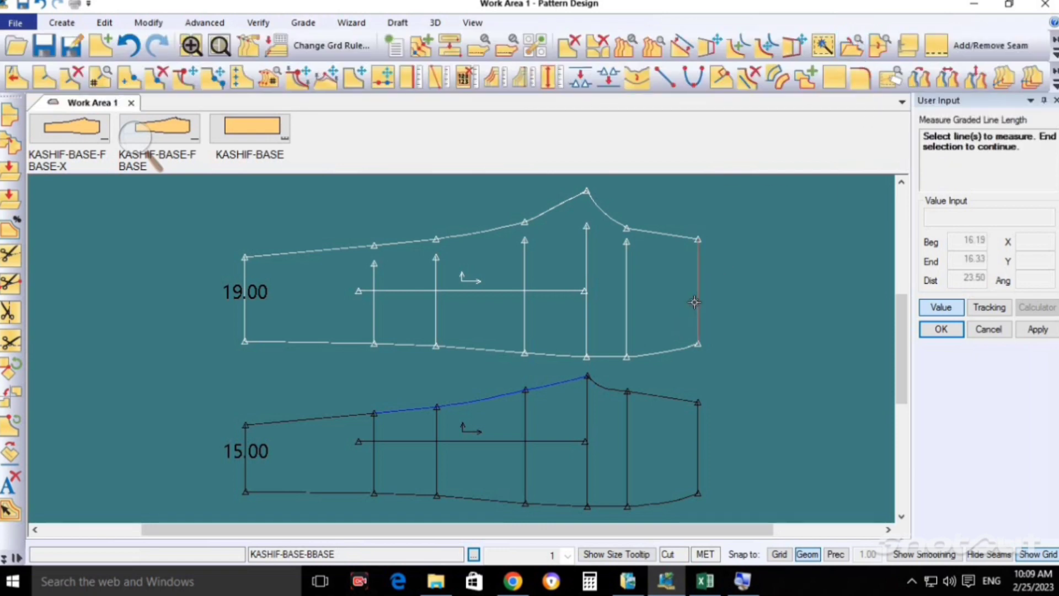
{"action": "left_click", "coordinate": [697, 442]}
{"action": "right_click", "coordinate": [695, 334]}
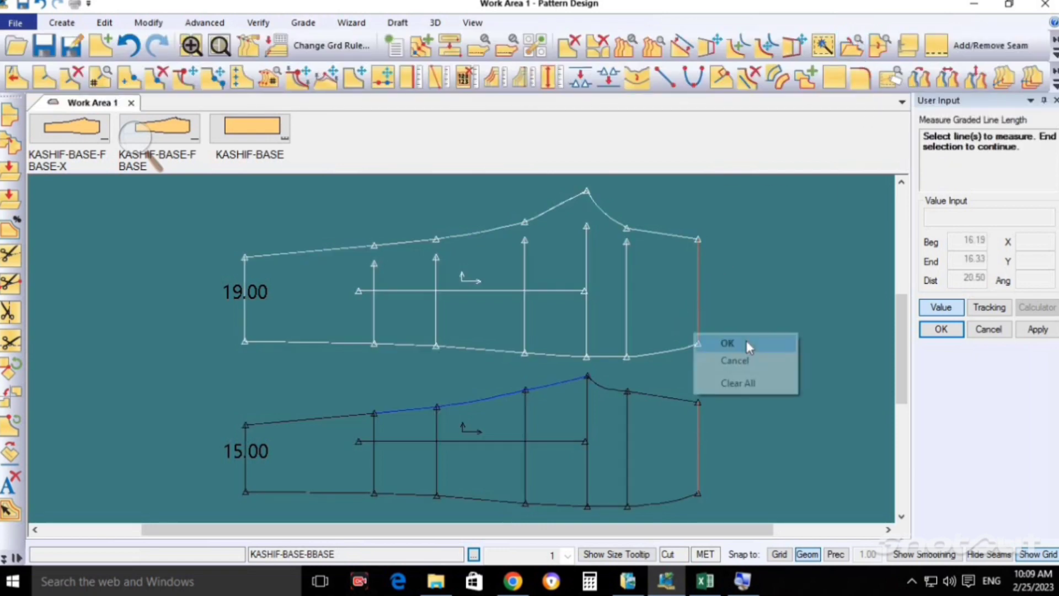
{"action": "left_click", "coordinate": [728, 343]}
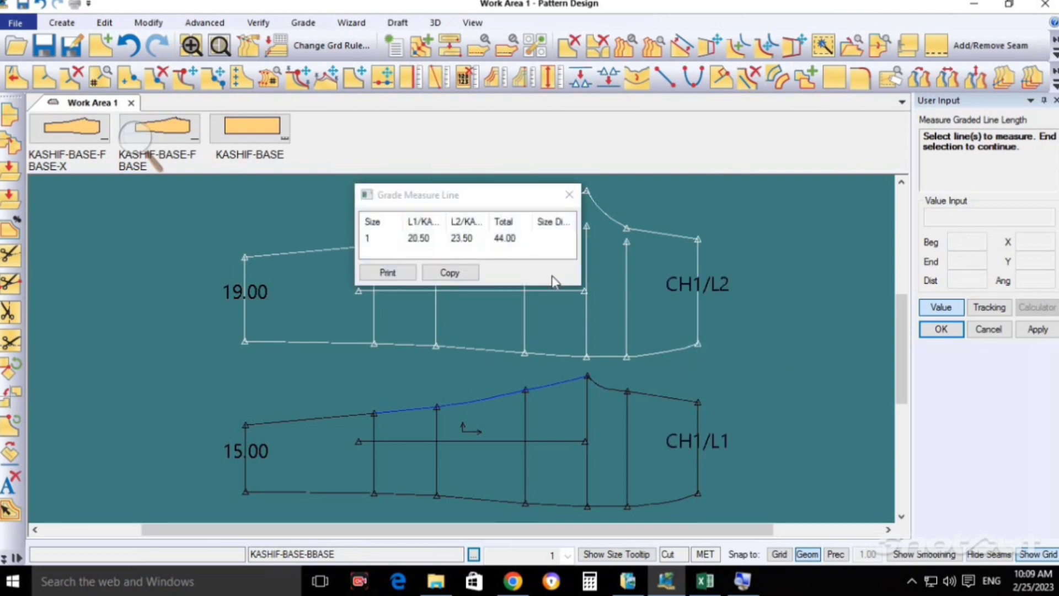
Step: Switch the active piece back and forth between the upper and lower pieces
{"action": "left_click", "coordinate": [689, 321]}
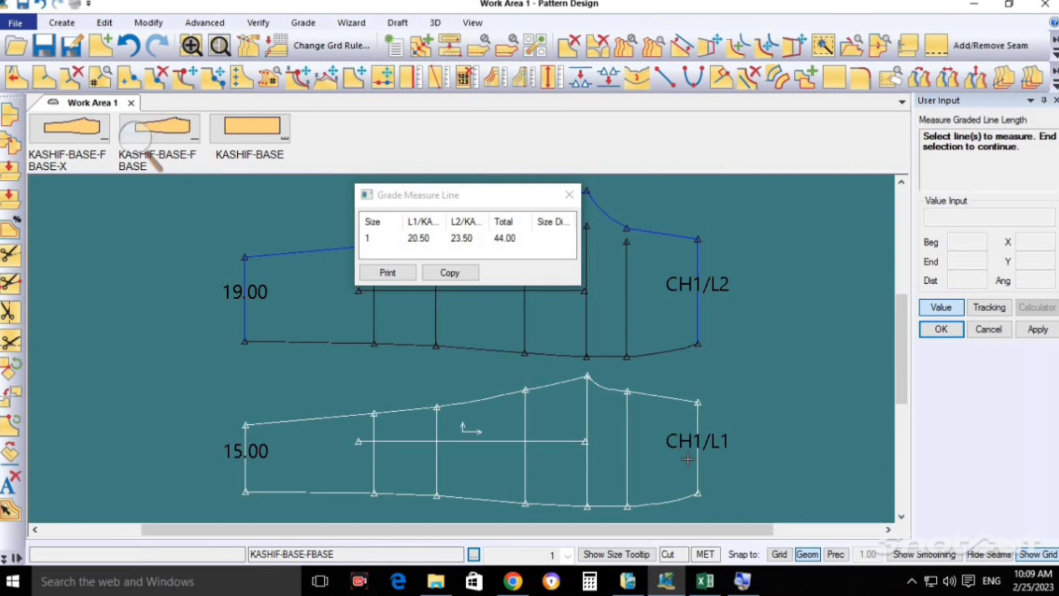
{"action": "left_click", "coordinate": [712, 365]}
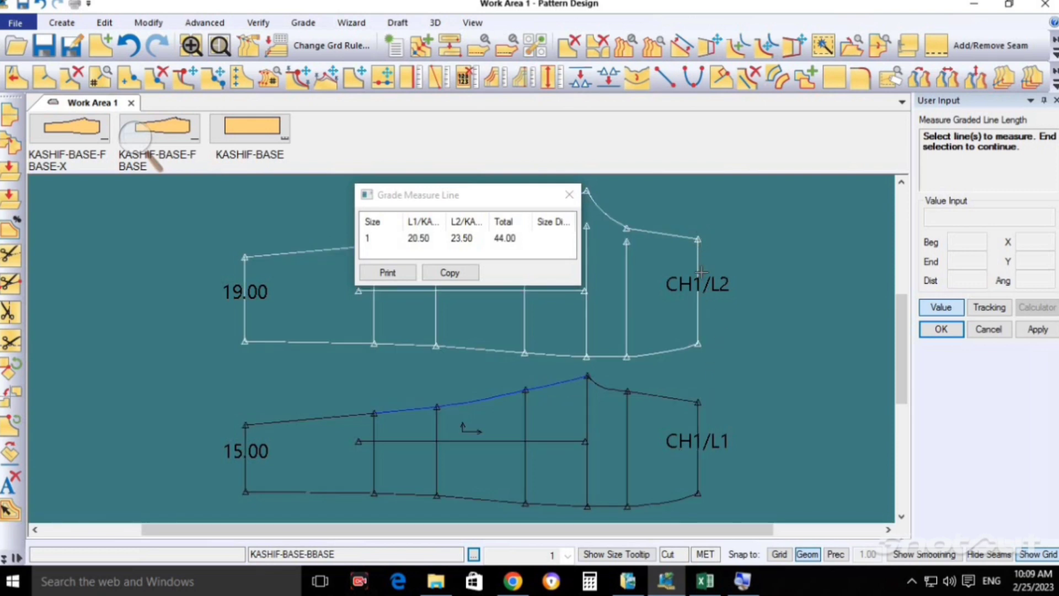
{"action": "left_click", "coordinate": [707, 447]}
{"action": "left_click", "coordinate": [707, 447]}
{"action": "left_click", "coordinate": [617, 426]}
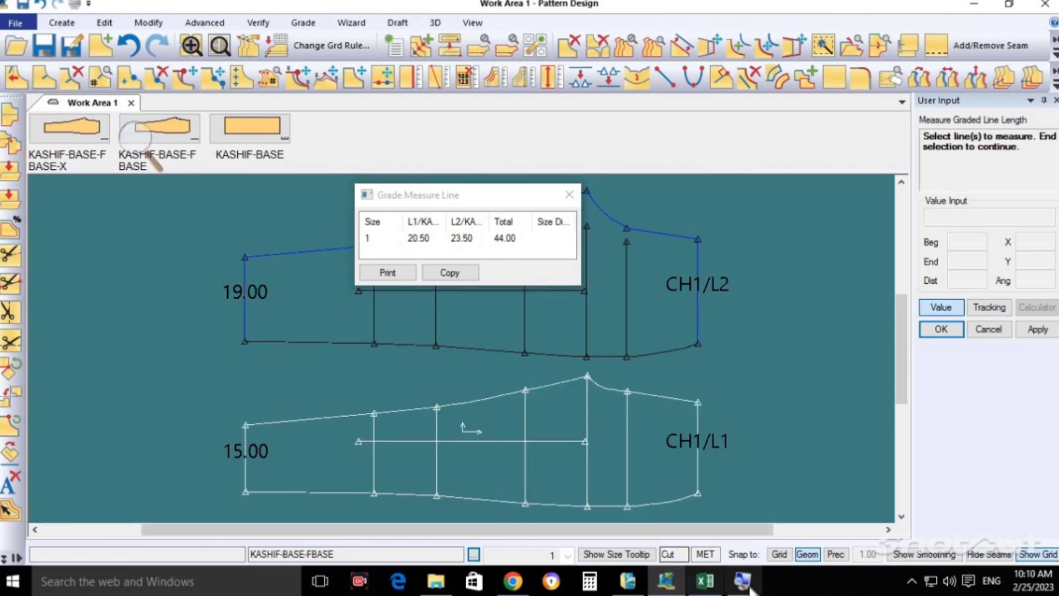
Step: In the spec sheet, colour the 1/2 WAIST label and its 44.0 value red
{"action": "left_click", "coordinate": [705, 580]}
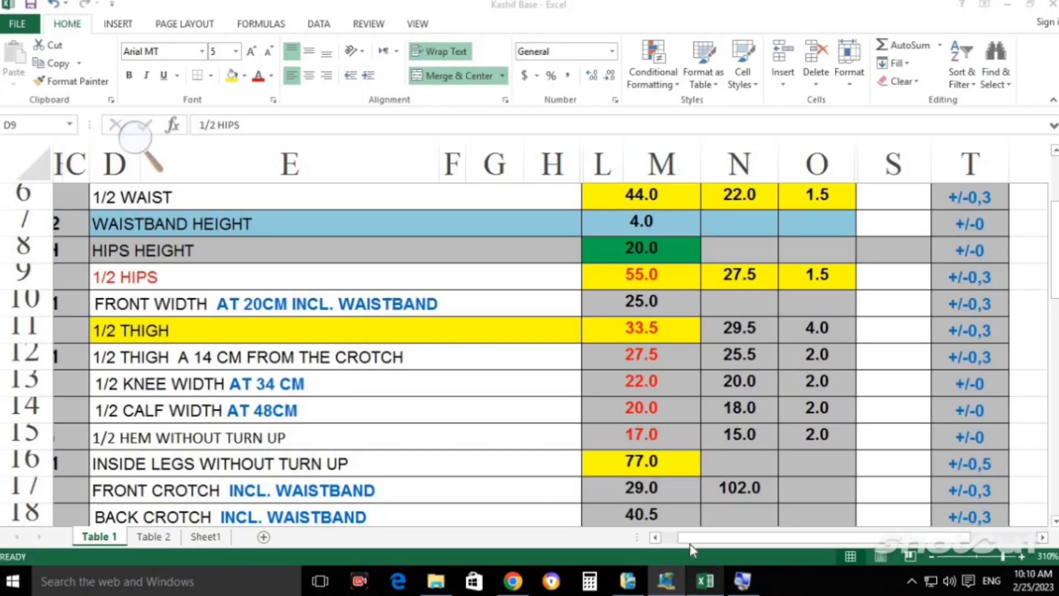
{"action": "left_click", "coordinate": [651, 199]}
{"action": "left_click", "coordinate": [257, 75]}
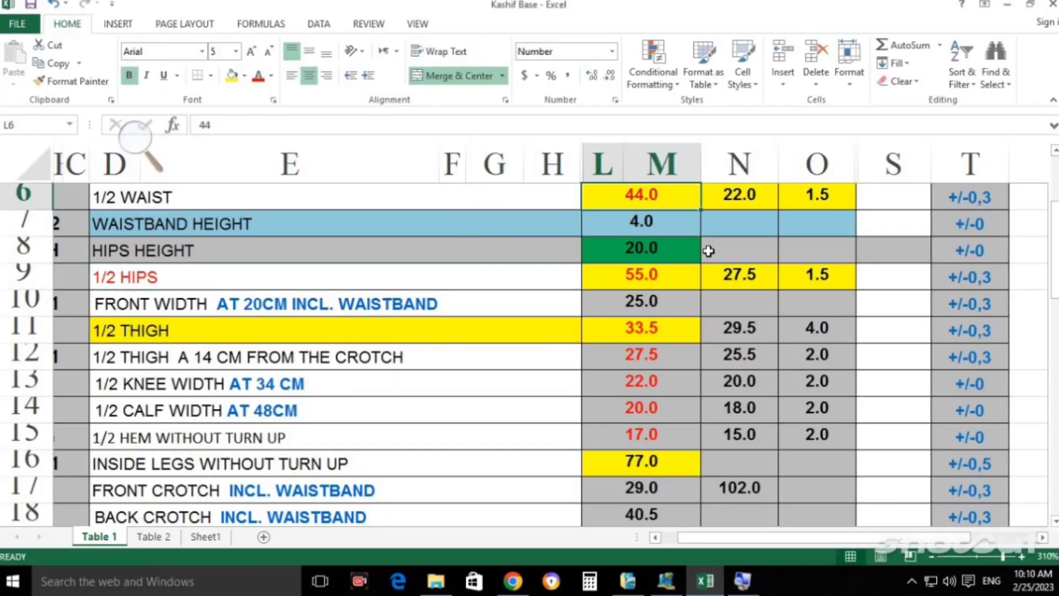
{"action": "left_click", "coordinate": [231, 195]}
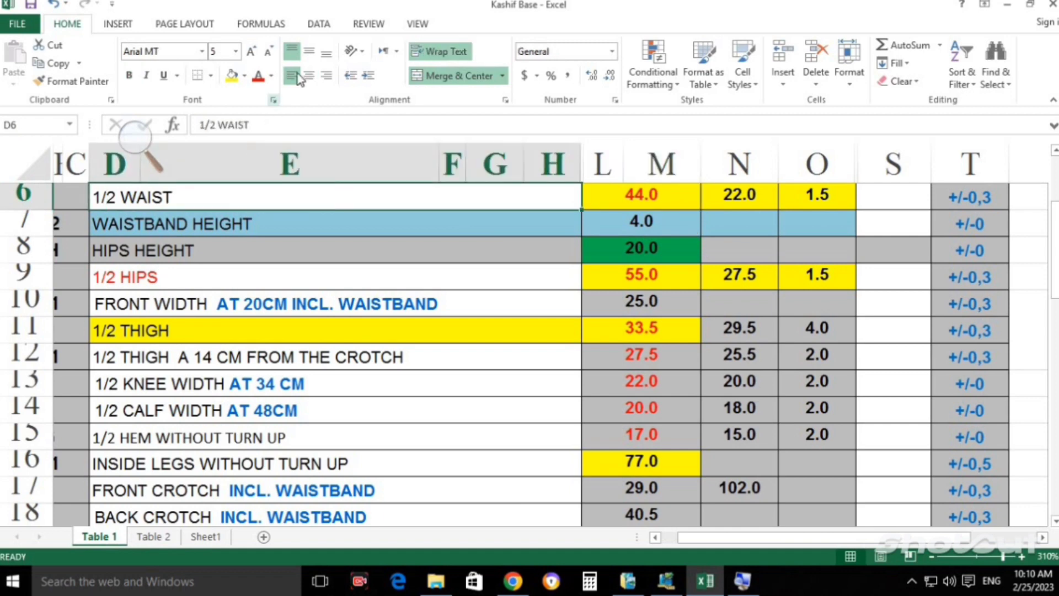
{"action": "left_click", "coordinate": [257, 76]}
Step: Review the column L measurements down to HIPS HEIGHT 20.0, then return to Pattern Design
{"action": "scroll", "coordinate": [335, 358], "scroll_direction": "up", "scroll_amount": 1}
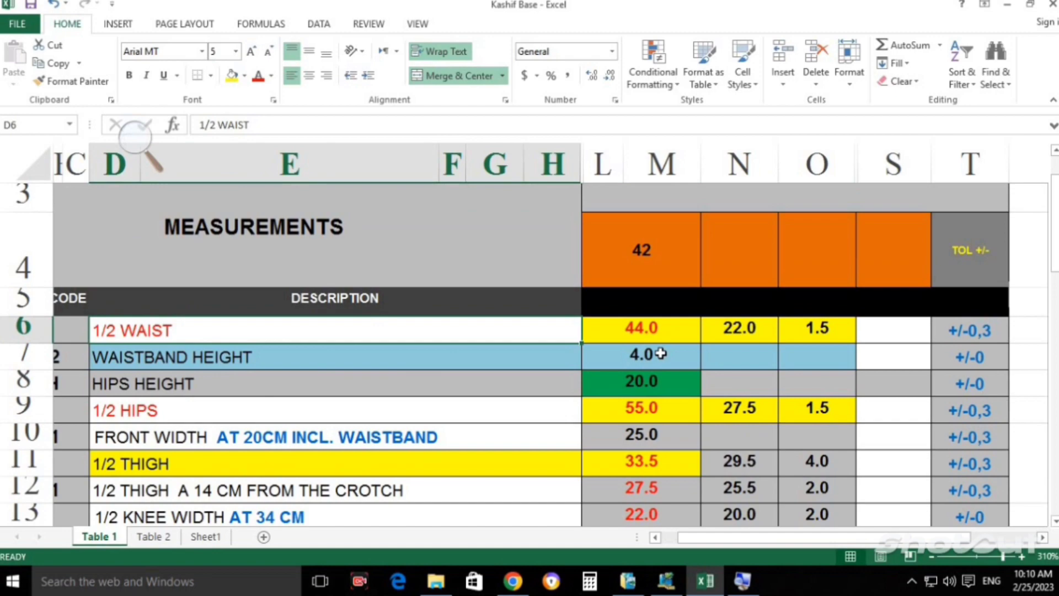
{"action": "scroll", "coordinate": [661, 353], "scroll_direction": "down", "scroll_amount": 3, "text": "ctrl"}
{"action": "scroll", "coordinate": [656, 351], "scroll_direction": "down", "scroll_amount": 3, "text": "ctrl"}
{"action": "scroll", "coordinate": [579, 351], "scroll_direction": "down", "scroll_amount": 4, "text": "ctrl"}
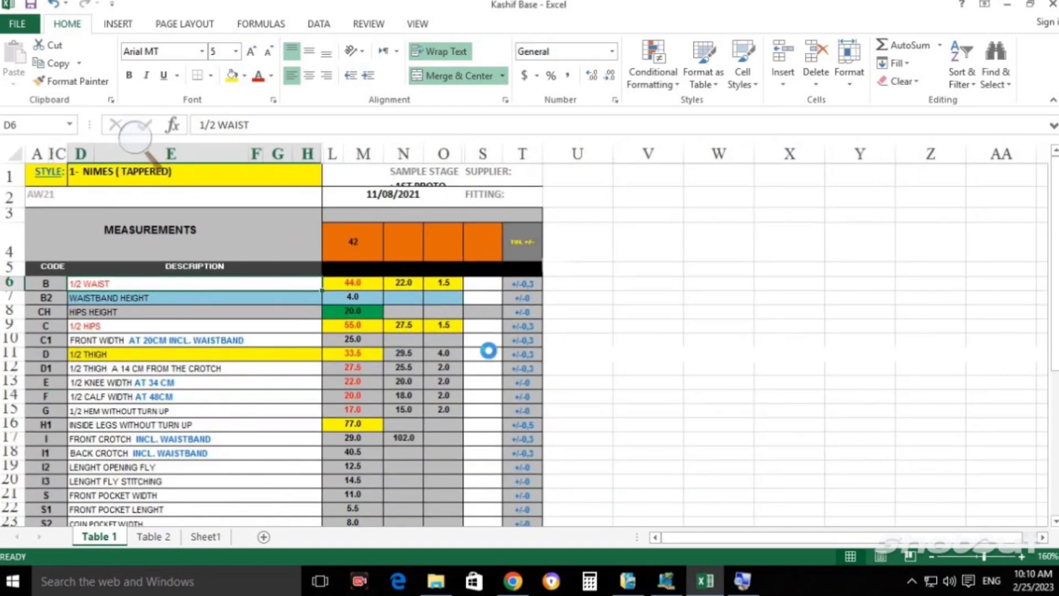
{"action": "scroll", "coordinate": [488, 351], "scroll_direction": "up", "scroll_amount": 2, "text": "ctrl"}
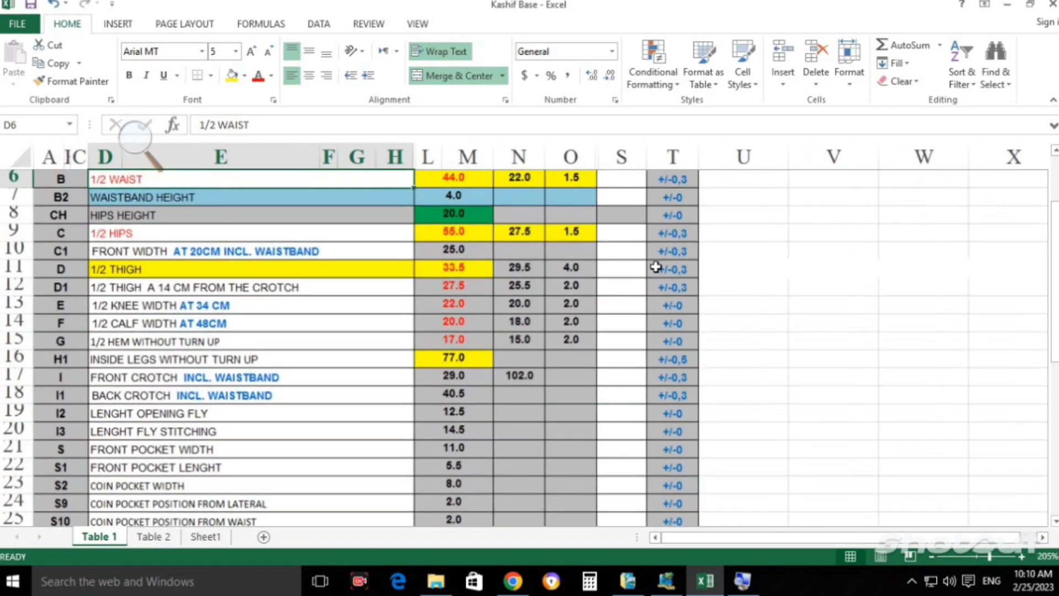
{"action": "scroll", "coordinate": [495, 259], "scroll_direction": "up", "scroll_amount": 1}
{"action": "scroll", "coordinate": [469, 281], "scroll_direction": "up", "scroll_amount": 1, "text": "ctrl"}
{"action": "key", "text": "Right"}
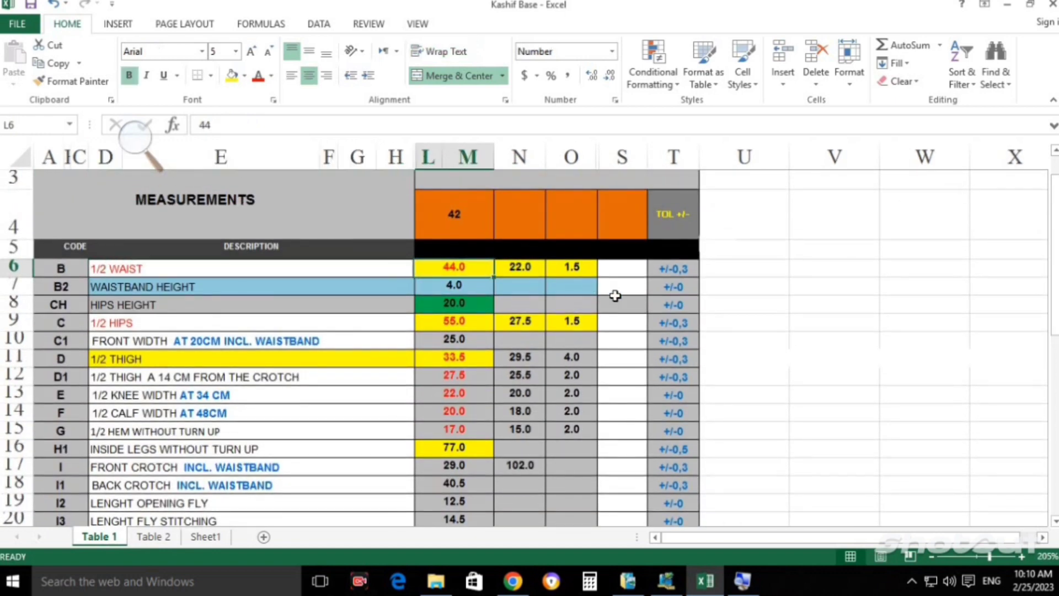
{"action": "key", "text": "shift+space"}
{"action": "key", "text": "Down"}
{"action": "key", "text": "Down"}
{"action": "key", "text": "shift+space"}
{"action": "key", "text": "Down"}
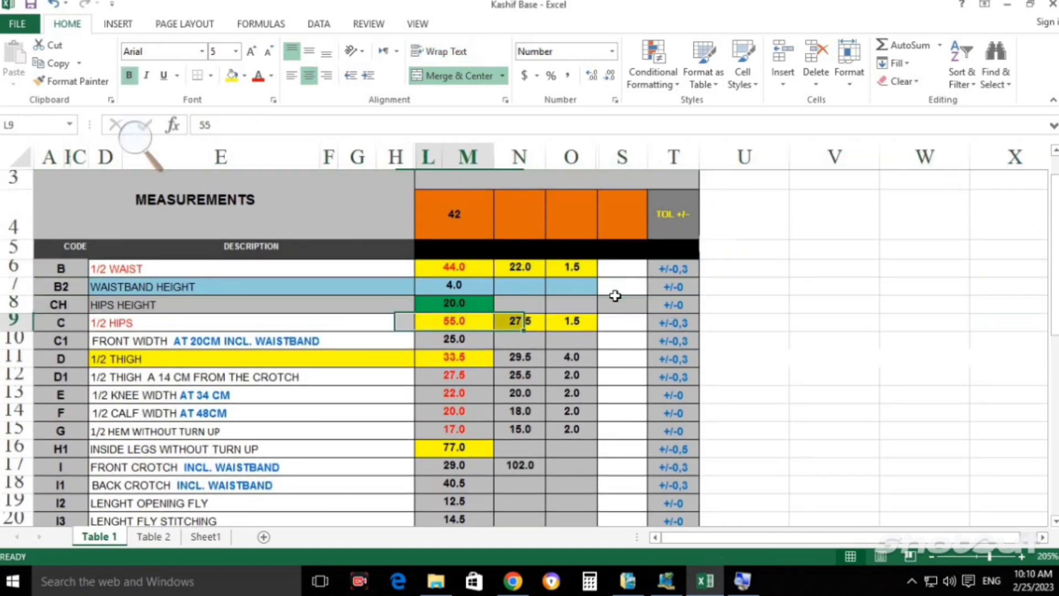
{"action": "key", "text": "shift+space"}
{"action": "key", "text": "Down"}
{"action": "key", "text": "Down"}
{"action": "key", "text": "Down"}
{"action": "key", "text": "Down"}
{"action": "key", "text": "Down"}
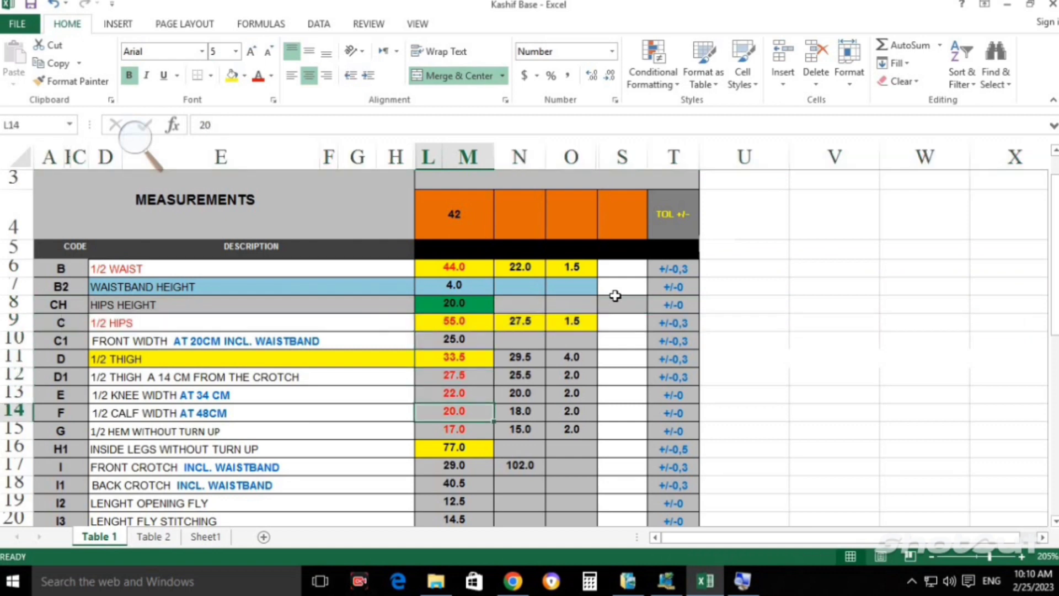
{"action": "key", "text": "Down"}
{"action": "key", "text": "Up"}
{"action": "key", "text": "Up"}
{"action": "key", "text": "Up"}
{"action": "key", "text": "Up"}
{"action": "key", "text": "Up"}
{"action": "key", "text": "Up"}
{"action": "key", "text": "Up"}
{"action": "key", "text": "Up"}
{"action": "key", "text": "Up"}
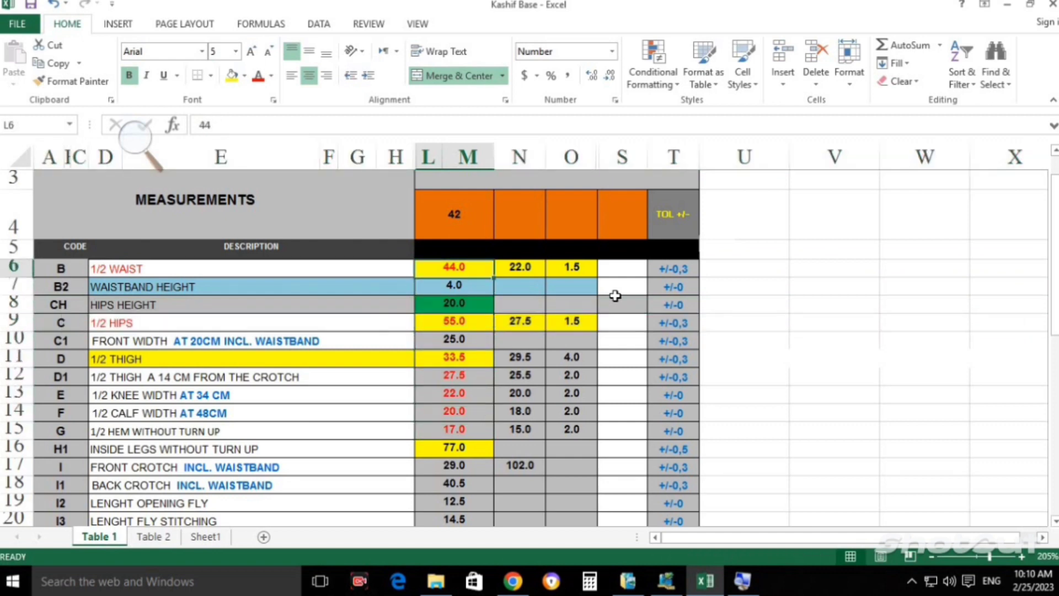
{"action": "key", "text": "Down"}
{"action": "key", "text": "Down"}
{"action": "key", "text": "Down"}
{"action": "key", "text": "Down"}
{"action": "key", "text": "Up"}
{"action": "key", "text": "Up"}
{"action": "key", "text": "Up"}
{"action": "key", "text": "Up"}
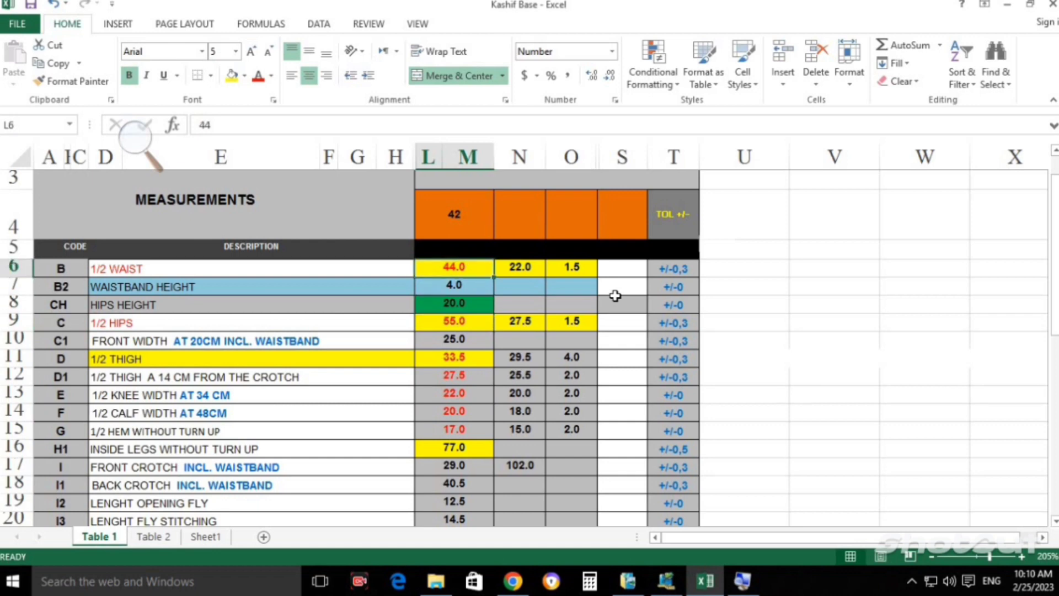
{"action": "key", "text": "alt+Tab"}
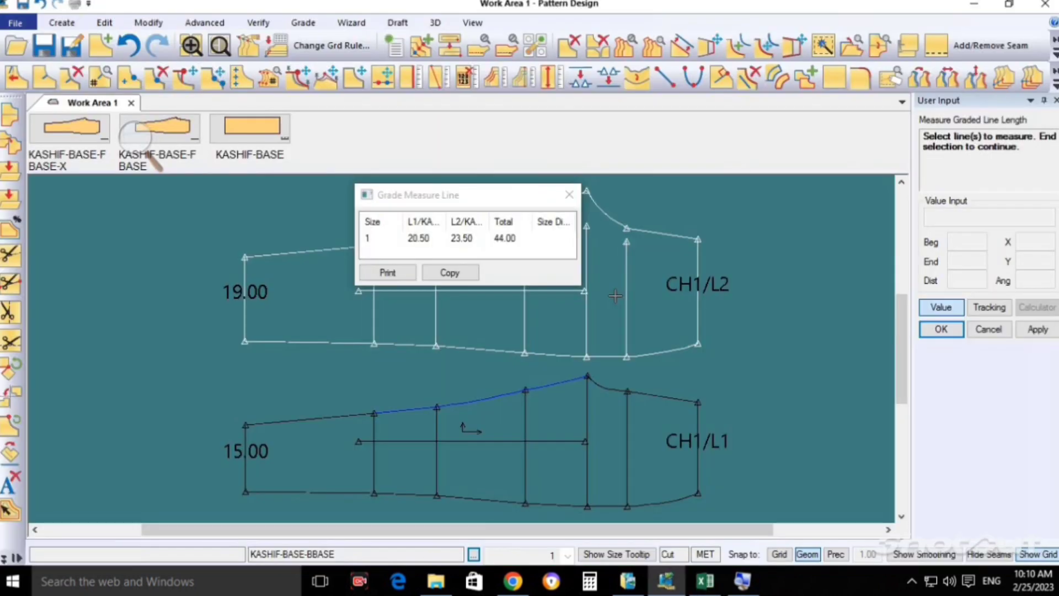
Step: Close the 44.00 line-length results and recentre the pattern pieces in view
{"action": "right_click", "coordinate": [615, 296]}
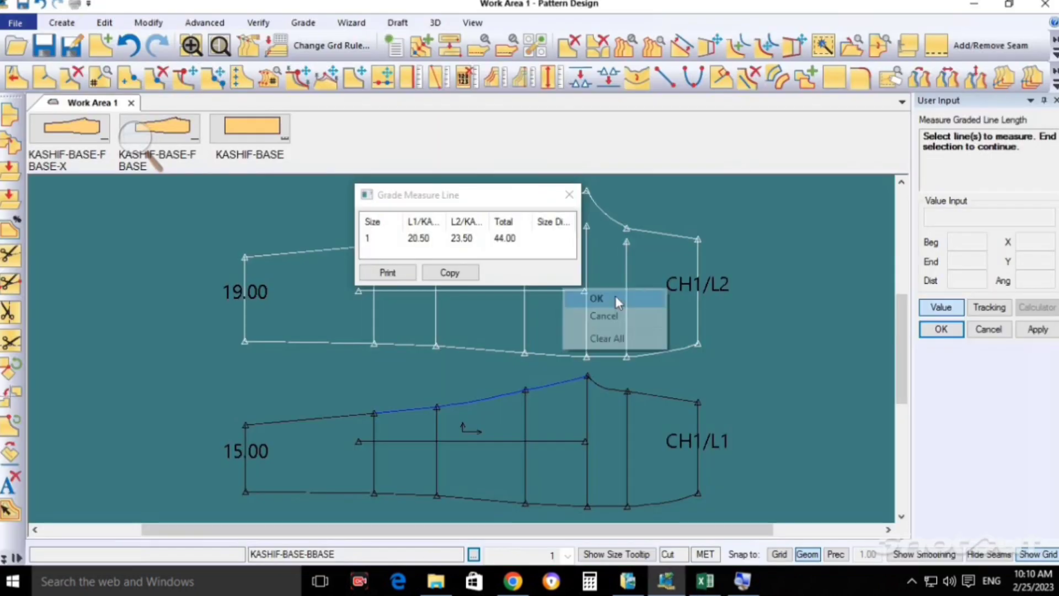
{"action": "left_click", "coordinate": [618, 302]}
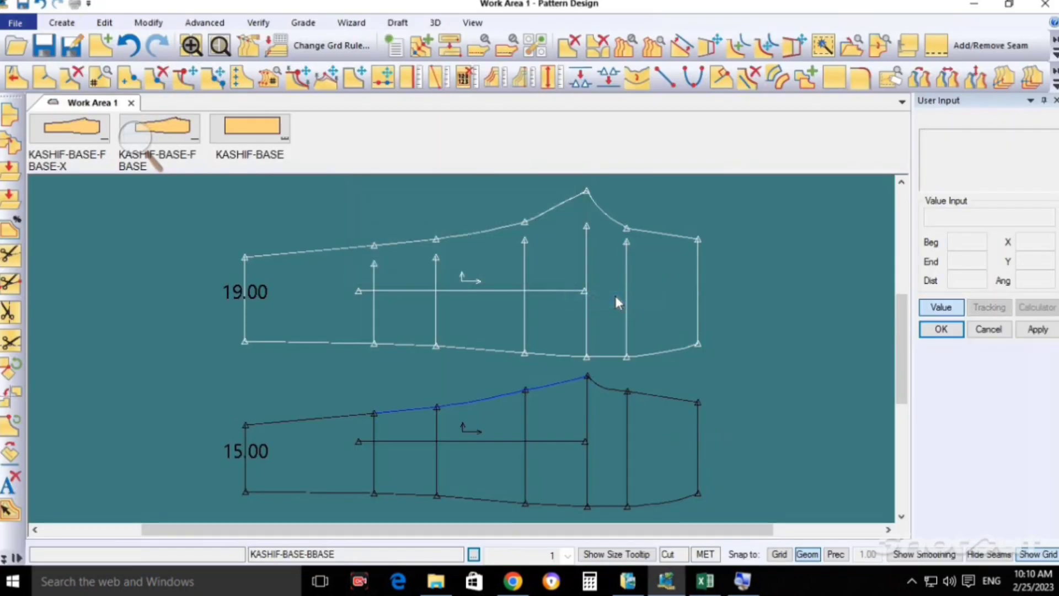
{"action": "left_click", "coordinate": [219, 45]}
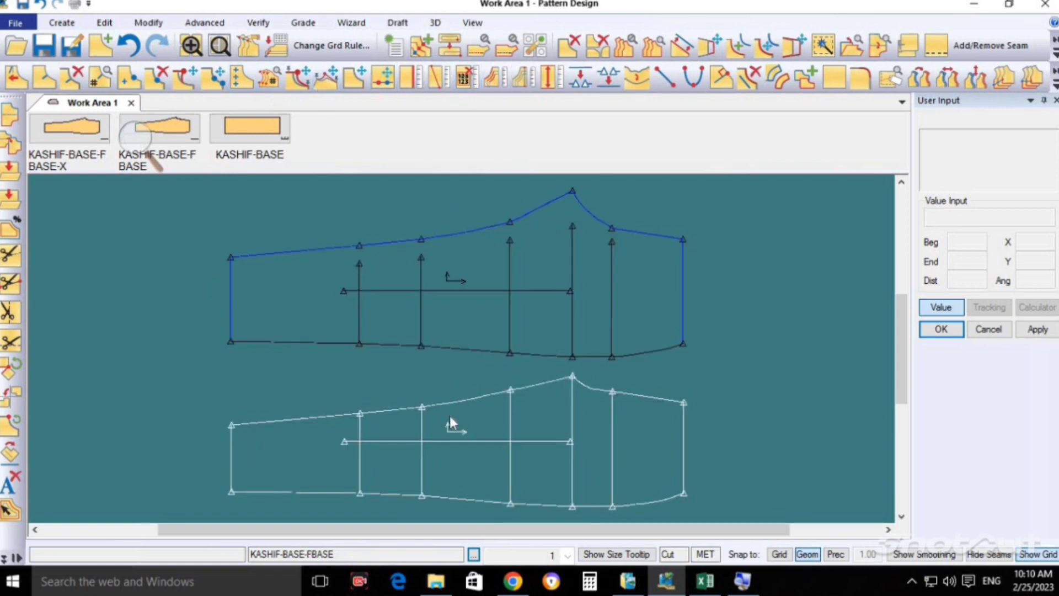
Step: Start Smooth Line on the lower piece's top curve, then cancel without smoothing
{"action": "left_click", "coordinate": [637, 78]}
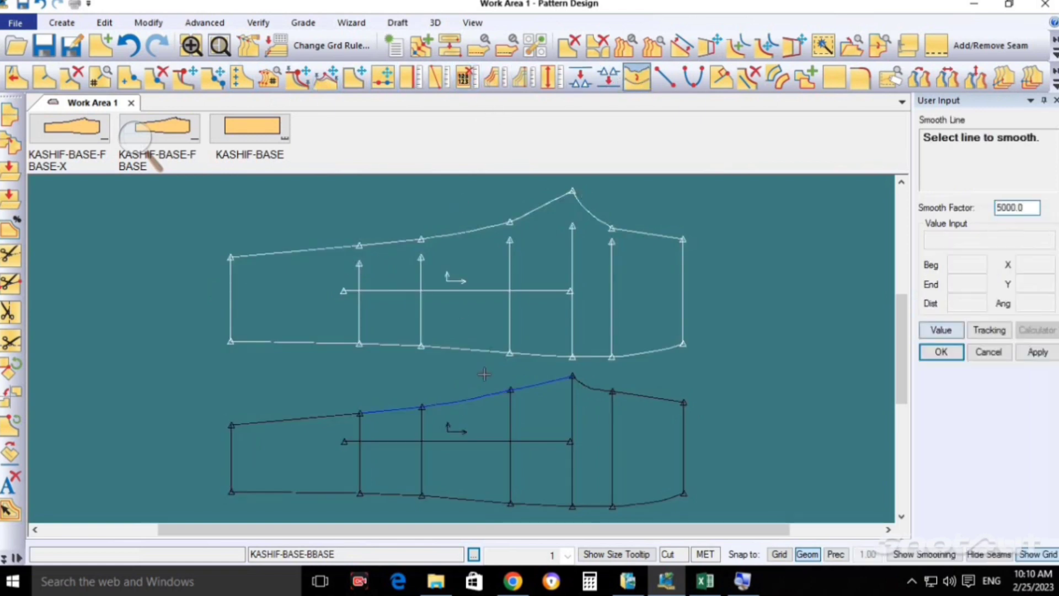
{"action": "left_click", "coordinate": [466, 401]}
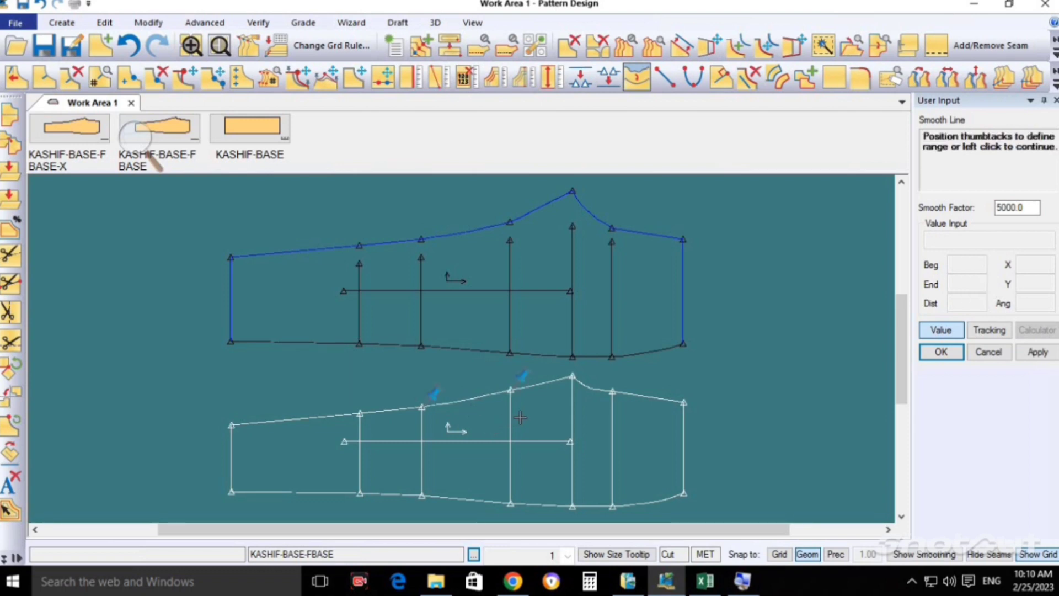
{"action": "right_click", "coordinate": [549, 337]}
{"action": "left_click", "coordinate": [558, 334]}
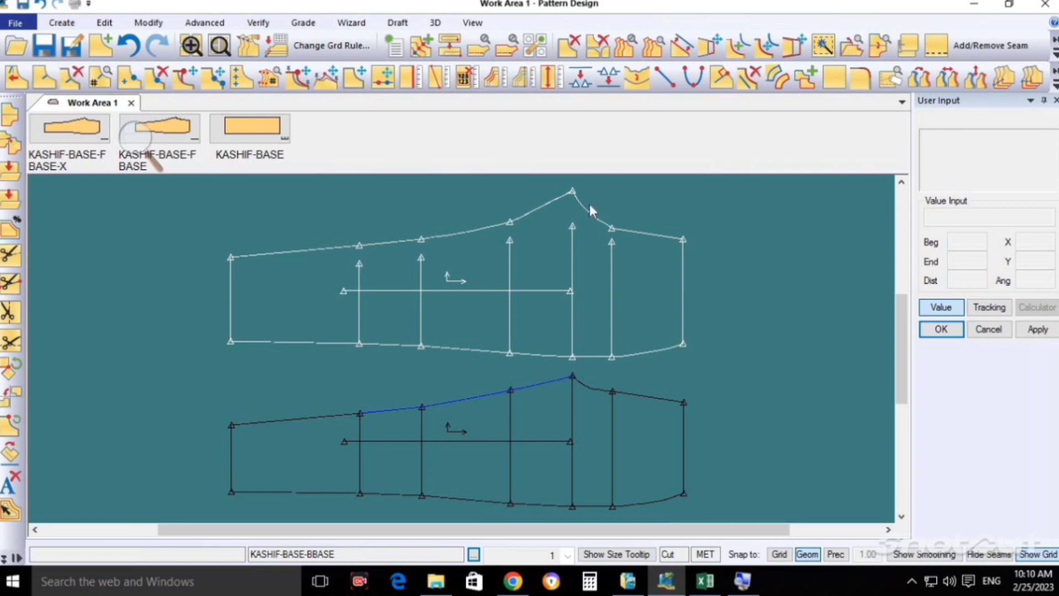
Step: Measure the upper piece's vertical line (29.50) and the lower piece's horizontal line (51.00)
{"action": "left_click", "coordinate": [408, 77]}
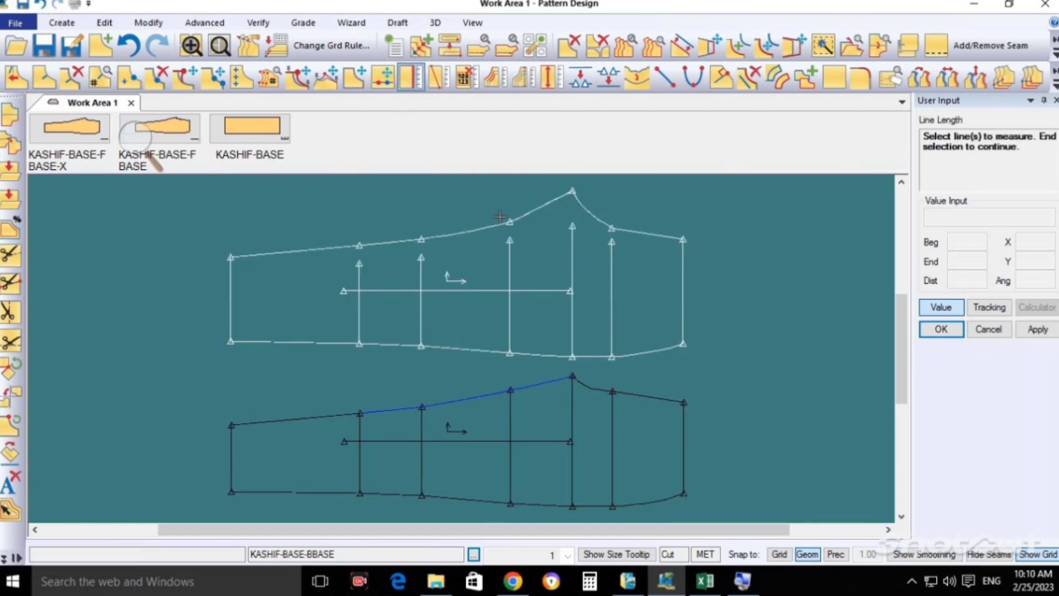
{"action": "left_click", "coordinate": [571, 258]}
{"action": "right_click", "coordinate": [568, 301]}
{"action": "left_click", "coordinate": [567, 301]}
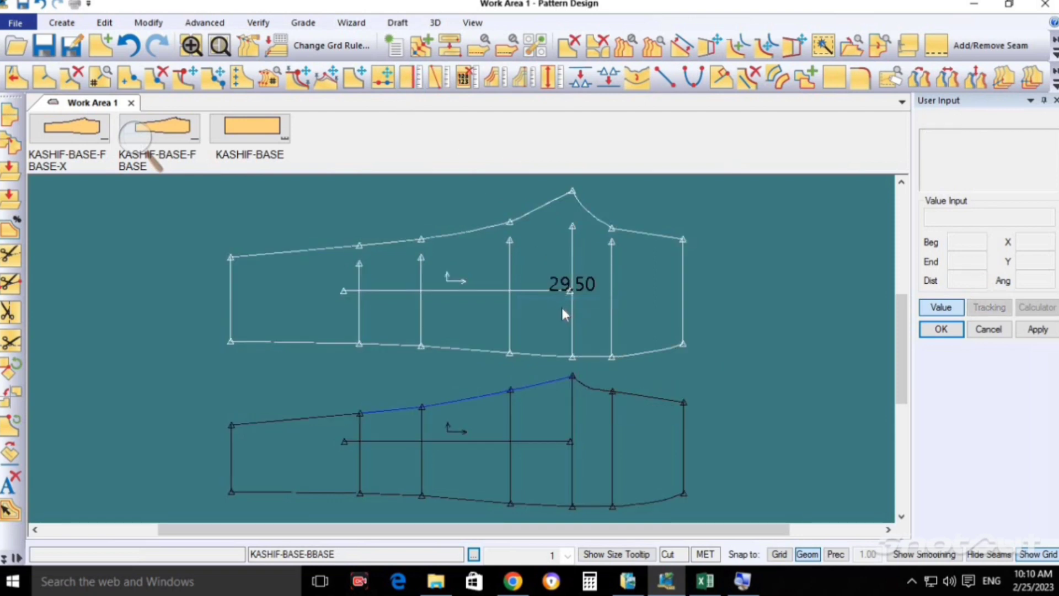
{"action": "left_click", "coordinate": [408, 77]}
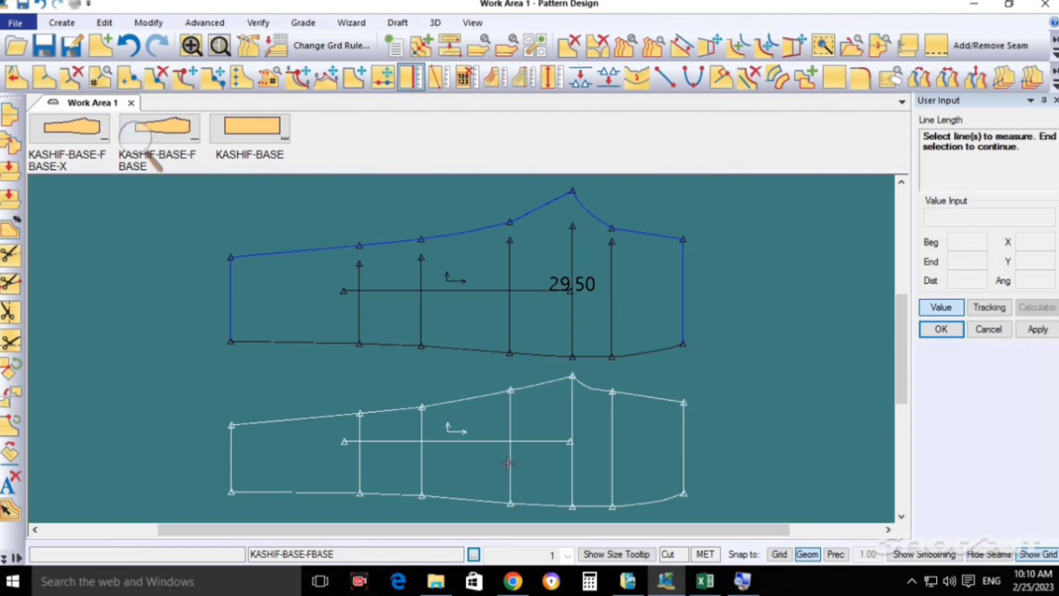
{"action": "left_click", "coordinate": [497, 442]}
{"action": "right_click", "coordinate": [496, 442]}
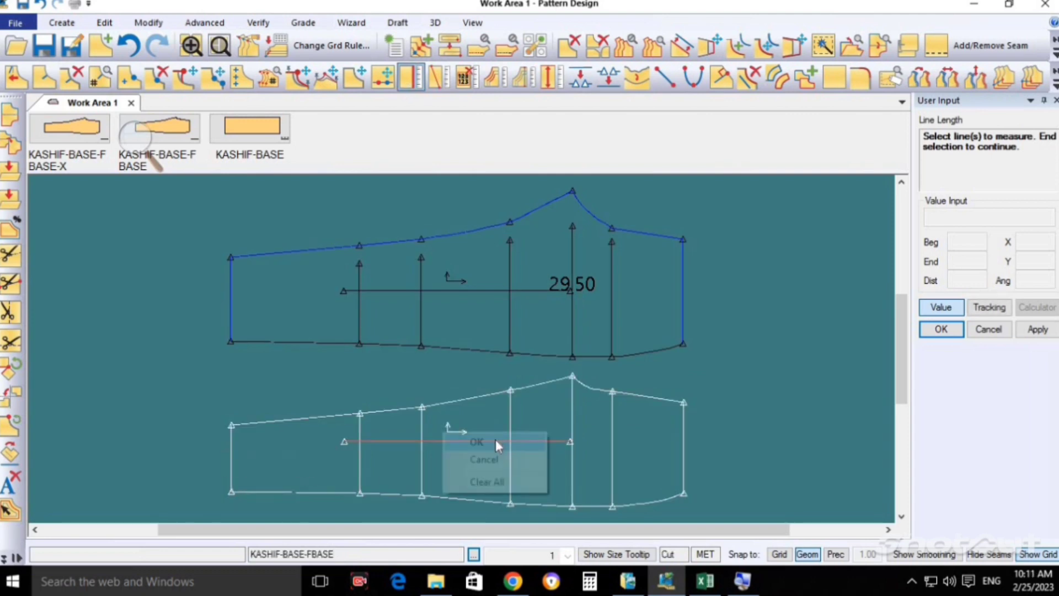
{"action": "left_click", "coordinate": [495, 441]}
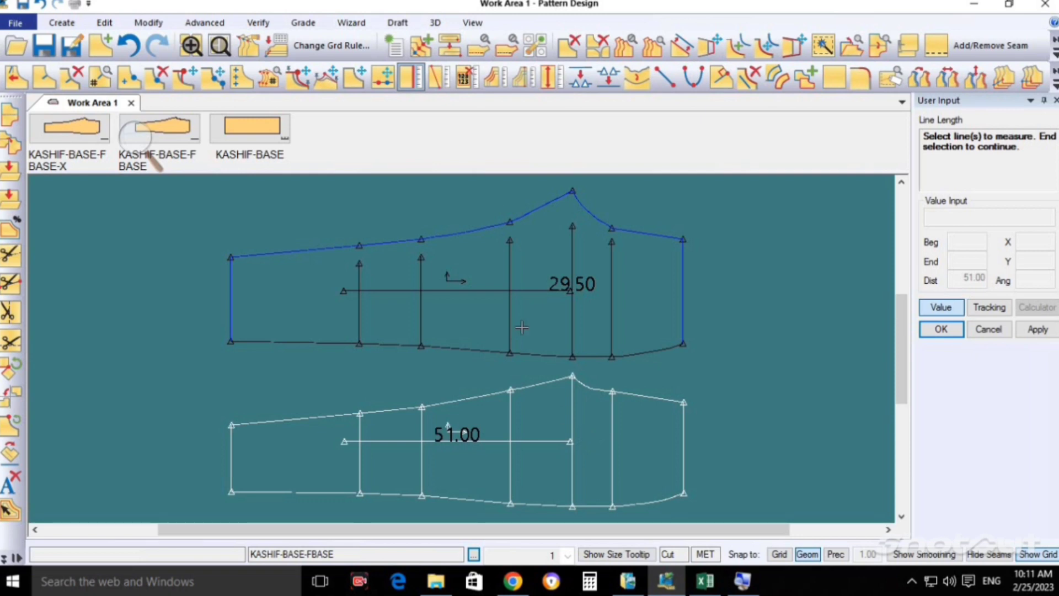
Step: Clear all measurements and check the inside-leg value in Excel cell L16
{"action": "left_click", "coordinate": [469, 80]}
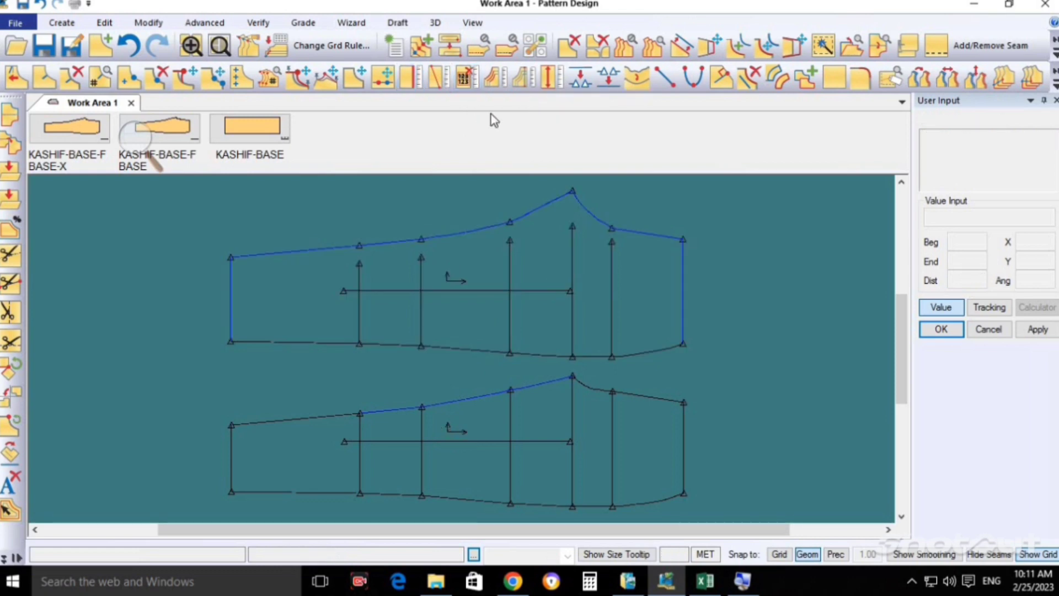
{"action": "left_click", "coordinate": [705, 580]}
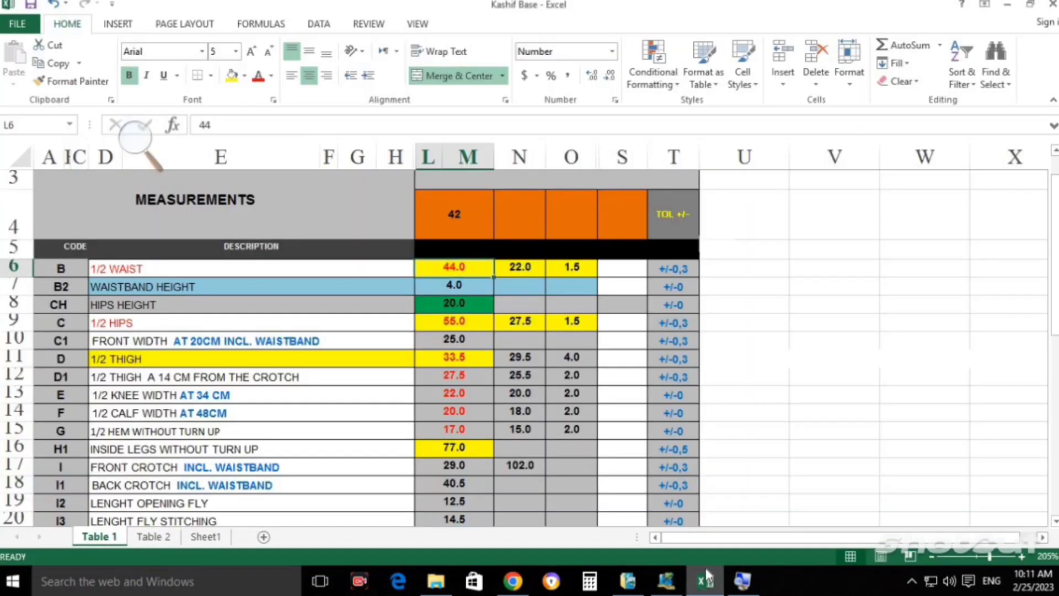
{"action": "left_click", "coordinate": [435, 447]}
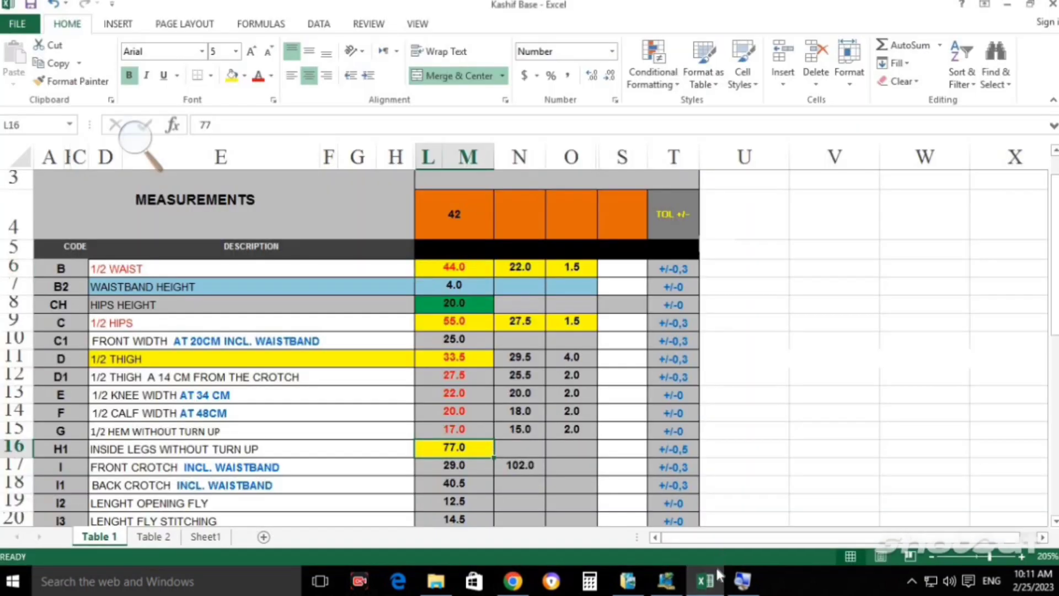
Step: Graded-measure lines L1–L4 of the lower piece's top edge, read the 77.91 total, then close the results
{"action": "left_click", "coordinate": [665, 585]}
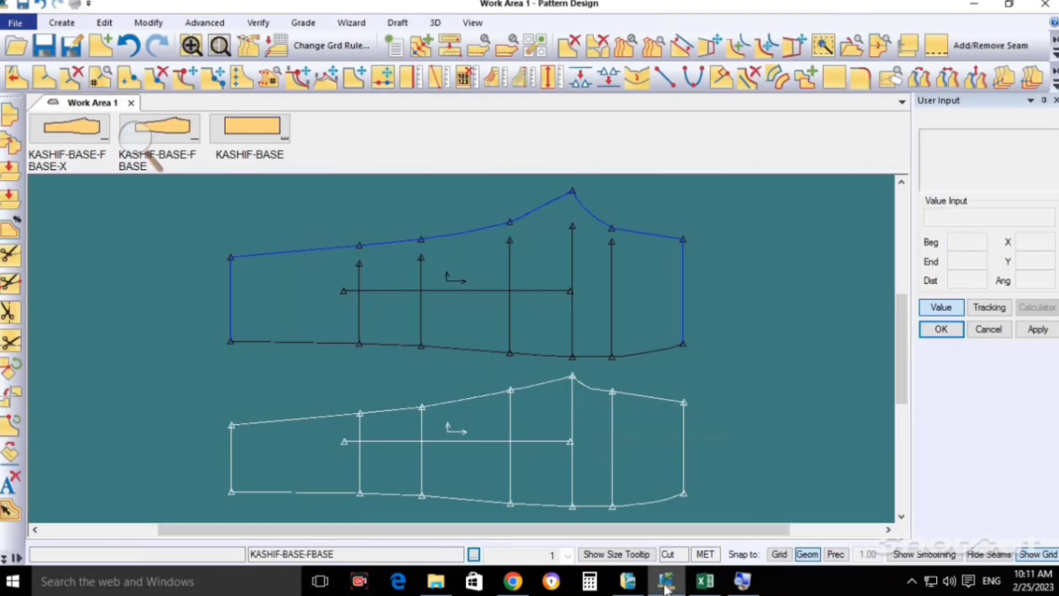
{"action": "left_click", "coordinate": [303, 23]}
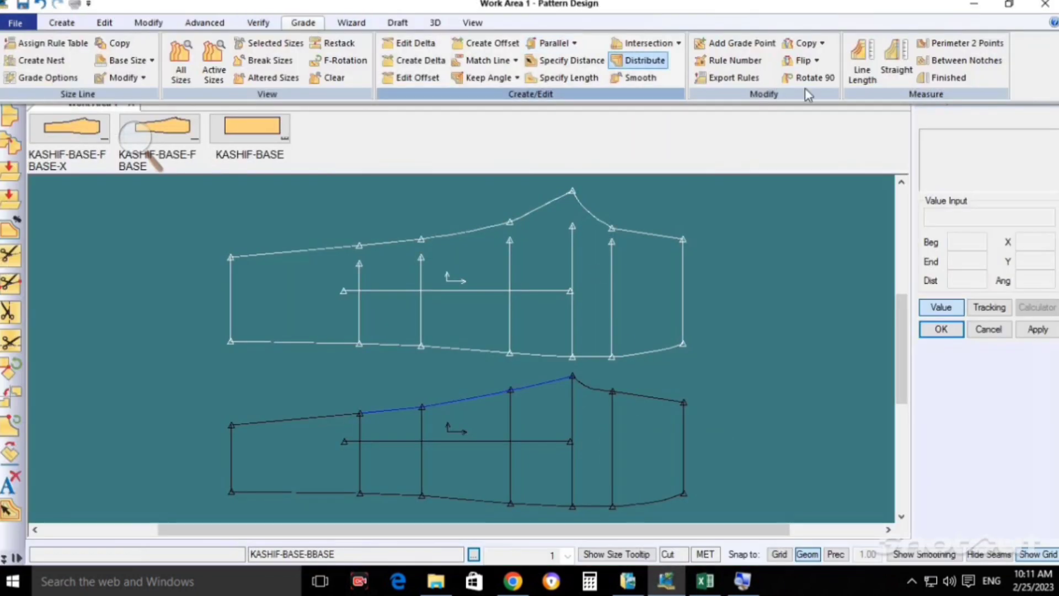
{"action": "left_click", "coordinate": [859, 63]}
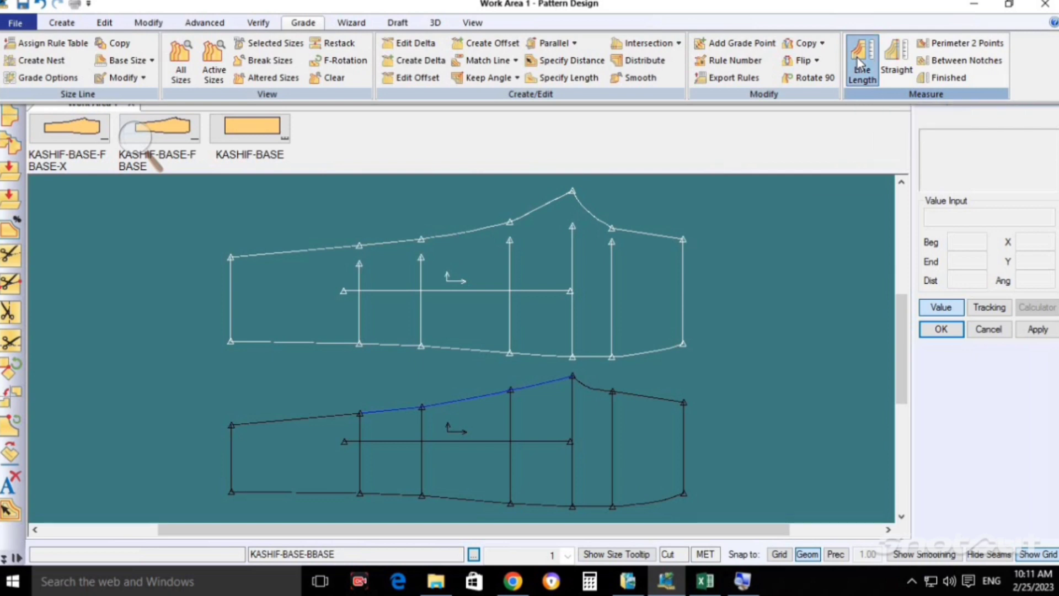
{"action": "left_click", "coordinate": [321, 420]}
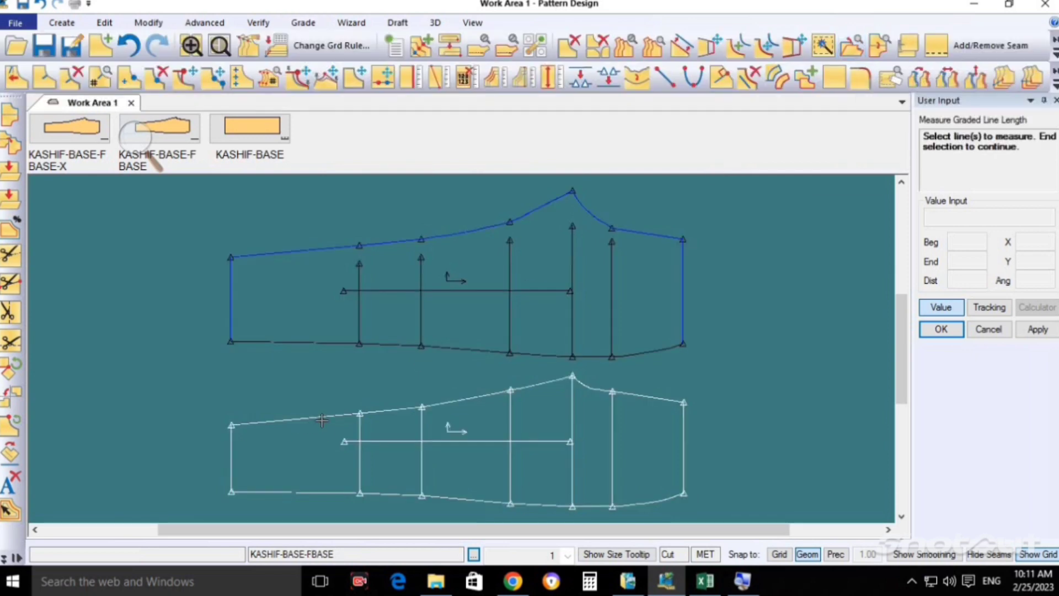
{"action": "left_click", "coordinate": [334, 415]}
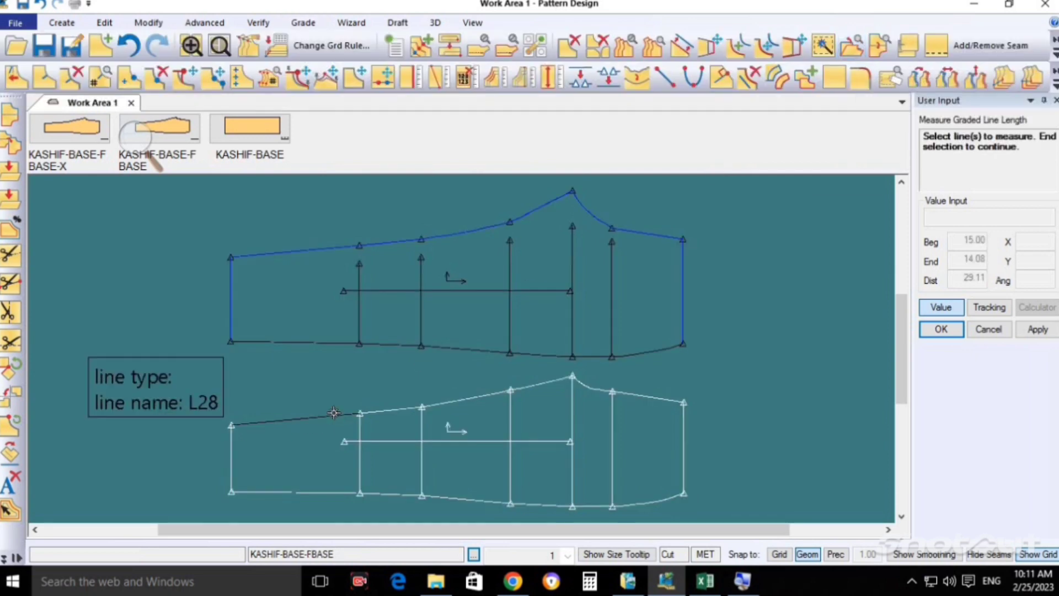
{"action": "left_click", "coordinate": [401, 410]}
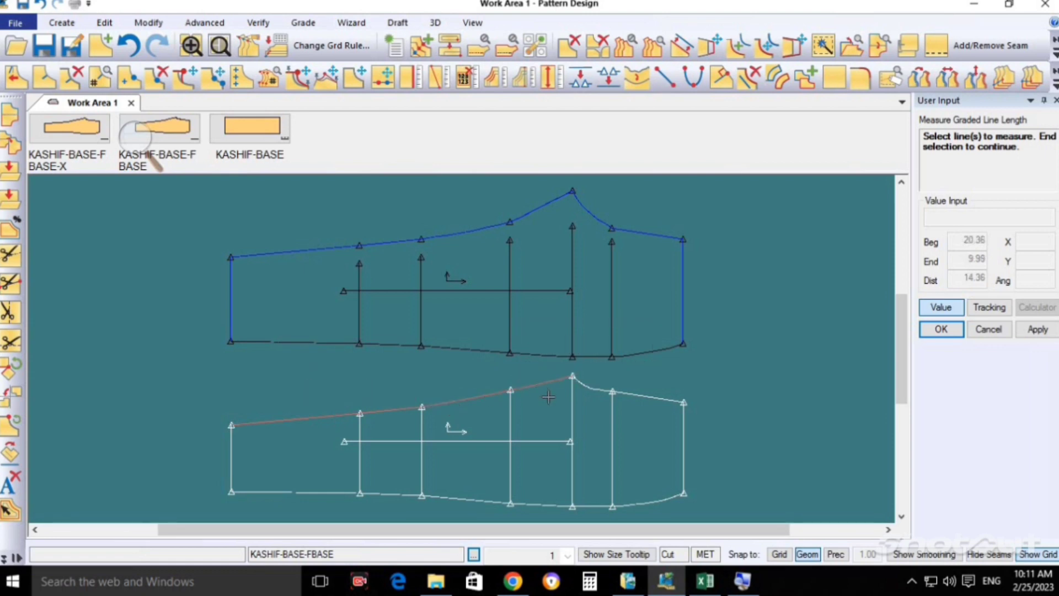
{"action": "right_click", "coordinate": [549, 397]}
{"action": "left_click", "coordinate": [546, 403]}
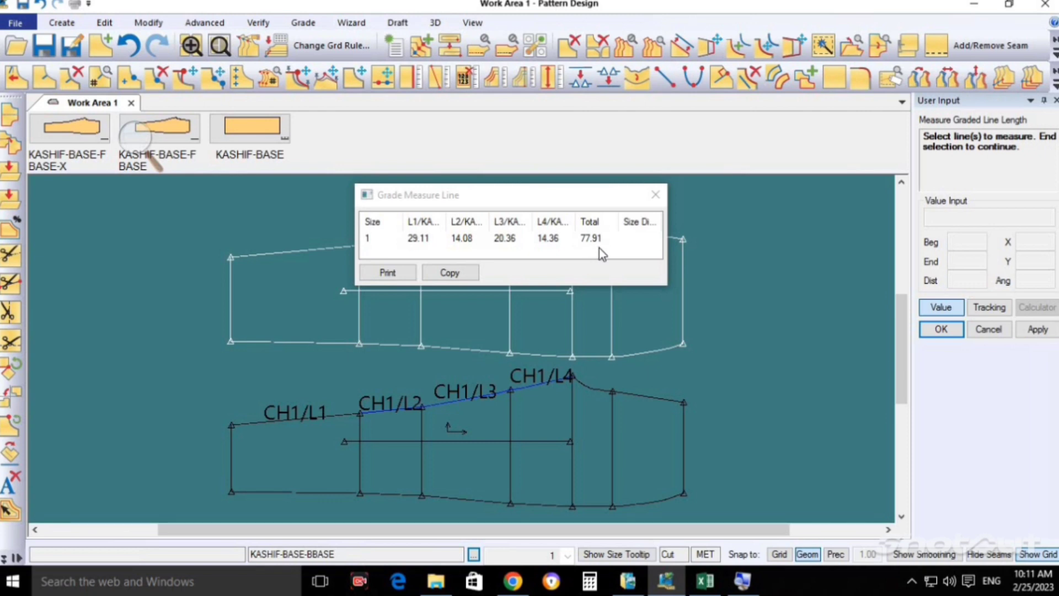
{"action": "right_click", "coordinate": [720, 297]}
{"action": "left_click", "coordinate": [720, 299]}
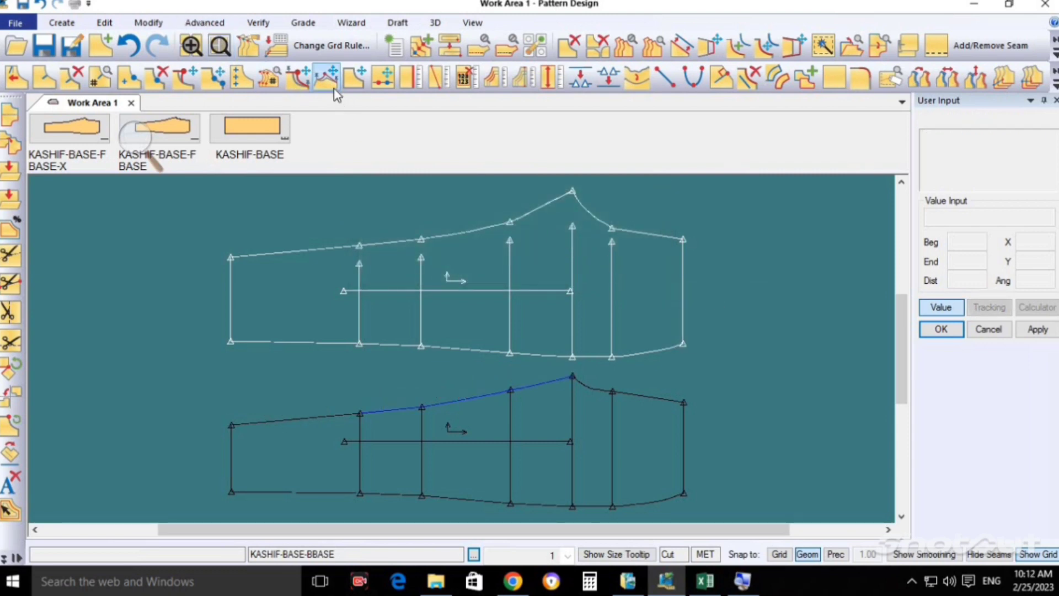
Step: Start Move Smooth and select the lower piece's two left-edge points, skipping anchor points
{"action": "left_click", "coordinate": [103, 24]}
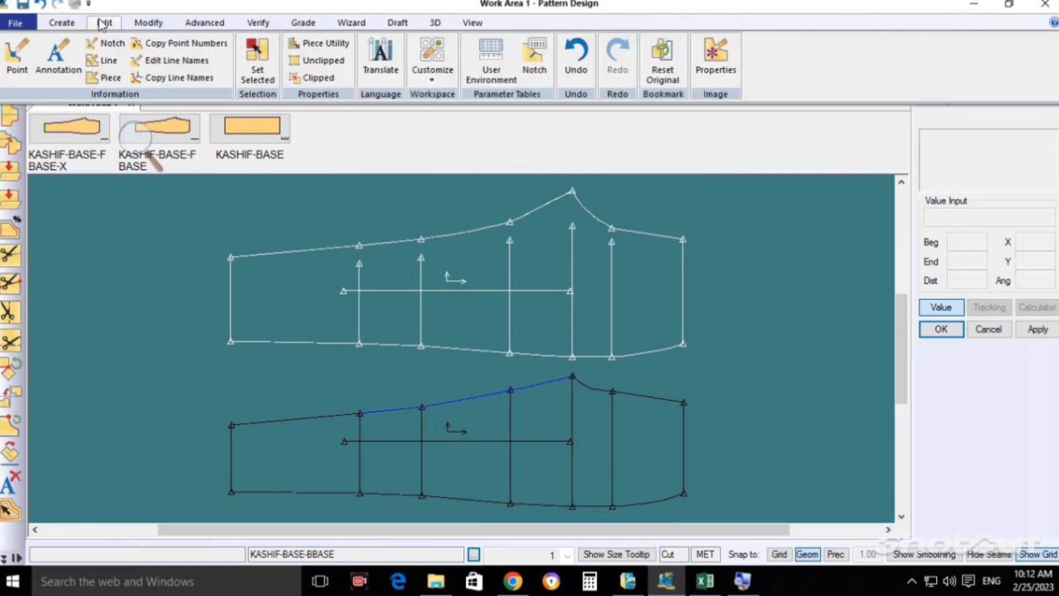
{"action": "left_click", "coordinate": [161, 24]}
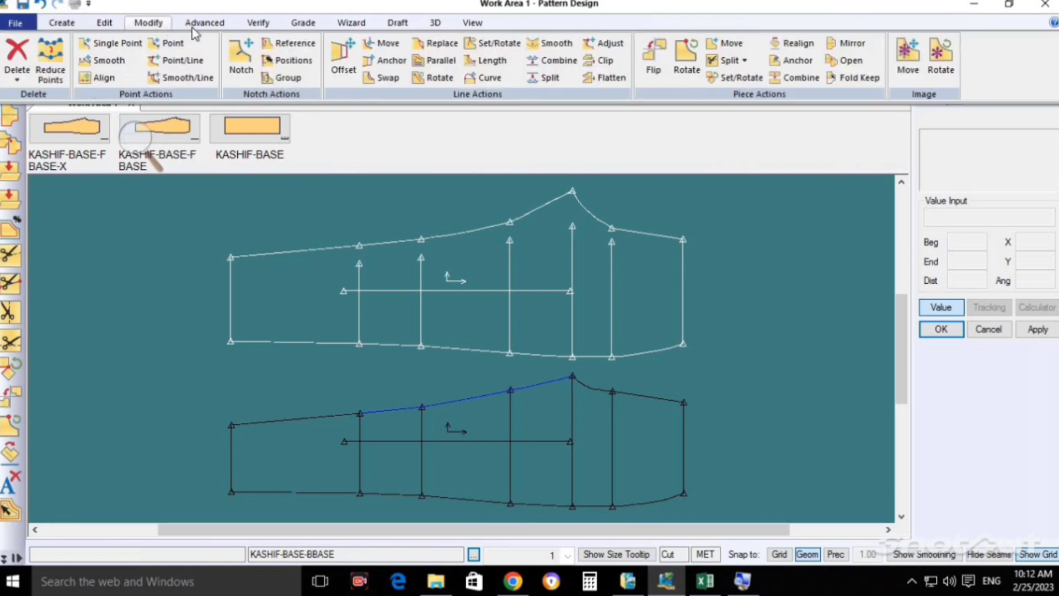
{"action": "left_click", "coordinate": [118, 62]}
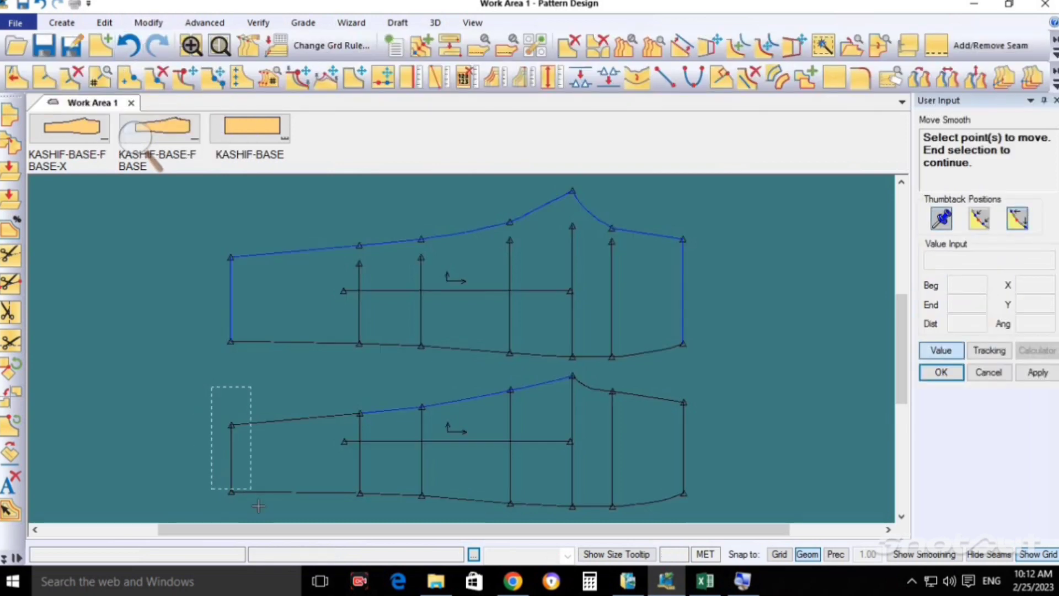
{"action": "left_click_drag", "start_coordinate": [212, 388], "coordinate": [270, 502]}
{"action": "right_click", "coordinate": [270, 462]}
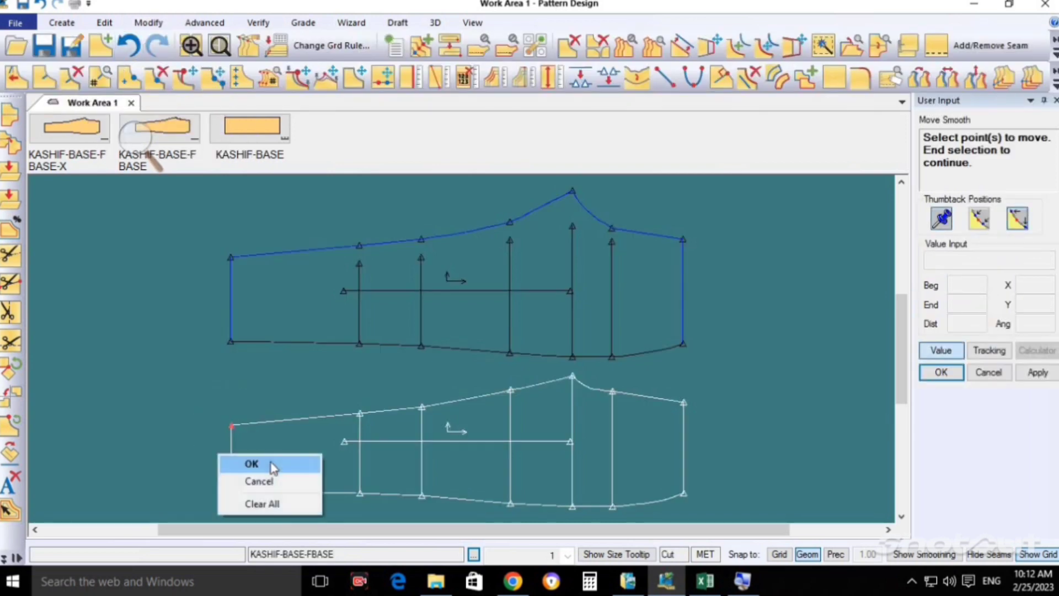
{"action": "left_click", "coordinate": [271, 462]}
{"action": "right_click", "coordinate": [271, 462]}
{"action": "left_click", "coordinate": [270, 462]}
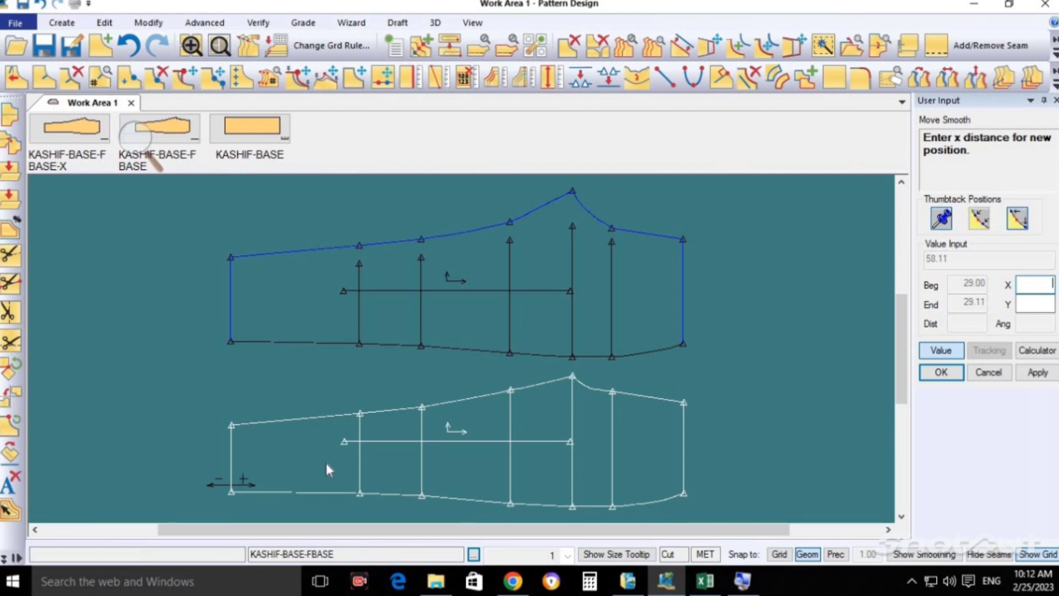
Step: Shift the selected left-edge points by -0.91 in X
{"action": "left_click", "coordinate": [1034, 301]}
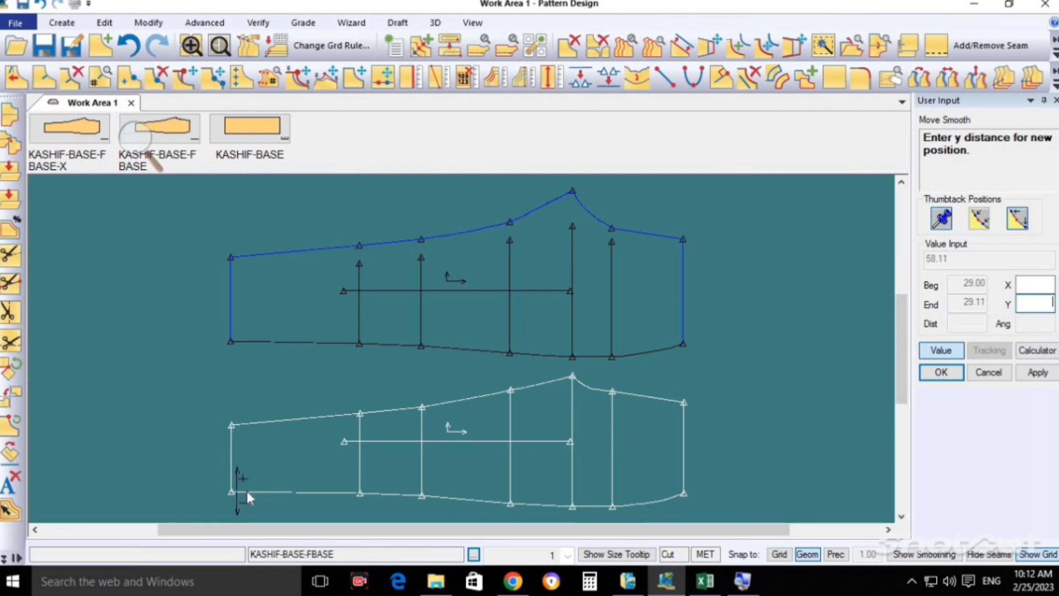
{"action": "left_click", "coordinate": [1040, 287]}
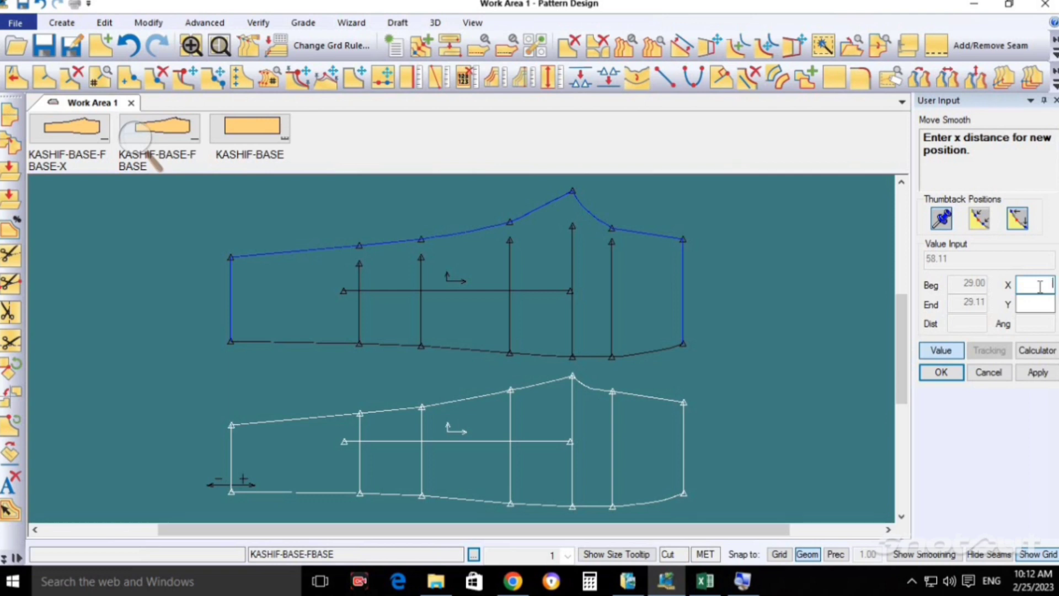
{"action": "type", "text": "-."}
{"action": "type", "text": "91"}
{"action": "key", "text": "Return"}
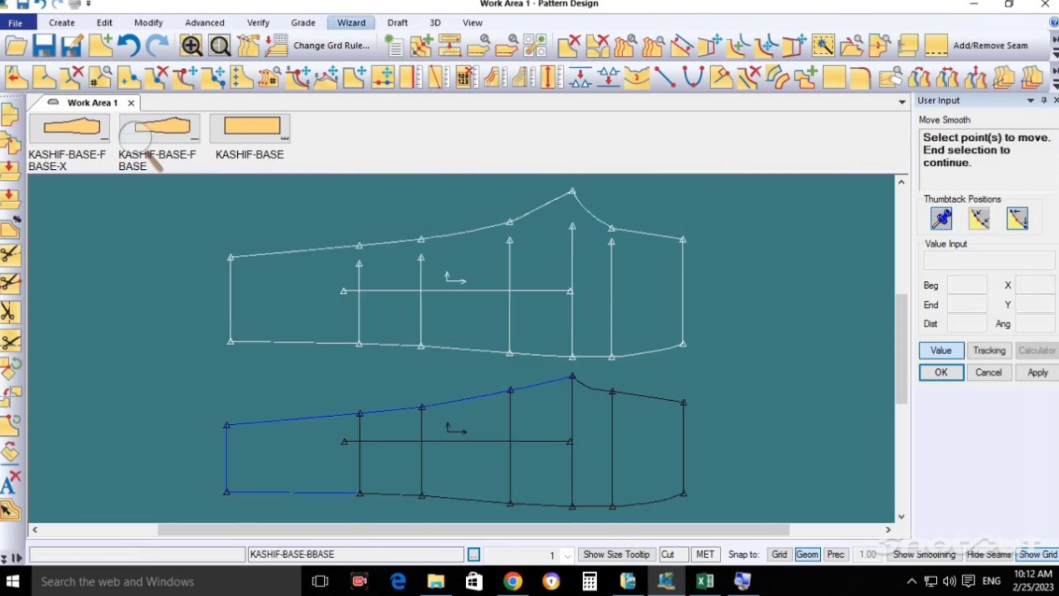
Step: Undo the shift and re-move the lower piece's two left-edge points by 0.91 in X
{"action": "left_click", "coordinate": [129, 45]}
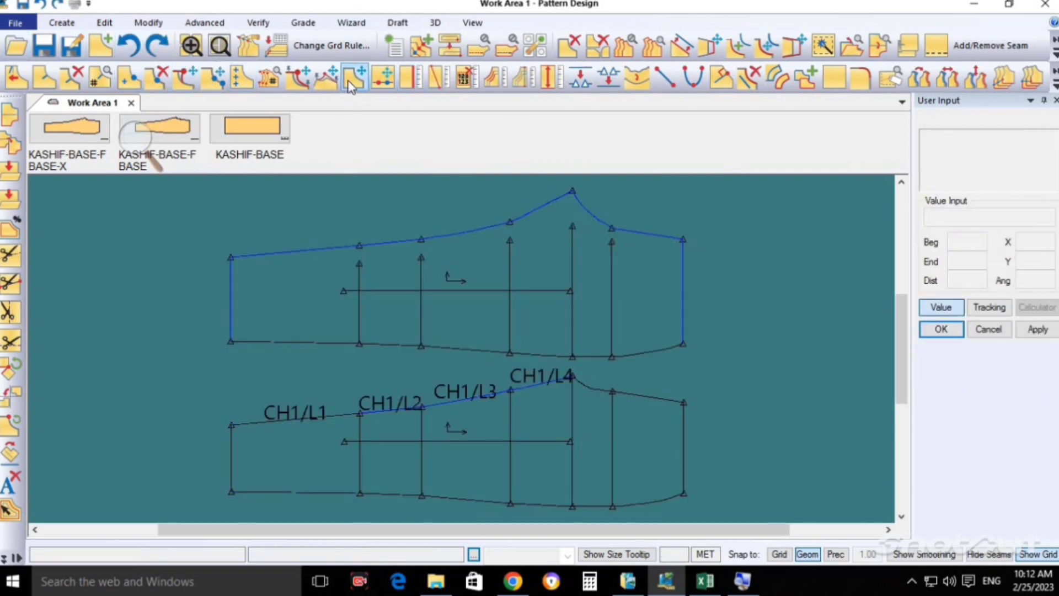
{"action": "left_click", "coordinate": [326, 78]}
{"action": "left_click_drag", "start_coordinate": [212, 391], "coordinate": [267, 504]}
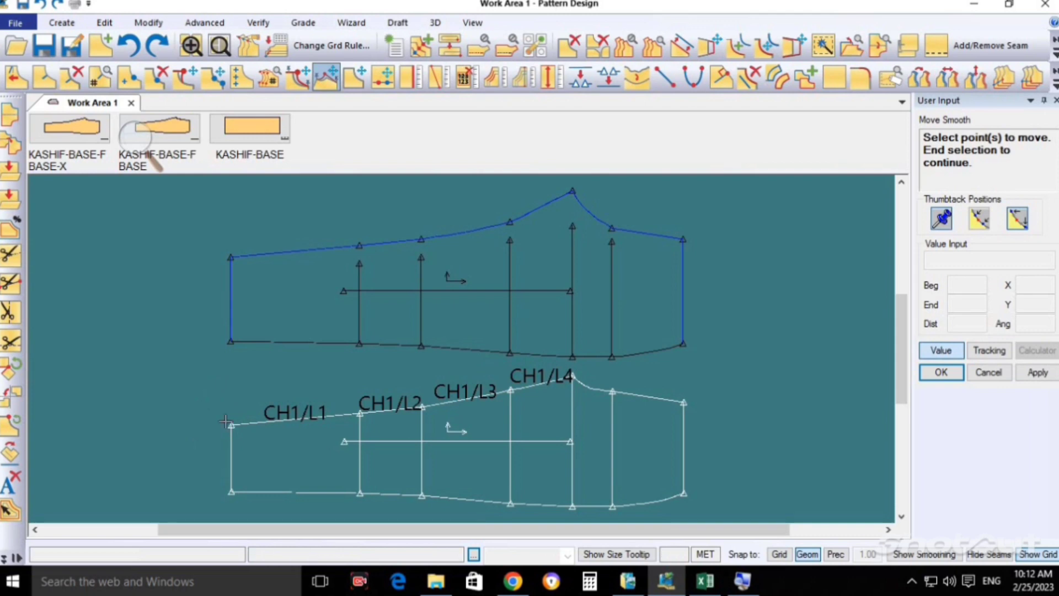
{"action": "right_click", "coordinate": [283, 468]}
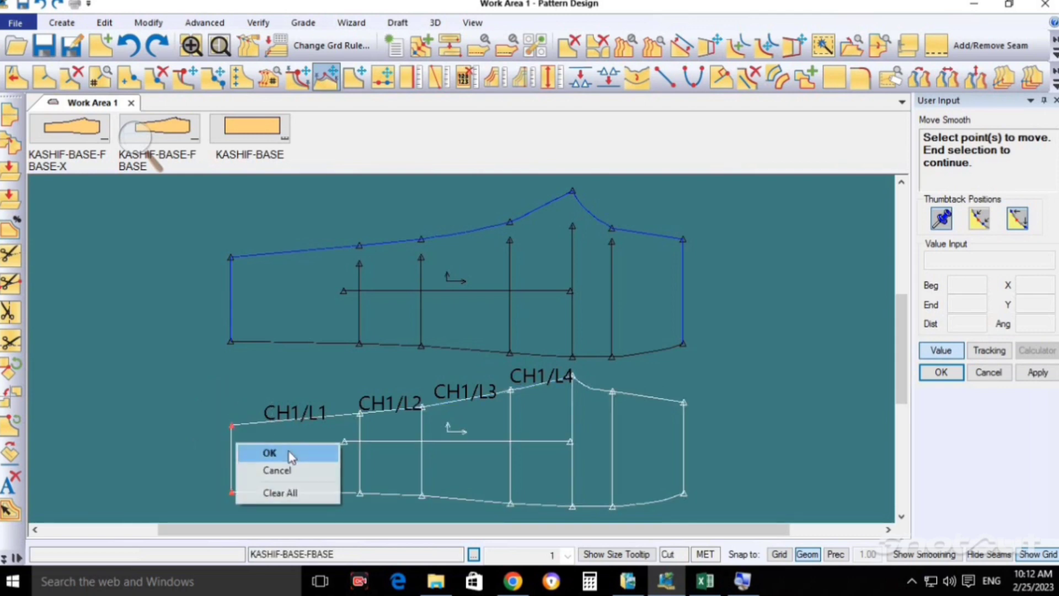
{"action": "left_click", "coordinate": [272, 449]}
{"action": "right_click", "coordinate": [283, 468]}
{"action": "left_click", "coordinate": [272, 449]}
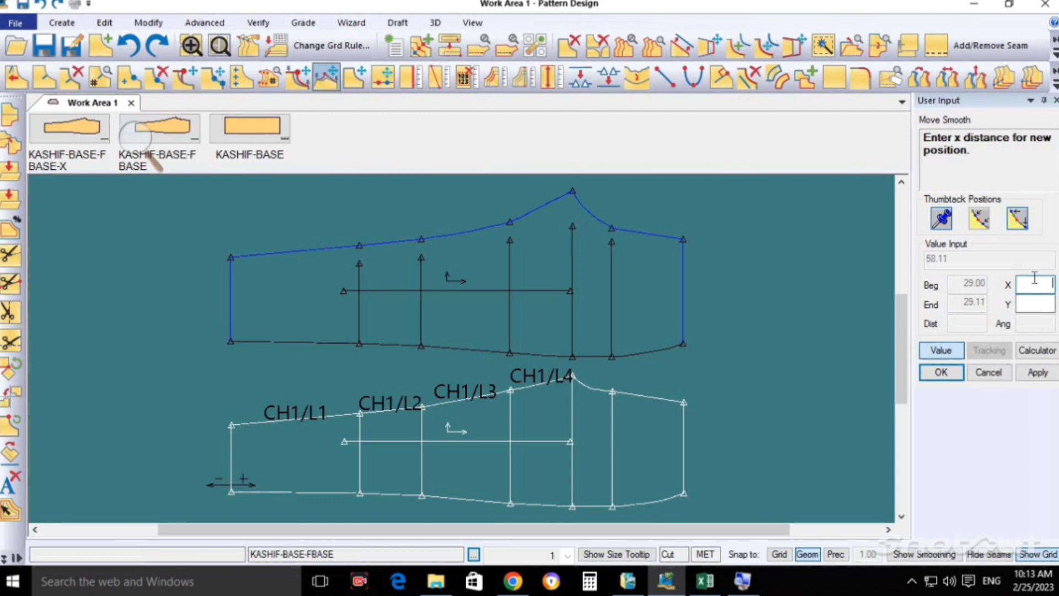
{"action": "type", "text": "."}
{"action": "type", "text": "91"}
{"action": "key", "text": "Return"}
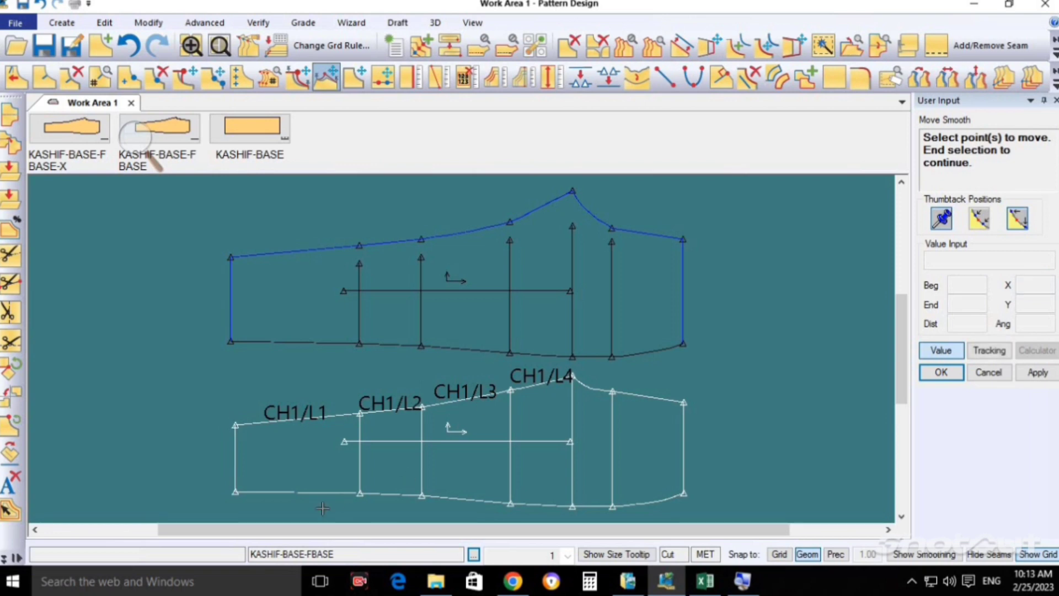
{"action": "left_click_drag", "start_coordinate": [322, 507], "coordinate": [221, 386]}
{"action": "right_click", "coordinate": [361, 338]}
{"action": "left_click", "coordinate": [386, 348]}
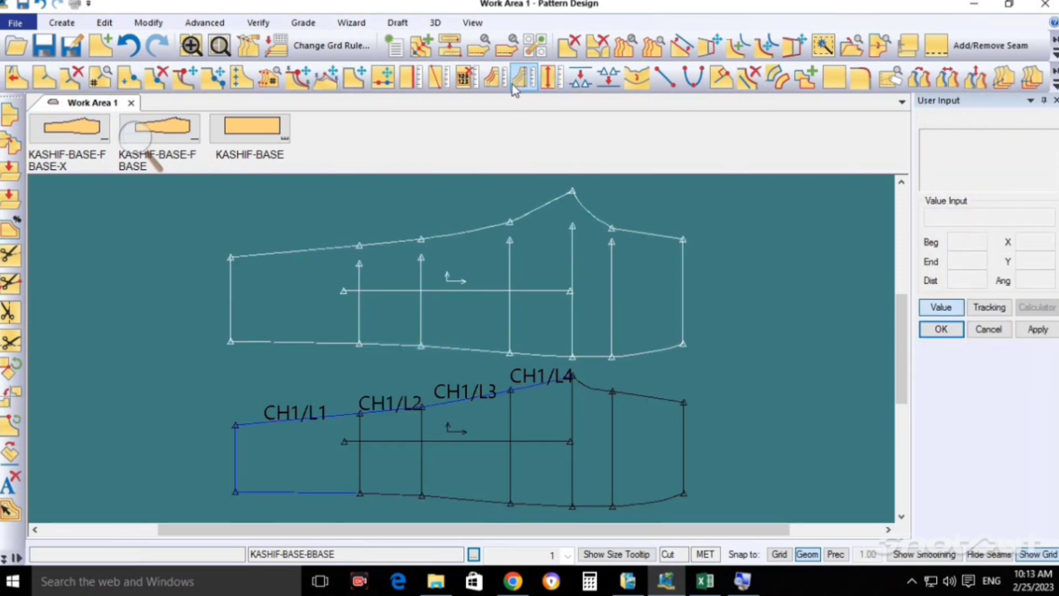
Step: Measure the lower piece's top lines CH1/L1–L4, totalling 77.00, and close the result
{"action": "left_click", "coordinate": [494, 77]}
{"action": "left_click", "coordinate": [335, 419]}
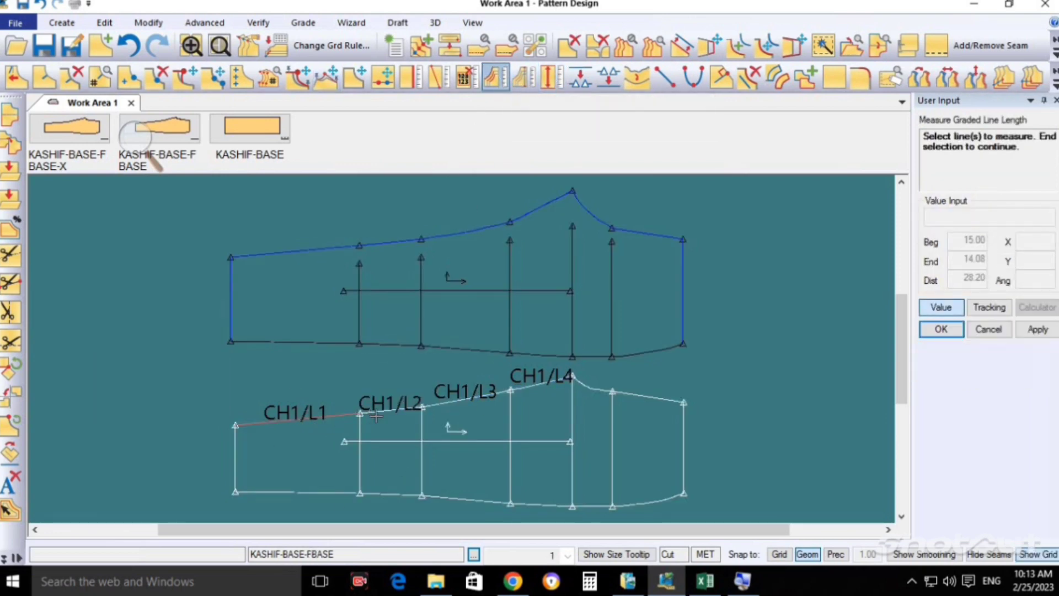
{"action": "left_click", "coordinate": [402, 410]}
{"action": "left_click", "coordinate": [488, 392]}
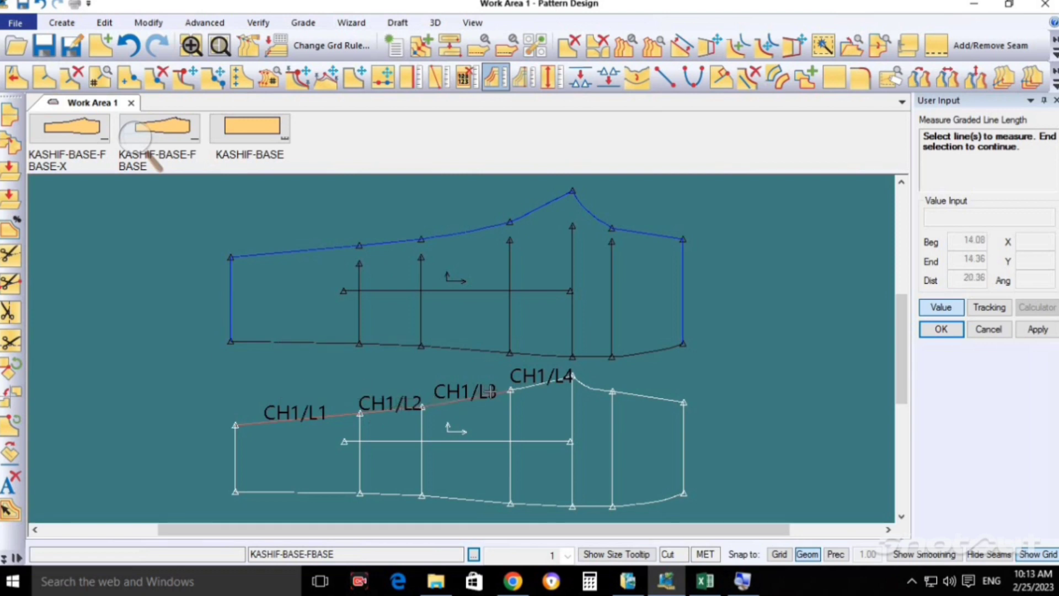
{"action": "left_click", "coordinate": [532, 386]}
{"action": "right_click", "coordinate": [560, 409]}
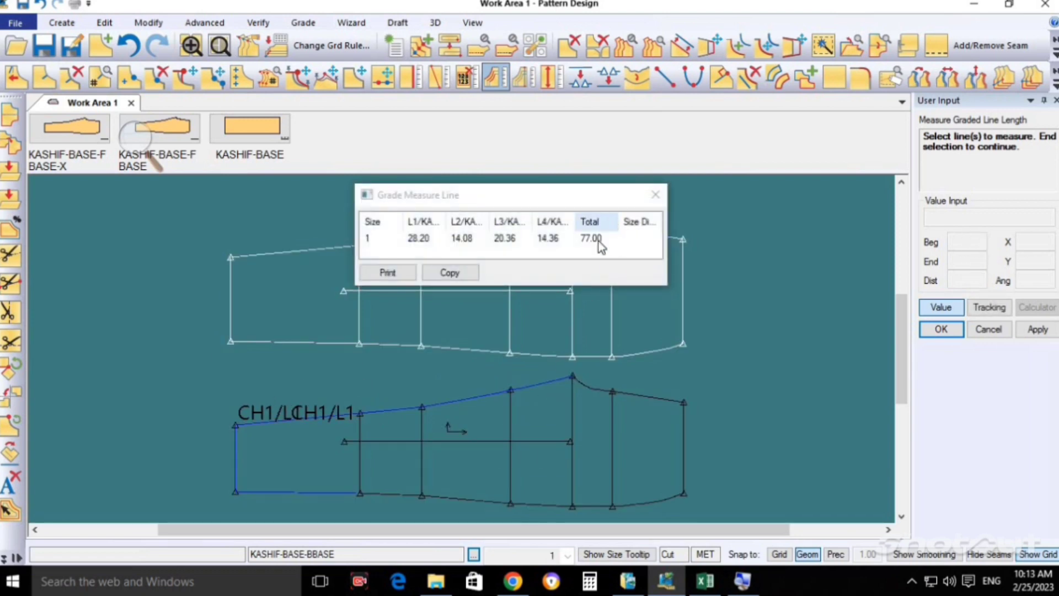
{"action": "right_click", "coordinate": [491, 327]}
{"action": "left_click", "coordinate": [491, 329]}
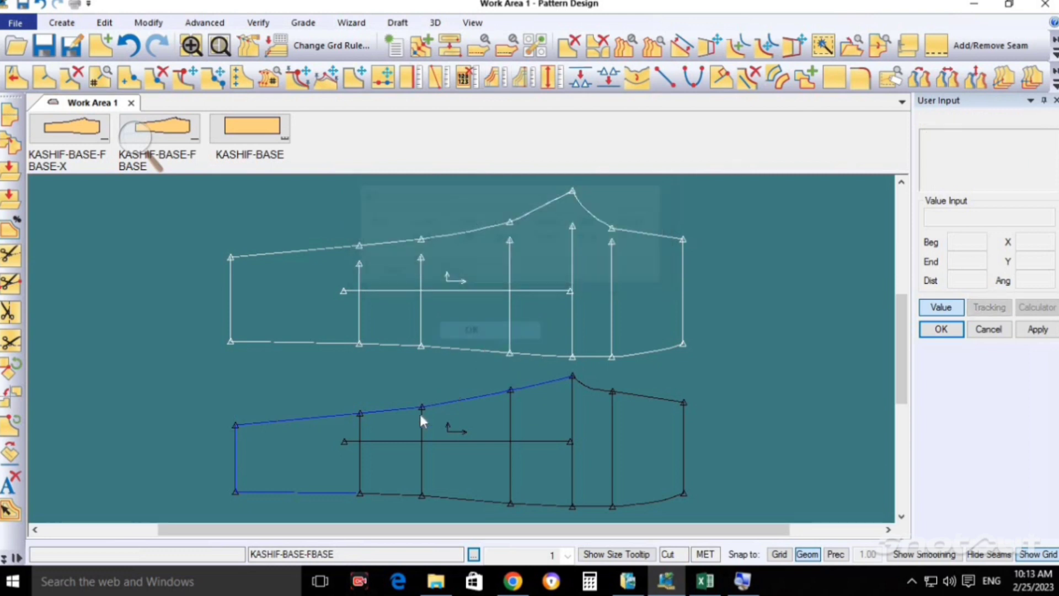
{"action": "left_click", "coordinate": [270, 462]}
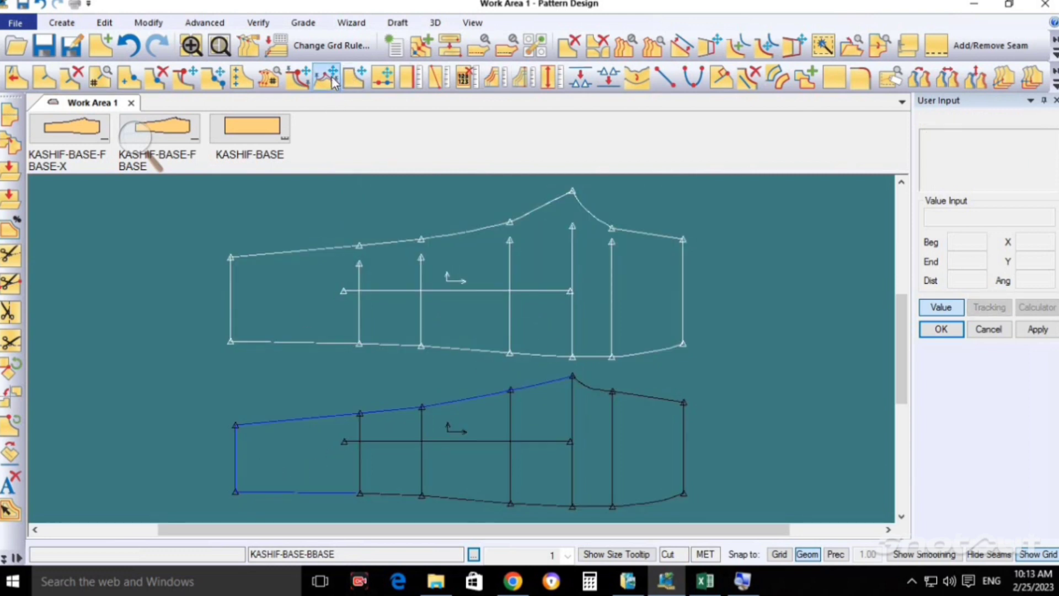
Step: With Move Smooth, box-select the upper piece's left-edge points and accept the default smoothing range
{"action": "left_click", "coordinate": [333, 81]}
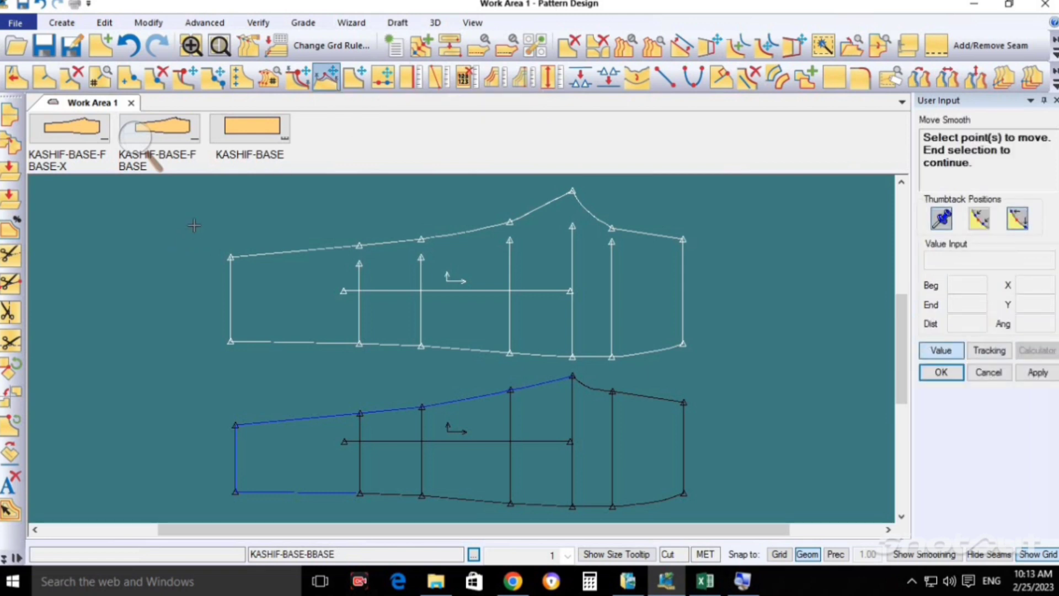
{"action": "left_click_drag", "start_coordinate": [193, 224], "coordinate": [243, 408]}
{"action": "right_click", "coordinate": [260, 342]}
{"action": "left_click", "coordinate": [277, 308]}
{"action": "right_click", "coordinate": [277, 308]}
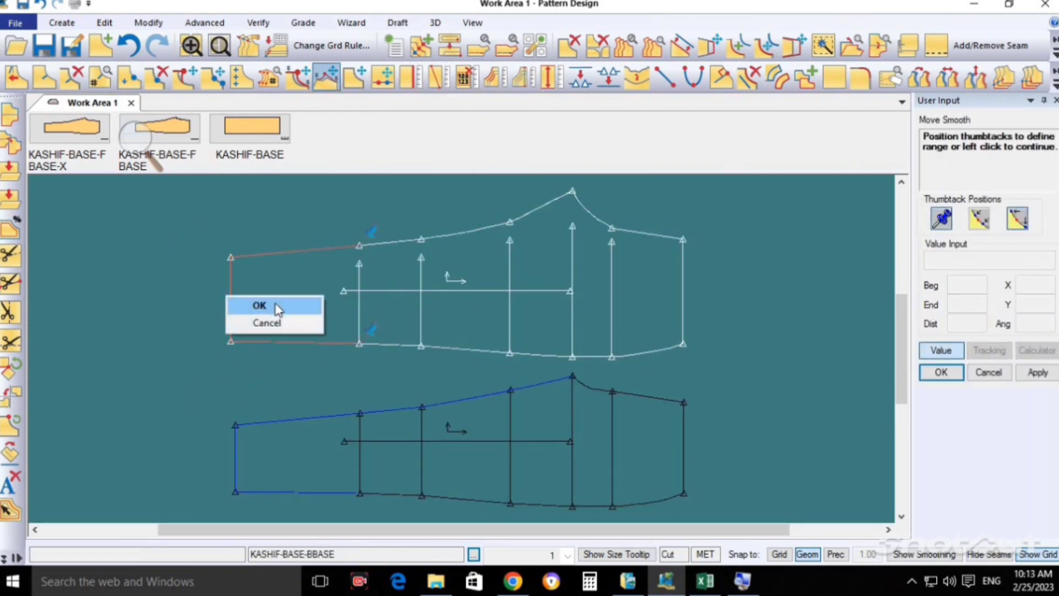
{"action": "left_click", "coordinate": [276, 307]}
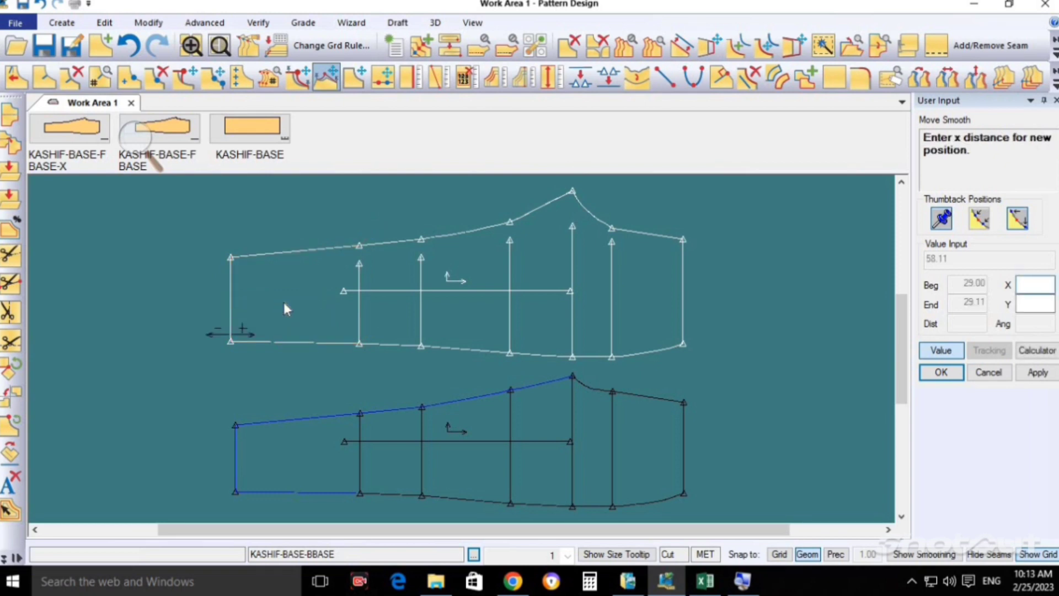
Step: Move those points 0.91 in X, end the tool, and start saving pieces
{"action": "type", "text": "."}
{"action": "type", "text": "91"}
{"action": "key", "text": "Return"}
{"action": "right_click", "coordinate": [365, 291]}
{"action": "left_click", "coordinate": [369, 286]}
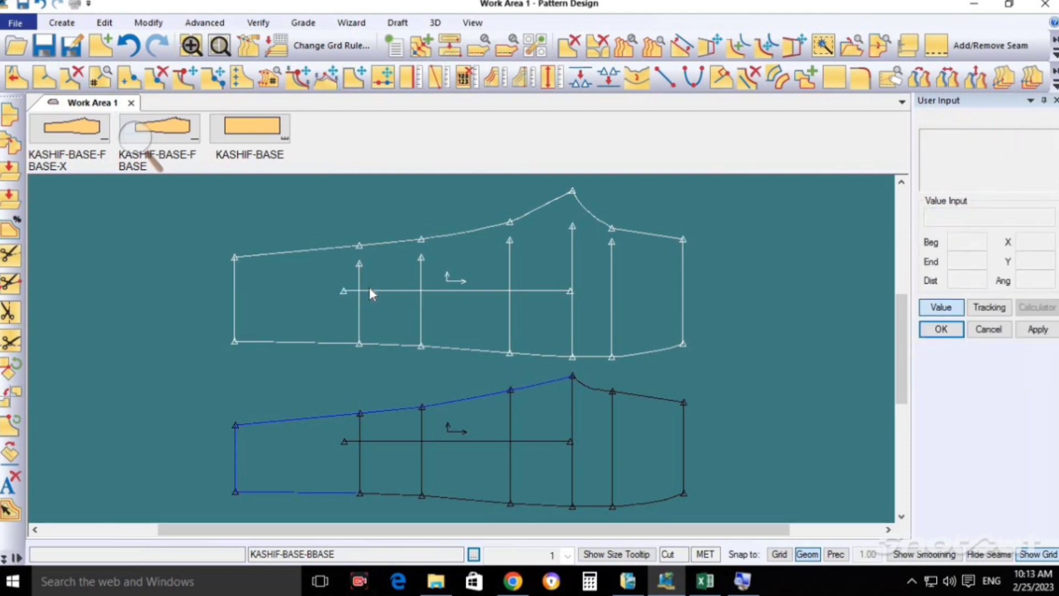
{"action": "left_click", "coordinate": [560, 398]}
{"action": "left_click", "coordinate": [44, 45]}
Step: Select the lower and upper pieces and overwrite their stored copies, applying to all subsequent items
{"action": "left_click", "coordinate": [491, 409]}
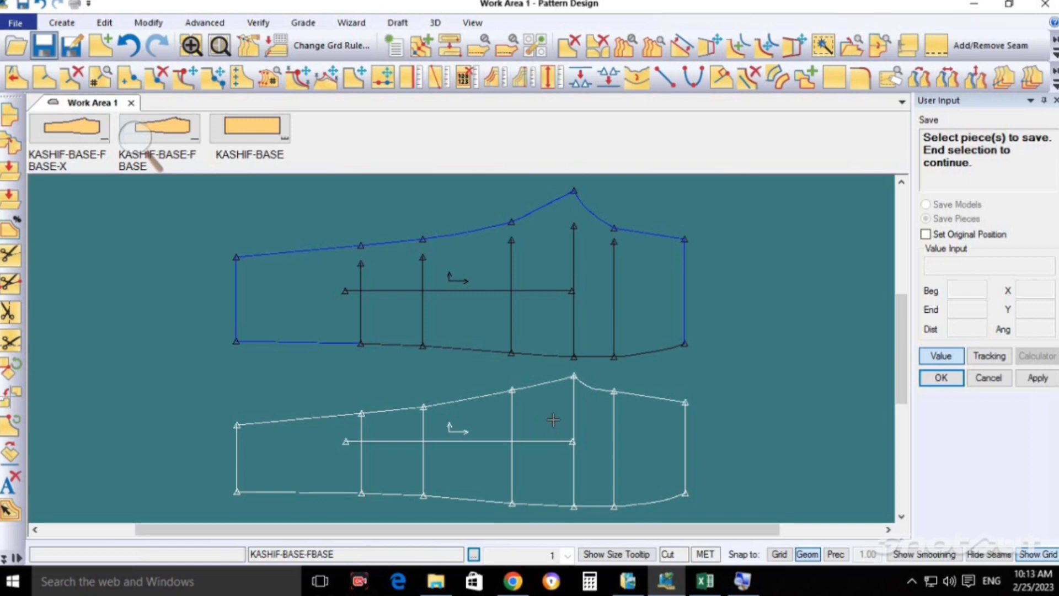
{"action": "left_click", "coordinate": [552, 420]}
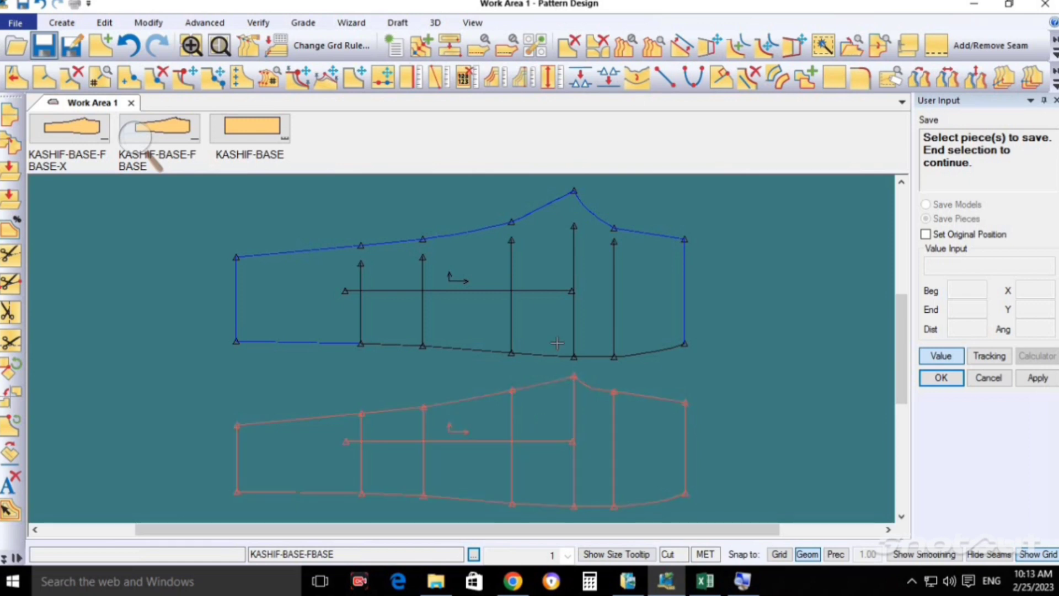
{"action": "left_click", "coordinate": [552, 295]}
{"action": "right_click", "coordinate": [551, 295]}
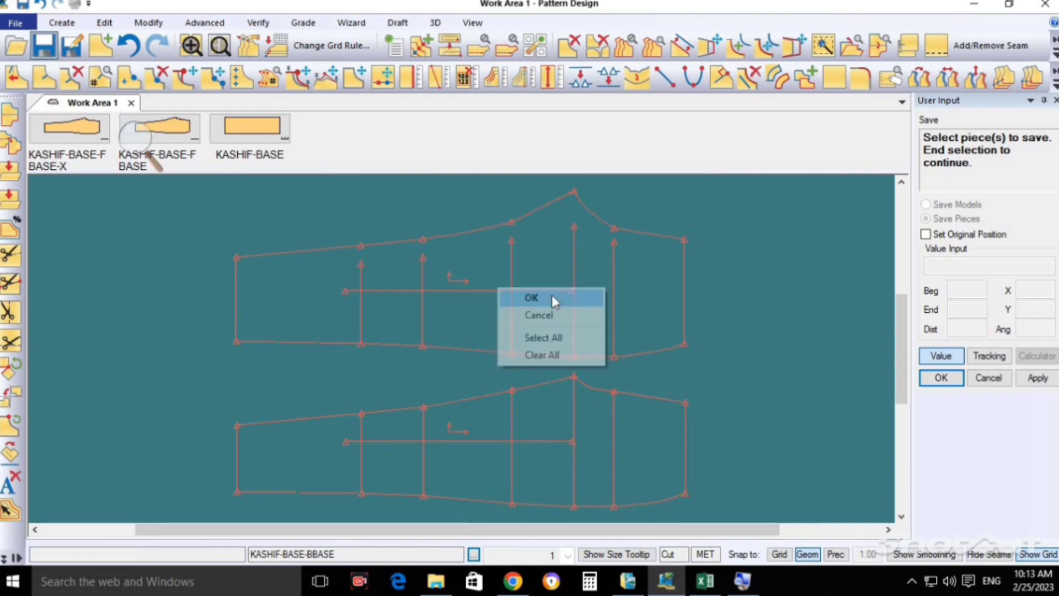
{"action": "left_click", "coordinate": [552, 295]}
{"action": "left_click", "coordinate": [403, 314]}
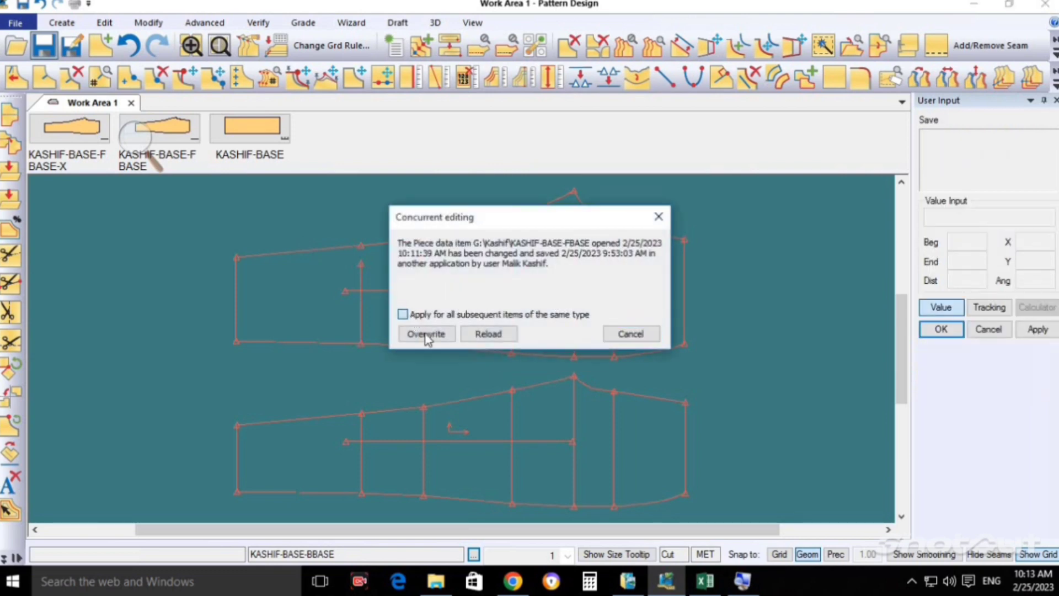
{"action": "left_click", "coordinate": [425, 334]}
{"action": "left_click", "coordinate": [510, 303]}
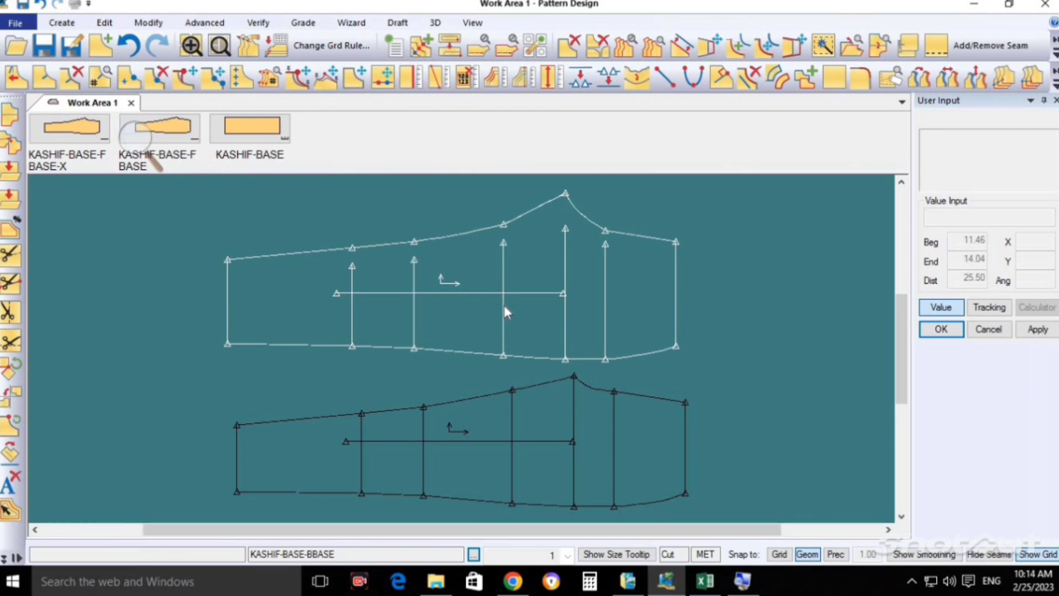
{"action": "left_click", "coordinate": [495, 77]}
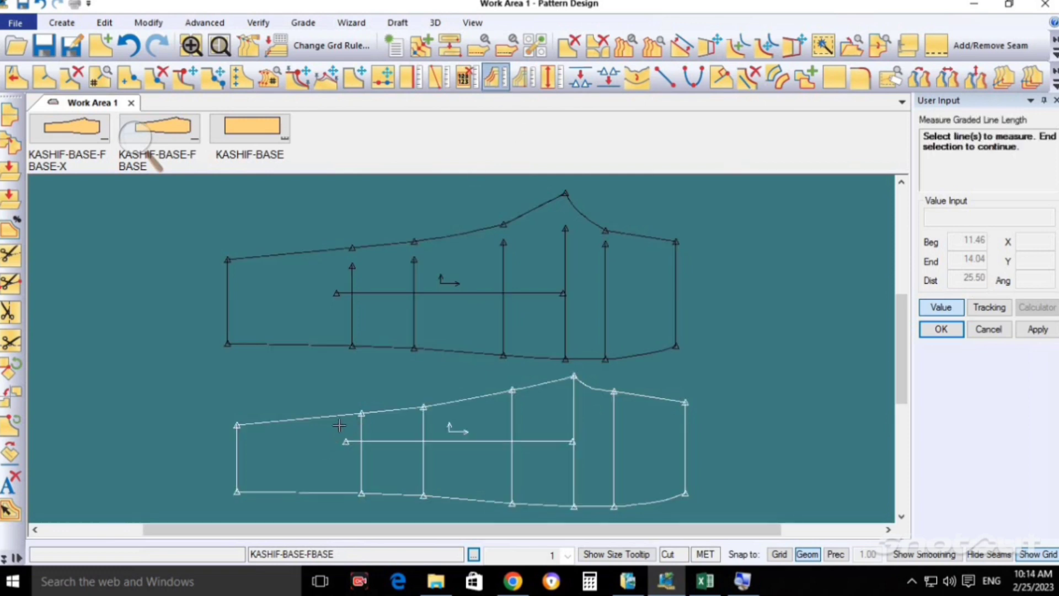
{"action": "left_click", "coordinate": [339, 421]}
{"action": "left_click", "coordinate": [480, 396]}
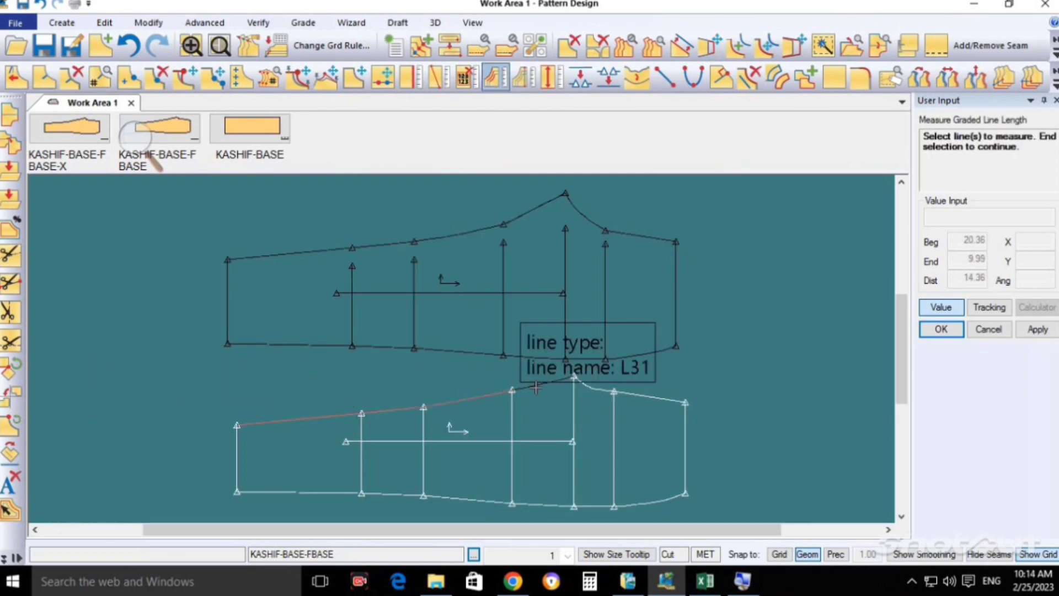
{"action": "right_click", "coordinate": [535, 388]}
{"action": "left_click", "coordinate": [551, 408]}
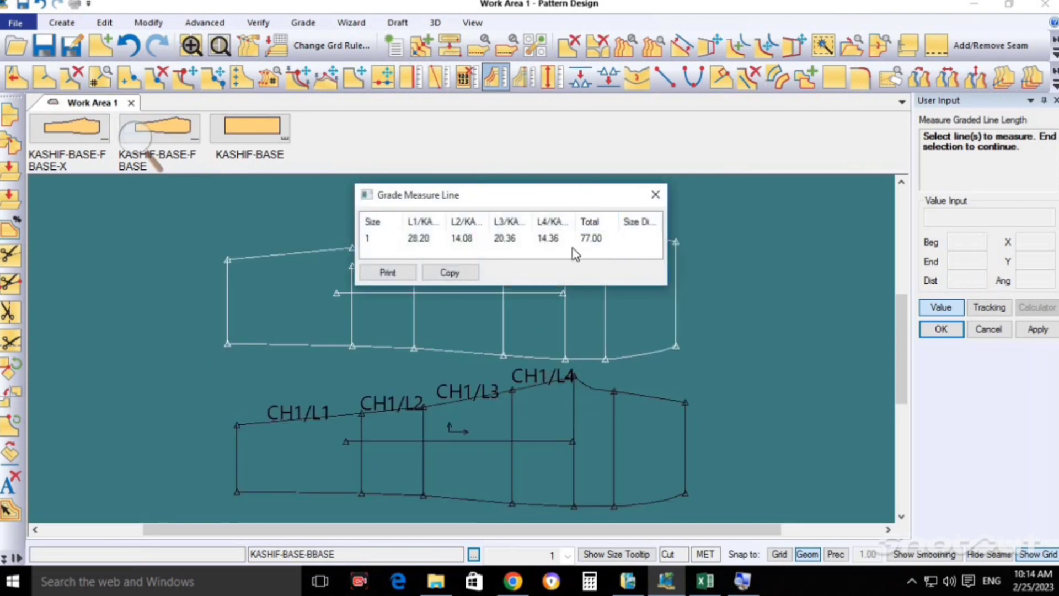
{"action": "left_click_drag", "start_coordinate": [582, 203], "coordinate": [904, 278]}
{"action": "left_click_drag", "start_coordinate": [946, 269], "coordinate": [937, 275]}
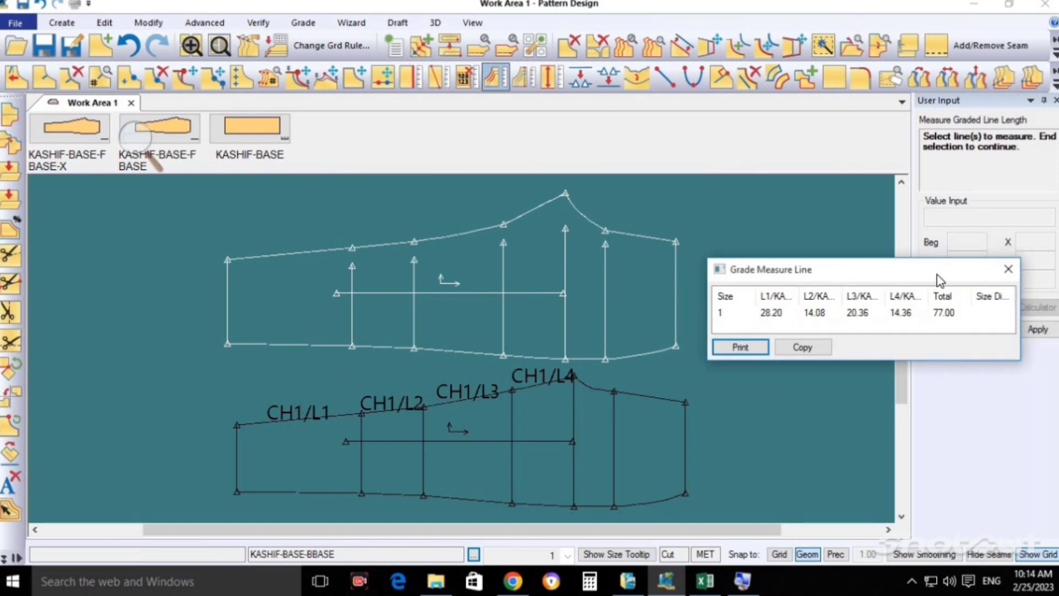
{"action": "left_click", "coordinate": [531, 389]}
{"action": "right_click", "coordinate": [564, 239]}
{"action": "left_click", "coordinate": [615, 248]}
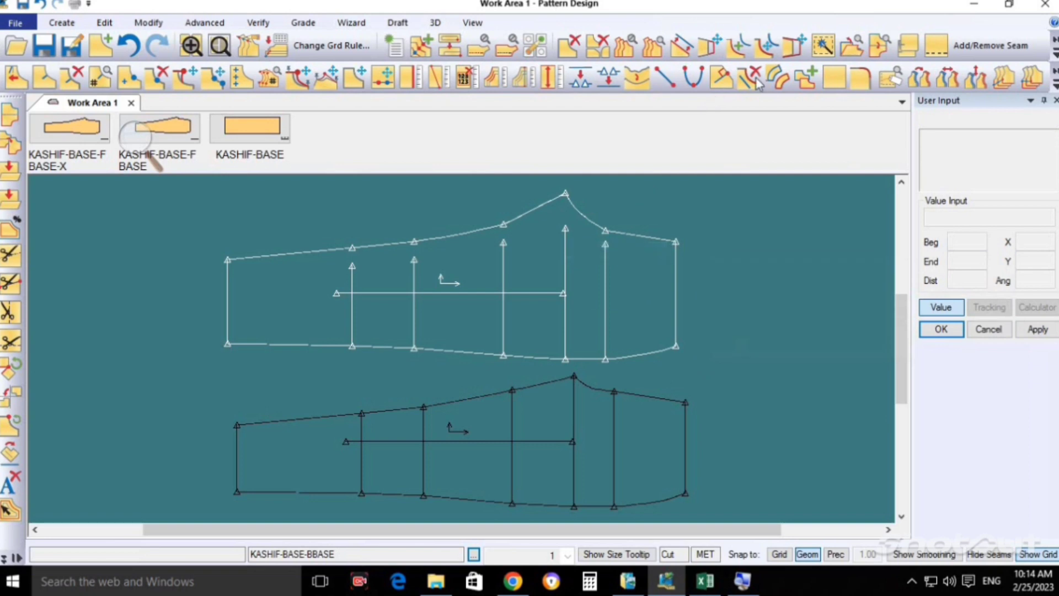
{"action": "left_click", "coordinate": [303, 23]}
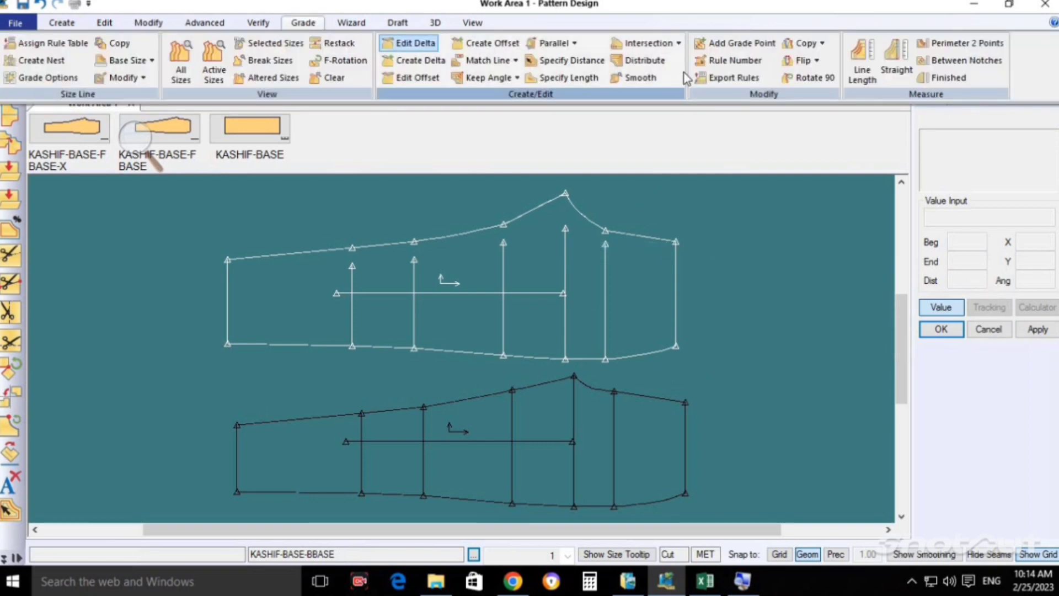
{"action": "left_click", "coordinate": [862, 66]}
{"action": "left_click", "coordinate": [373, 416]}
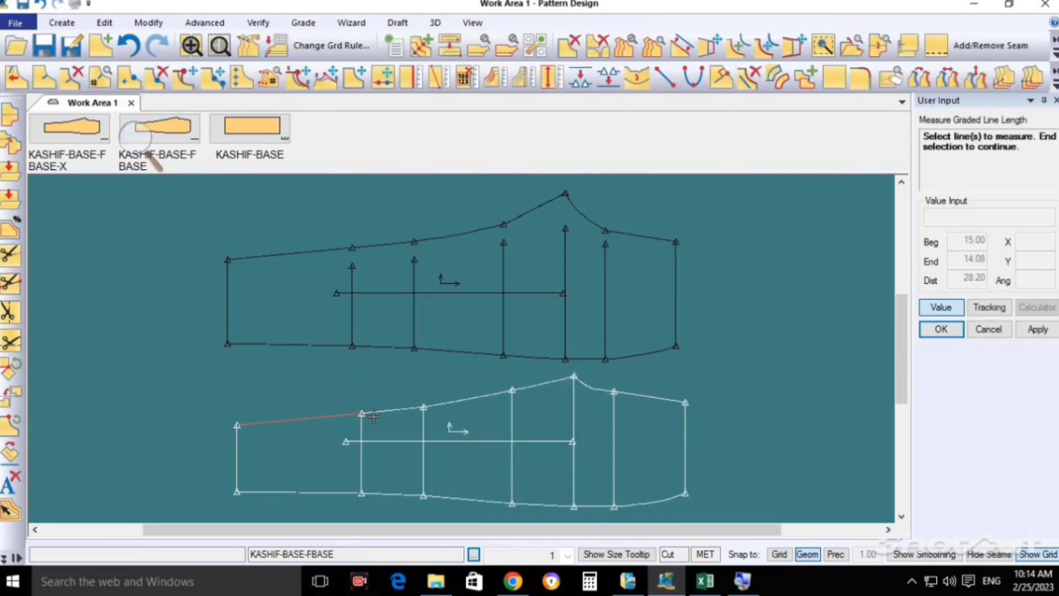
{"action": "left_click", "coordinate": [398, 410]}
{"action": "left_click", "coordinate": [533, 385]}
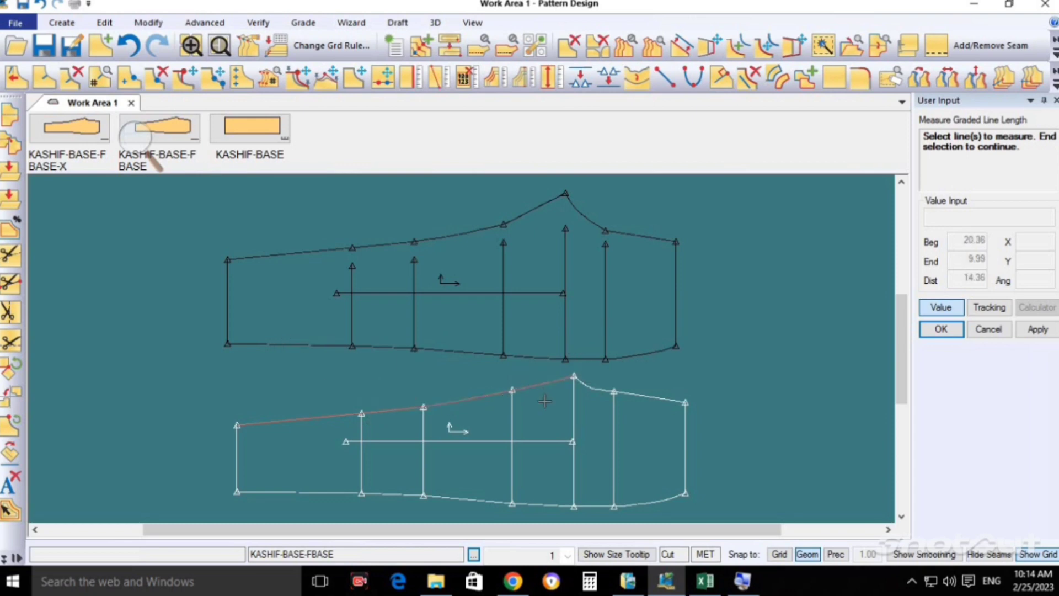
{"action": "right_click", "coordinate": [545, 401]}
{"action": "left_click", "coordinate": [547, 412]}
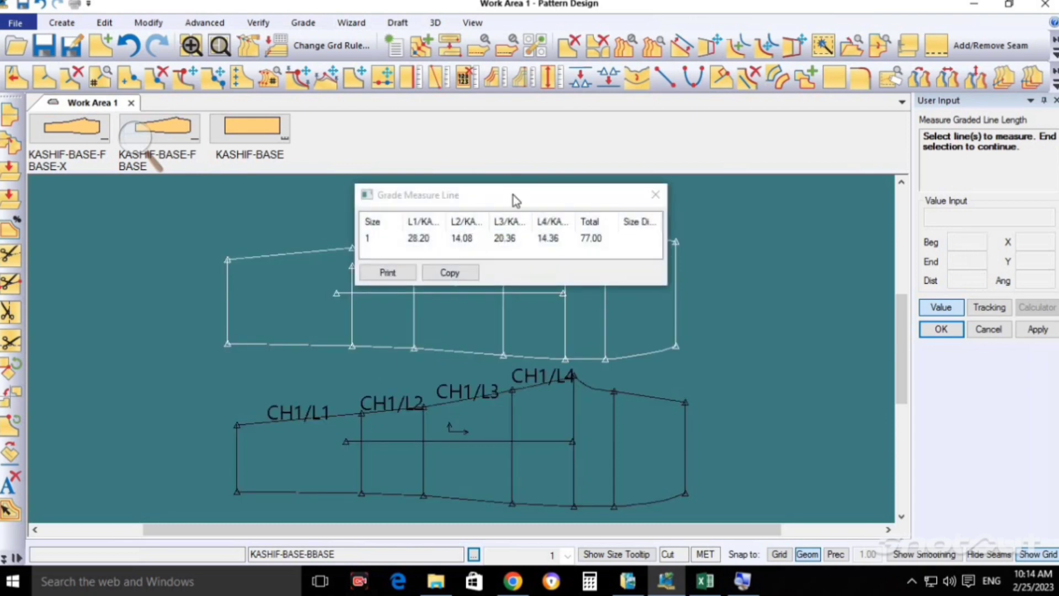
{"action": "left_click_drag", "start_coordinate": [513, 194], "coordinate": [381, 360]}
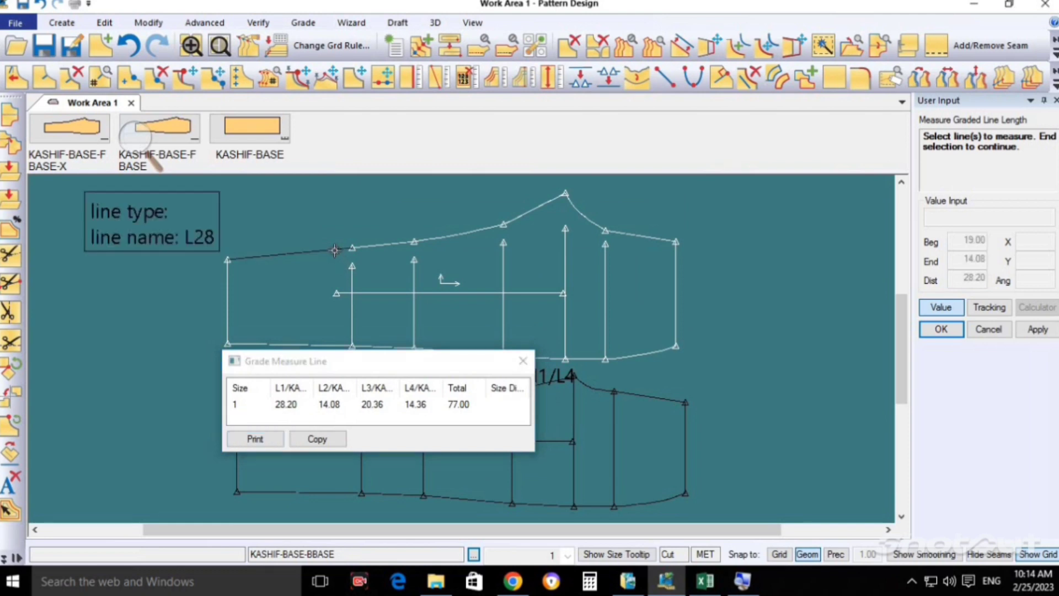
{"action": "left_click", "coordinate": [335, 250]}
{"action": "left_click", "coordinate": [401, 242]}
{"action": "left_click", "coordinate": [465, 232]}
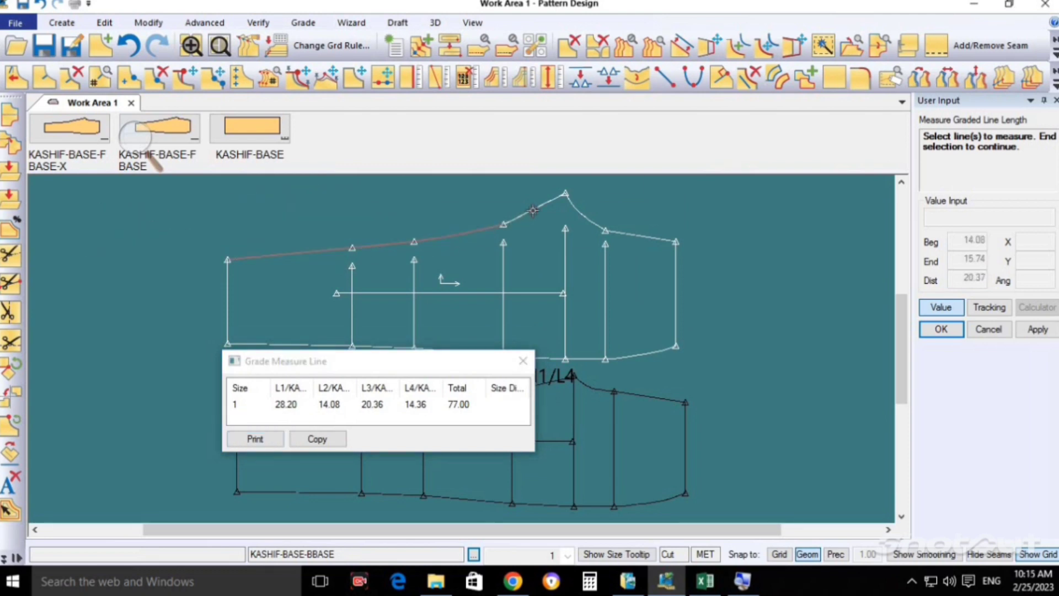
{"action": "left_click", "coordinate": [533, 210]}
{"action": "right_click", "coordinate": [545, 234]}
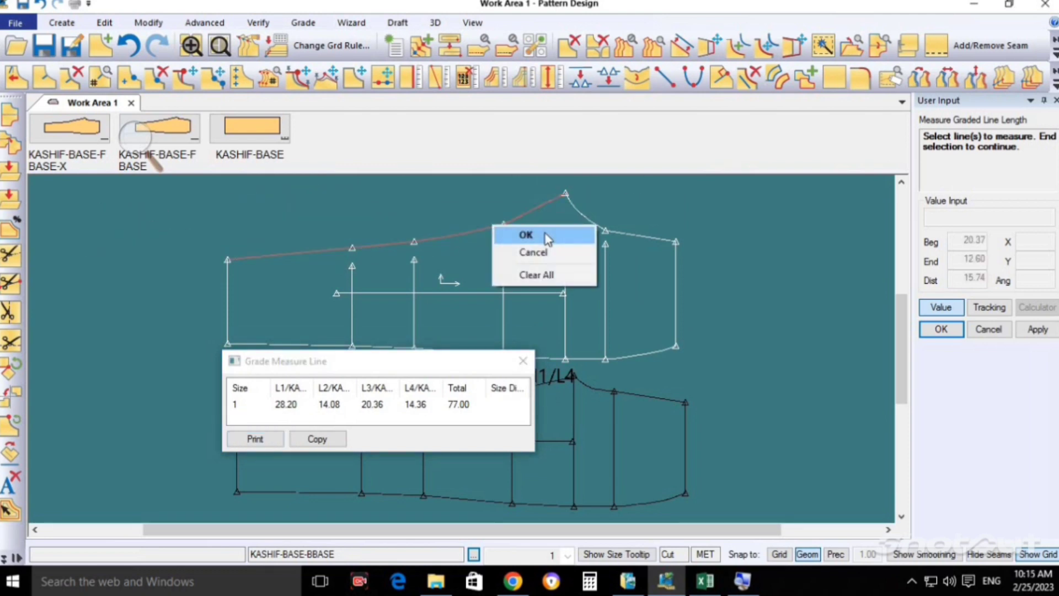
{"action": "left_click", "coordinate": [545, 233]}
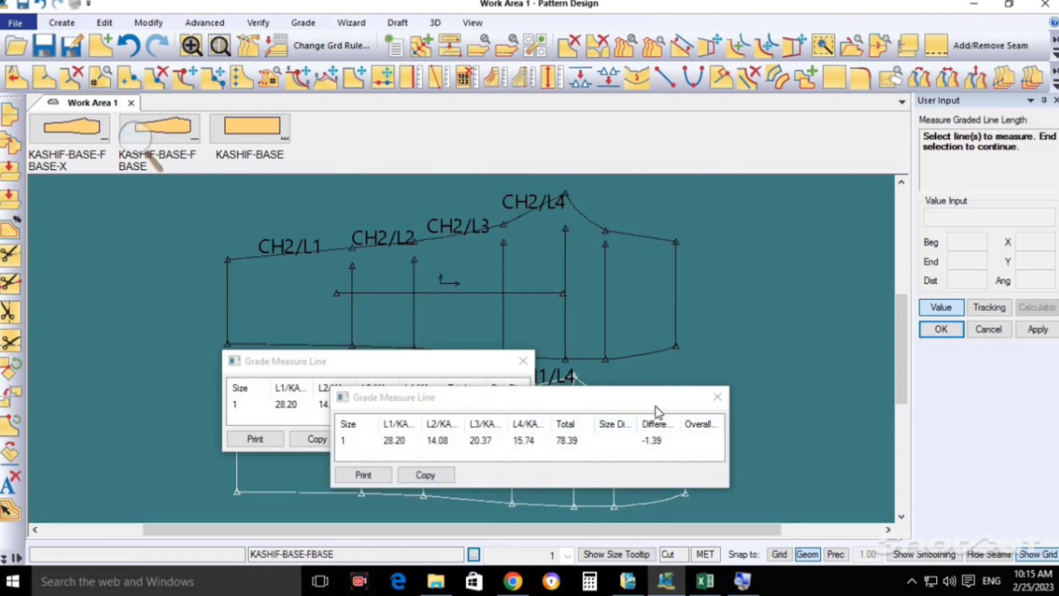
{"action": "mouse_move", "coordinate": [661, 398]}
{"action": "left_mouse_down"}
{"action": "mouse_move", "coordinate": [539, 281]}
{"action": "mouse_move", "coordinate": [541, 268]}
{"action": "mouse_move", "coordinate": [858, 320]}
{"action": "mouse_move", "coordinate": [869, 342]}
{"action": "mouse_move", "coordinate": [861, 354]}
{"action": "left_mouse_up"}
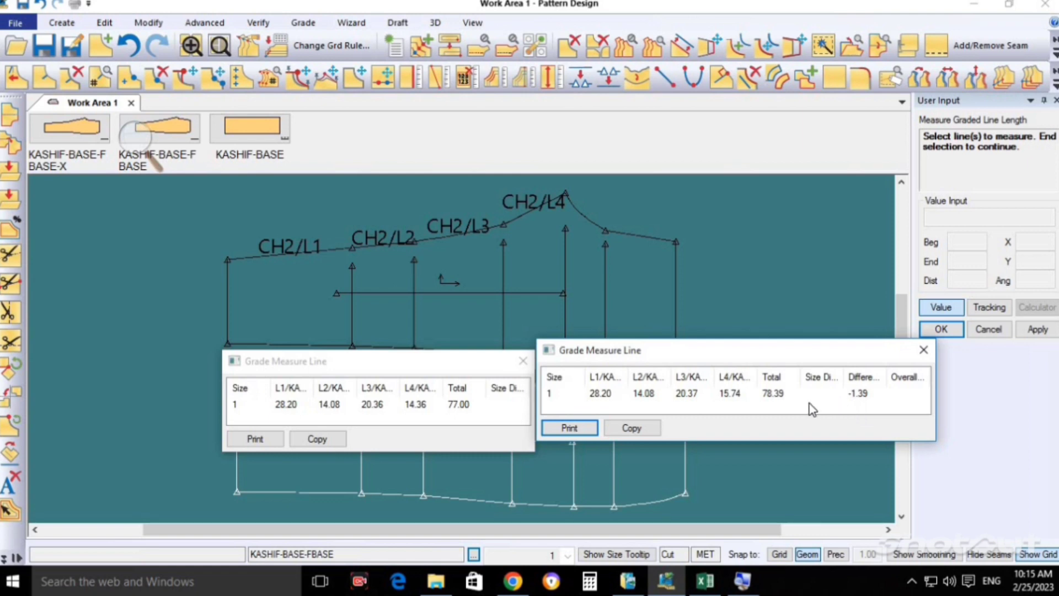
{"action": "right_click", "coordinate": [717, 259]}
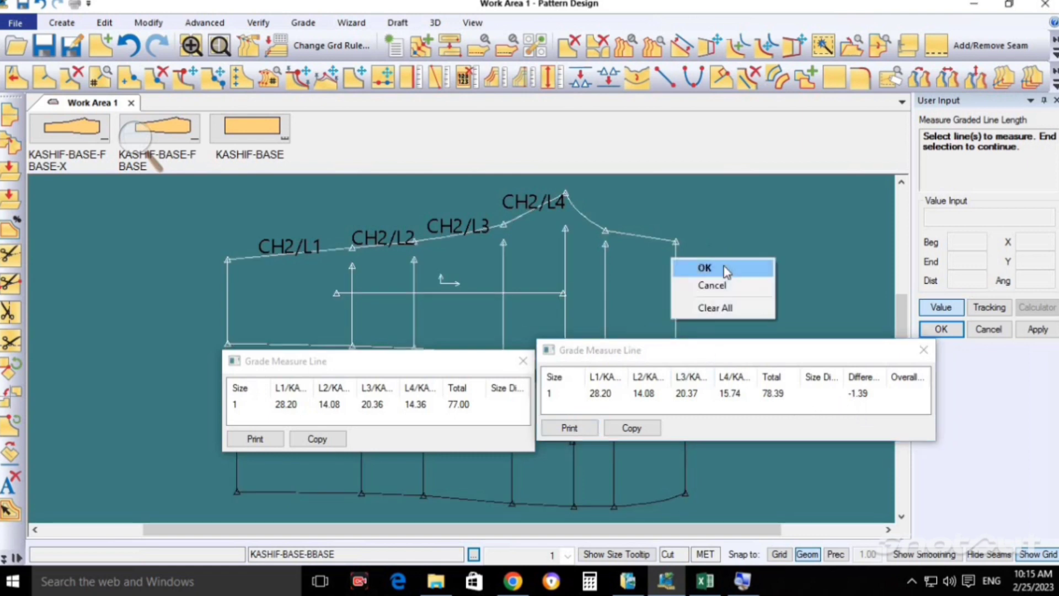
{"action": "left_click", "coordinate": [724, 266]}
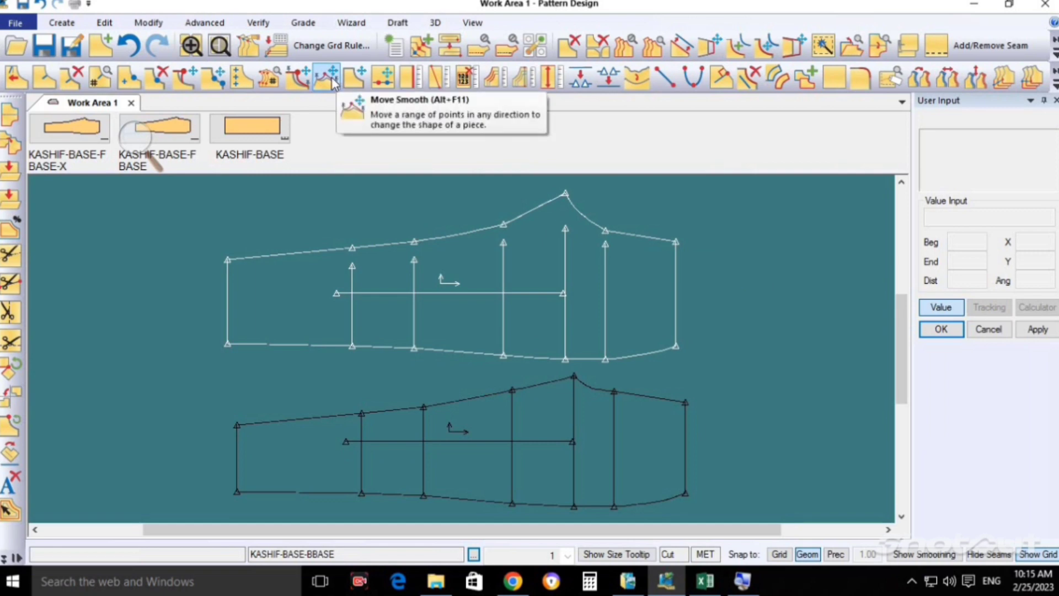
Step: Shift the upper piece's peak point -2.5 in X with Move Smooth
{"action": "left_click", "coordinate": [333, 83]}
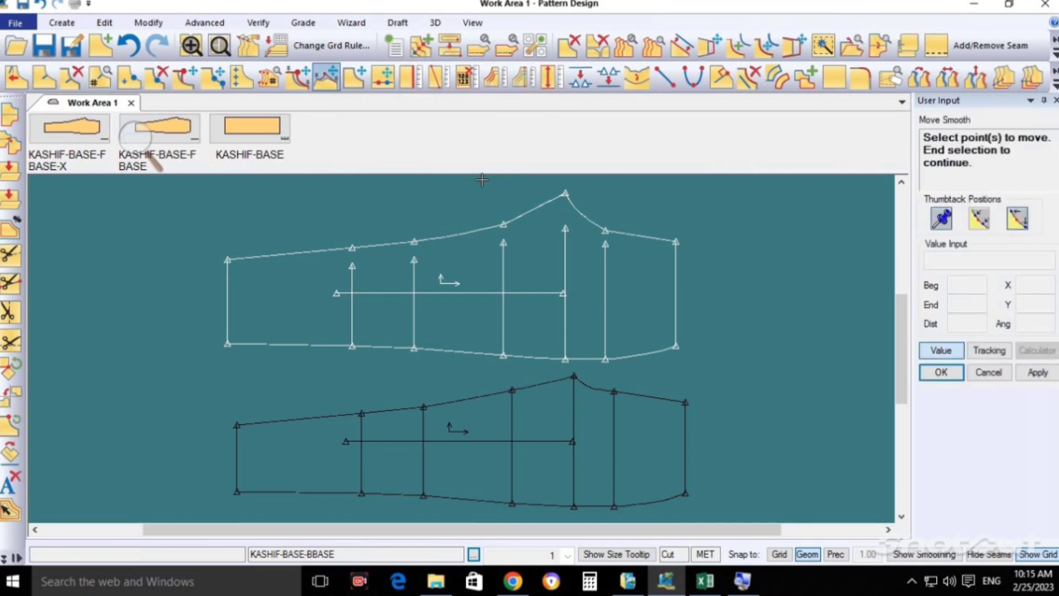
{"action": "left_click_drag", "start_coordinate": [481, 179], "coordinate": [589, 217]}
{"action": "right_click", "coordinate": [591, 197]}
{"action": "left_click", "coordinate": [593, 200]}
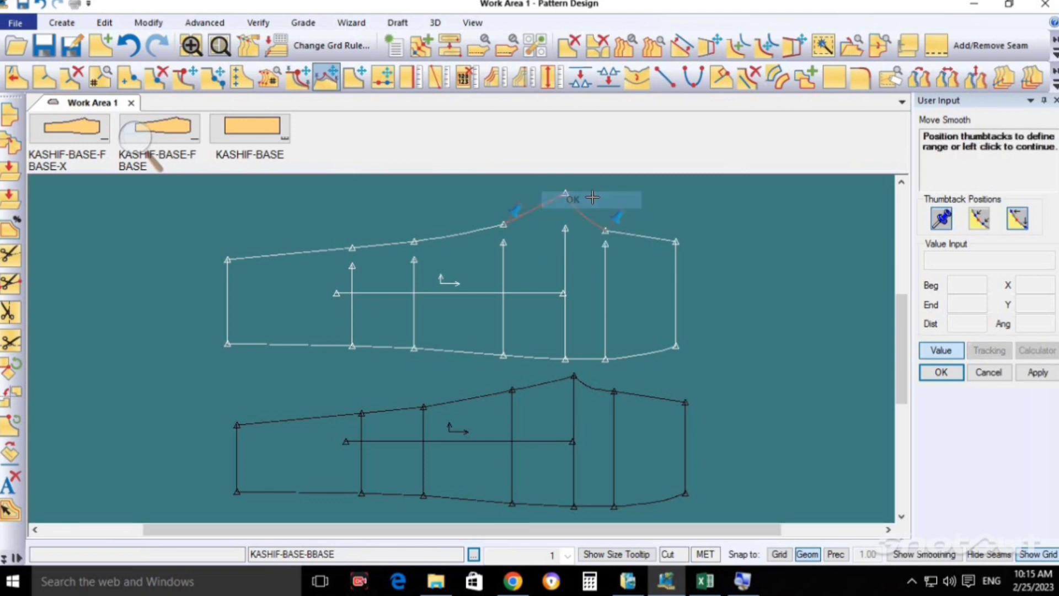
{"action": "right_click", "coordinate": [595, 199]}
{"action": "left_click", "coordinate": [595, 199]}
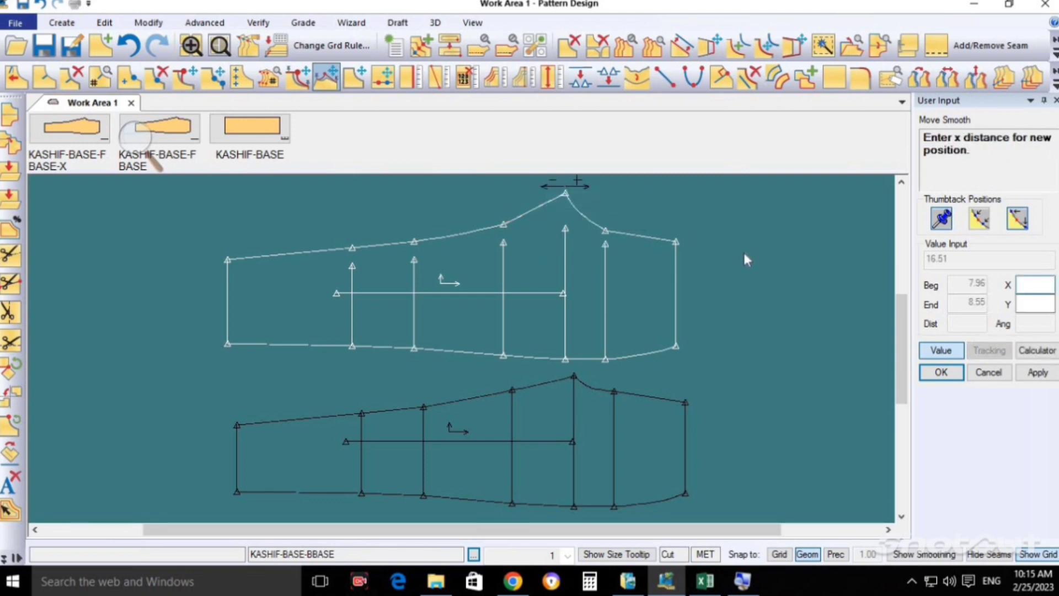
{"action": "left_click", "coordinate": [1036, 285]}
{"action": "type", "text": "-2.5"}
{"action": "key", "text": "Return"}
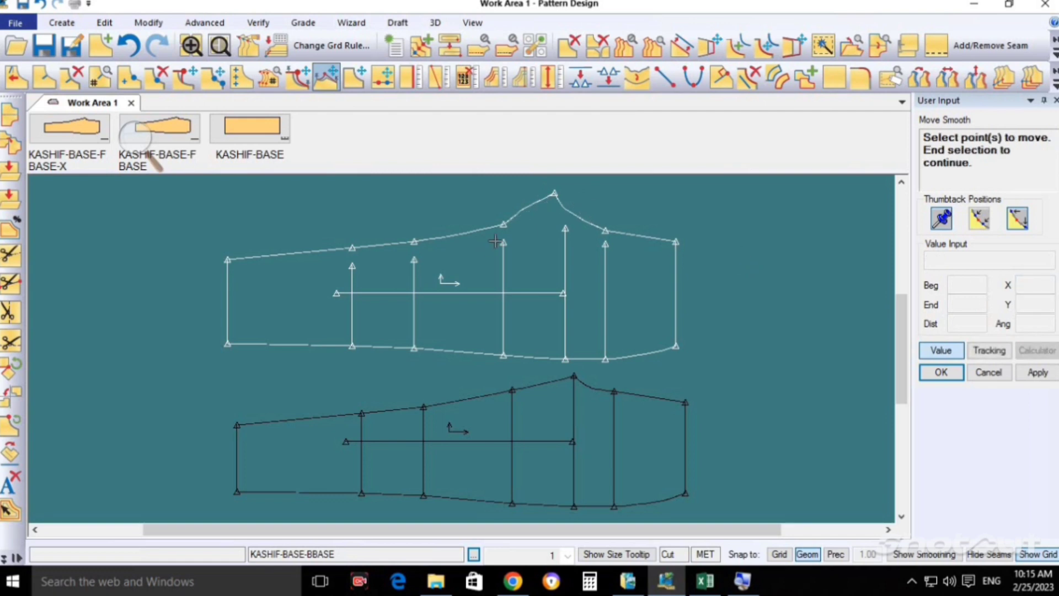
{"action": "right_click", "coordinate": [523, 235]}
{"action": "left_click", "coordinate": [523, 234]}
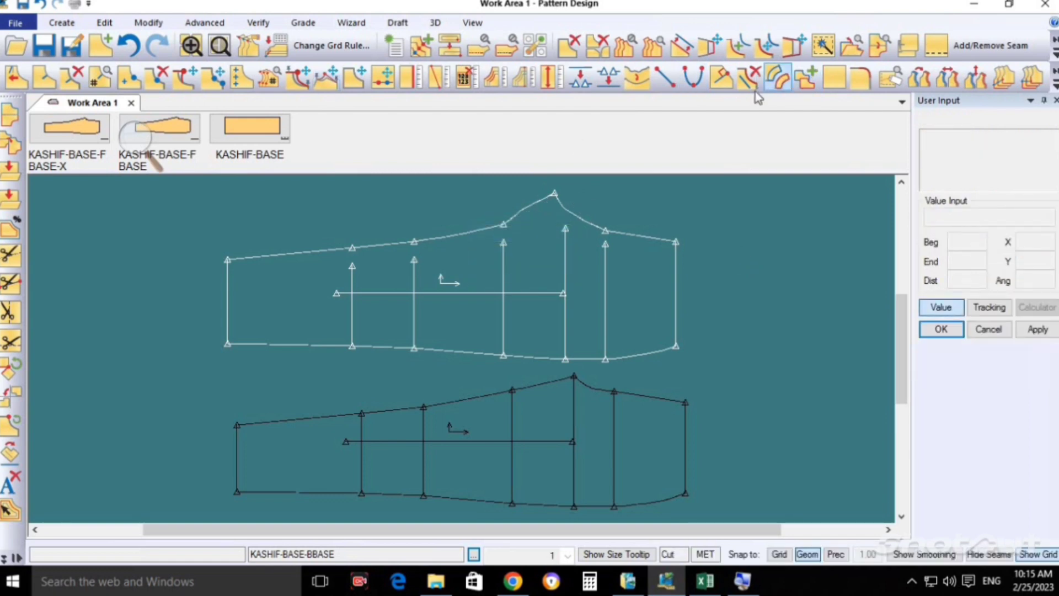
Step: Delete the back piece's crotch curve, then undo the deletion
{"action": "left_click", "coordinate": [749, 77]}
{"action": "left_click", "coordinate": [541, 217]}
{"action": "right_click", "coordinate": [481, 220]}
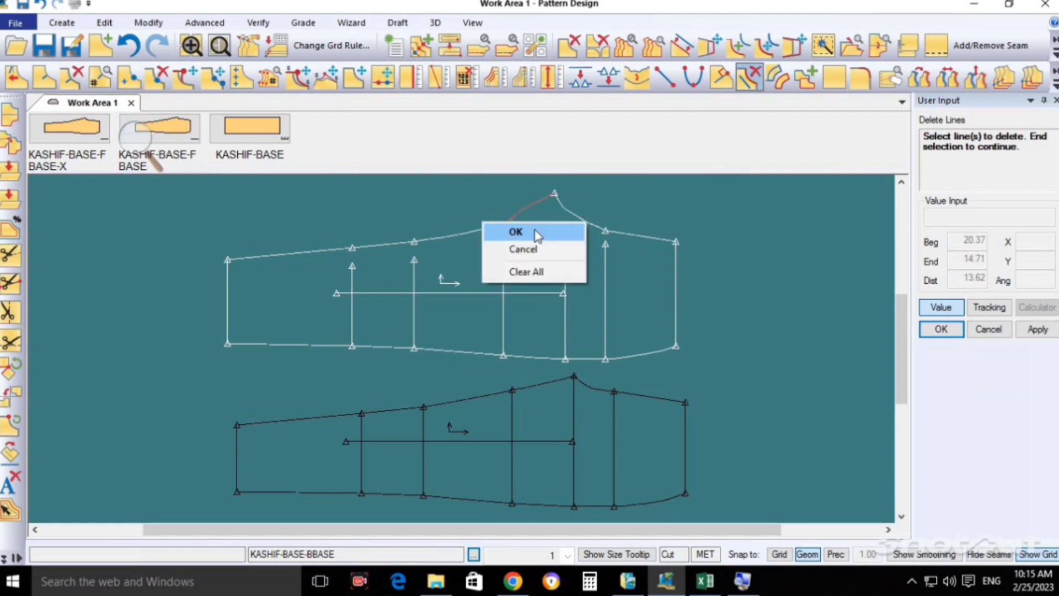
{"action": "left_click", "coordinate": [539, 231]}
{"action": "left_click", "coordinate": [128, 45]}
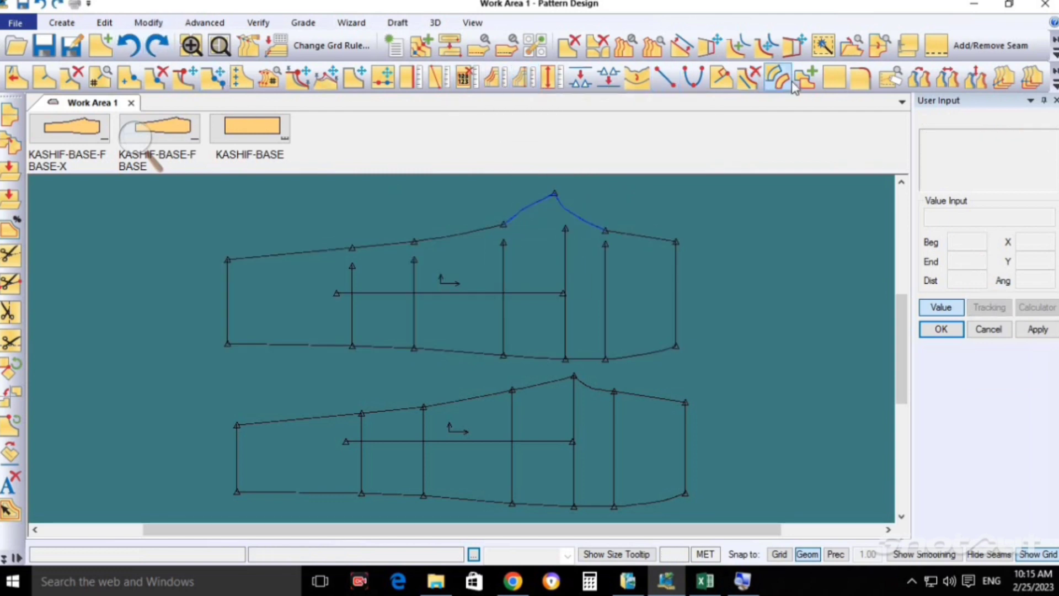
{"action": "left_click", "coordinate": [303, 23]}
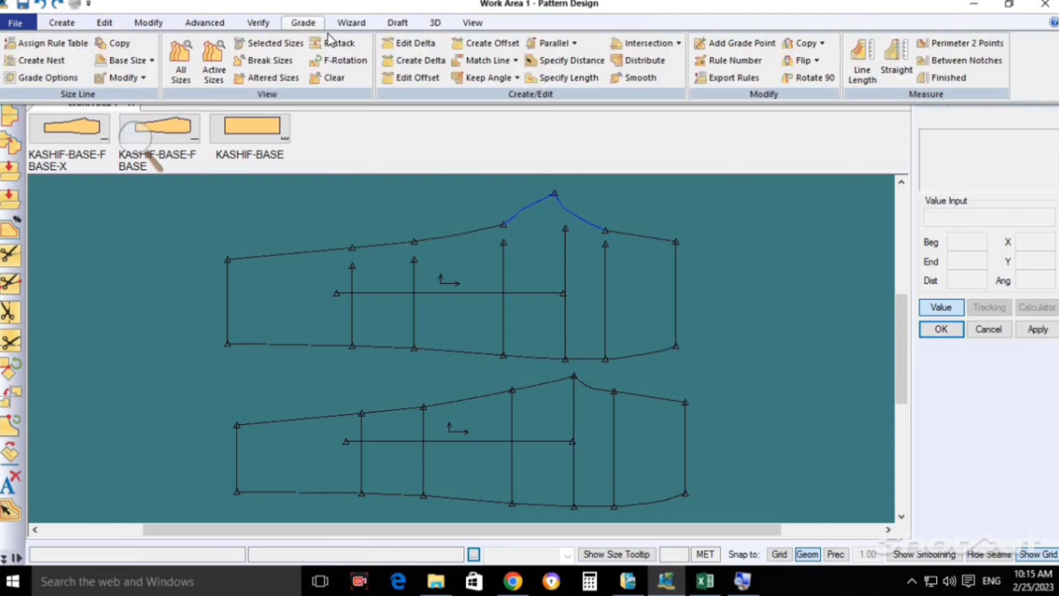
Step: Measure the back piece's upper-edge lines with Line Length, totalling 76.27
{"action": "left_click", "coordinate": [864, 67]}
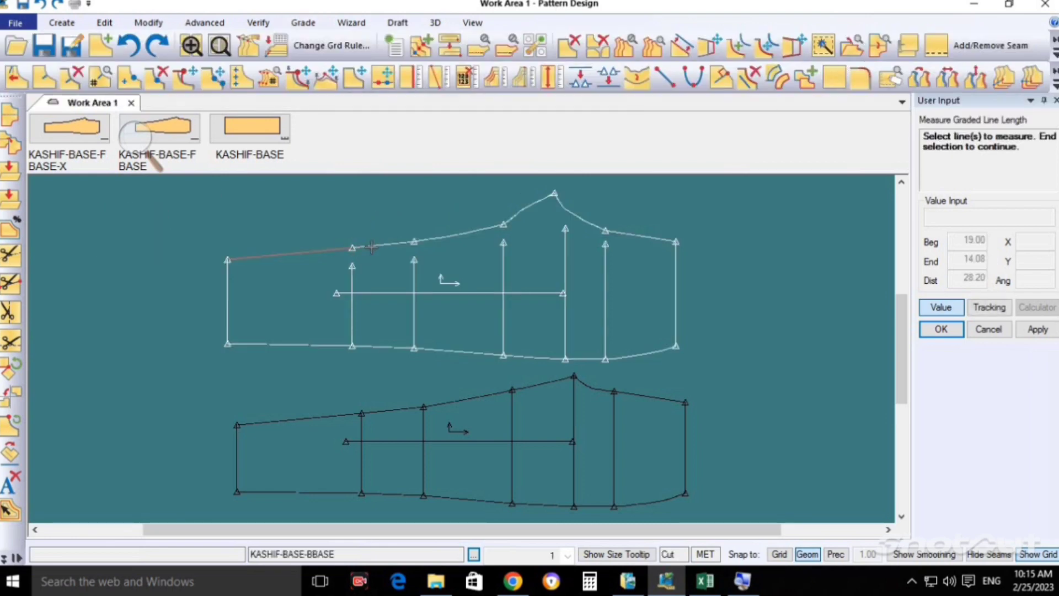
{"action": "left_click", "coordinate": [335, 249]}
{"action": "left_click", "coordinate": [523, 207]}
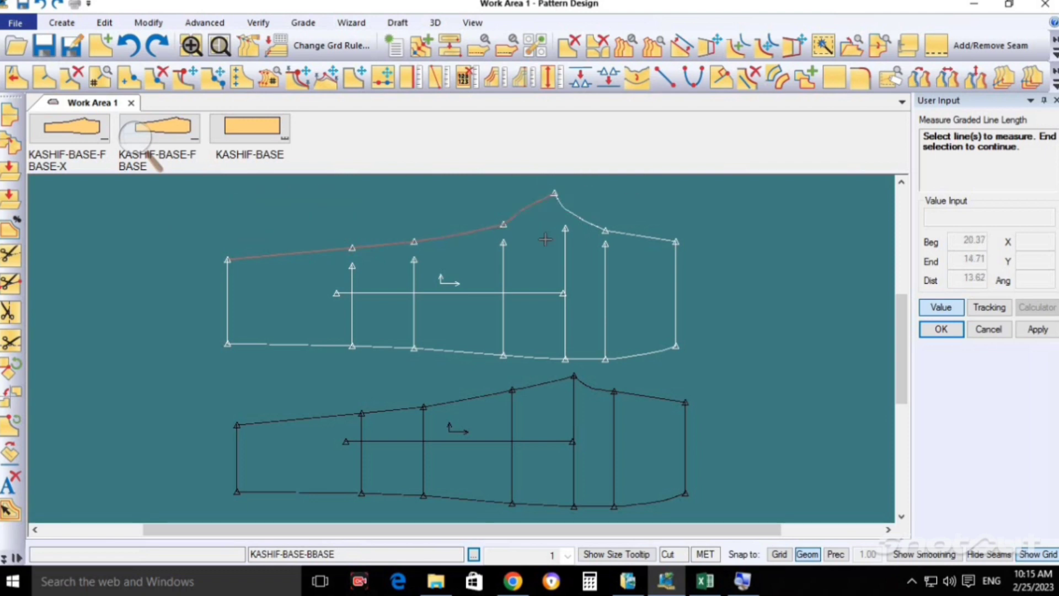
{"action": "right_click", "coordinate": [549, 236]}
{"action": "left_click", "coordinate": [546, 240]}
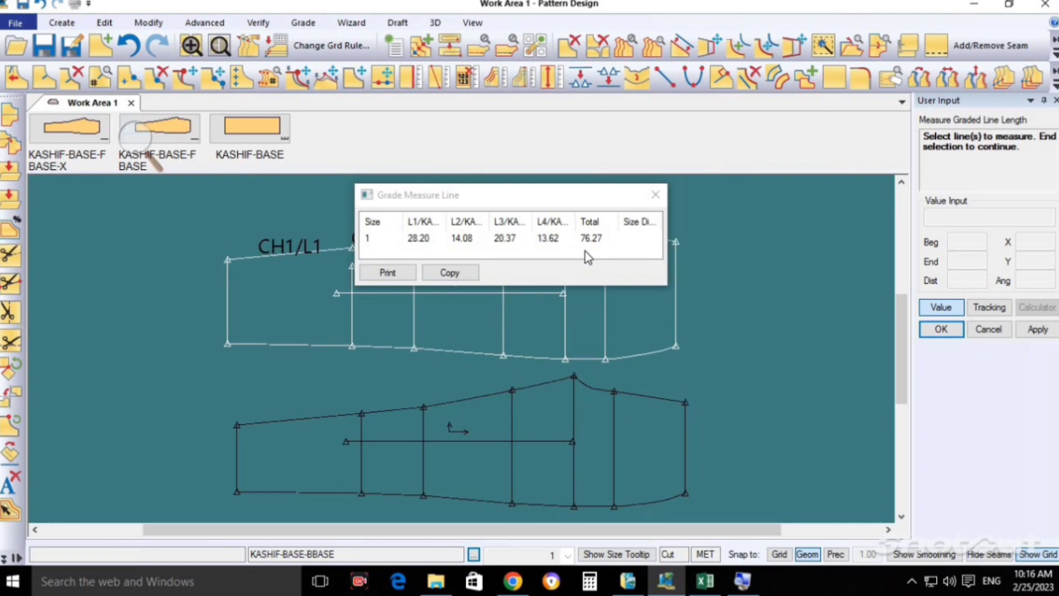
Step: Measure the front piece's four upper-edge lines at 77.00, a -0.73 difference
{"action": "left_click", "coordinate": [376, 417]}
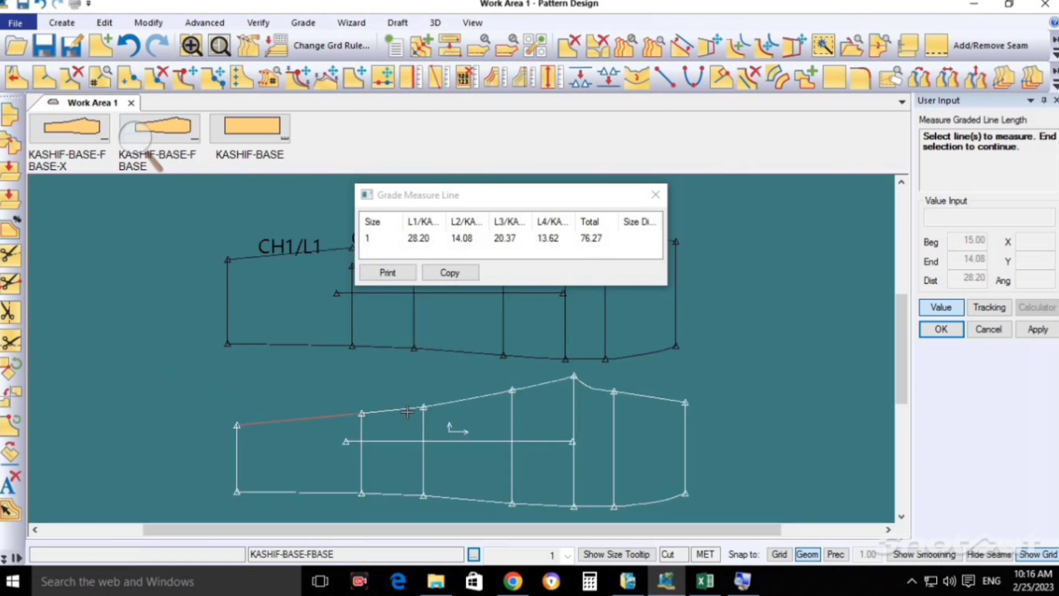
{"action": "left_click", "coordinate": [412, 411]}
{"action": "left_click", "coordinate": [497, 407]}
{"action": "left_click", "coordinate": [534, 390]}
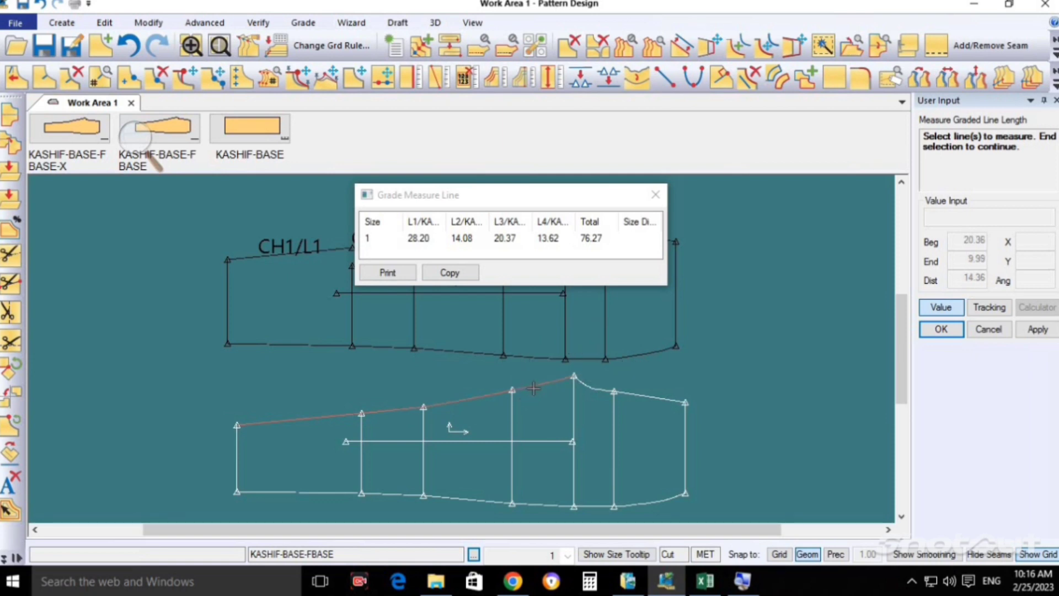
{"action": "right_click", "coordinate": [520, 395]}
{"action": "left_click", "coordinate": [521, 402]}
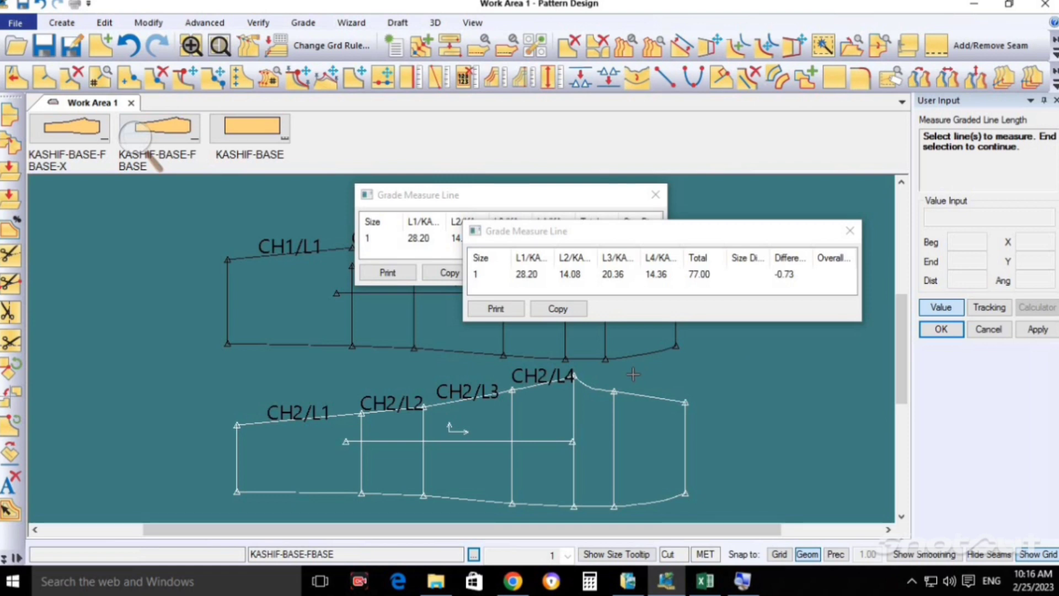
{"action": "right_click", "coordinate": [687, 366]}
{"action": "left_click", "coordinate": [678, 367]}
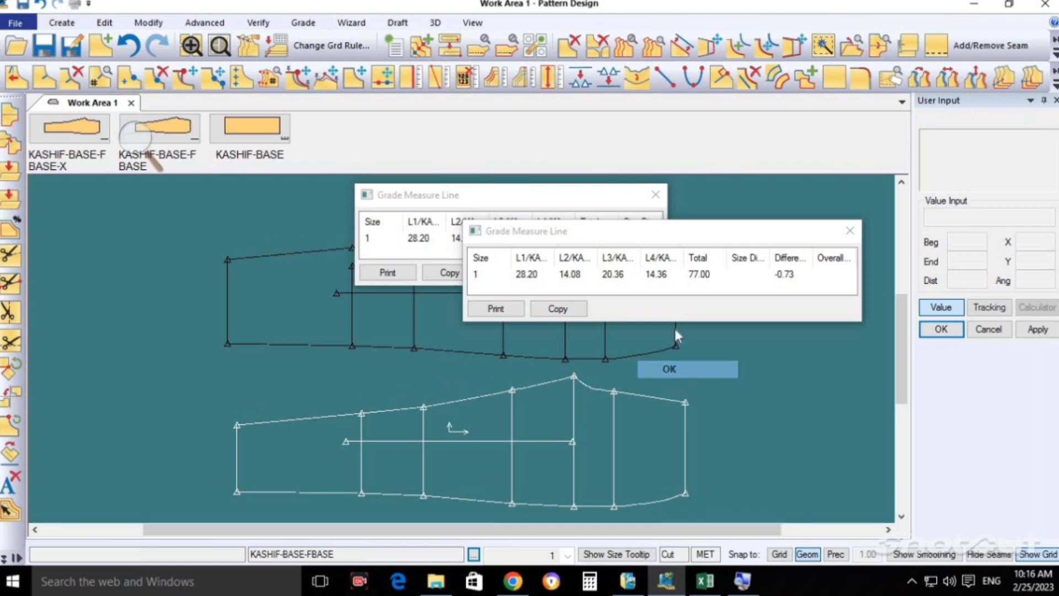
Step: Zoom into the back piece's crotch area and bring up Modify > Delete
{"action": "left_click", "coordinate": [191, 45]}
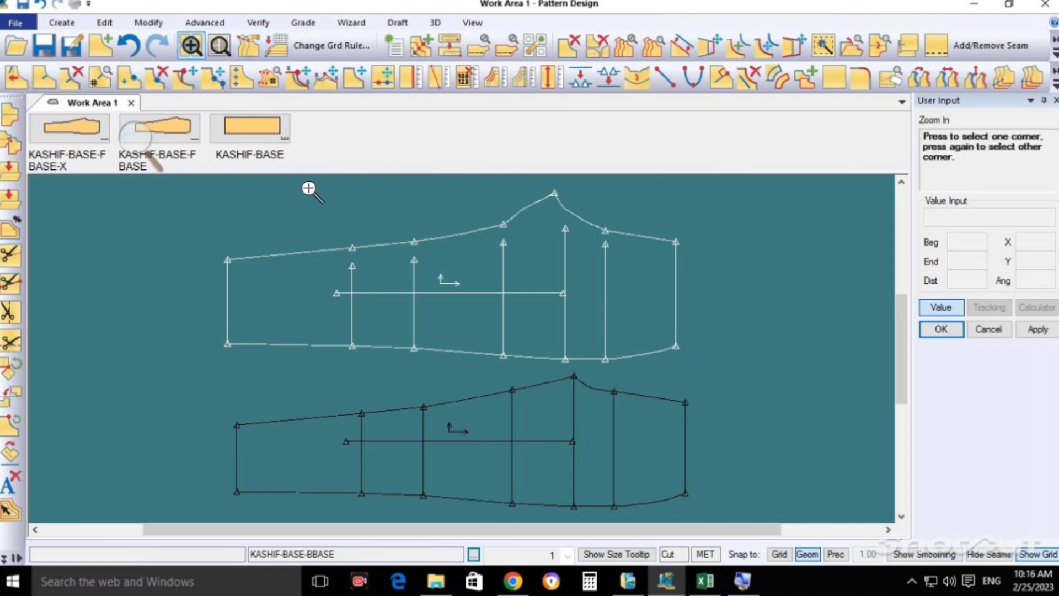
{"action": "left_click", "coordinate": [507, 226]}
{"action": "left_click", "coordinate": [665, 276]}
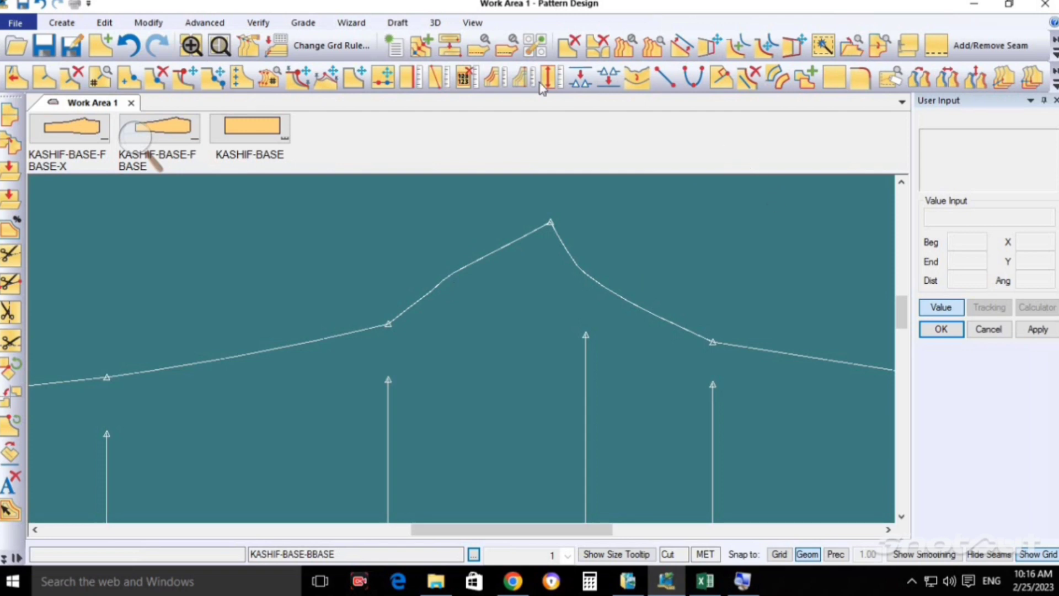
{"action": "left_click", "coordinate": [147, 22]}
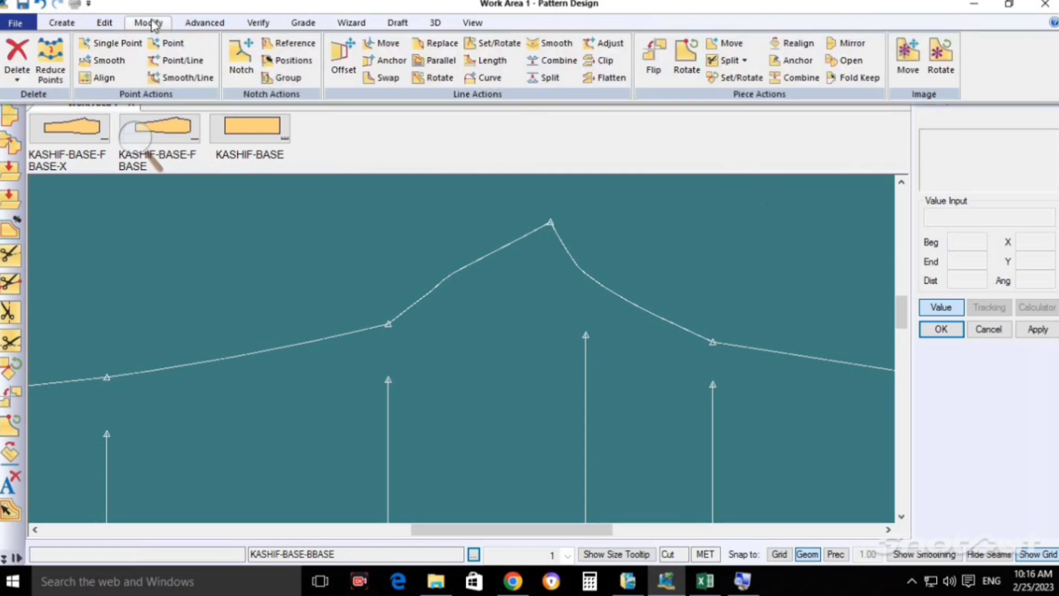
{"action": "left_click", "coordinate": [16, 78]}
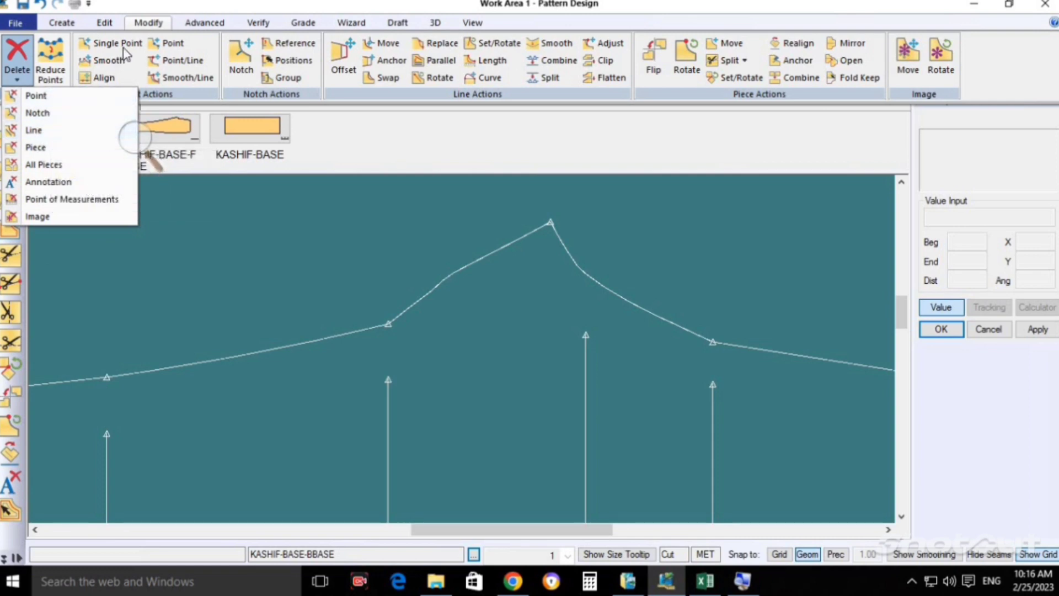
{"action": "double_click", "coordinate": [157, 22]}
{"action": "left_click", "coordinate": [155, 23]}
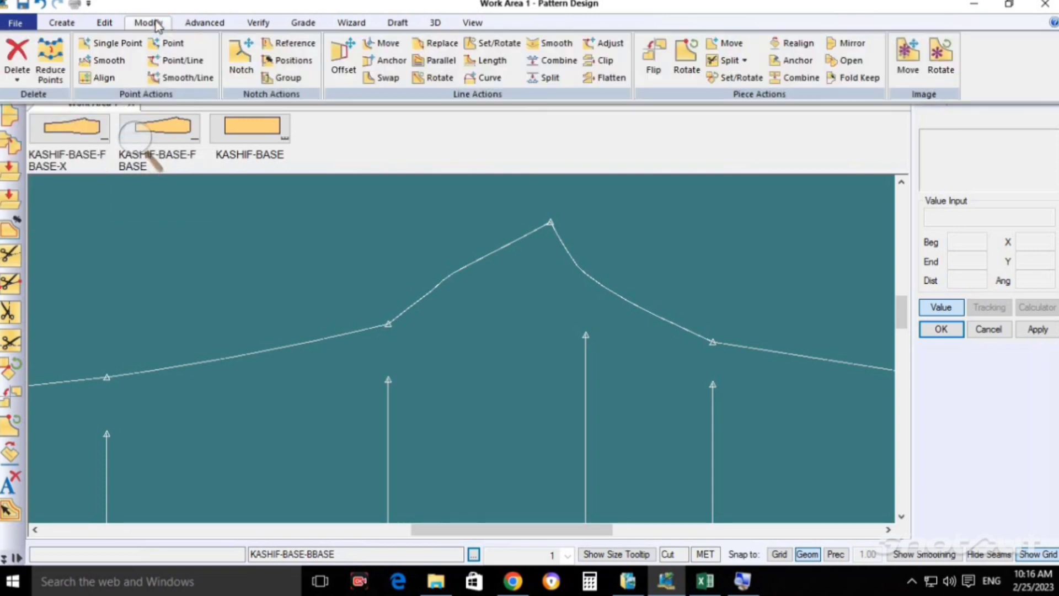
{"action": "left_click", "coordinate": [18, 79]}
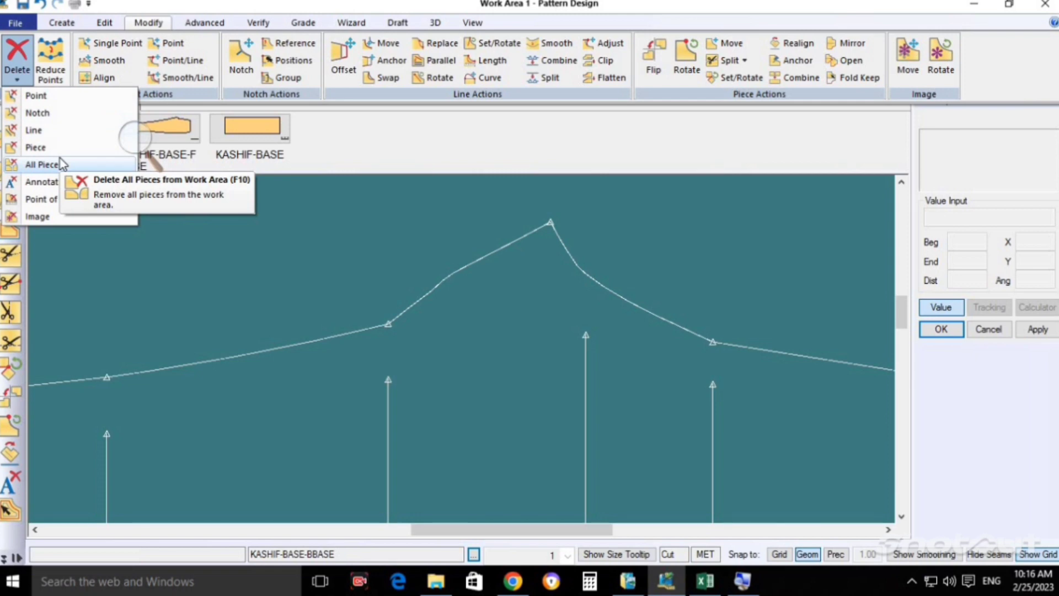
Step: Delete the curved line rising to the crotch peak, leaving a straight edge
{"action": "left_click", "coordinate": [46, 131]}
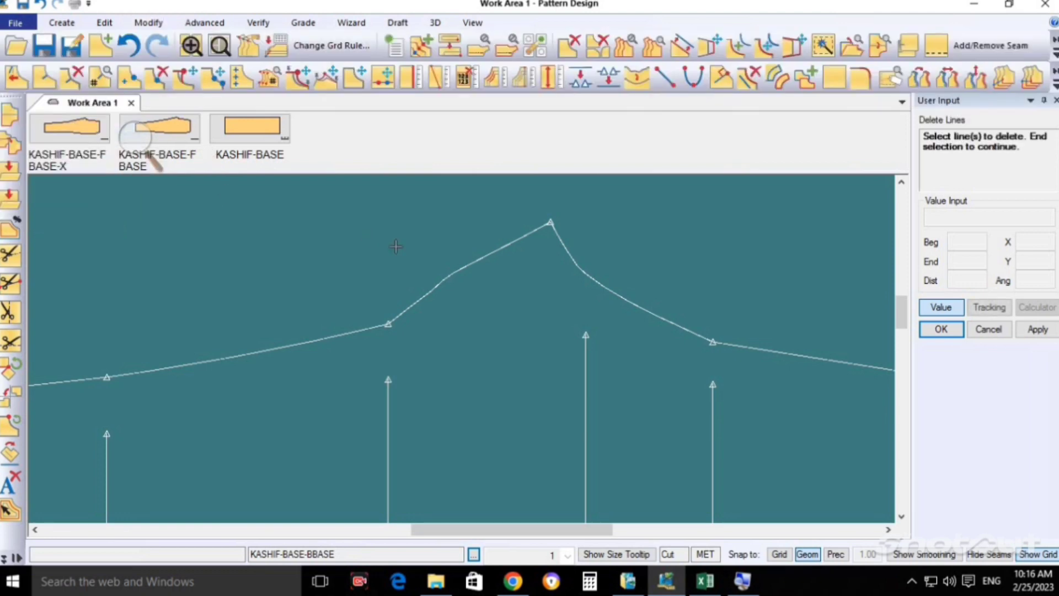
{"action": "left_click", "coordinate": [465, 268]}
{"action": "right_click", "coordinate": [462, 300]}
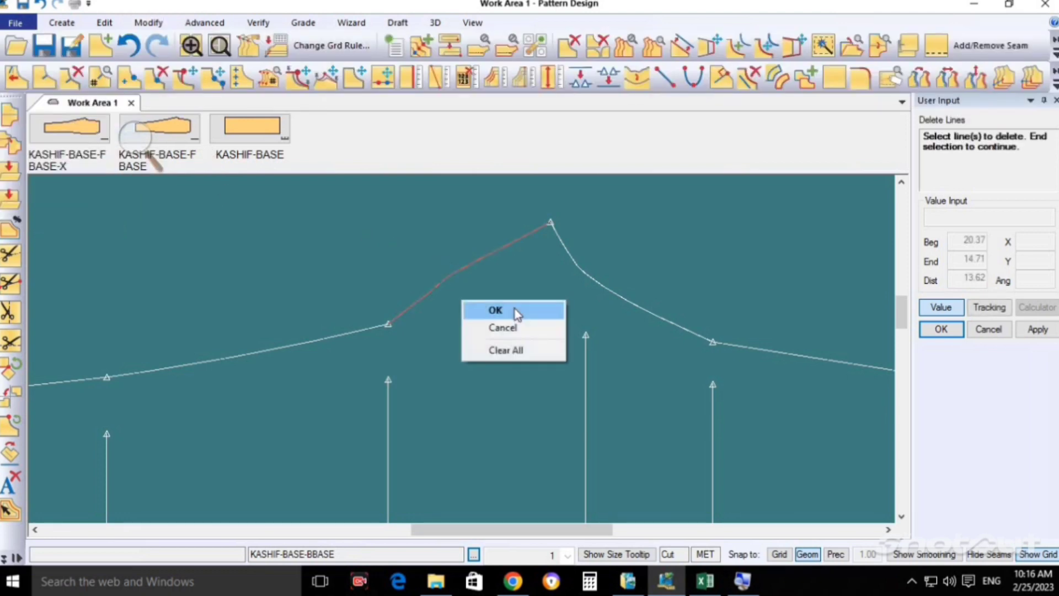
{"action": "left_click", "coordinate": [495, 310]}
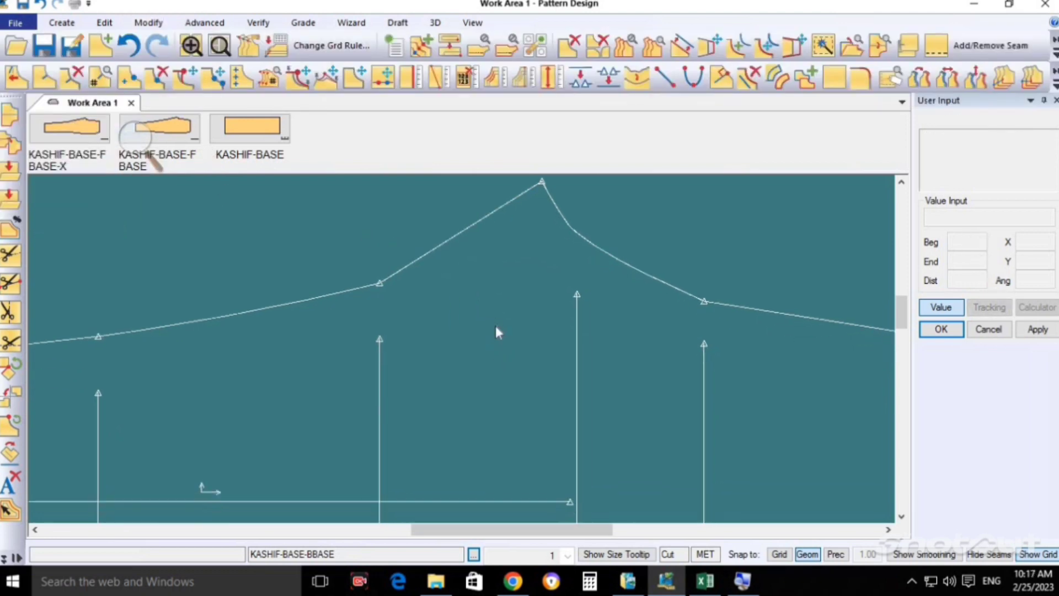
{"action": "scroll", "coordinate": [496, 324], "scroll_direction": "down", "scroll_amount": 1}
{"action": "scroll", "coordinate": [493, 309], "scroll_direction": "down", "scroll_amount": 1}
{"action": "scroll", "coordinate": [490, 287], "scroll_direction": "down", "scroll_amount": 1}
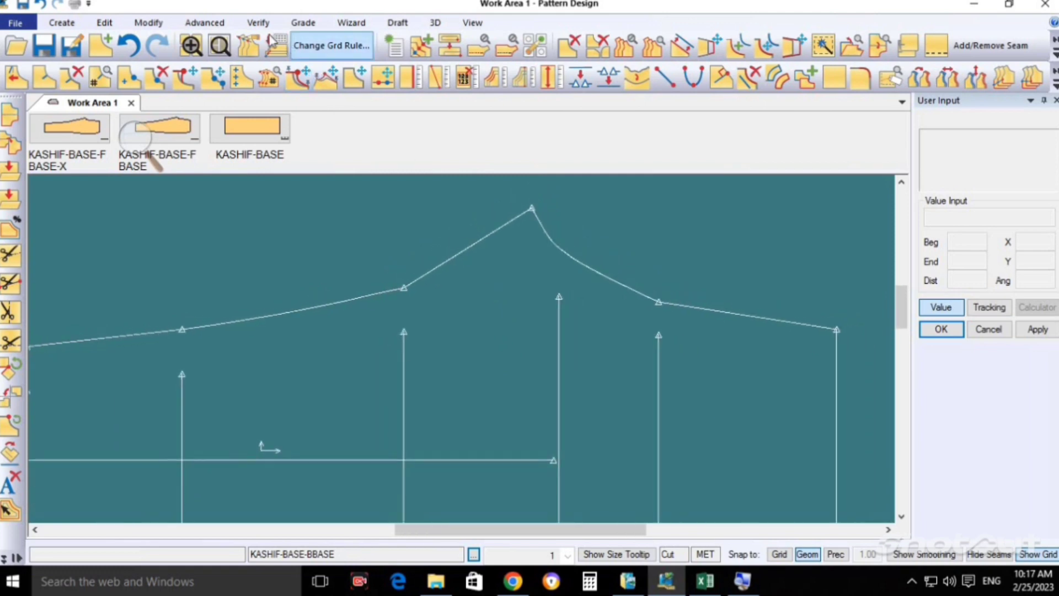
{"action": "left_click", "coordinate": [220, 46]}
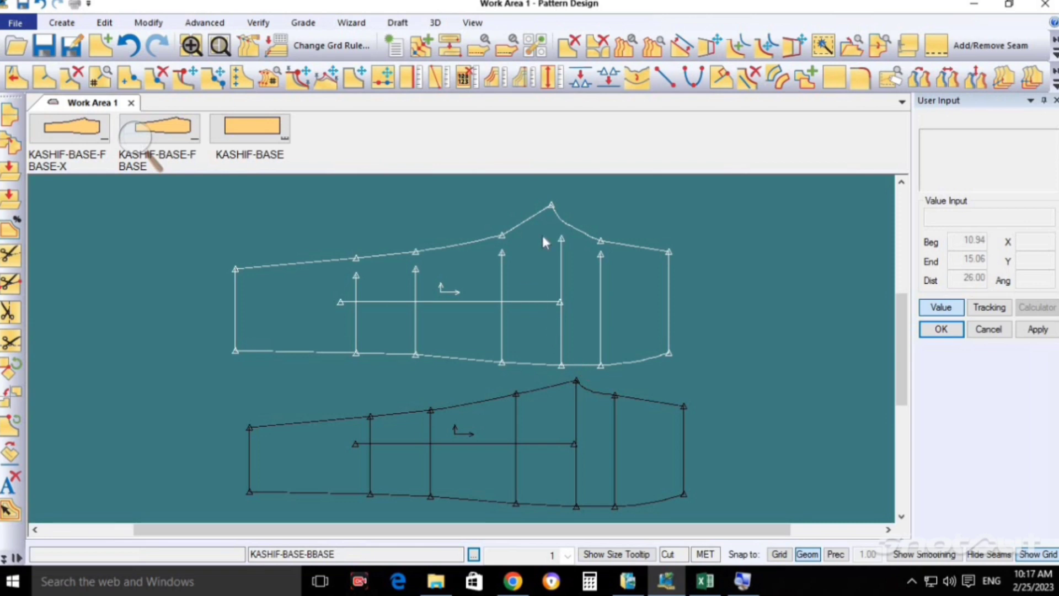
{"action": "scroll", "coordinate": [598, 238], "scroll_direction": "up", "scroll_amount": 1}
{"action": "scroll", "coordinate": [579, 296], "scroll_direction": "up", "scroll_amount": 1}
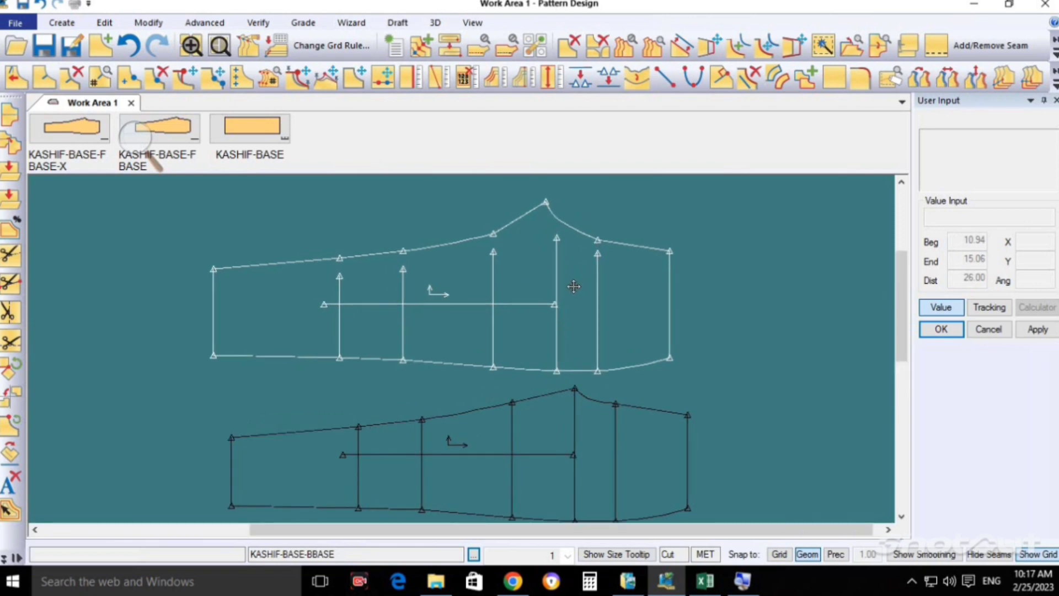
{"action": "left_click", "coordinate": [605, 433]}
{"action": "scroll", "coordinate": [598, 425], "scroll_direction": "up", "scroll_amount": 2}
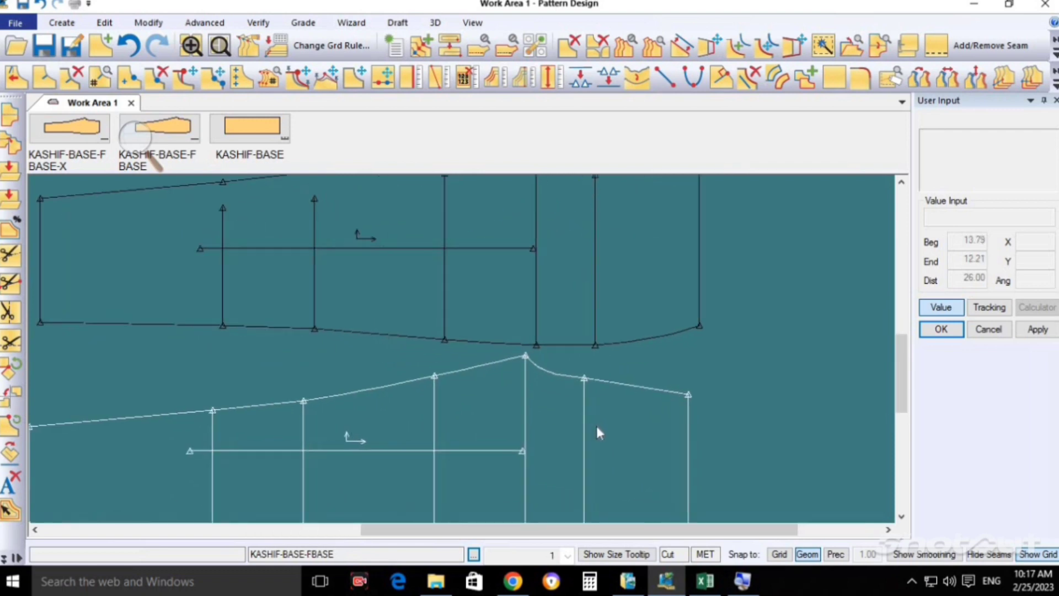
{"action": "scroll", "coordinate": [556, 361], "scroll_direction": "up", "scroll_amount": 1}
{"action": "scroll", "coordinate": [568, 393], "scroll_direction": "up", "scroll_amount": 1}
{"action": "scroll", "coordinate": [569, 395], "scroll_direction": "up", "scroll_amount": 1}
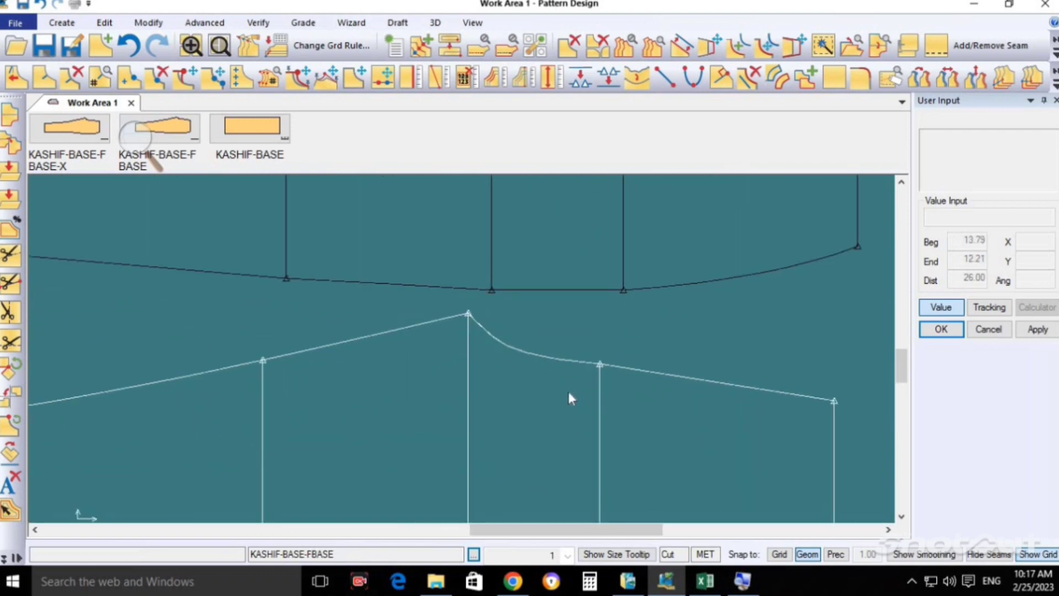
{"action": "left_click", "coordinate": [568, 289]}
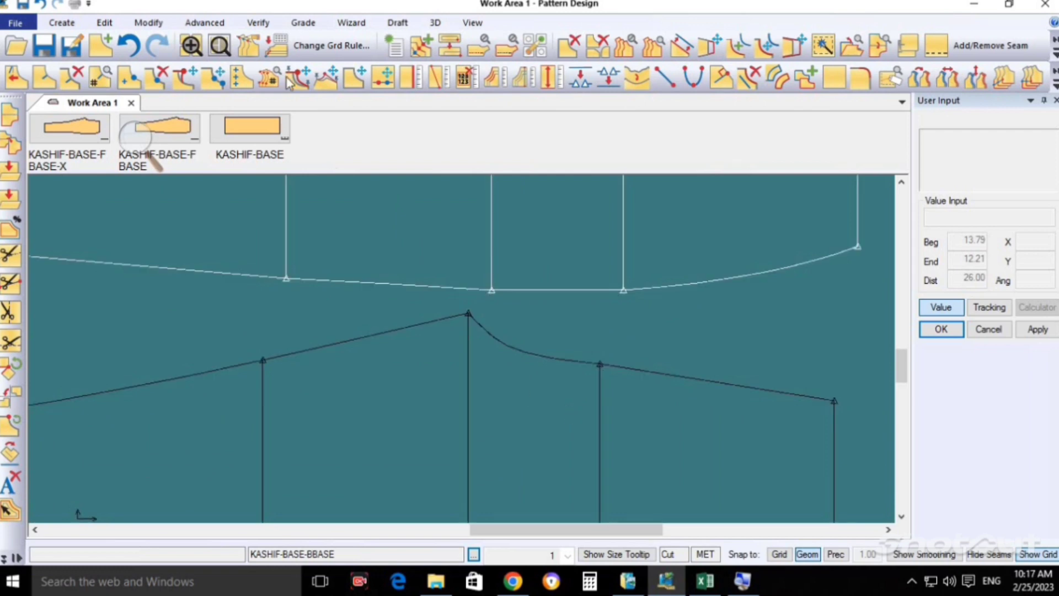
{"action": "left_click", "coordinate": [220, 45]}
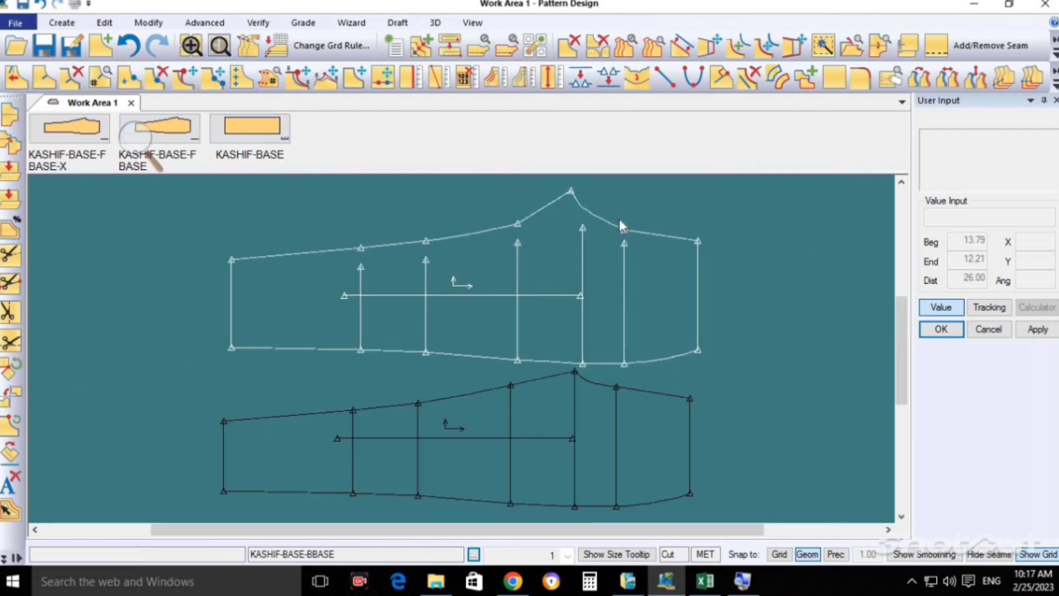
{"action": "scroll", "coordinate": [622, 220], "scroll_direction": "up", "scroll_amount": 1}
{"action": "scroll", "coordinate": [558, 301], "scroll_direction": "up", "scroll_amount": 1}
{"action": "scroll", "coordinate": [556, 259], "scroll_direction": "up", "scroll_amount": 1}
{"action": "scroll", "coordinate": [546, 322], "scroll_direction": "up", "scroll_amount": 1}
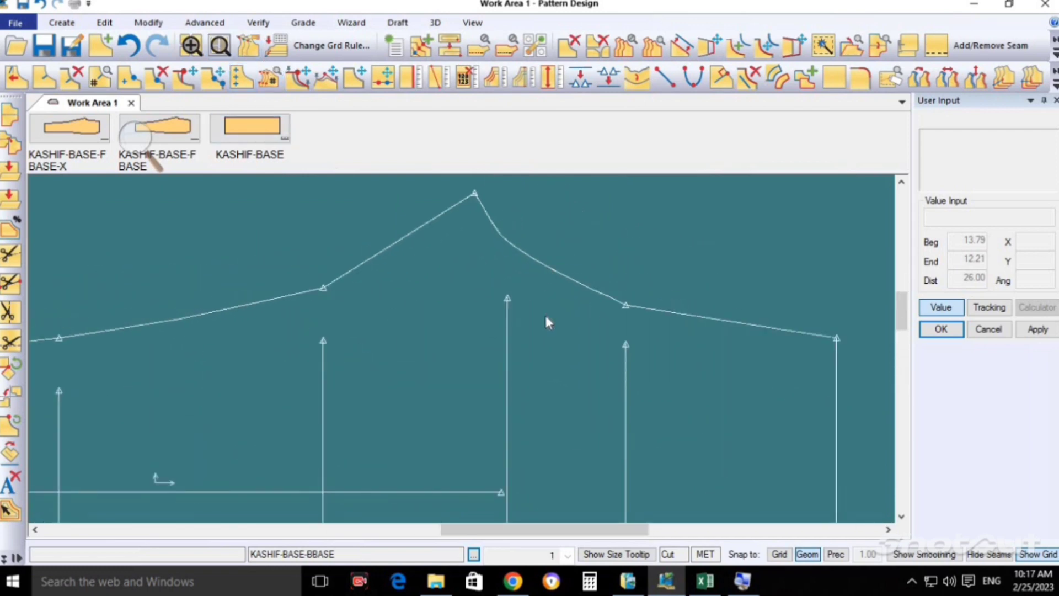
Step: Move a back crotch curve point to a new position with Move Smooth
{"action": "left_click", "coordinate": [327, 78]}
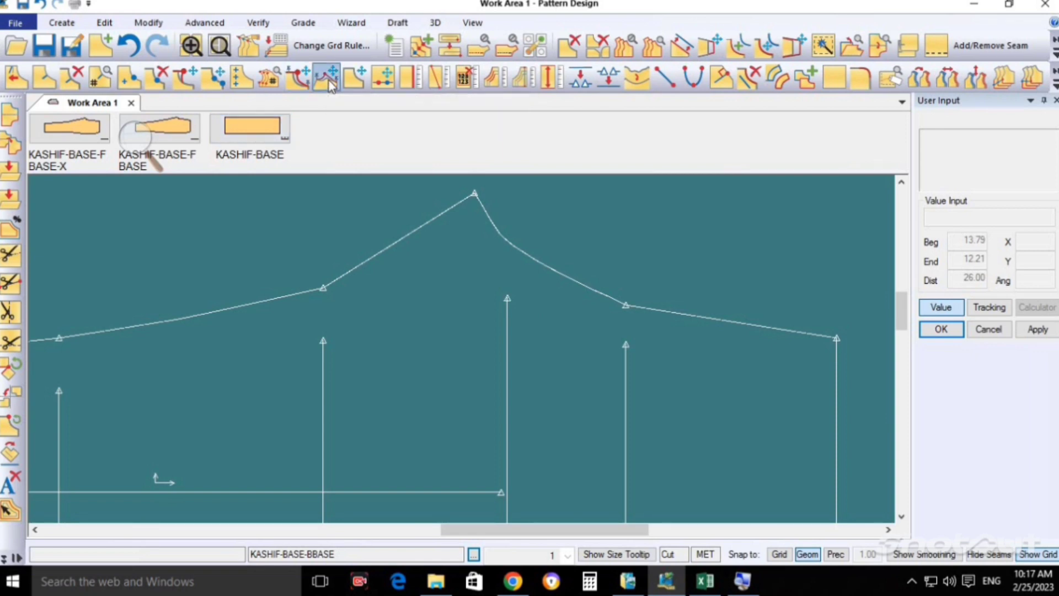
{"action": "left_click", "coordinate": [538, 263]}
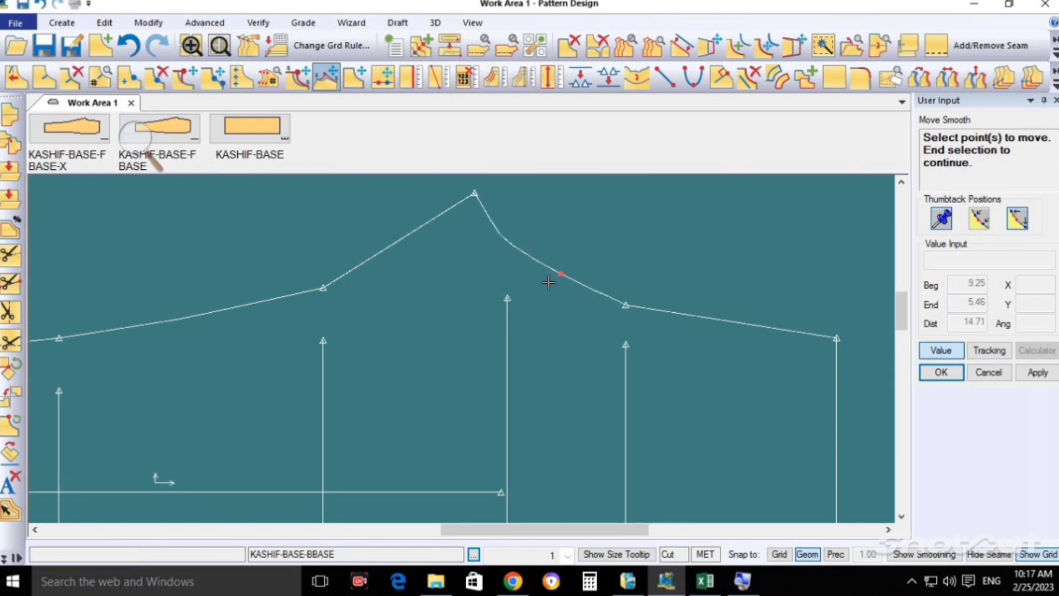
{"action": "right_click", "coordinate": [548, 282]}
{"action": "left_click", "coordinate": [548, 285]}
{"action": "right_click", "coordinate": [548, 284]}
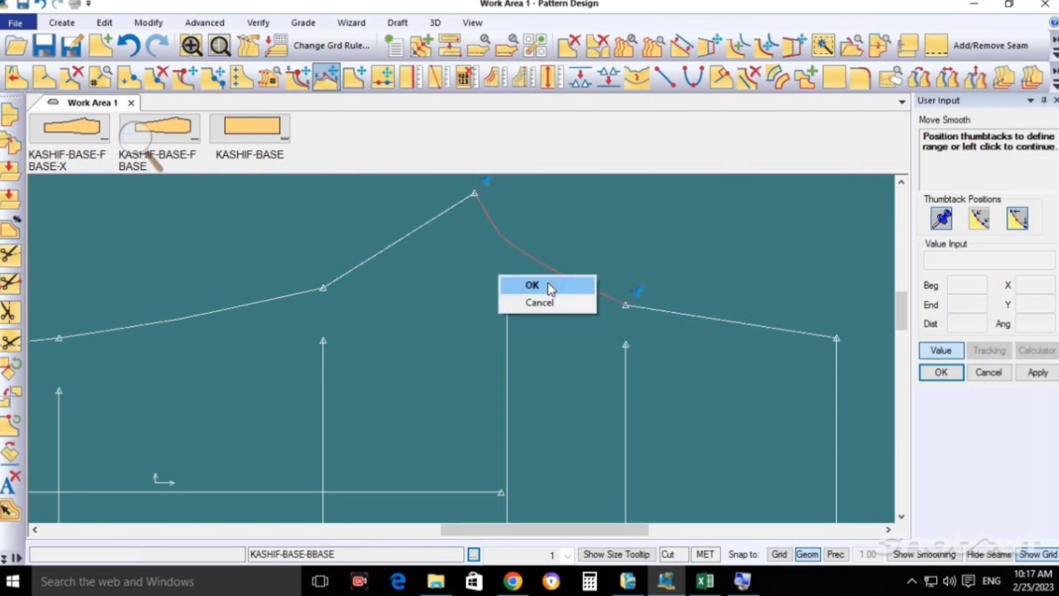
{"action": "left_click", "coordinate": [547, 284]}
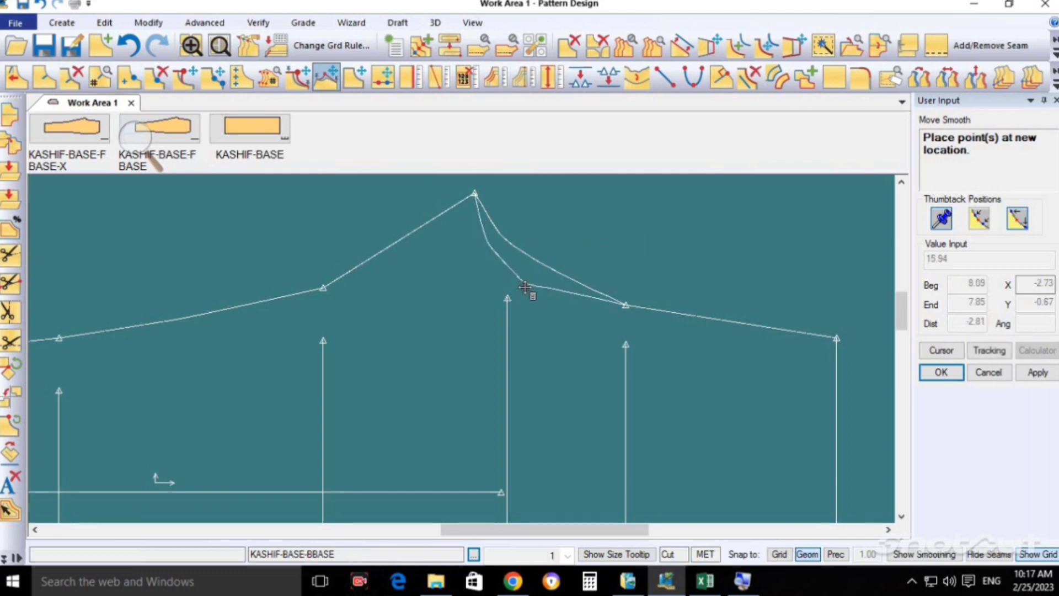
{"action": "left_click", "coordinate": [611, 394]}
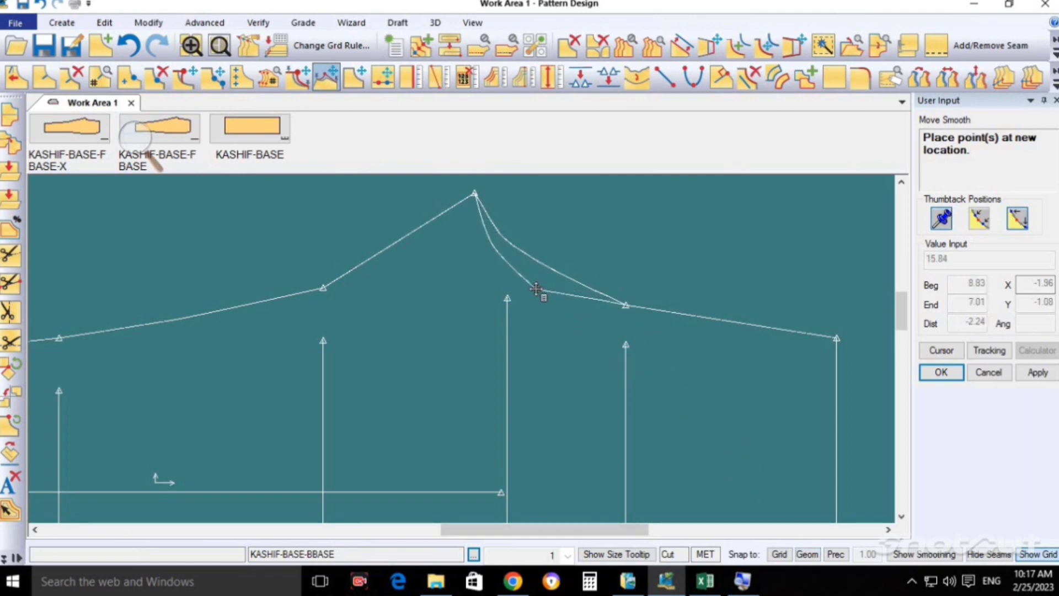
{"action": "left_click", "coordinate": [538, 287]}
Step: Move a second crotch curve point to refine the curve
{"action": "left_click", "coordinate": [504, 255]}
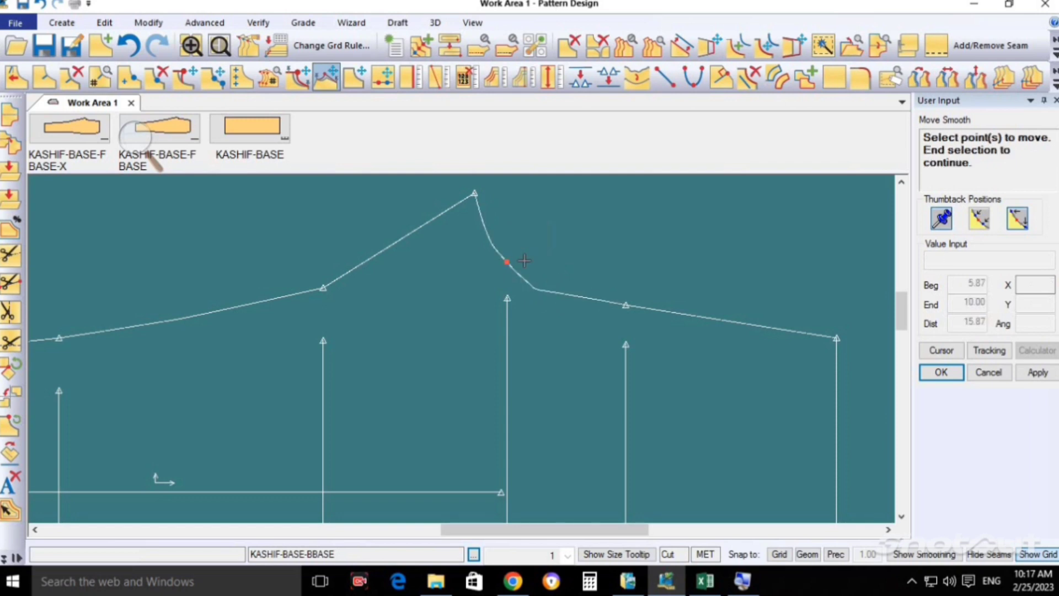
{"action": "right_click", "coordinate": [528, 256]}
{"action": "left_click", "coordinate": [528, 256]}
{"action": "left_click", "coordinate": [563, 271]}
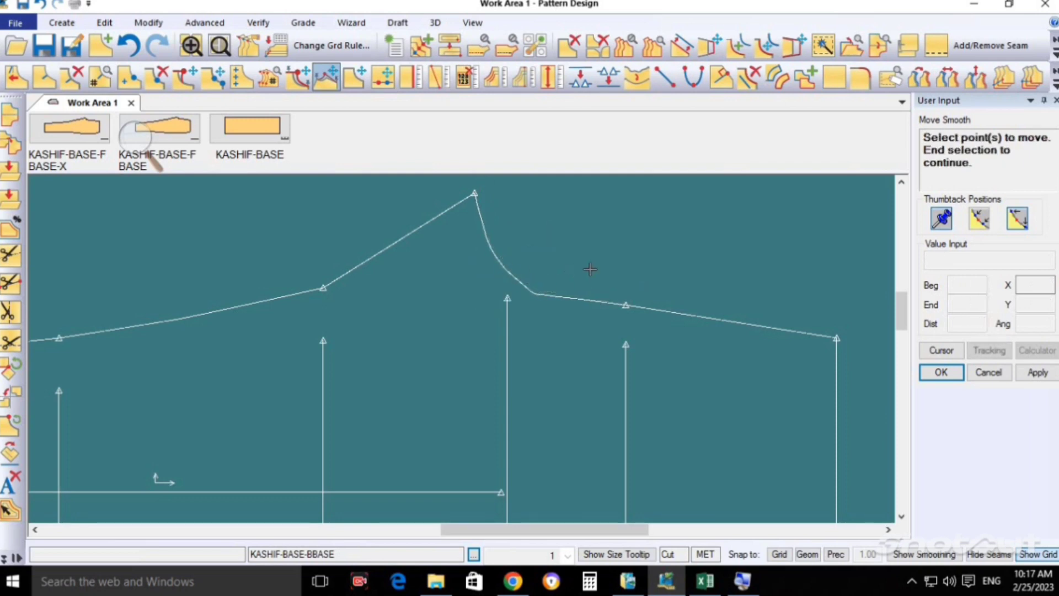
Step: Refine the crotch curve once more, finishing at a -0.17, -0.34 reshape
{"action": "left_click", "coordinate": [515, 283]}
{"action": "right_click", "coordinate": [532, 259]}
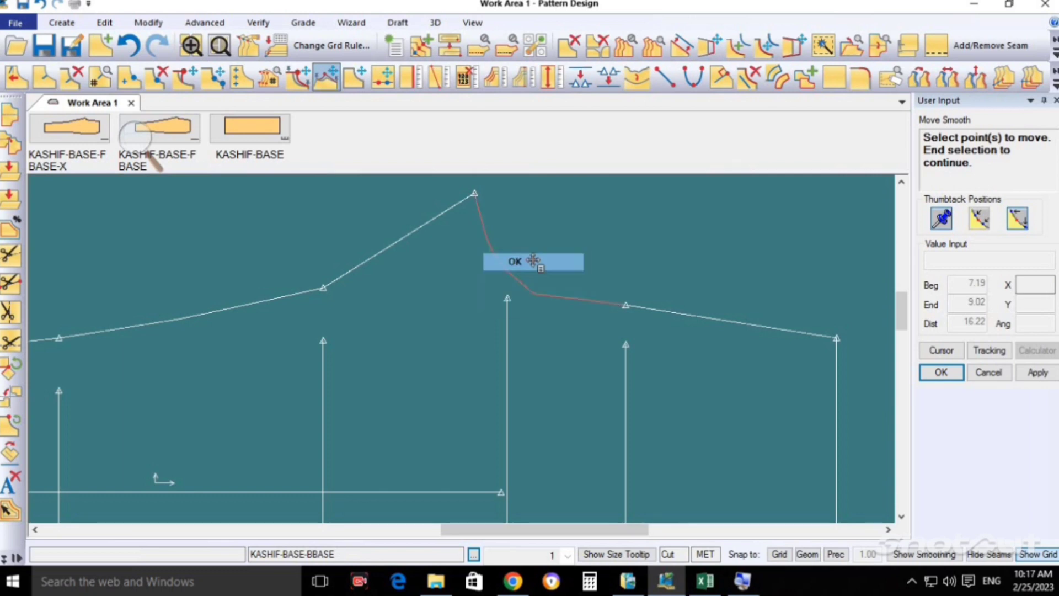
{"action": "left_click", "coordinate": [519, 259]}
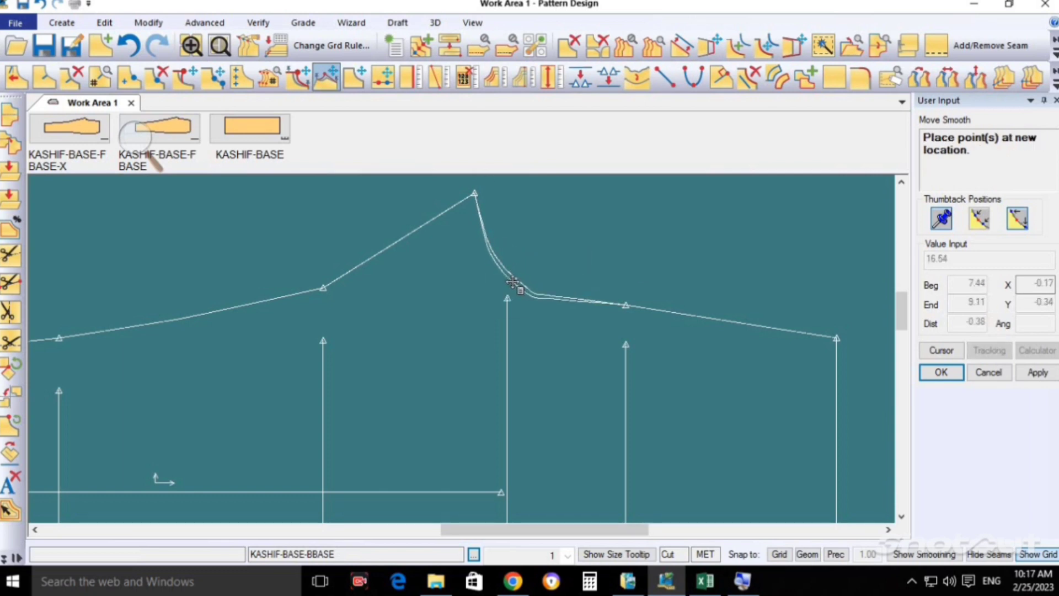
{"action": "left_click", "coordinate": [572, 272]}
{"action": "right_click", "coordinate": [584, 260]}
{"action": "left_click", "coordinate": [585, 260]}
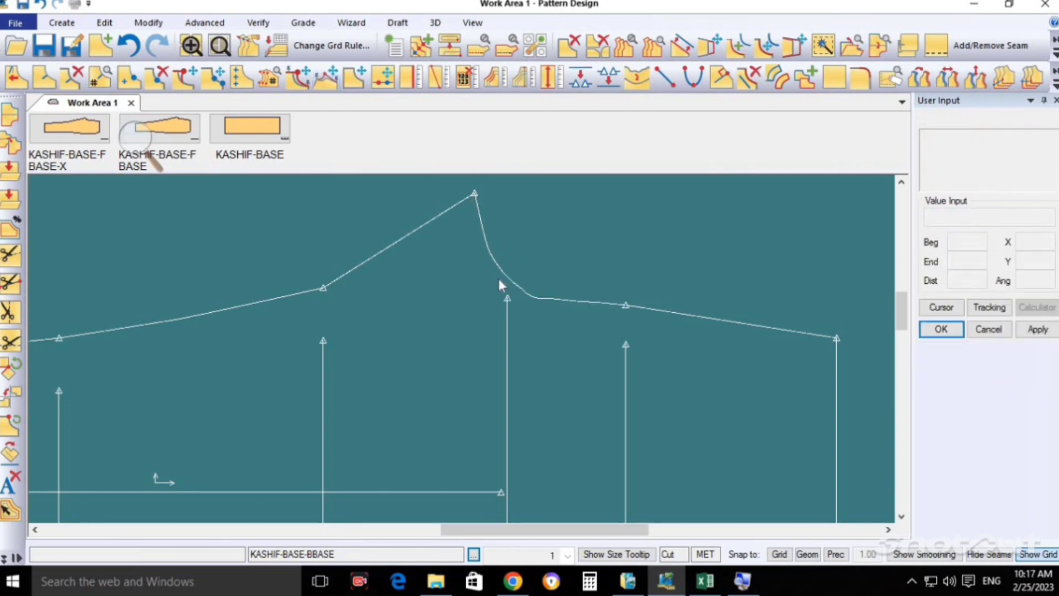
{"action": "scroll", "coordinate": [574, 268], "scroll_direction": "up", "scroll_amount": 1}
{"action": "scroll", "coordinate": [561, 325], "scroll_direction": "up", "scroll_amount": 1}
{"action": "scroll", "coordinate": [561, 325], "scroll_direction": "up", "scroll_amount": 1}
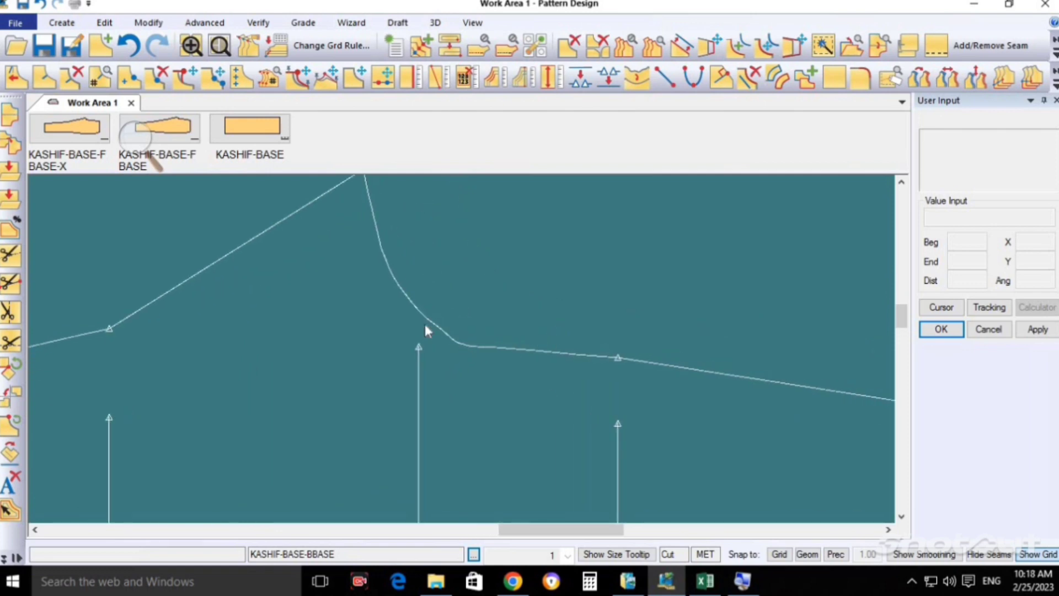
{"action": "middle_click_drag", "start_coordinate": [489, 365], "coordinate": [476, 407]}
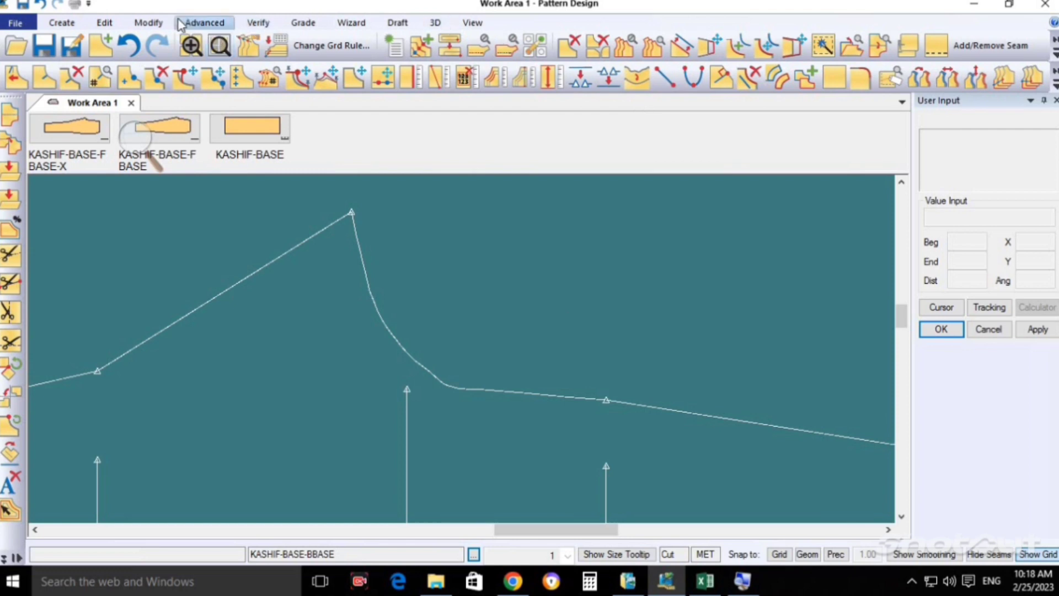
Step: Try smoothing the back crotch curve, adjusting the smoothing range ends
{"action": "left_click", "coordinate": [148, 22]}
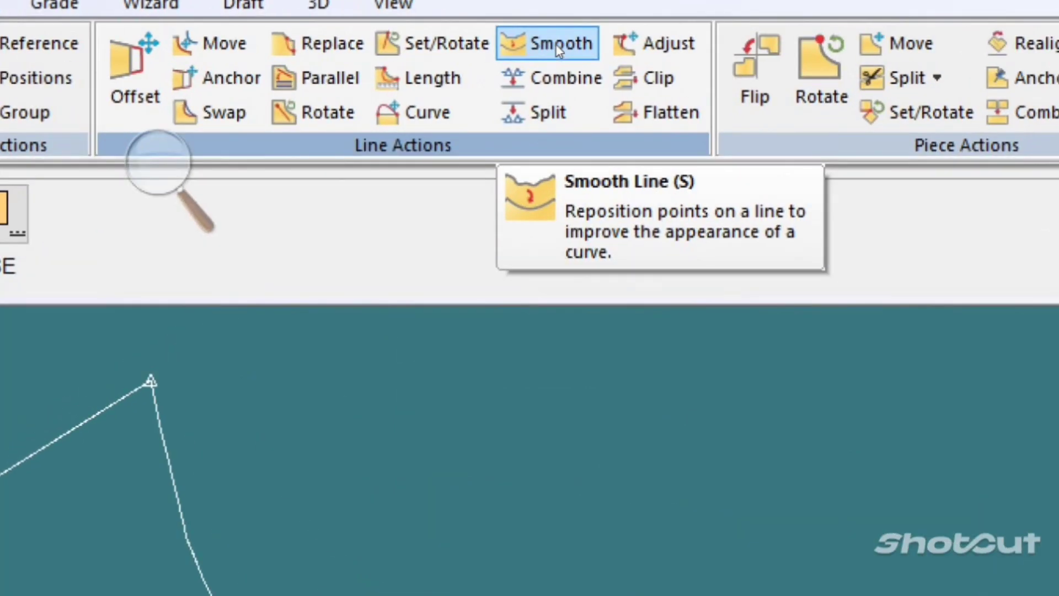
{"action": "left_click", "coordinate": [556, 46]}
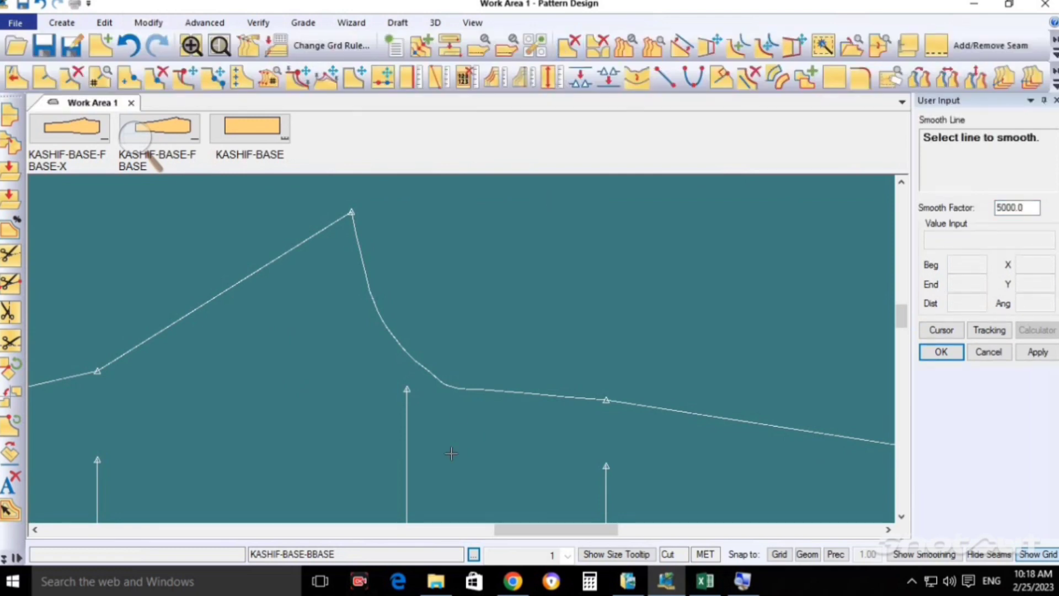
{"action": "left_click", "coordinate": [464, 388]}
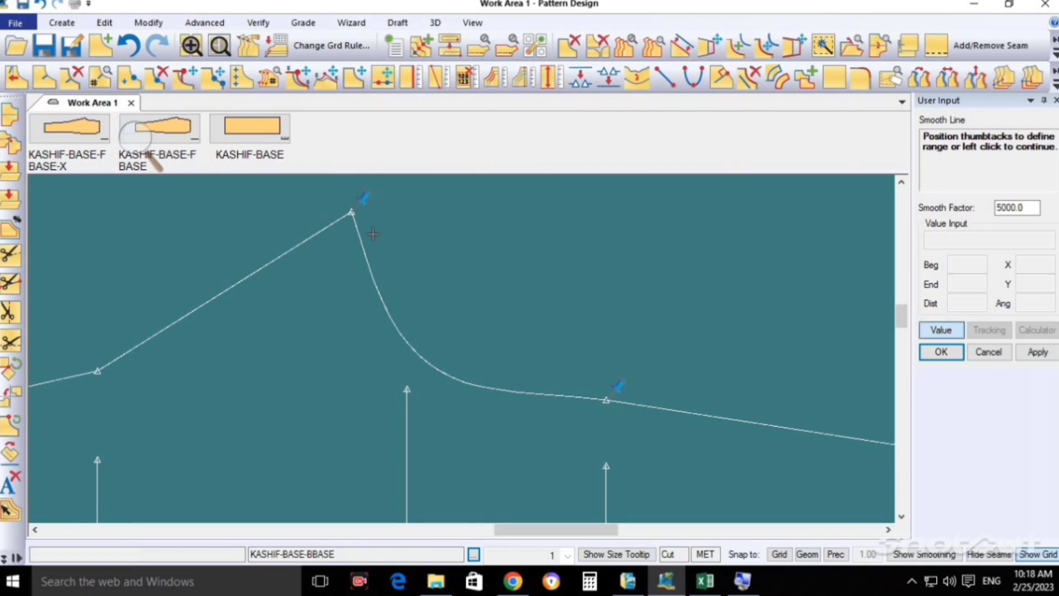
{"action": "left_click_drag", "start_coordinate": [372, 196], "coordinate": [393, 287]}
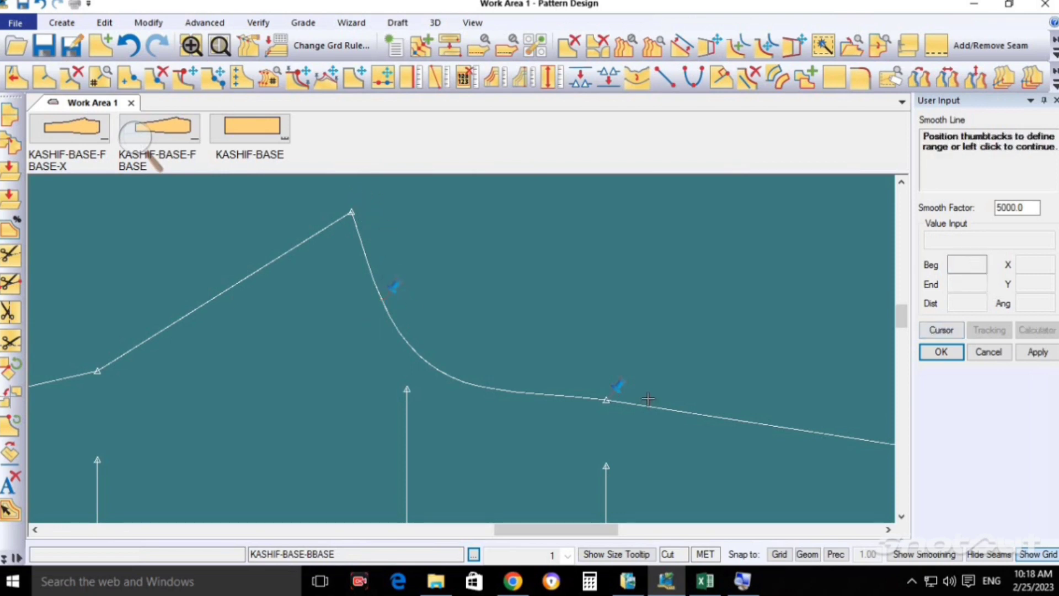
{"action": "left_click_drag", "start_coordinate": [618, 380], "coordinate": [516, 381]}
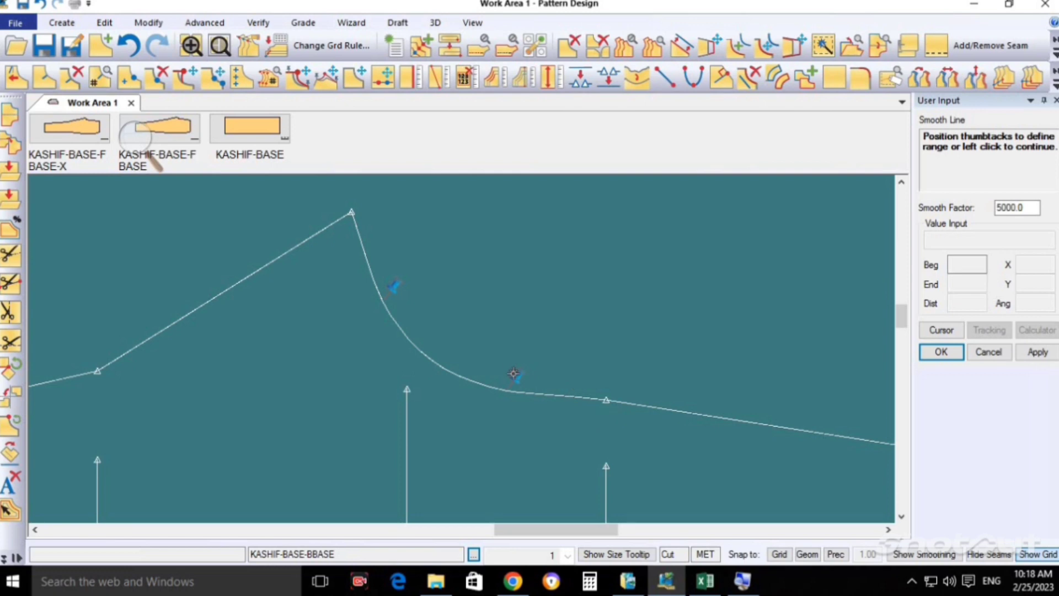
{"action": "mouse_move", "coordinate": [513, 374]}
{"action": "left_mouse_down"}
{"action": "mouse_move", "coordinate": [587, 390]}
{"action": "mouse_move", "coordinate": [617, 382]}
{"action": "left_mouse_up"}
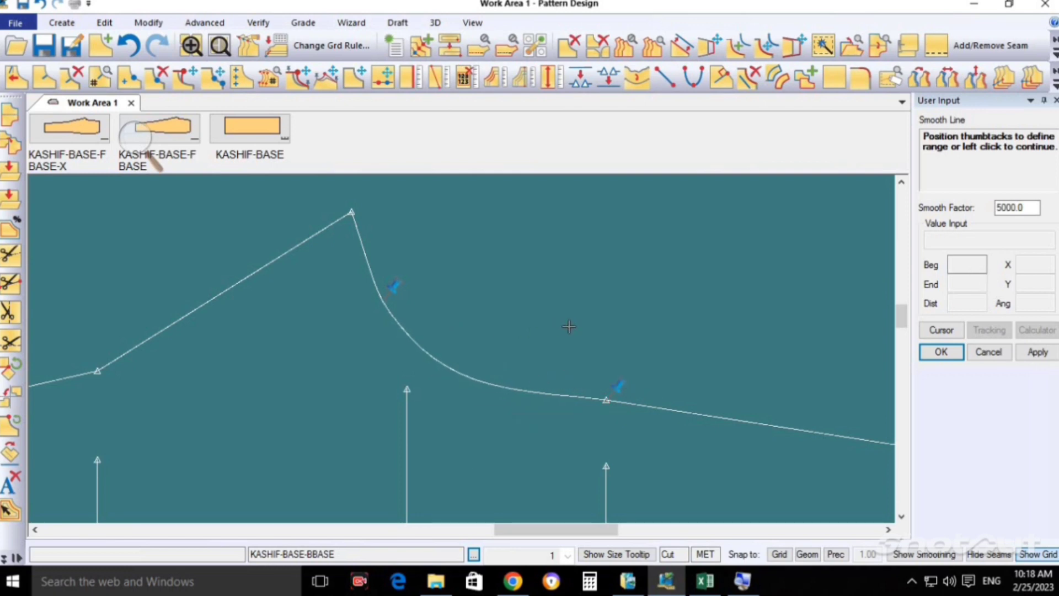
Step: Cancel the smoothing and exit the Smooth command
{"action": "right_click", "coordinate": [573, 333]}
{"action": "left_click", "coordinate": [572, 336]}
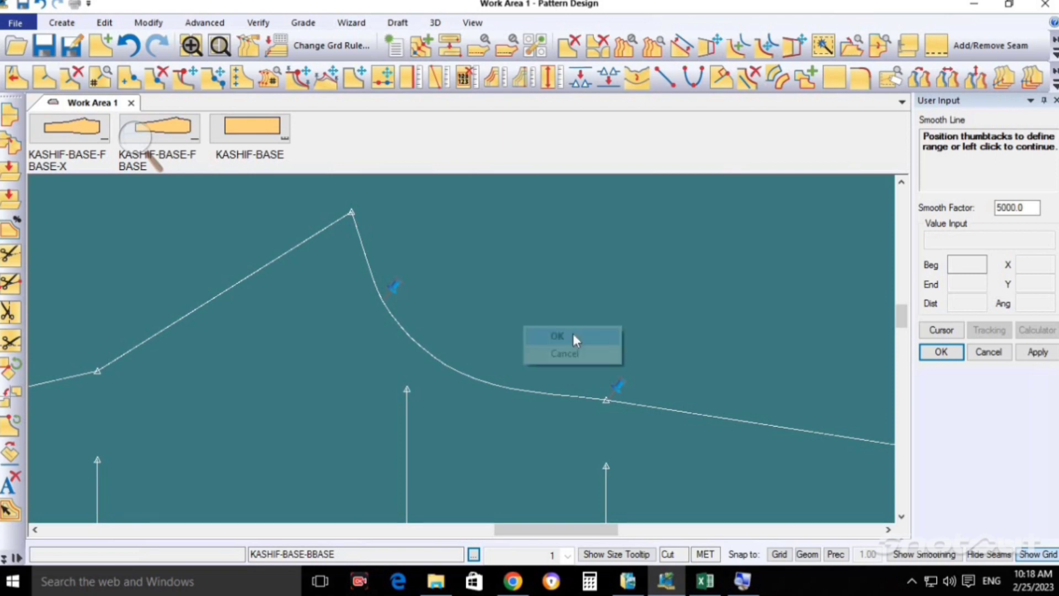
{"action": "right_click", "coordinate": [572, 342]}
{"action": "left_click", "coordinate": [571, 339]}
{"action": "right_click", "coordinate": [571, 339]}
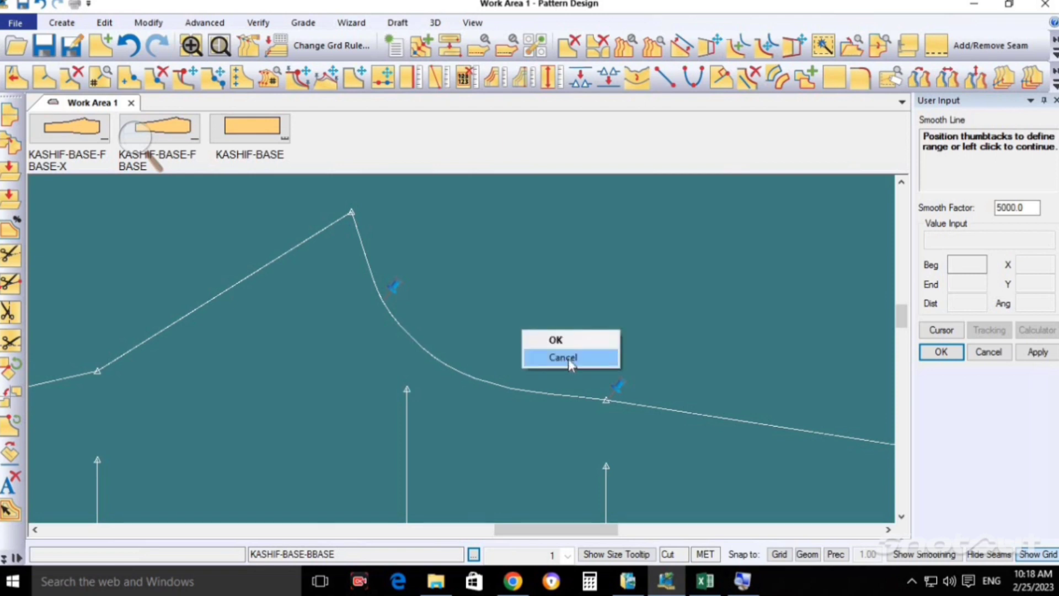
{"action": "left_click", "coordinate": [564, 357]}
{"action": "left_click", "coordinate": [220, 45]}
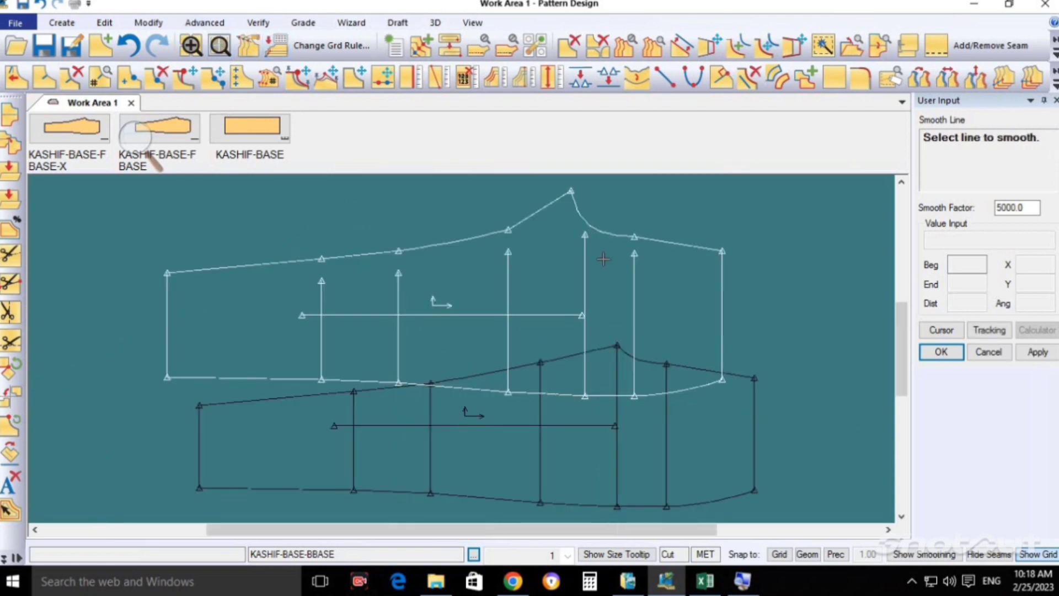
{"action": "right_click", "coordinate": [612, 232]}
{"action": "left_click", "coordinate": [610, 255]}
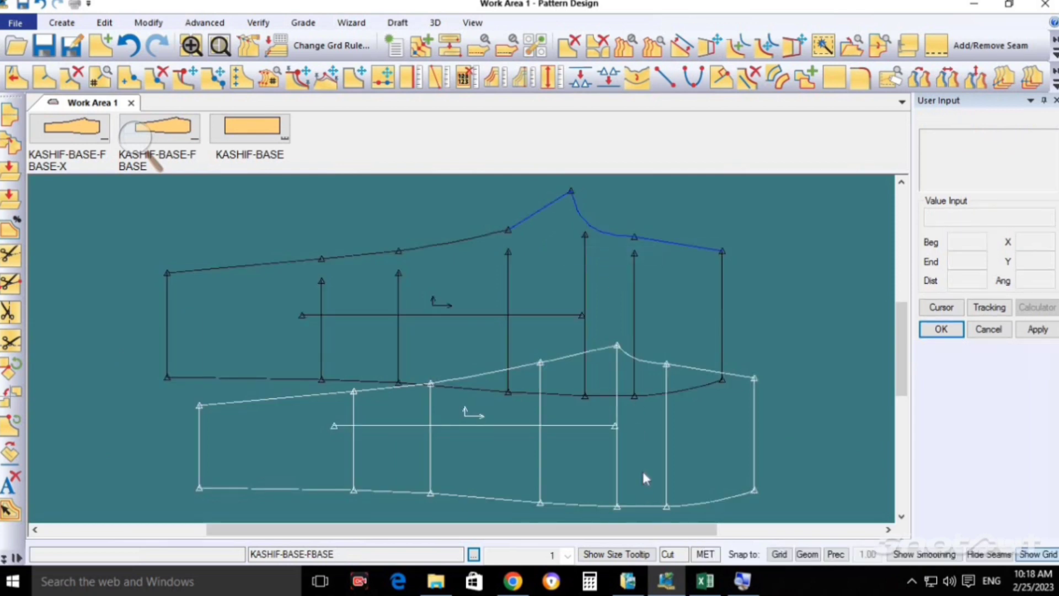
Step: Move the front piece below the back piece and make the back piece current
{"action": "left_click_drag", "start_coordinate": [642, 469], "coordinate": [618, 493]}
{"action": "left_click", "coordinate": [592, 299]}
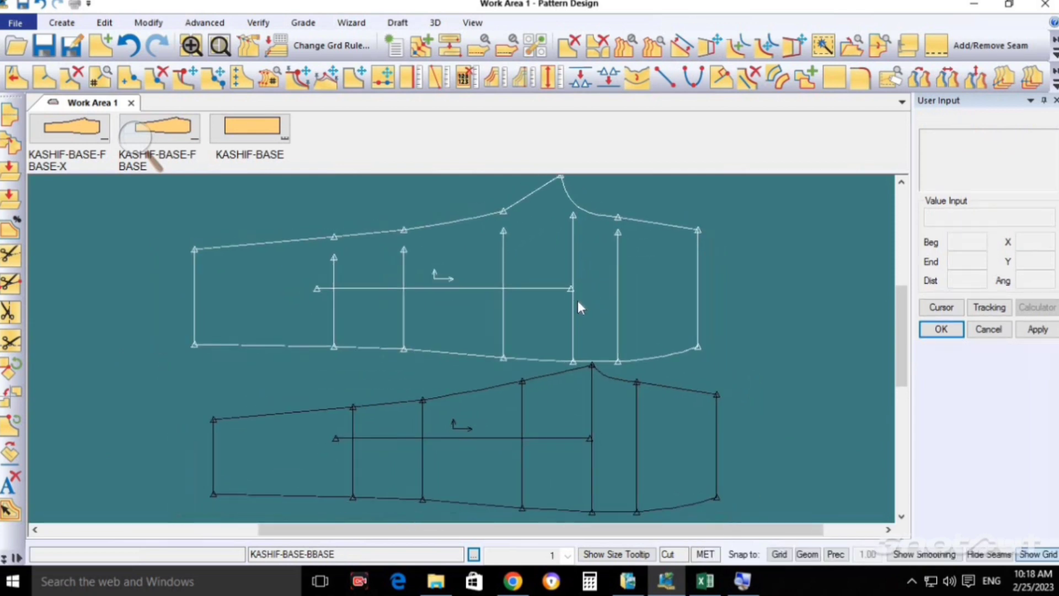
{"action": "scroll", "coordinate": [538, 246], "scroll_direction": "up", "scroll_amount": 1}
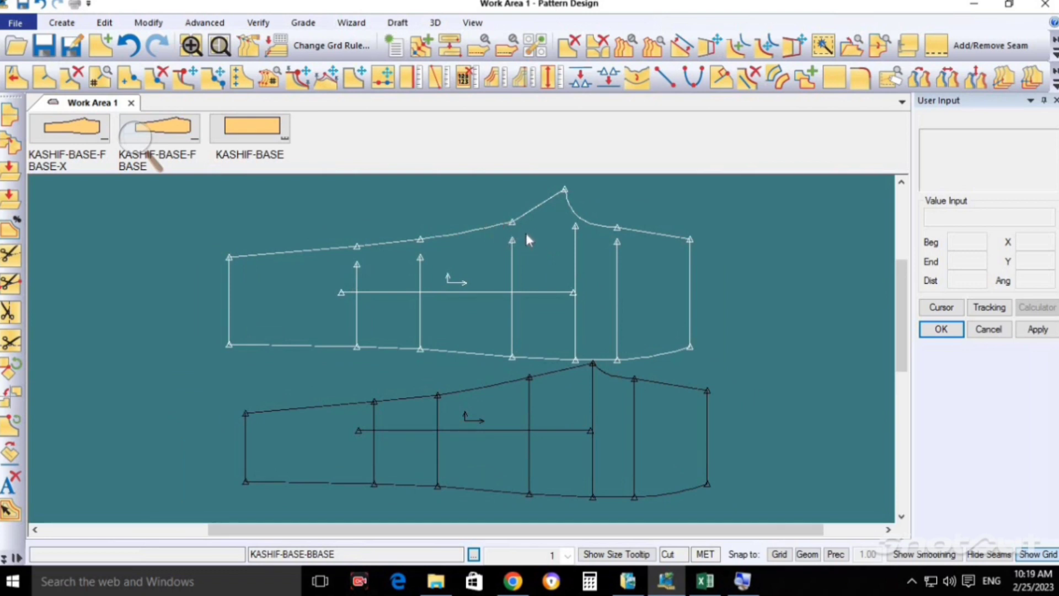
Step: Move a back seam point onto the seam line with a -.25 vertical offset
{"action": "left_click", "coordinate": [326, 77]}
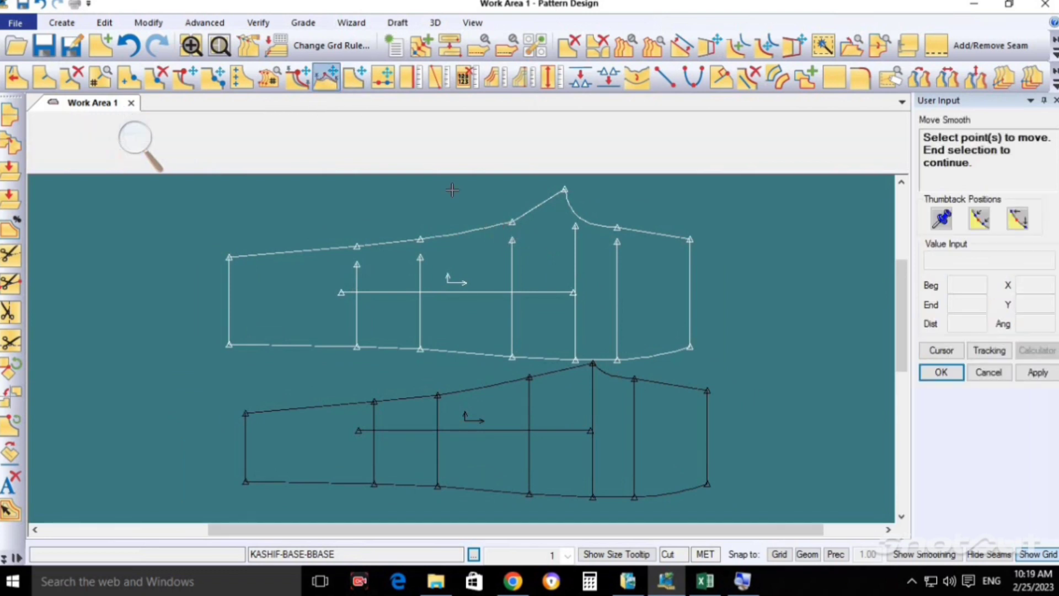
{"action": "scroll", "coordinate": [506, 222], "scroll_direction": "up", "scroll_amount": 1}
{"action": "scroll", "coordinate": [506, 223], "scroll_direction": "up", "scroll_amount": 2}
{"action": "left_click", "coordinate": [485, 235]}
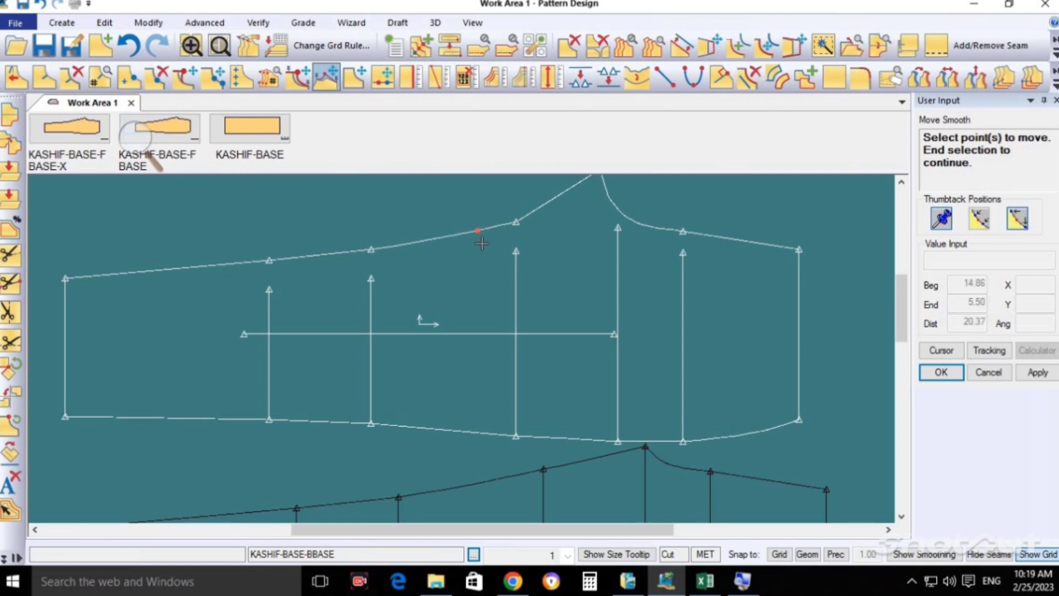
{"action": "right_click", "coordinate": [481, 245]}
{"action": "left_click", "coordinate": [482, 245]}
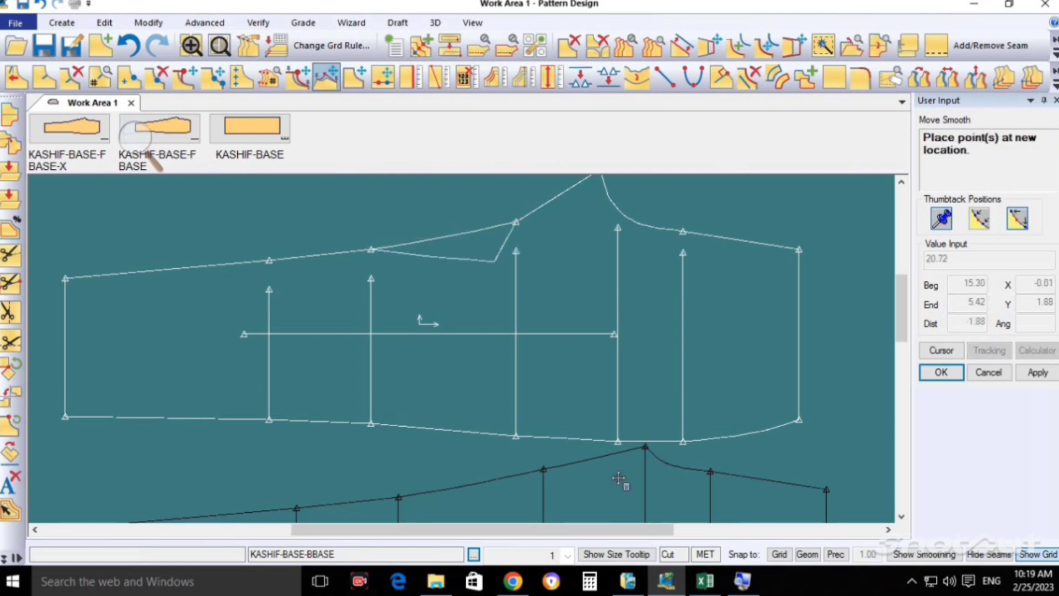
{"action": "left_click", "coordinate": [807, 554]}
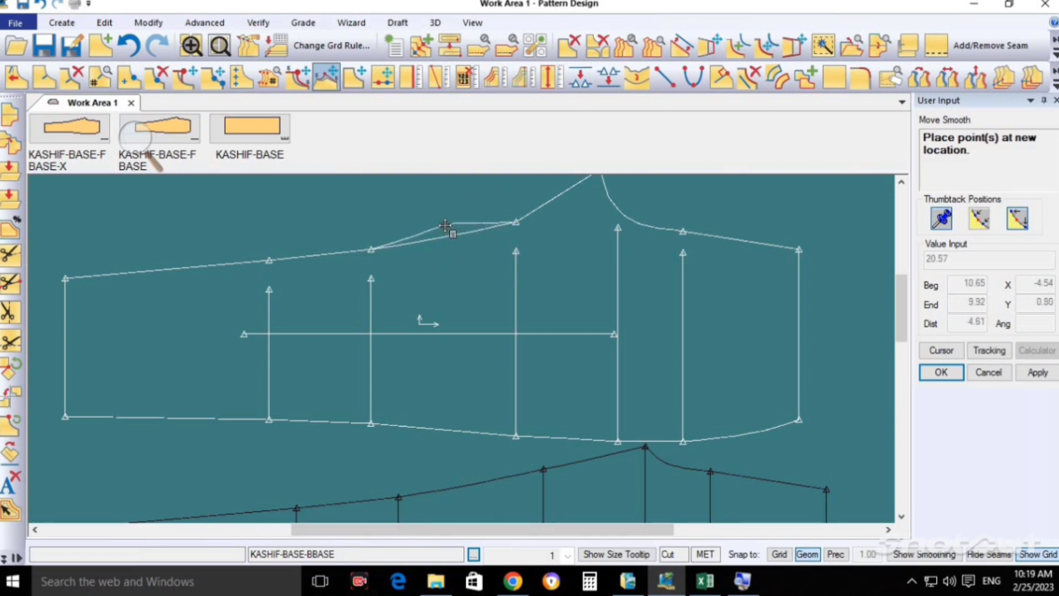
{"action": "left_click", "coordinate": [448, 232]}
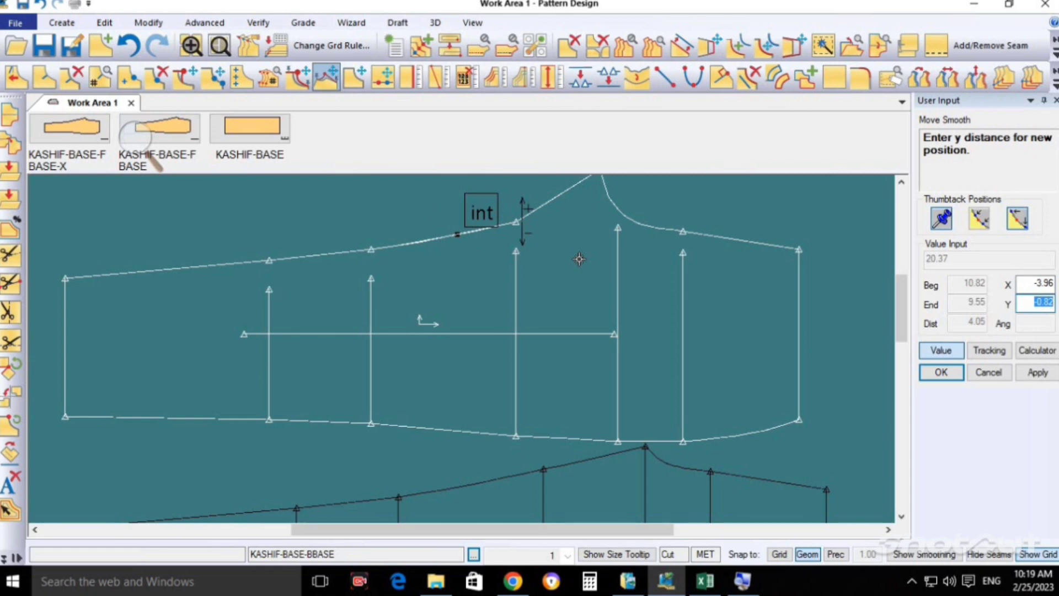
{"action": "left_click", "coordinate": [466, 228]}
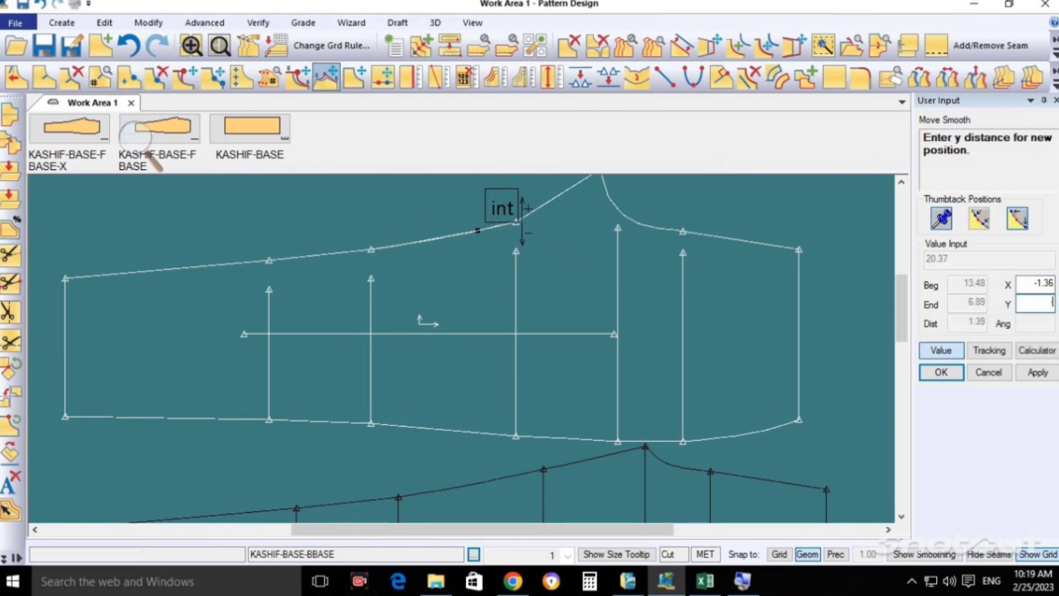
{"action": "left_click", "coordinate": [1036, 302]}
{"action": "type", "text": "-.25"}
{"action": "key", "text": "Return"}
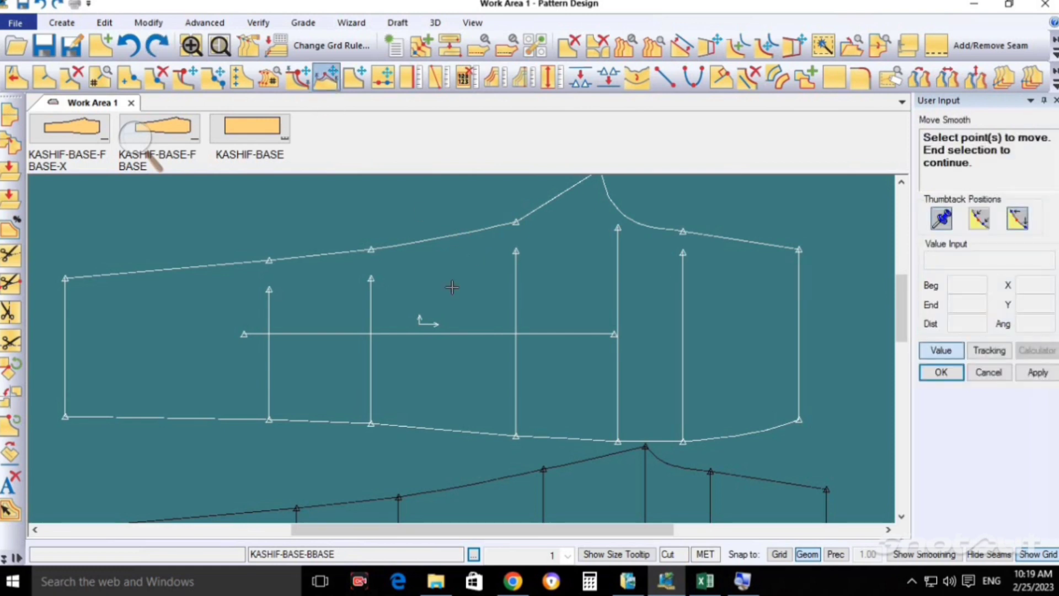
Step: Move a second seam point -.25 vertically and confirm the seam smoothing
{"action": "left_click", "coordinate": [475, 236]}
{"action": "right_click", "coordinate": [474, 233]}
{"action": "key", "text": "Return"}
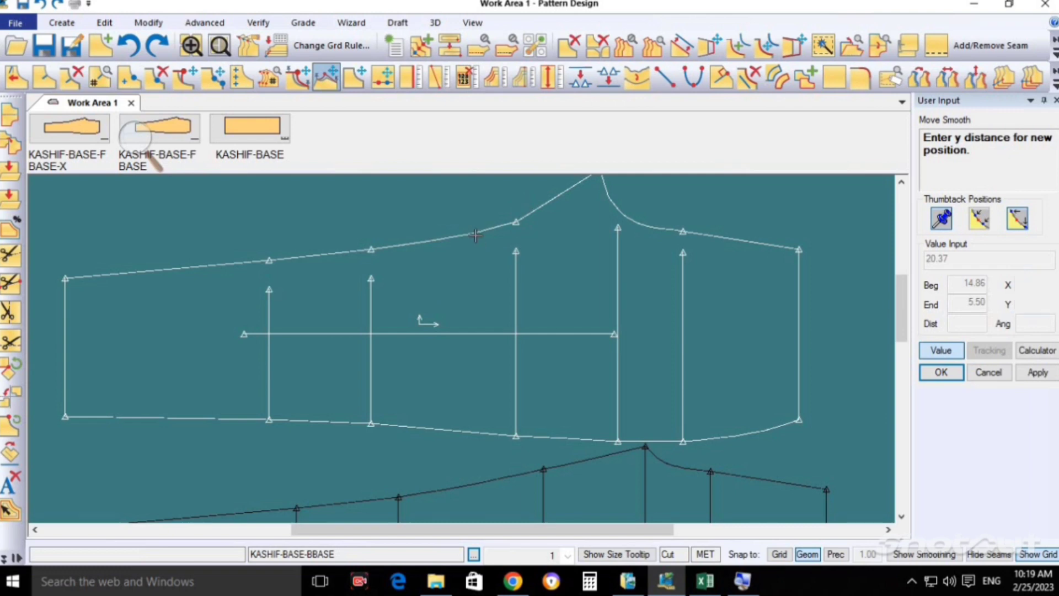
{"action": "key", "text": "Return"}
{"action": "right_click", "coordinate": [486, 236]}
{"action": "left_click", "coordinate": [485, 236]}
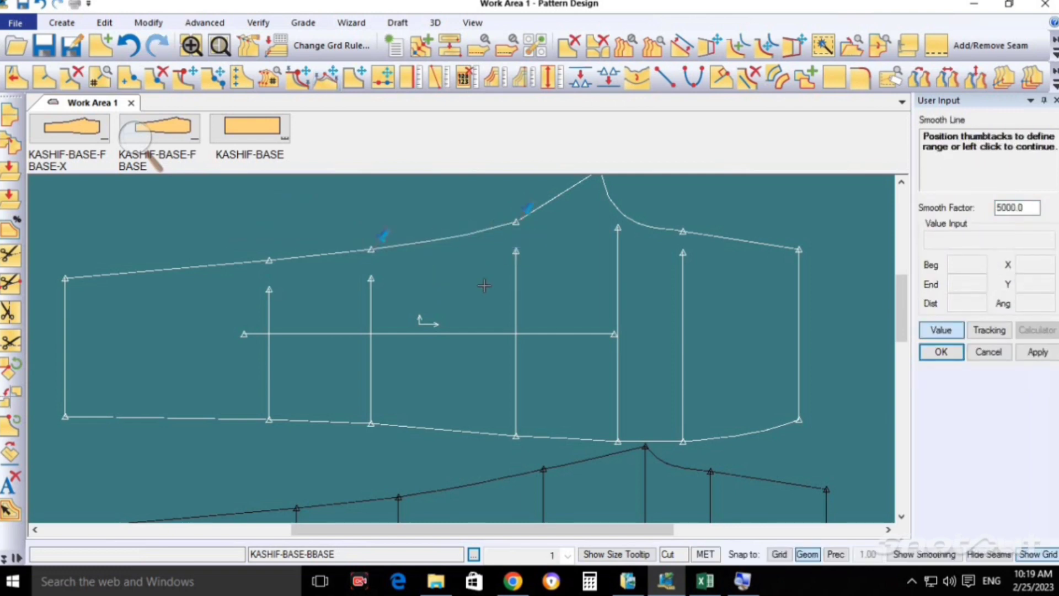
{"action": "right_click", "coordinate": [486, 266]}
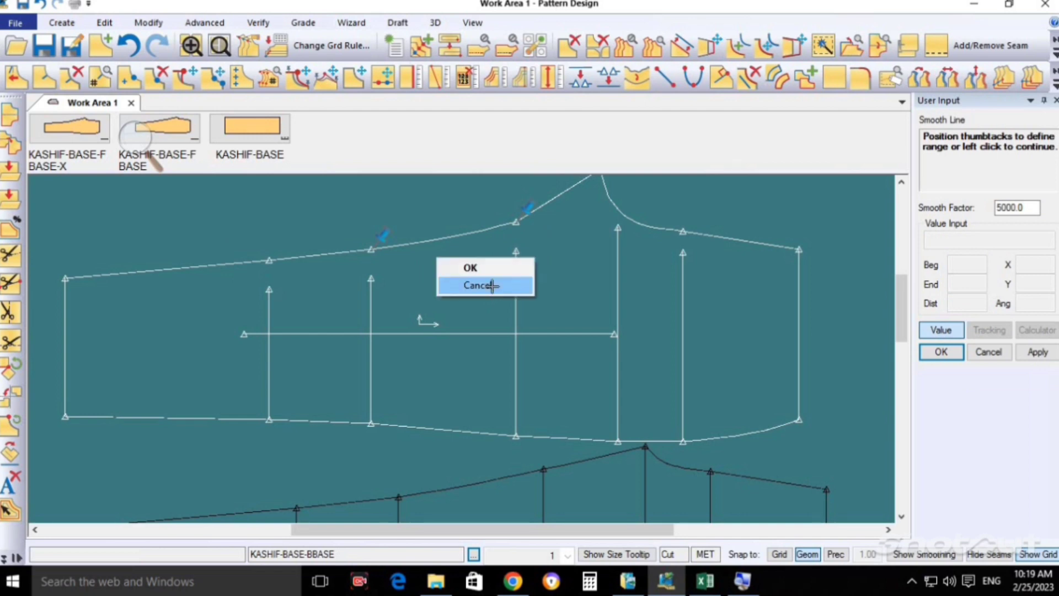
{"action": "left_click", "coordinate": [485, 267]}
{"action": "right_click", "coordinate": [492, 285]}
{"action": "left_click", "coordinate": [491, 284]}
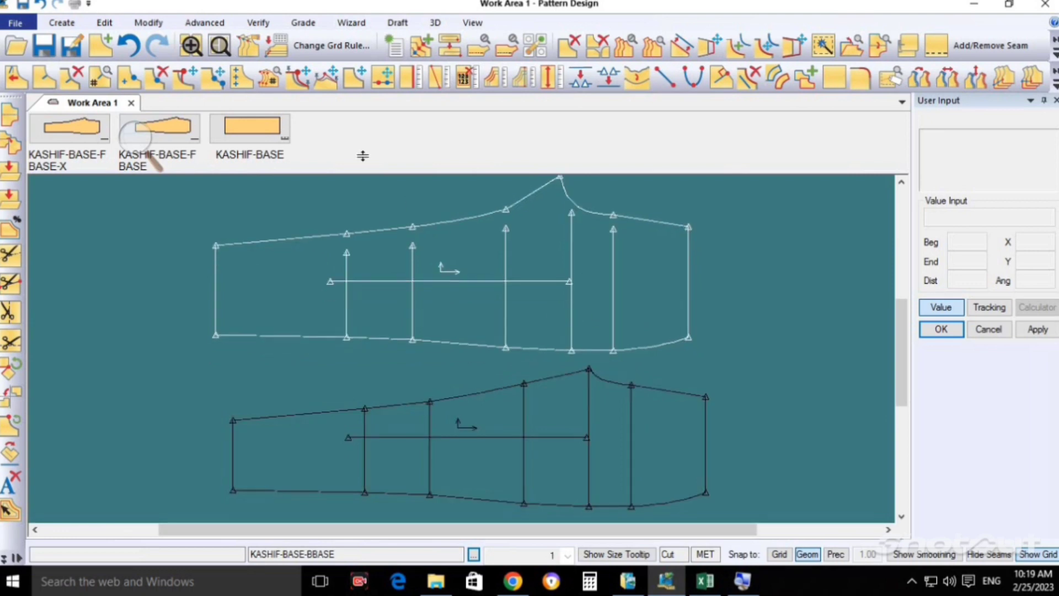
Step: Shift the back crotch curve point vertically with Move Smooth
{"action": "left_click", "coordinate": [326, 77]}
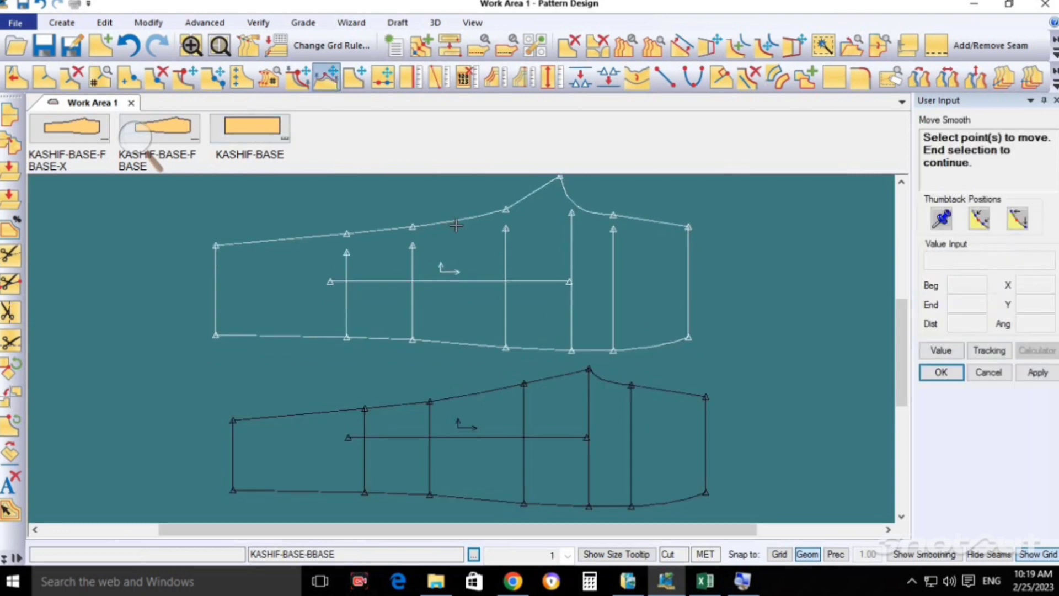
{"action": "right_click", "coordinate": [495, 233]}
{"action": "left_click", "coordinate": [496, 234]}
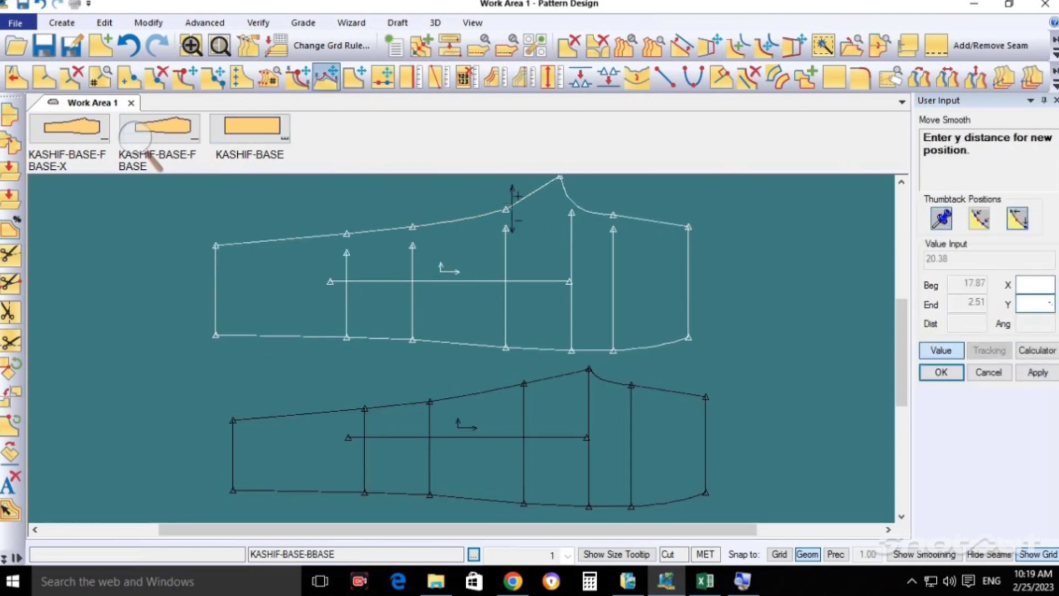
{"action": "key", "text": "Return"}
{"action": "right_click", "coordinate": [449, 227]}
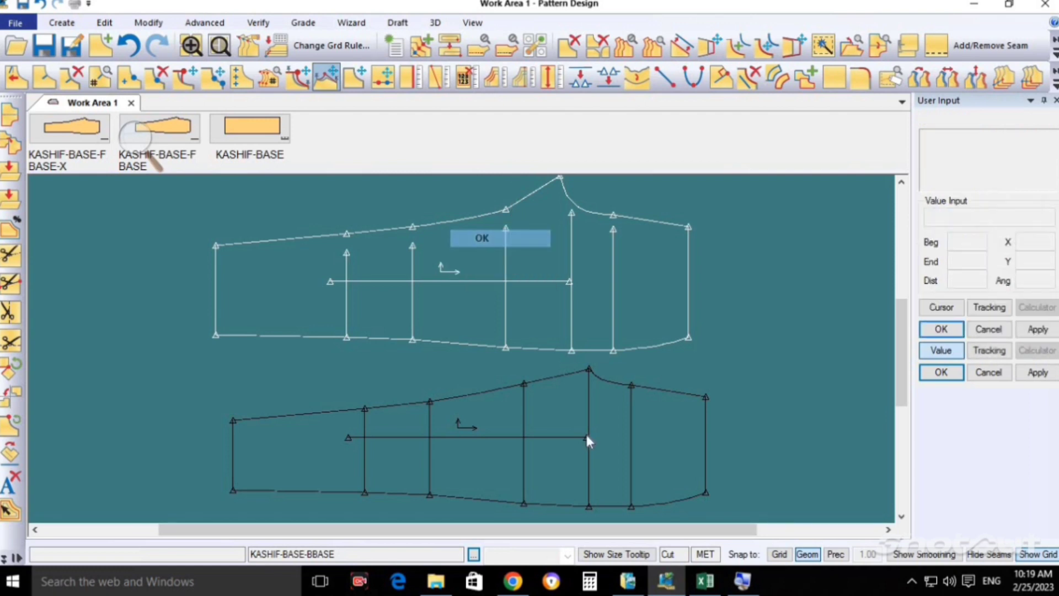
{"action": "key", "text": "Return"}
Step: Save both pieces, applying to all and overwriting the stored versions
{"action": "key", "text": "ctrl+s"}
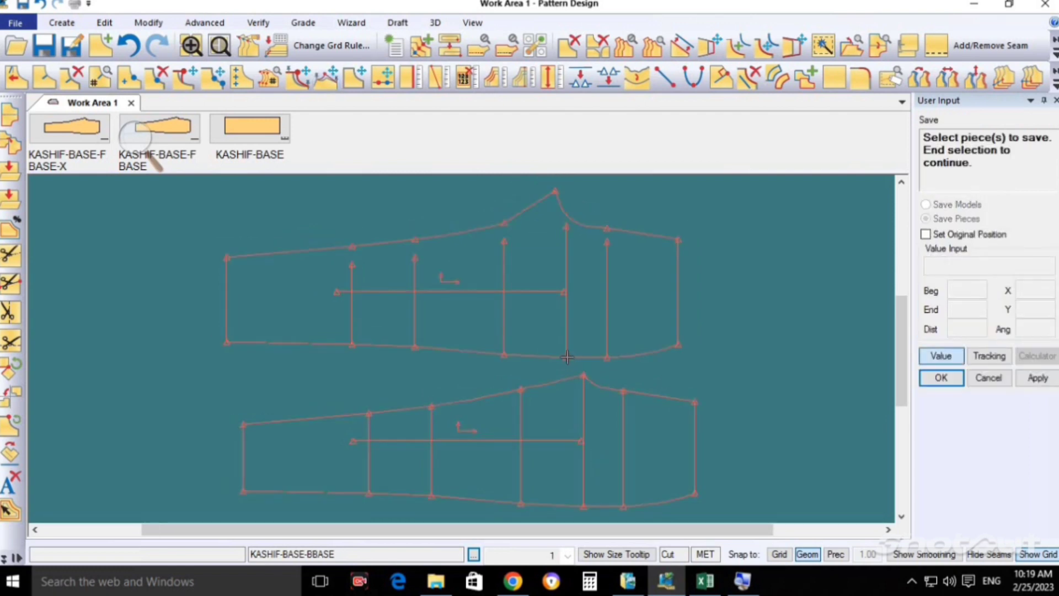
{"action": "left_click", "coordinate": [568, 356]}
{"action": "left_click", "coordinate": [406, 312]}
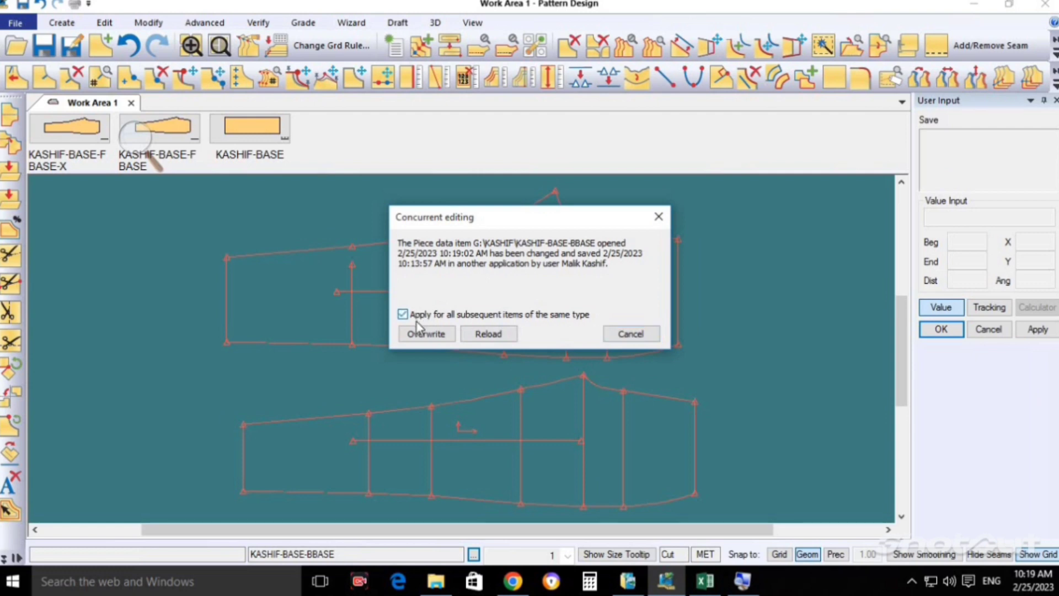
{"action": "left_click", "coordinate": [429, 332]}
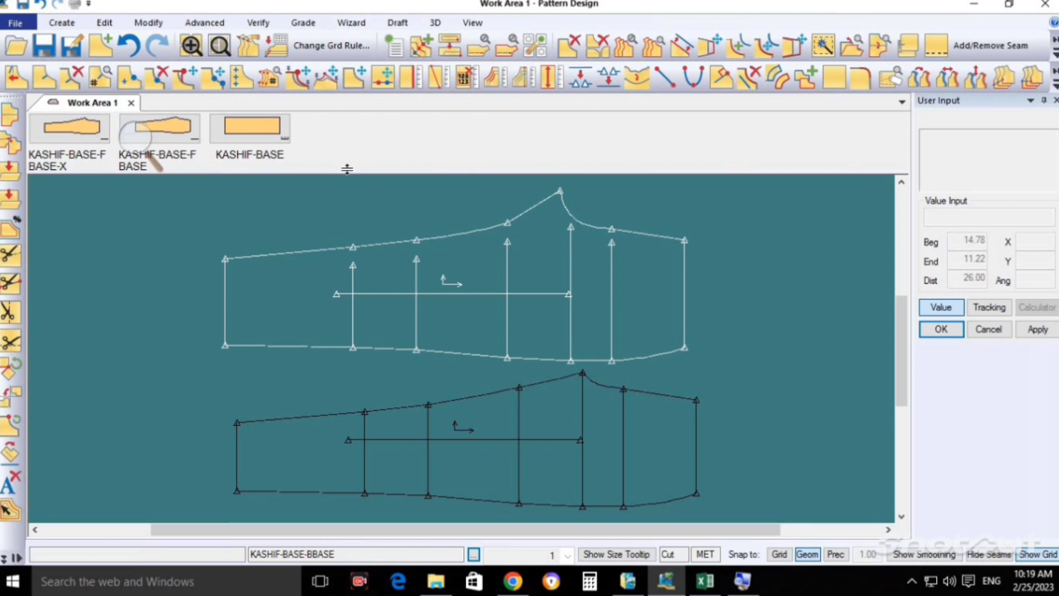
Step: Lower the back piece's hip curve point by Y = -.15 with Move Smooth
{"action": "left_click", "coordinate": [326, 78]}
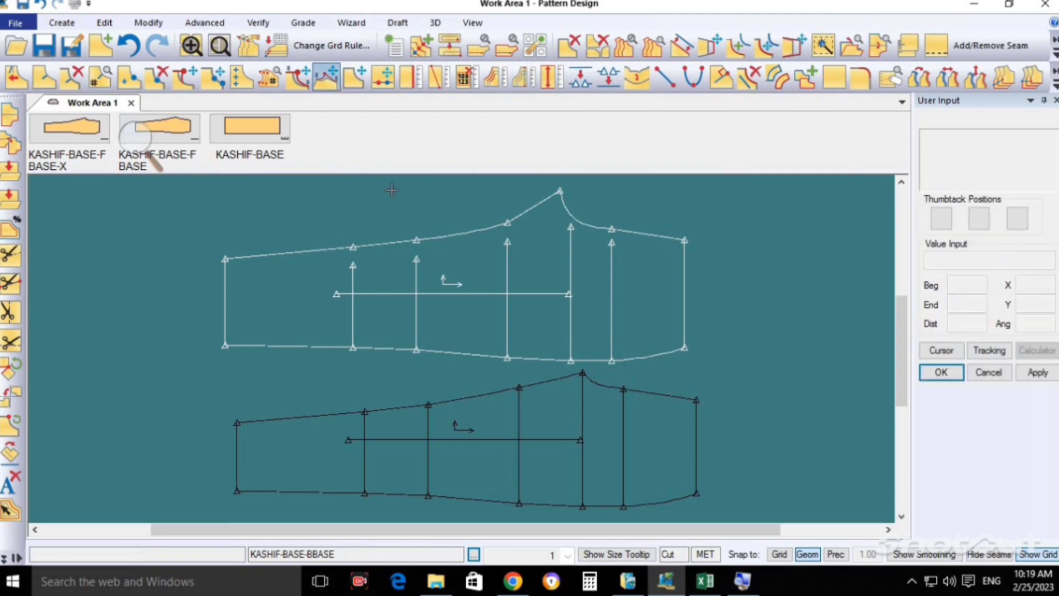
{"action": "left_click", "coordinate": [474, 235]}
{"action": "right_click", "coordinate": [477, 252]}
{"action": "left_click", "coordinate": [476, 253]}
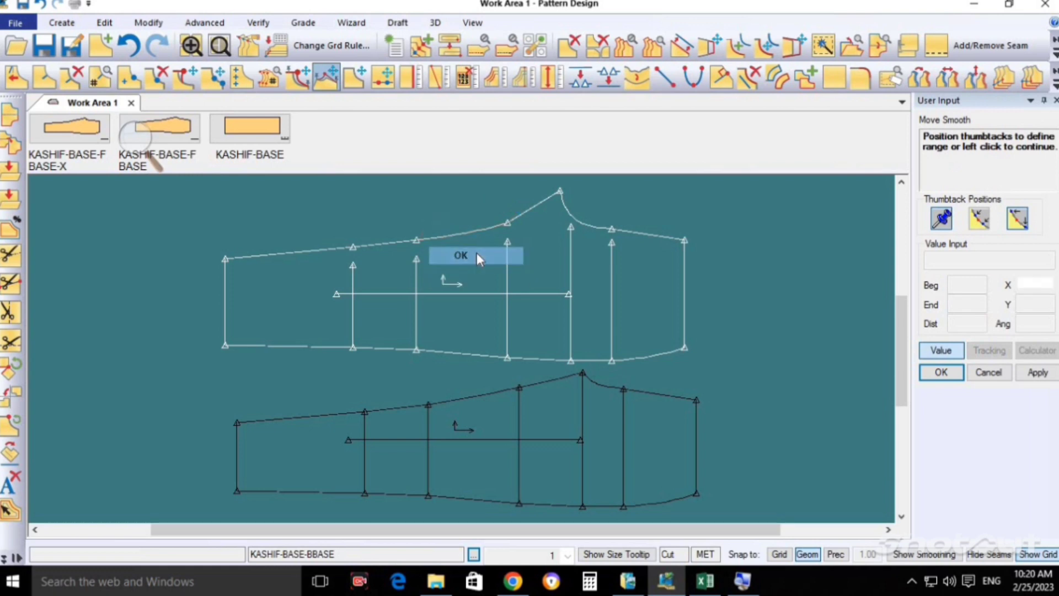
{"action": "left_click", "coordinate": [477, 254]}
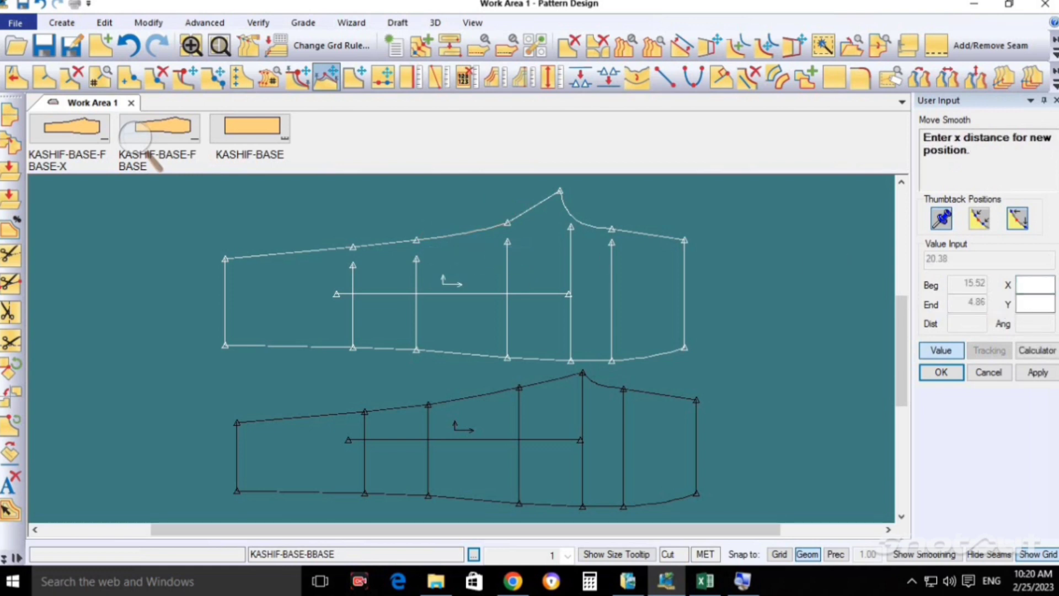
{"action": "left_click", "coordinate": [1037, 304]}
{"action": "type", "text": "-.15"}
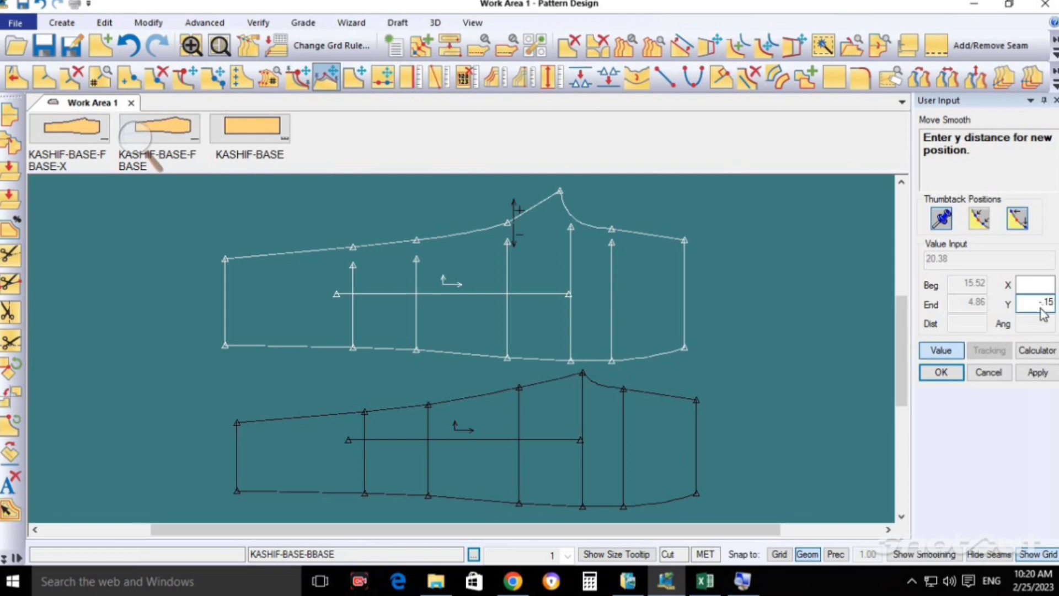
{"action": "key", "text": "Return"}
{"action": "right_click", "coordinate": [514, 246]}
{"action": "left_click", "coordinate": [515, 246]}
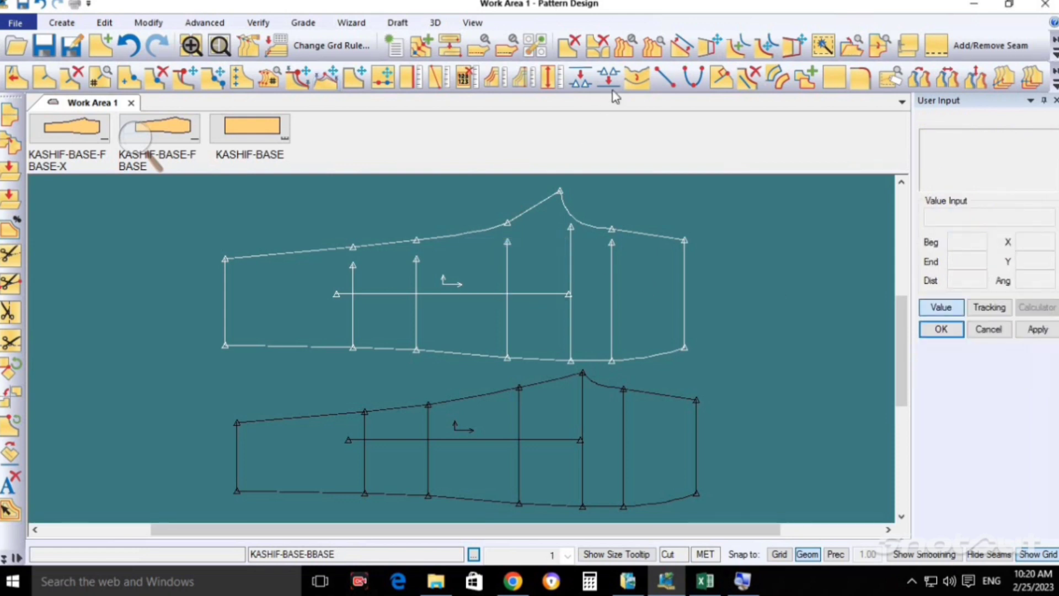
Step: Smooth the back piece's hip line using the default range
{"action": "left_click", "coordinate": [638, 77]}
{"action": "left_click", "coordinate": [498, 241]}
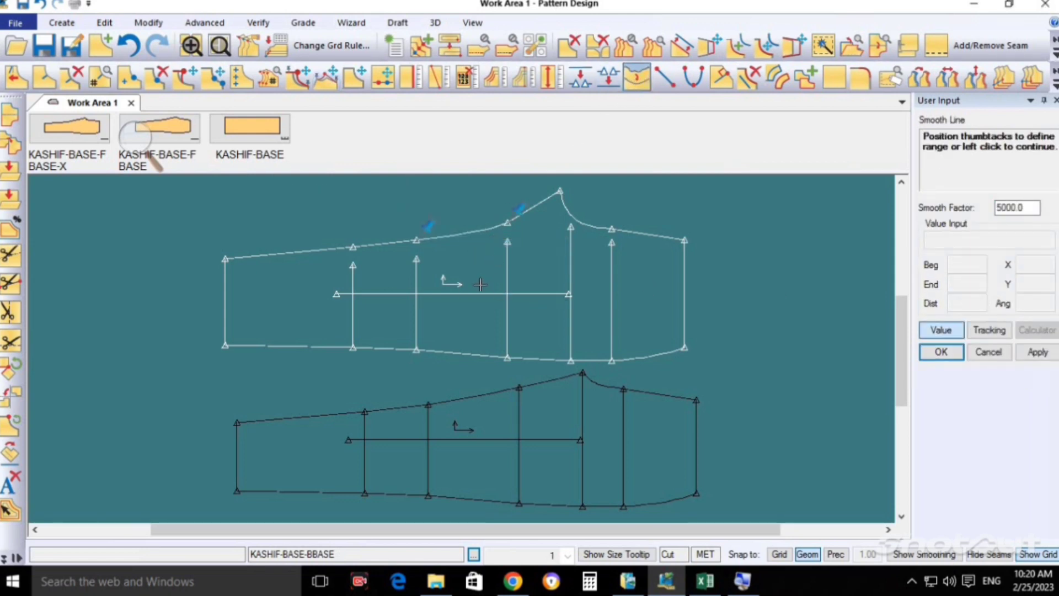
{"action": "left_click", "coordinate": [554, 278]}
{"action": "right_click", "coordinate": [529, 274]}
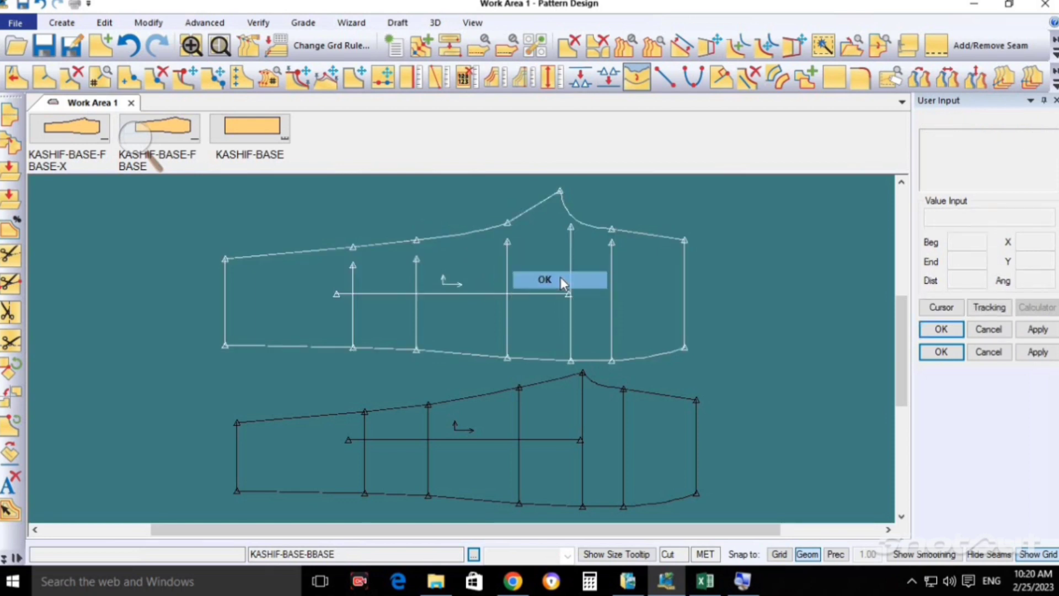
{"action": "left_click", "coordinate": [560, 279]}
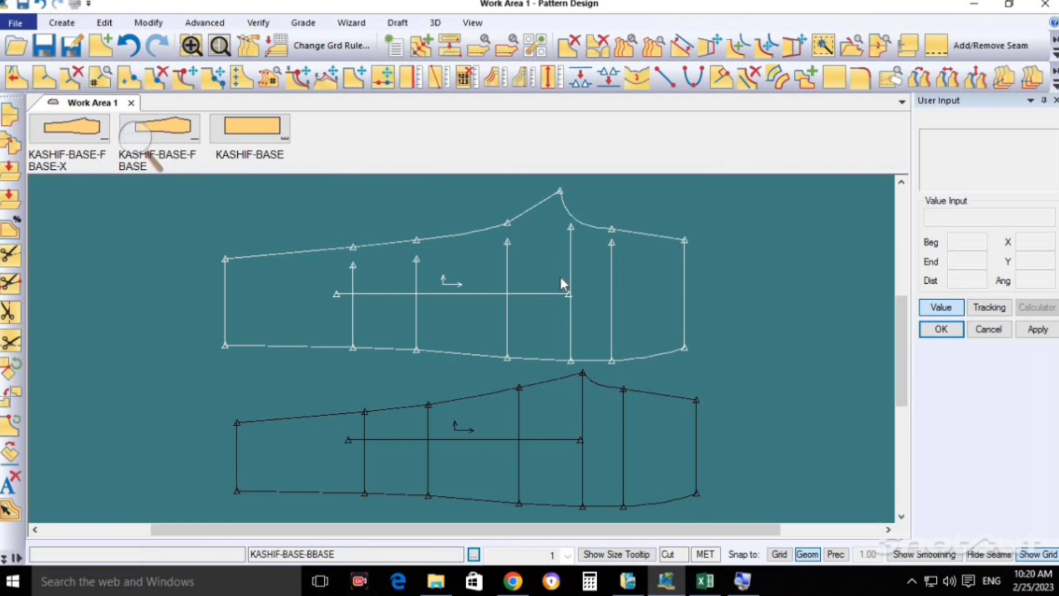
Step: Overlay the front piece on the back piece, aligned along the back hip curve
{"action": "left_click", "coordinate": [238, 483]}
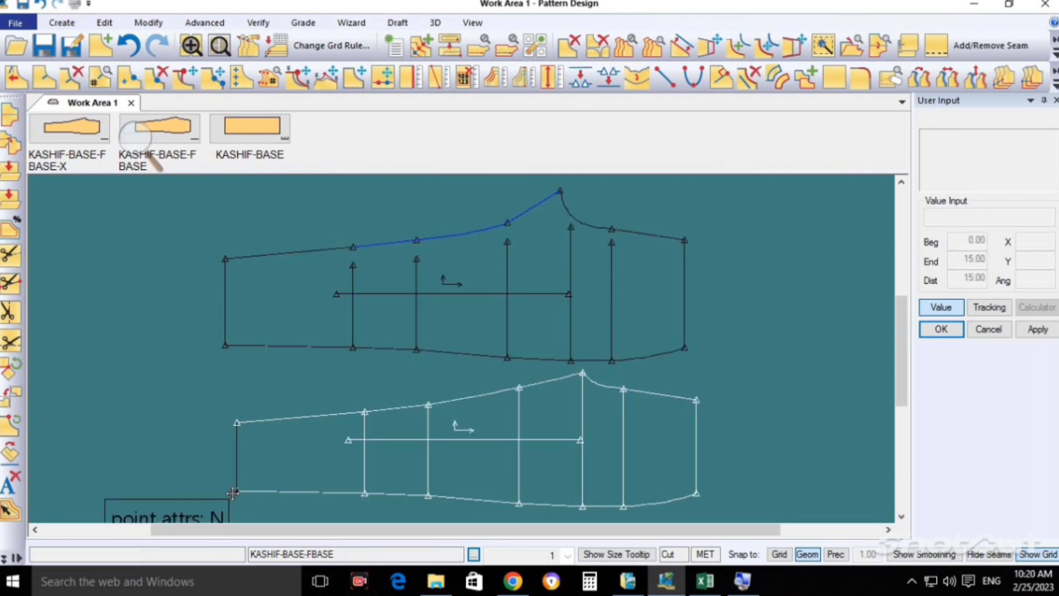
{"action": "left_click_drag", "start_coordinate": [234, 492], "coordinate": [220, 350]}
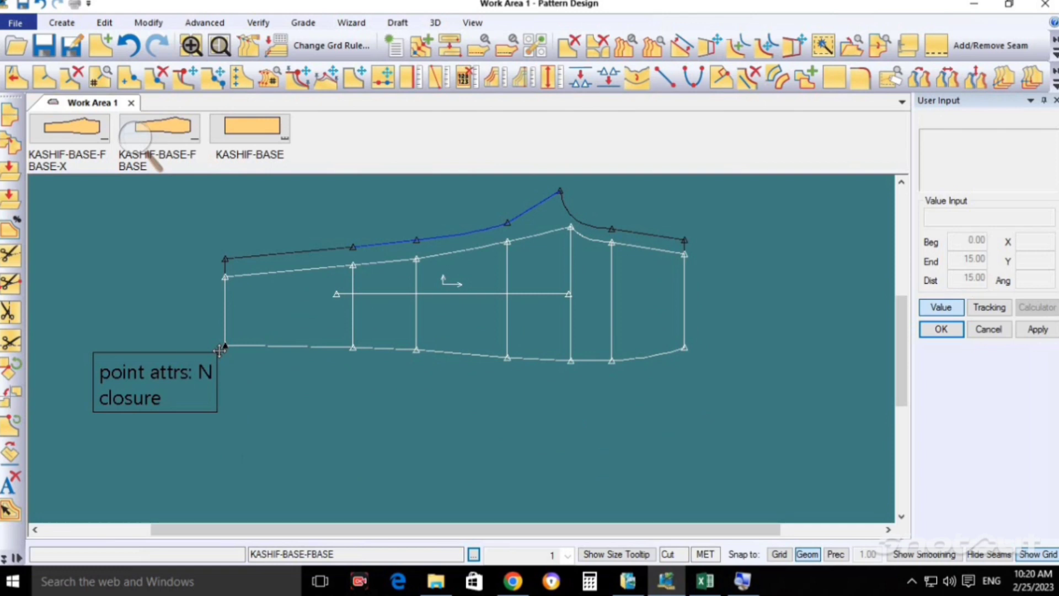
{"action": "left_click", "coordinate": [220, 45]}
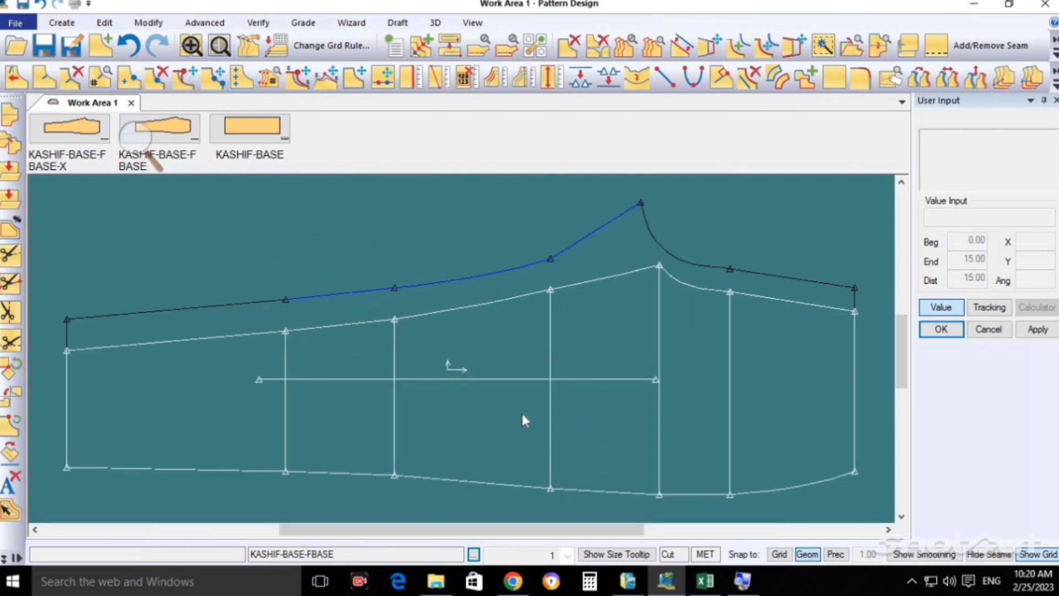
{"action": "left_click", "coordinate": [546, 259]}
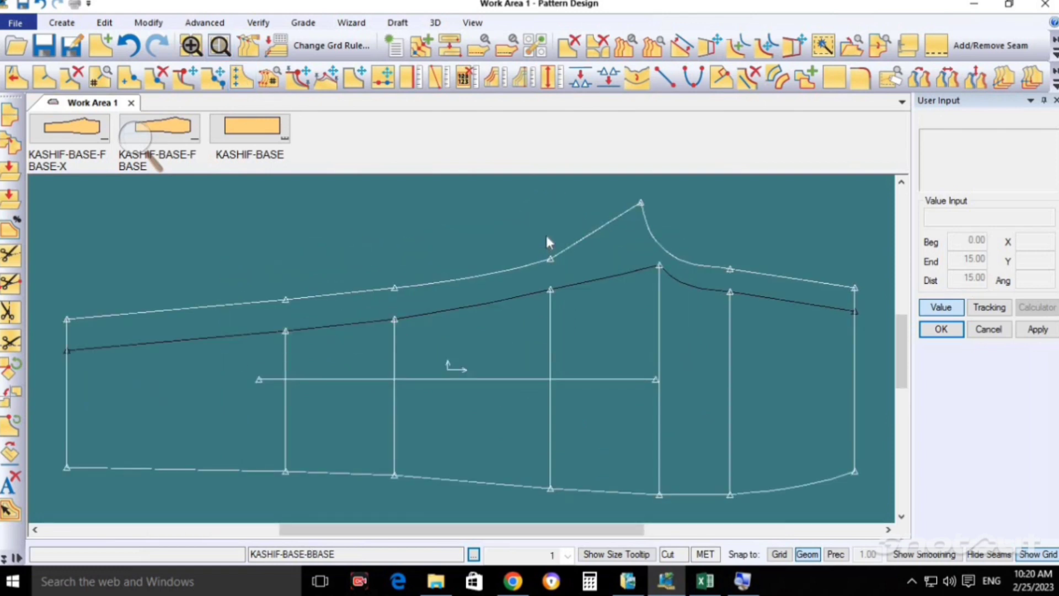
{"action": "scroll", "coordinate": [547, 243], "scroll_direction": "down", "scroll_amount": 1}
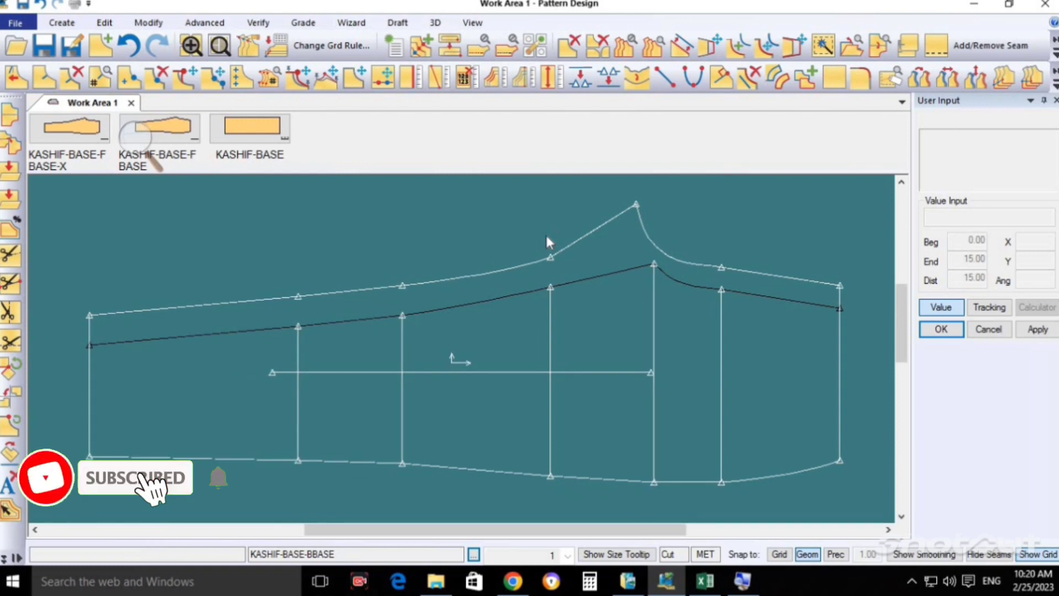
Step: Return the front piece below the back piece and fit both pieces in view
{"action": "left_click", "coordinate": [548, 293]}
{"action": "scroll", "coordinate": [518, 380], "scroll_direction": "up", "scroll_amount": 1}
{"action": "scroll", "coordinate": [518, 298], "scroll_direction": "down", "scroll_amount": 3}
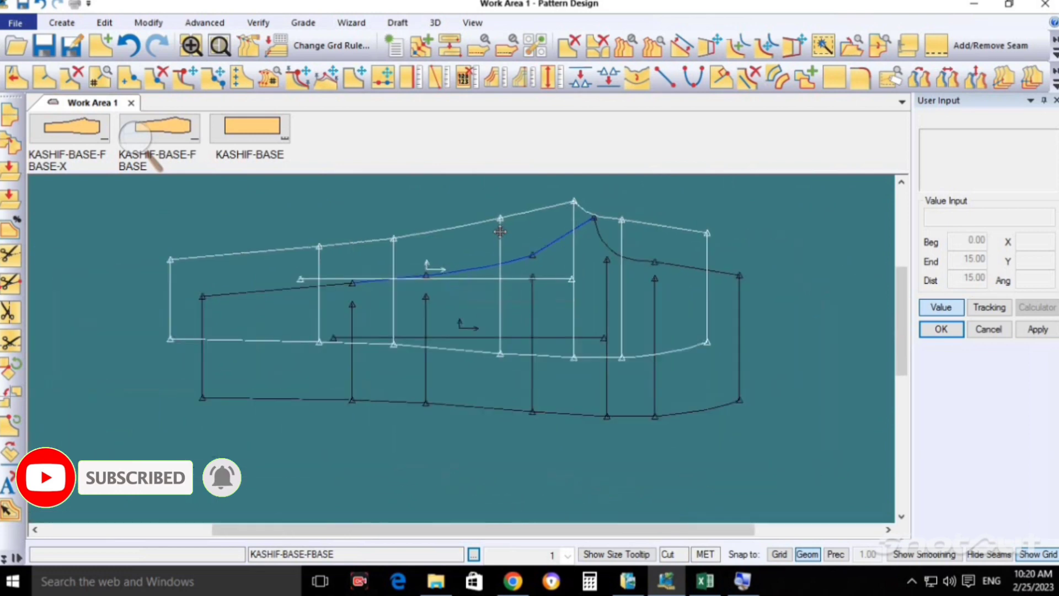
{"action": "left_click", "coordinate": [225, 478]}
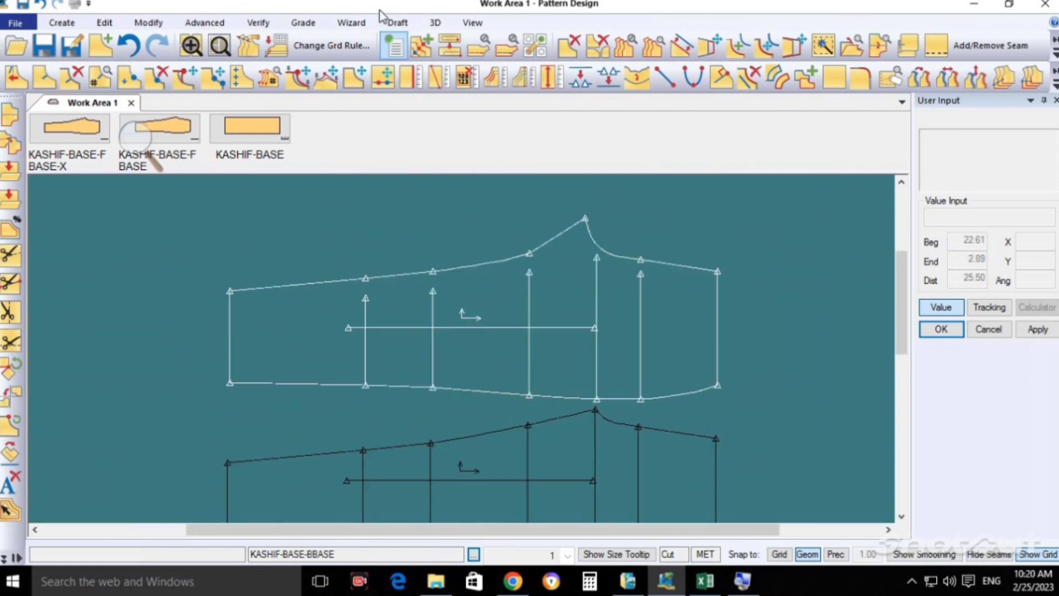
{"action": "left_click", "coordinate": [219, 51]}
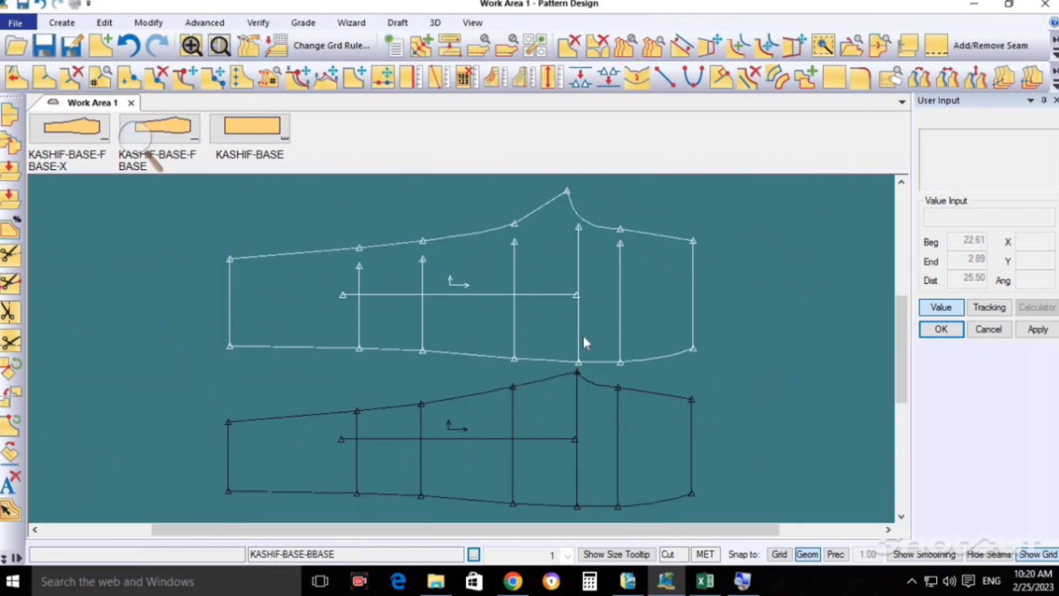
Step: Save both front and back trouser pieces
{"action": "key", "text": "ctrl+s"}
{"action": "right_click", "coordinate": [583, 316]}
{"action": "left_click", "coordinate": [558, 314]}
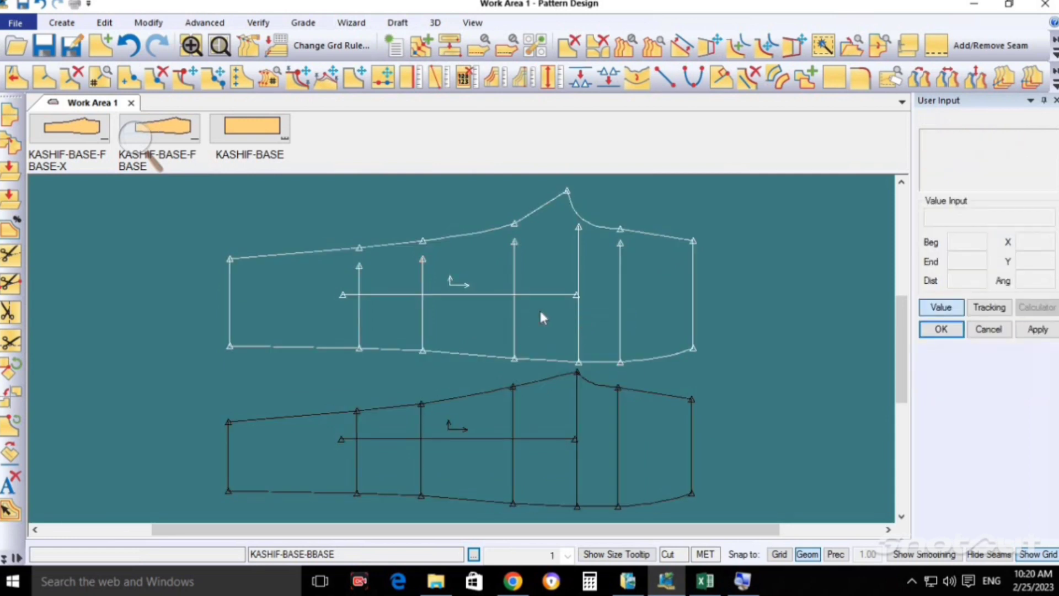
{"action": "key", "text": "ctrl+s"}
{"action": "right_click", "coordinate": [491, 277]}
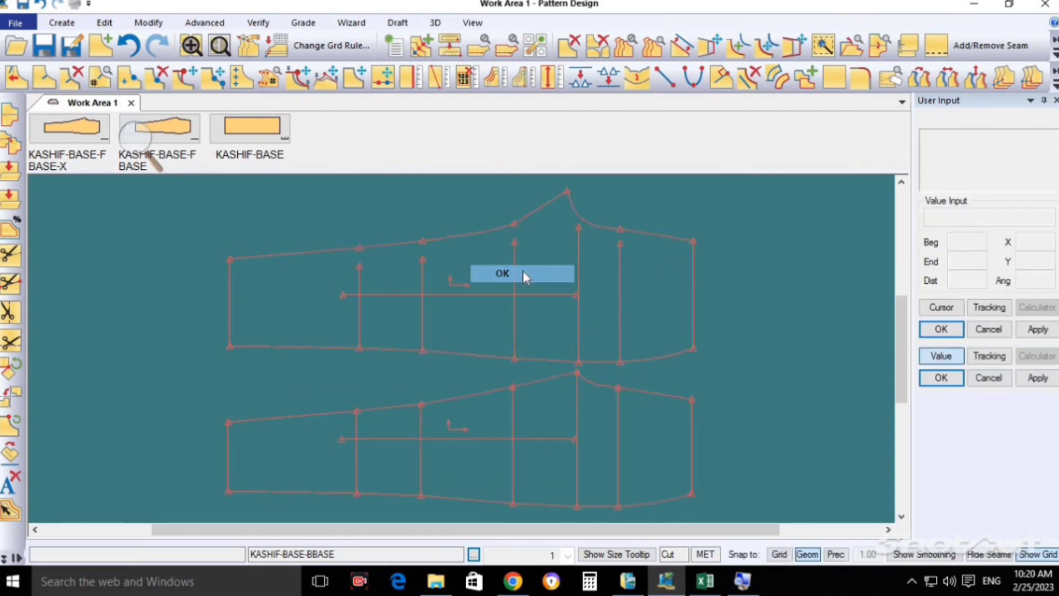
{"action": "left_click", "coordinate": [522, 280]}
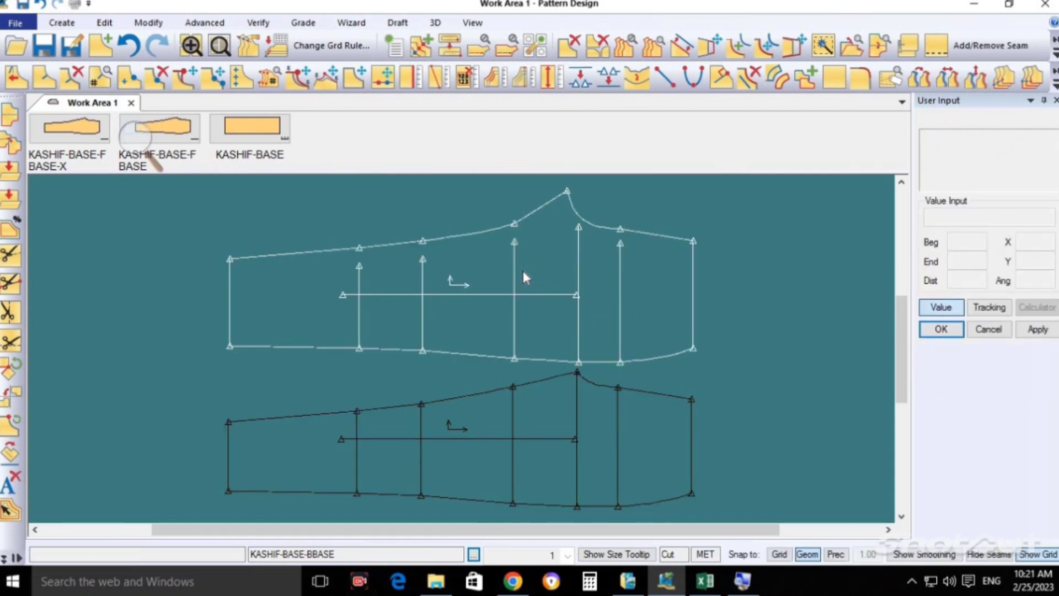